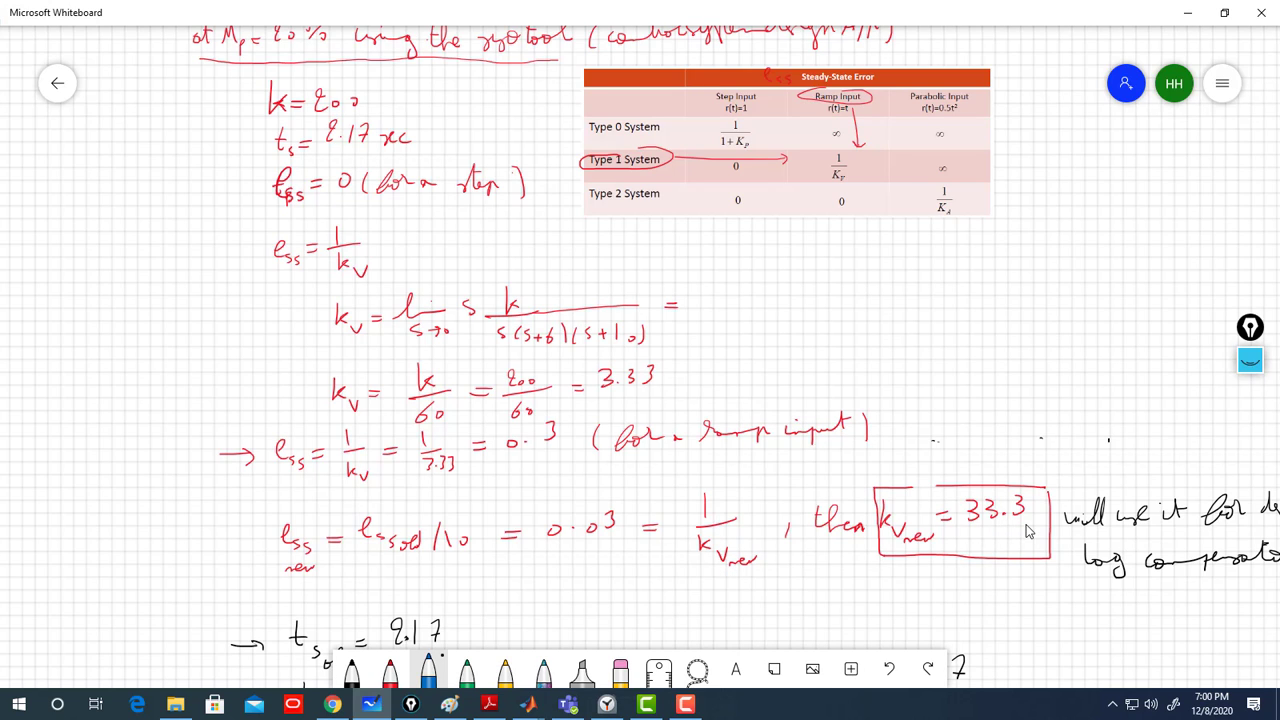
Review the handwritten steady-state error and settling time calculations against the lag-lead design problem's requirements.
scroll(996, 610, "right", 2)
scroll(996, 610, "down", 1)
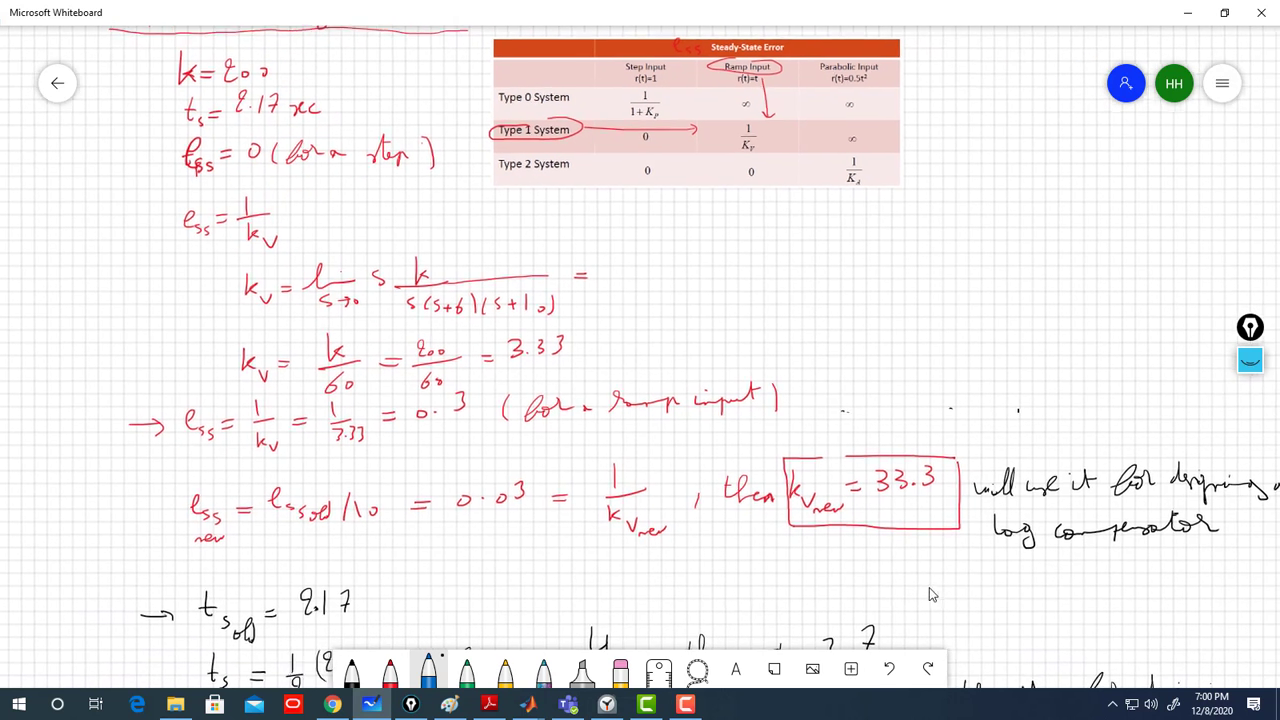
scroll(1032, 561, "right", 2)
scroll(1032, 561, "down", 1)
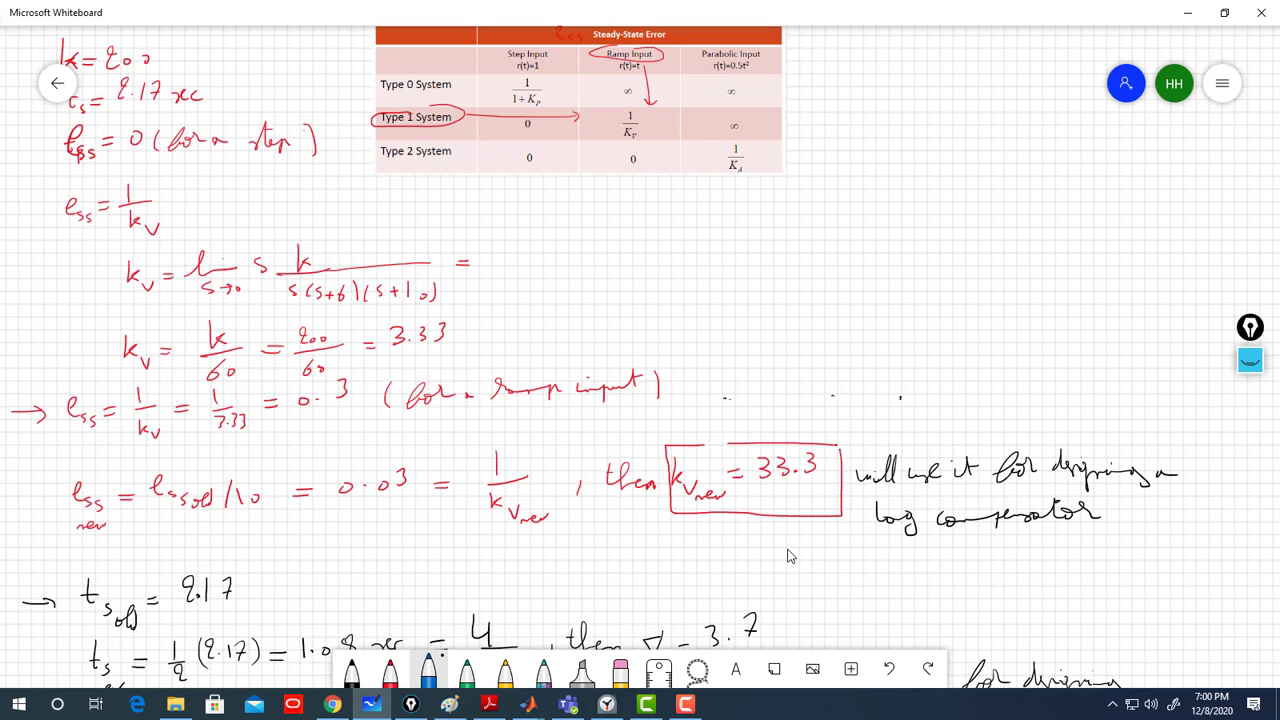
left_click_drag(467, 571, 510, 500)
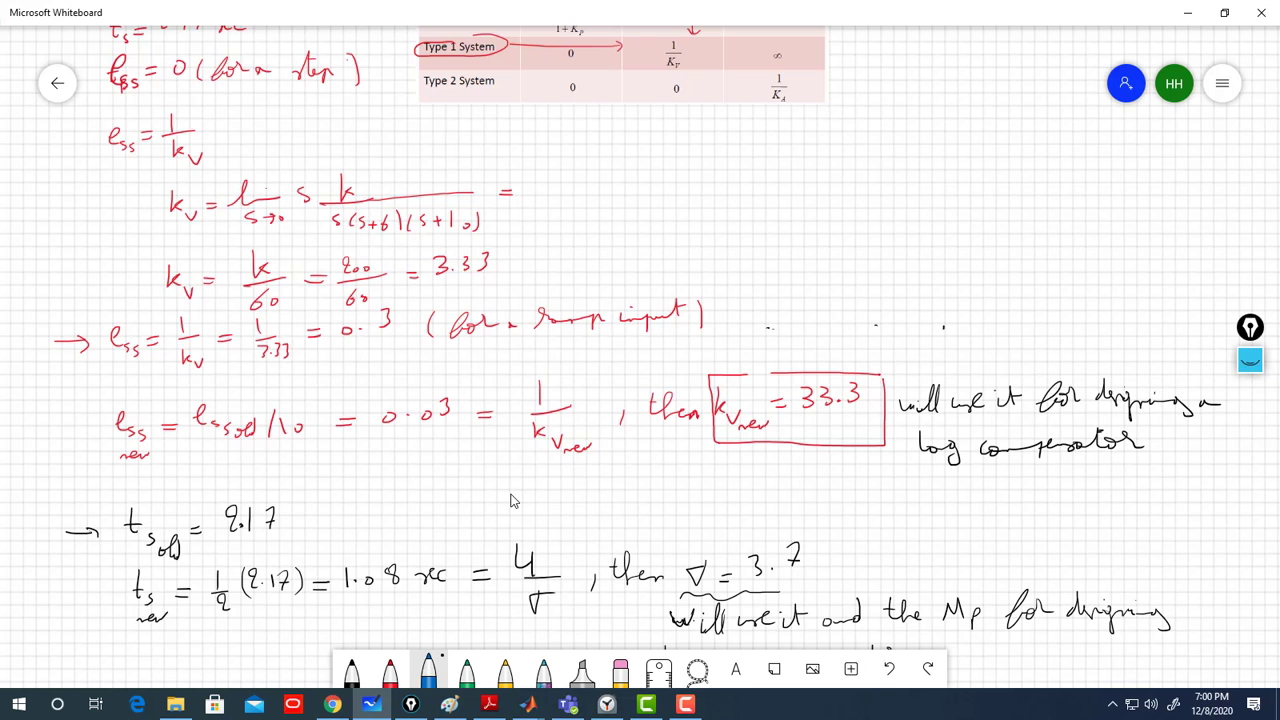
left_click_drag(510, 500, 537, 323)
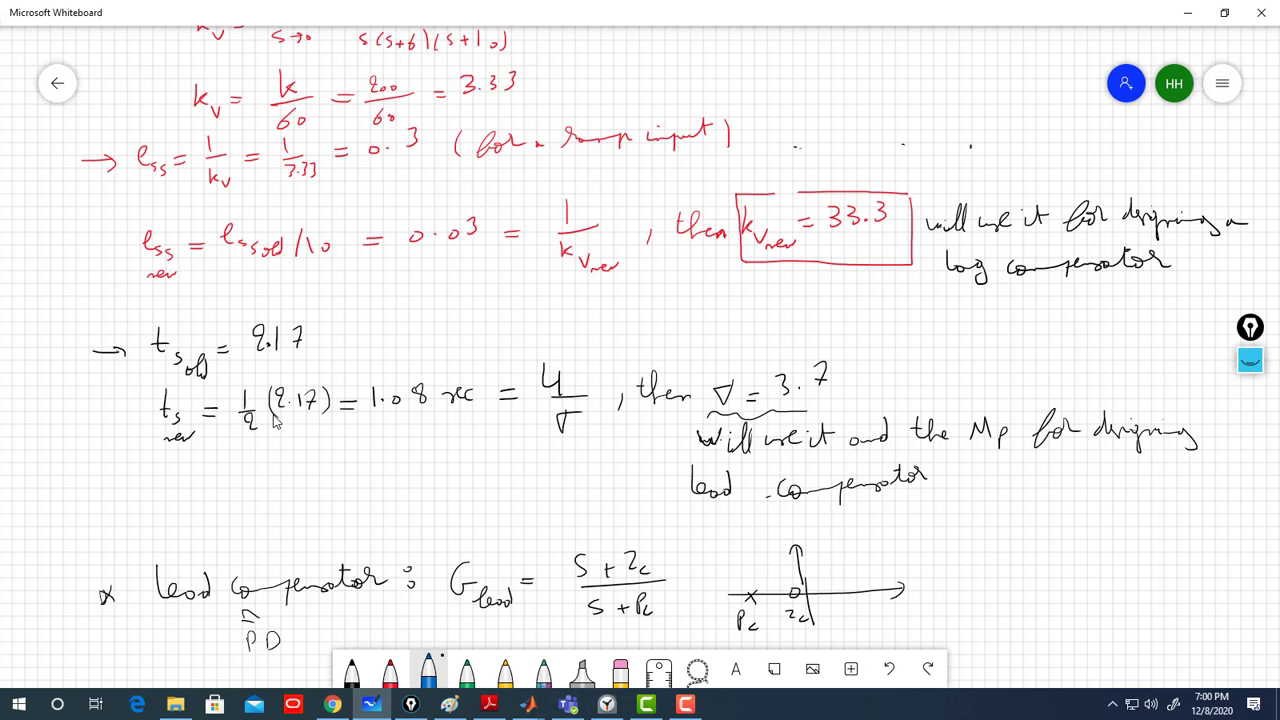
scroll(346, 405, "up", 5)
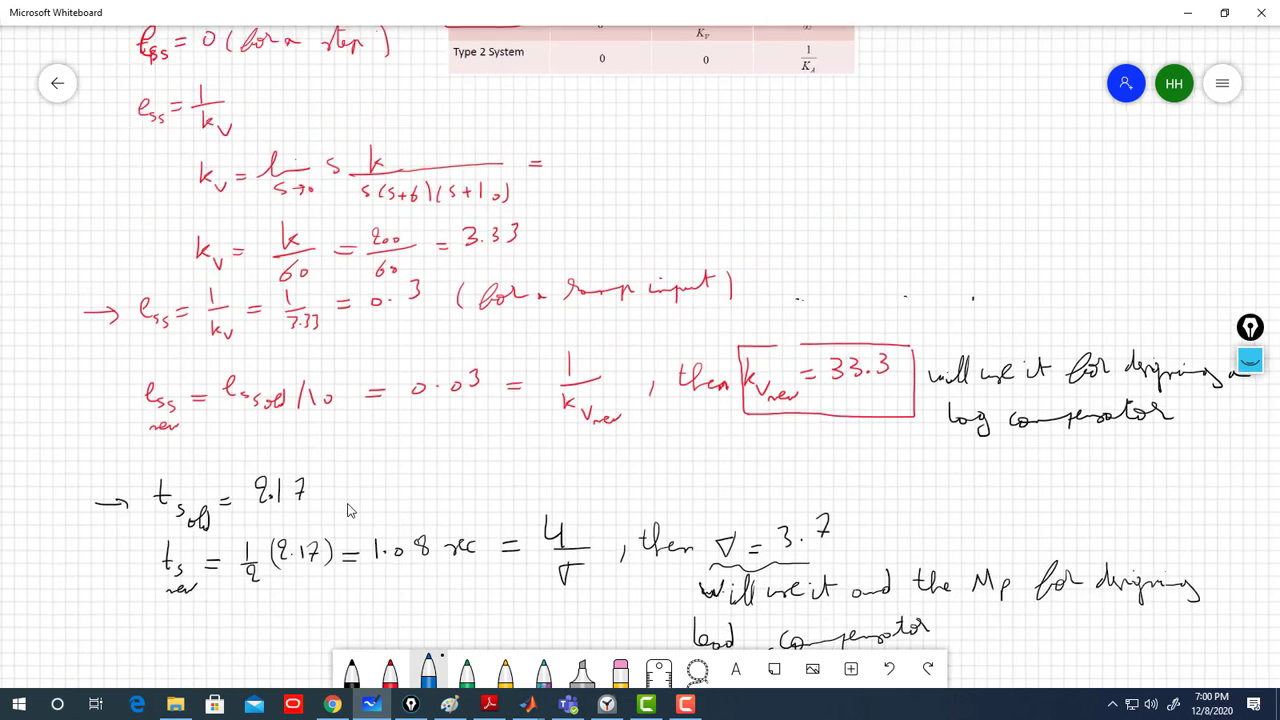
scroll(320, 355, "up", 4)
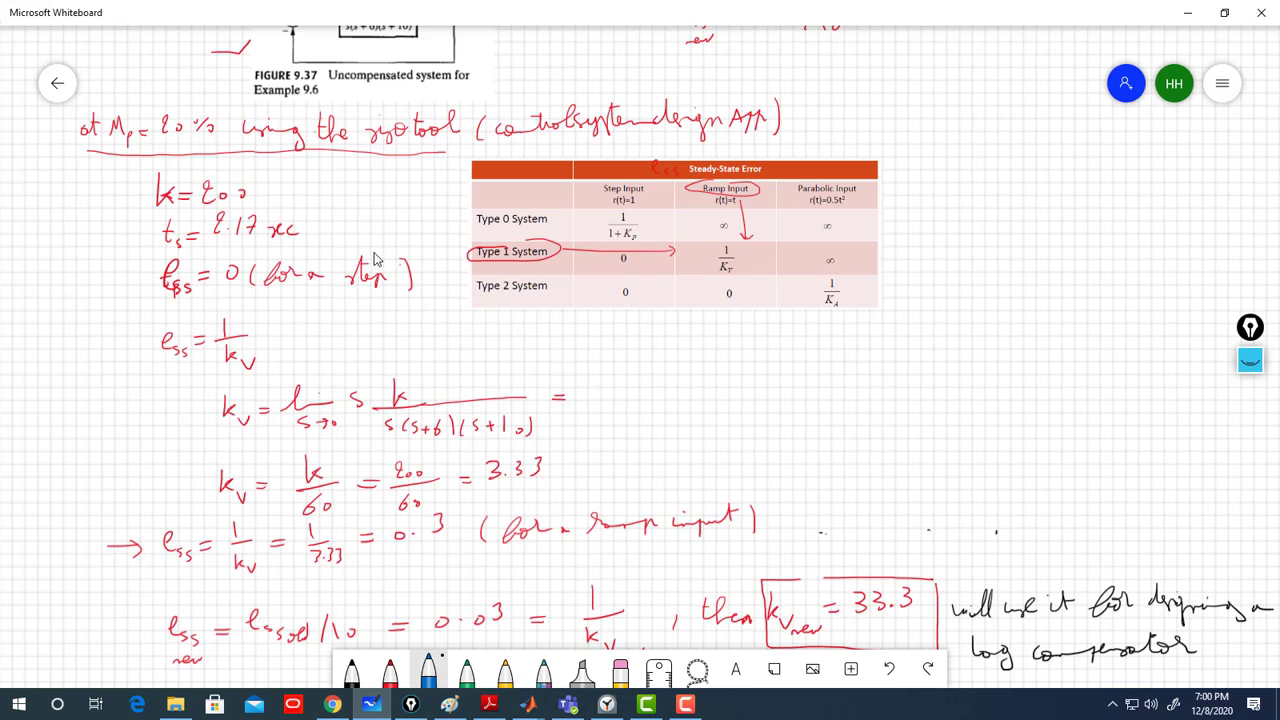
scroll(378, 258, "up", 5)
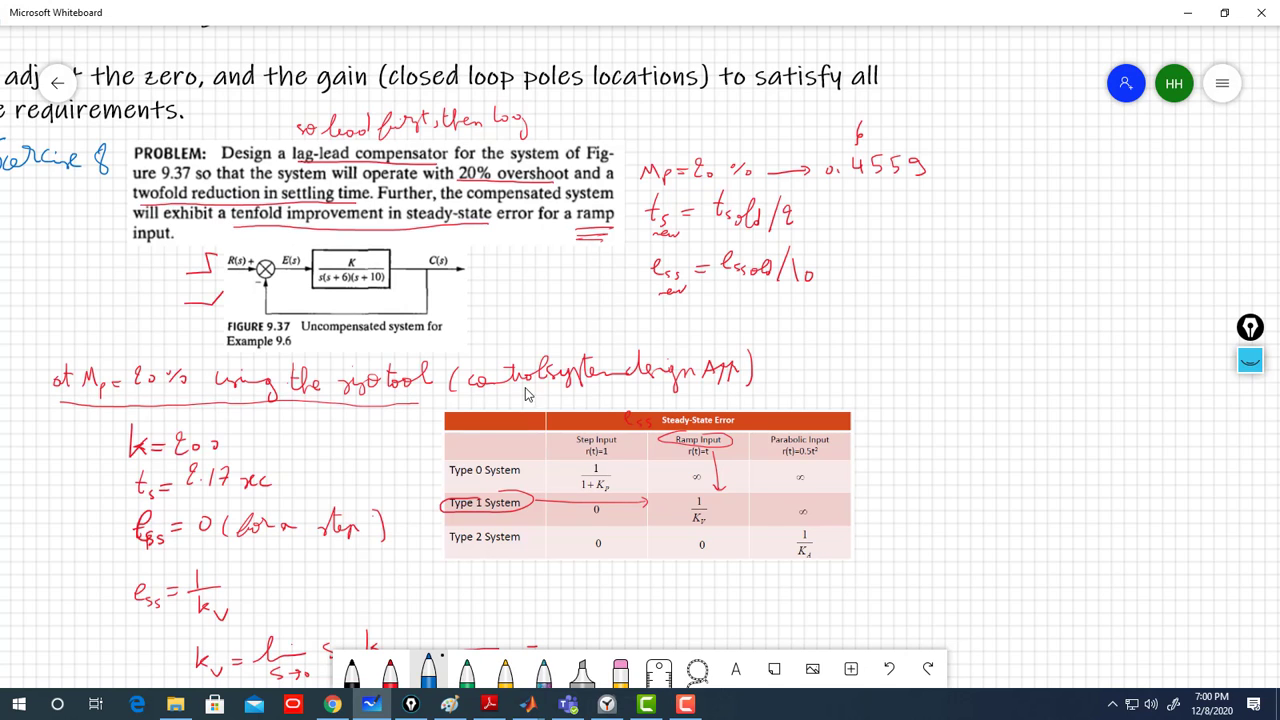
scroll(414, 487, "down", 5)
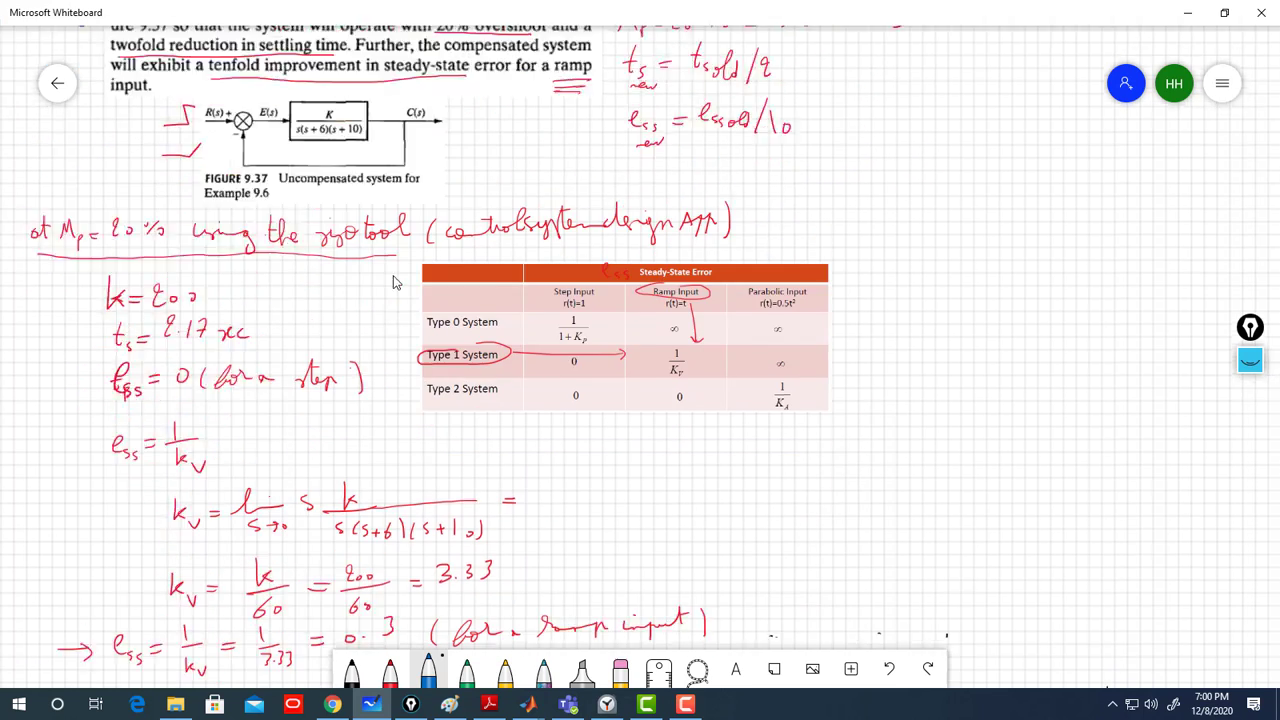
scroll(365, 594, "down", 9)
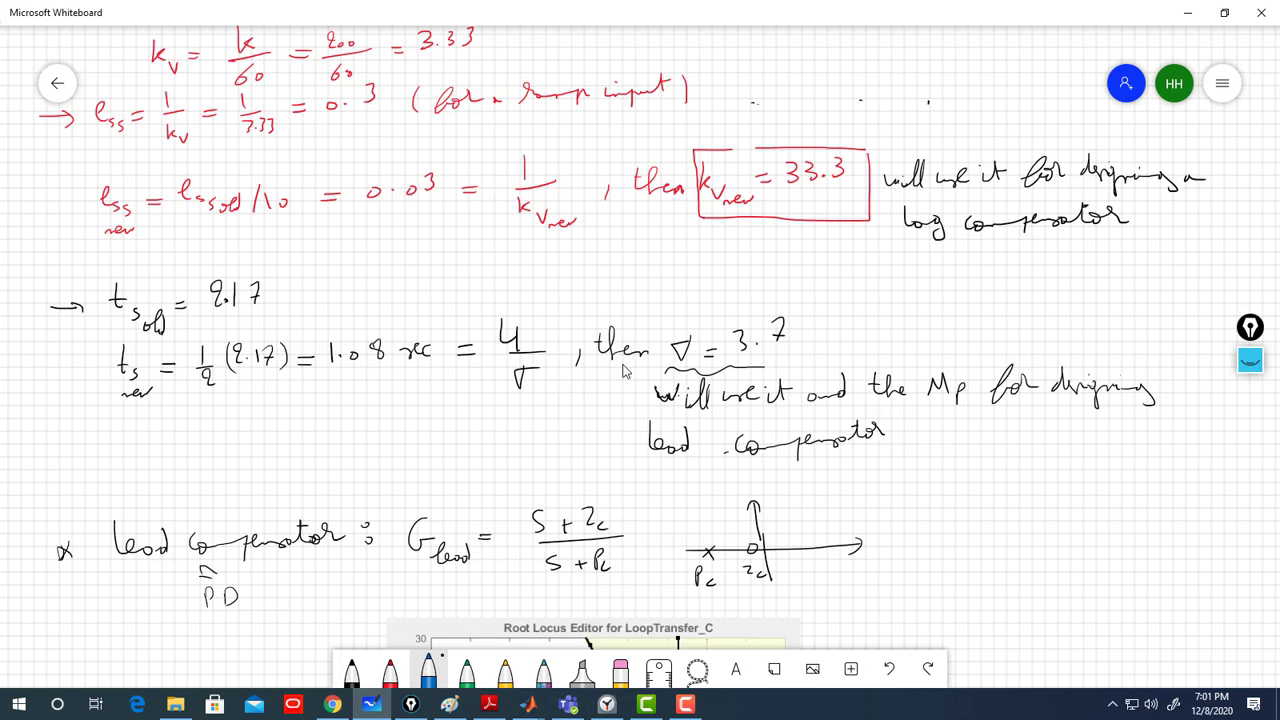
Examine the lead compensator notes, from its transfer function and root locus plot to the angle equations for the assumed zero at -8.
scroll(589, 398, "down", 1)
scroll(589, 398, "down", 1)
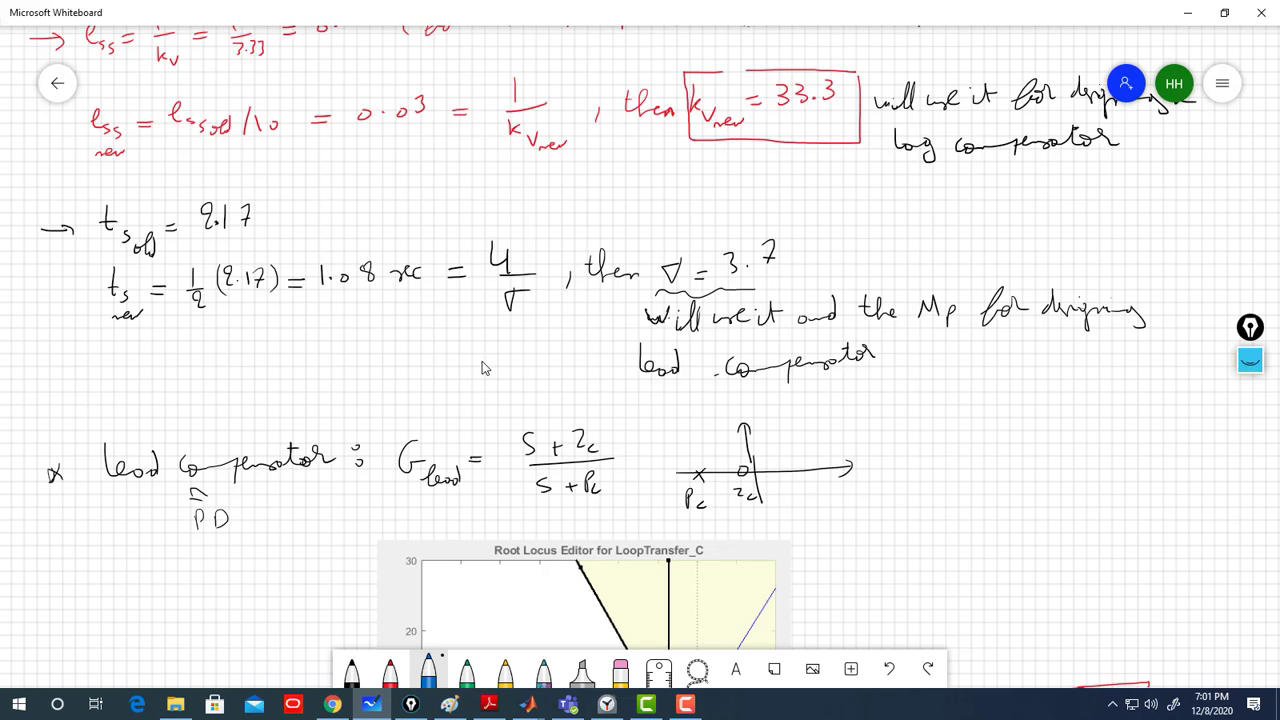
scroll(482, 368, "down", 2)
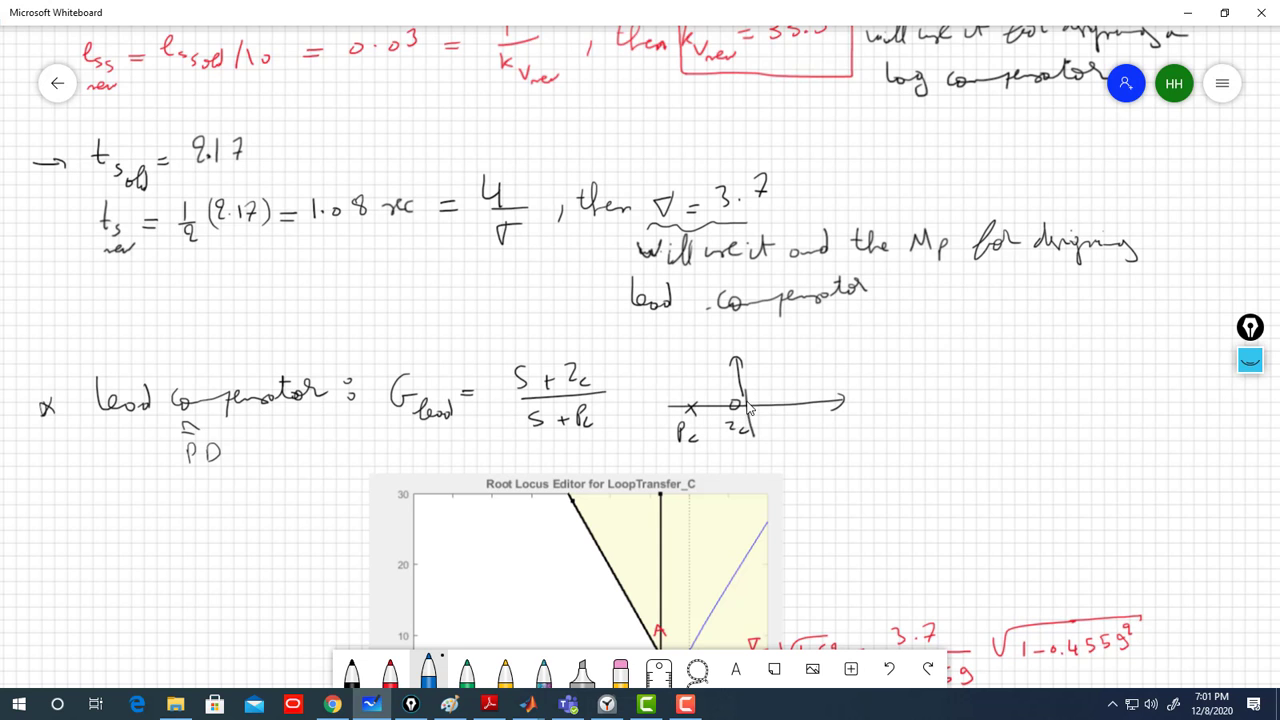
scroll(801, 356, "down", 5)
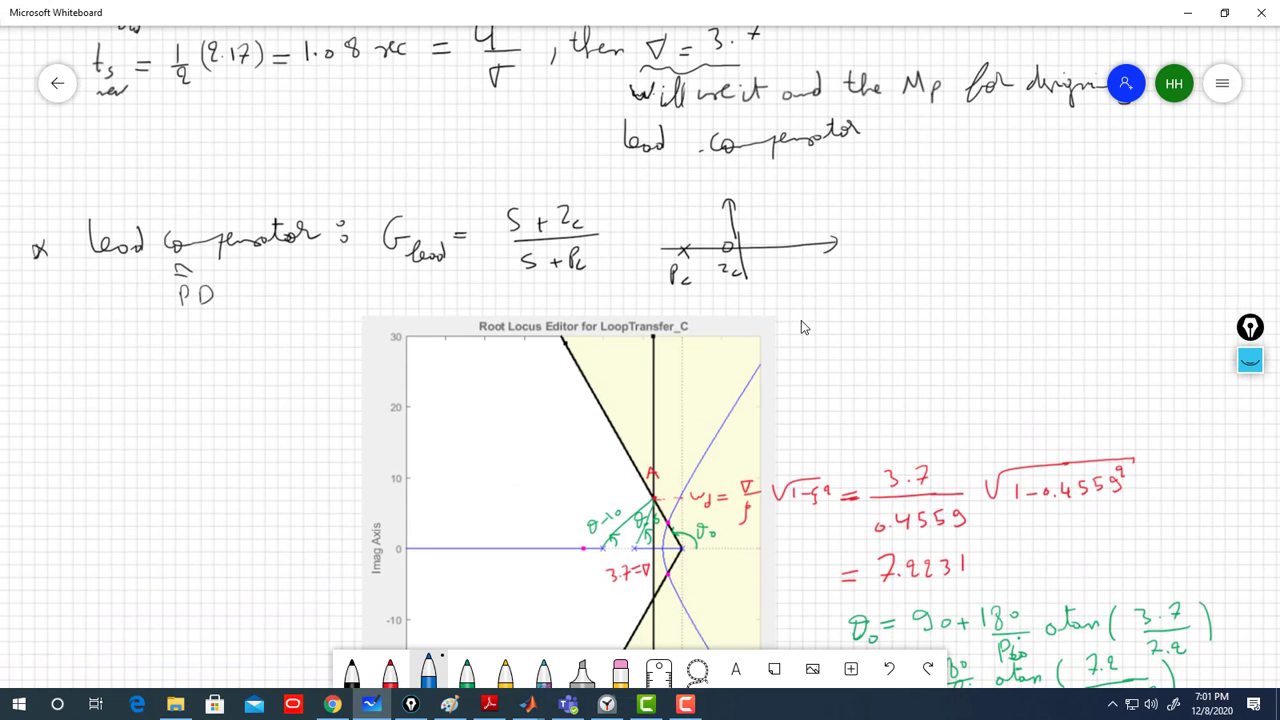
scroll(837, 315, "down", 3)
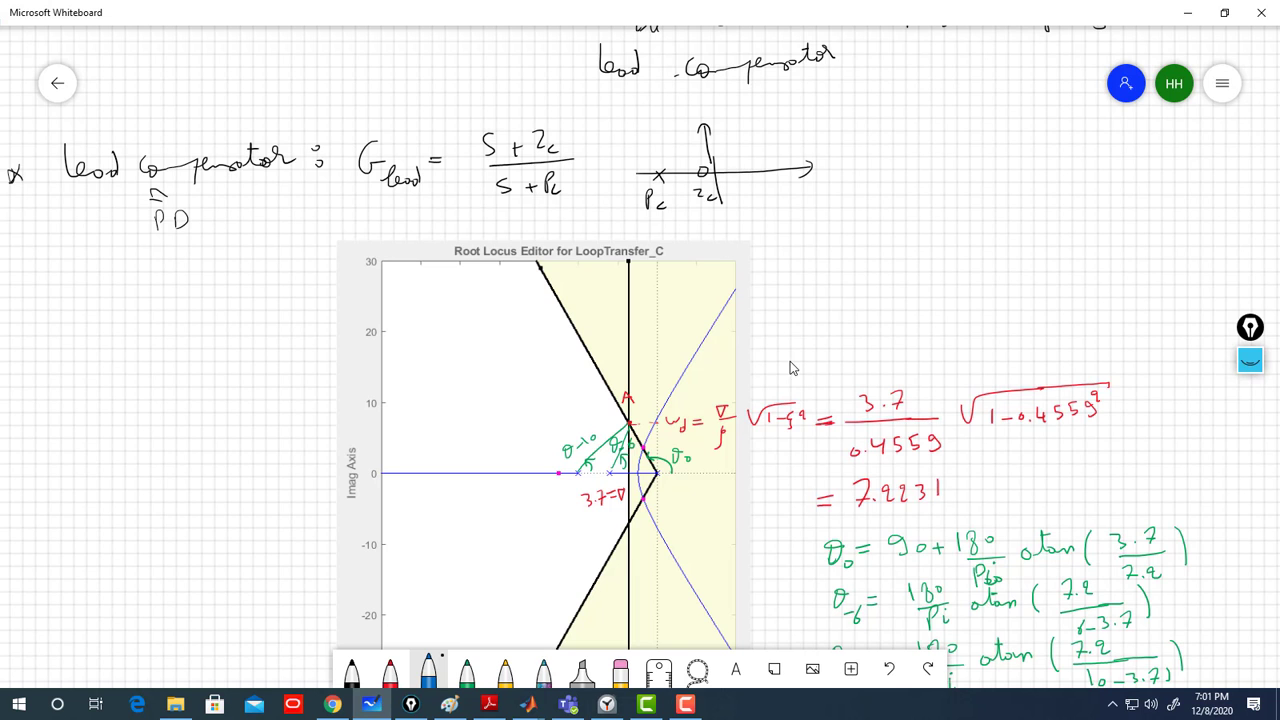
left_click_drag(791, 367, 766, 264)
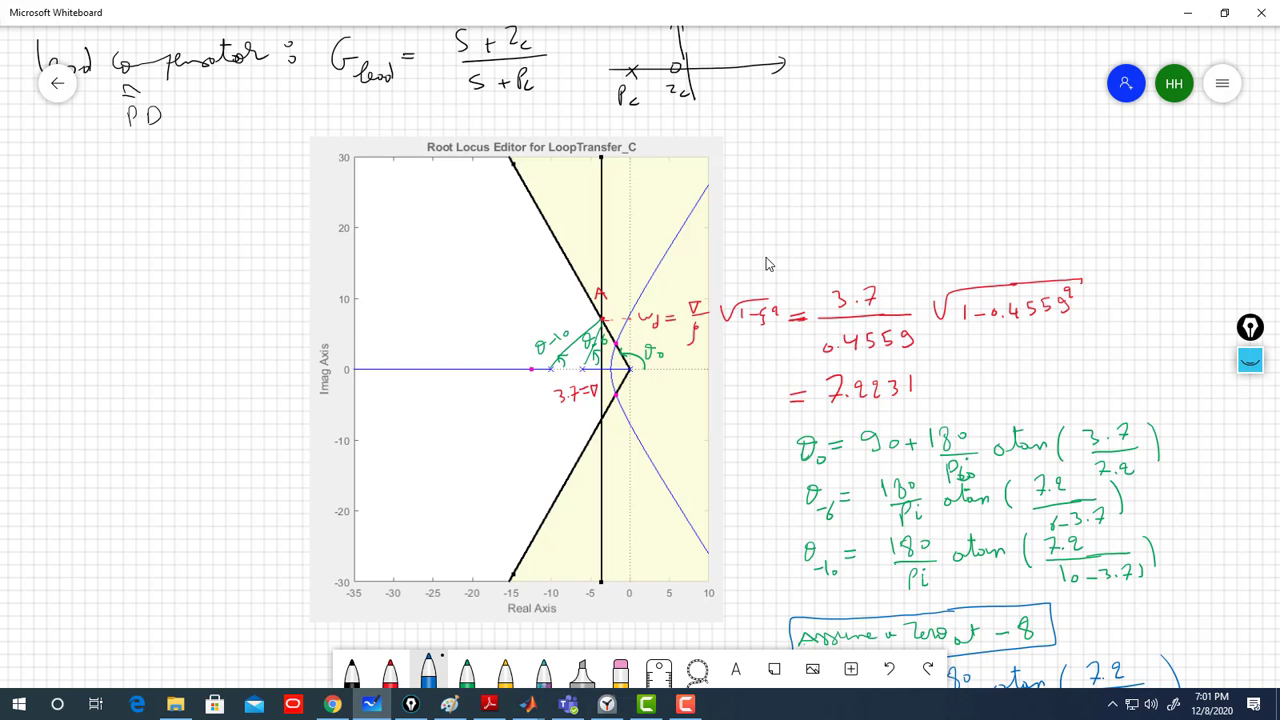
left_click_drag(233, 395, 198, 339)
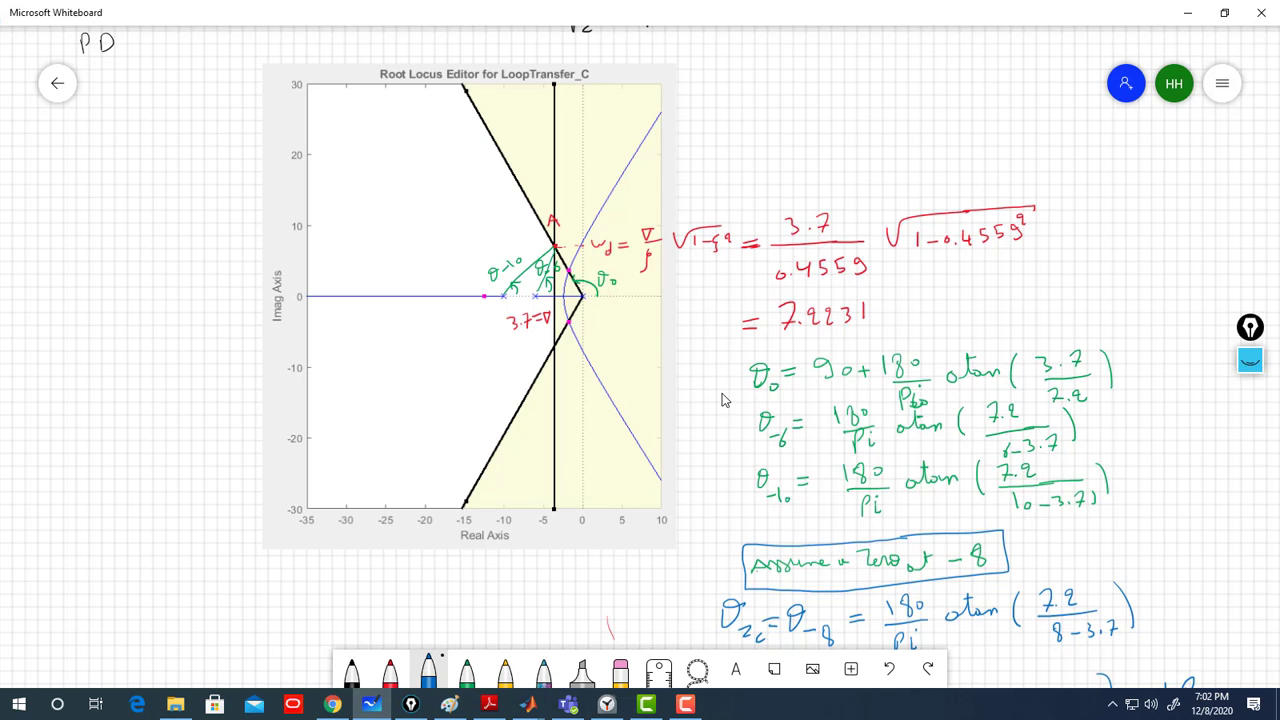
scroll(722, 394, "down", 2)
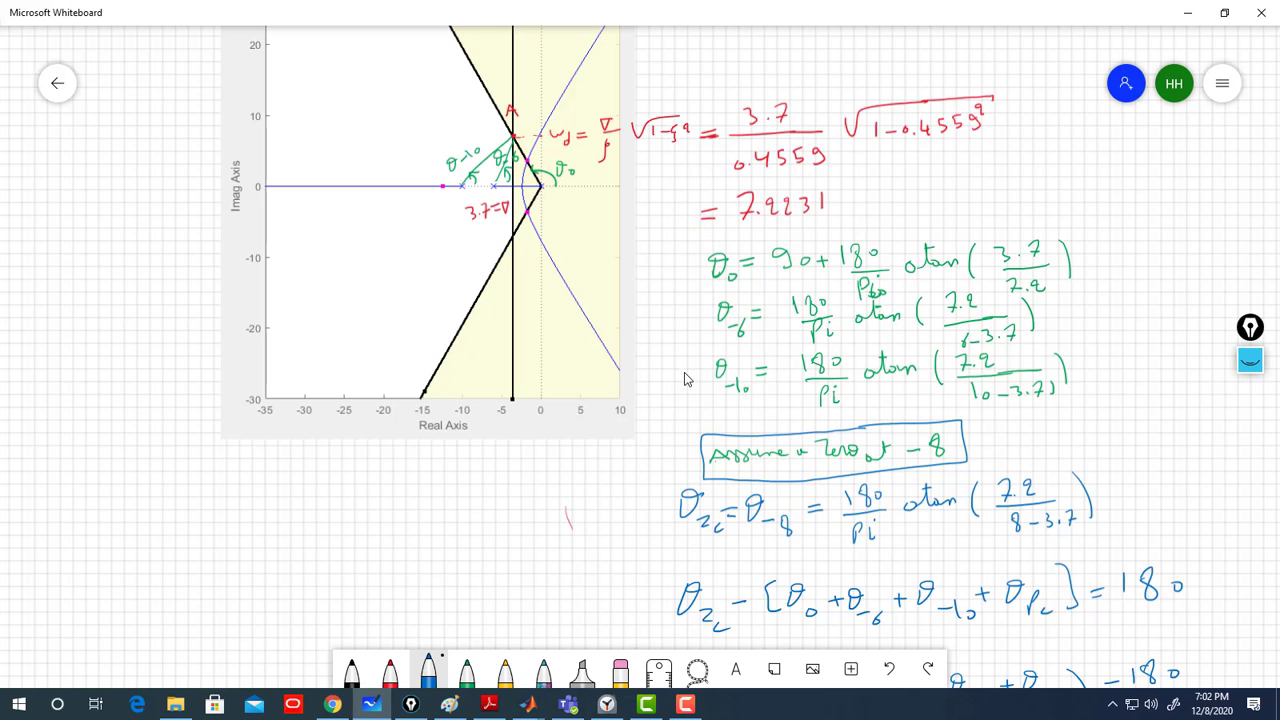
left_click_drag(629, 505, 603, 437)
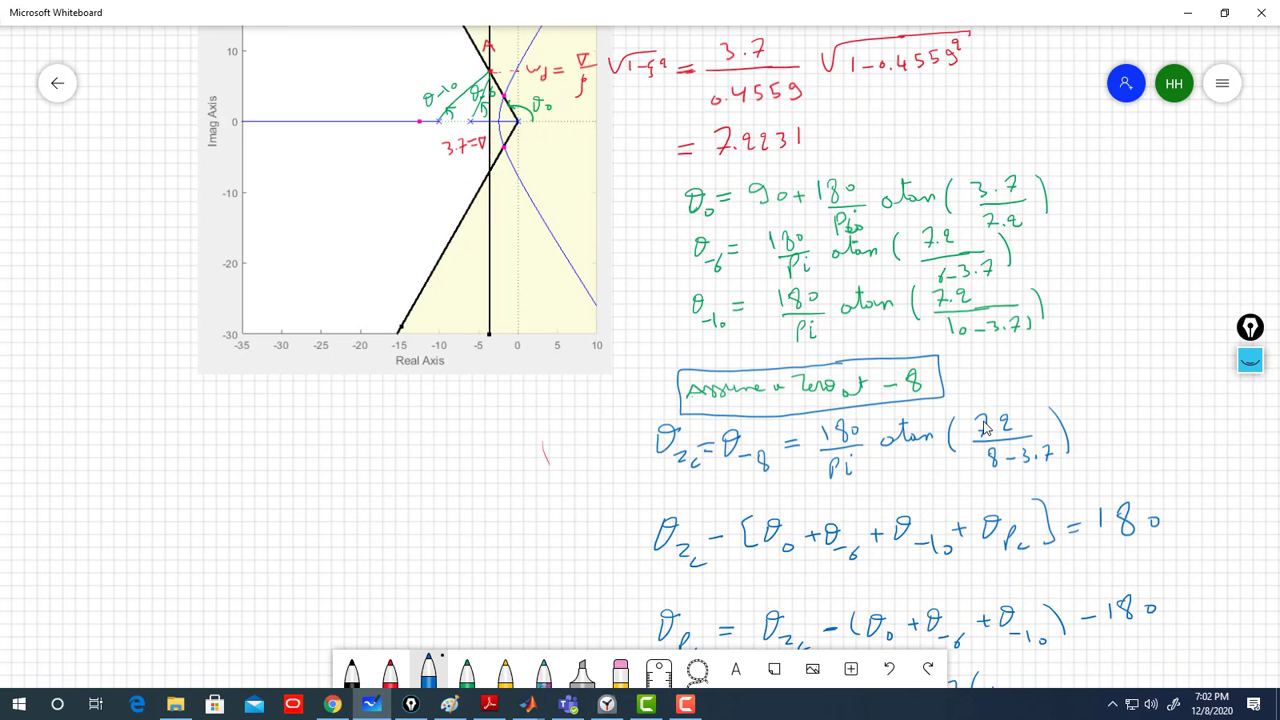
left_click_drag(984, 422, 954, 390)
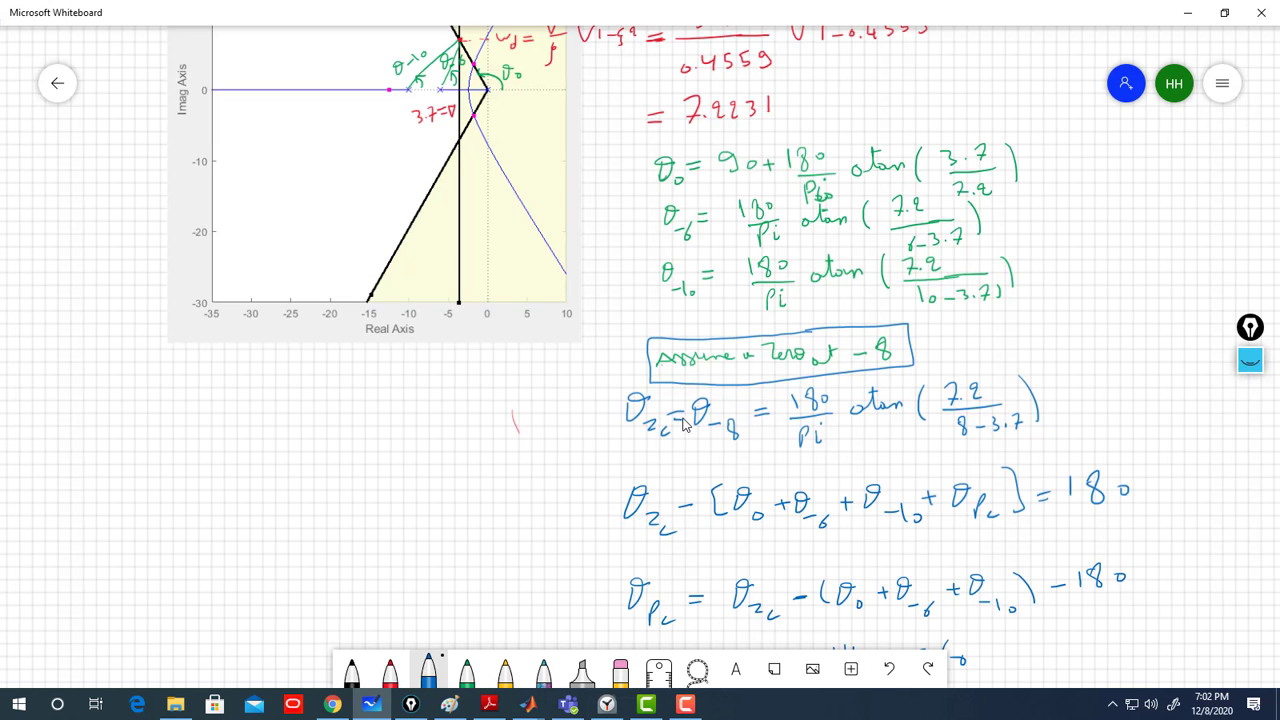
Read the angle condition and compensator pole derivation through to the lead transfer function and the gain adjustment note.
scroll(587, 489, "down", 3)
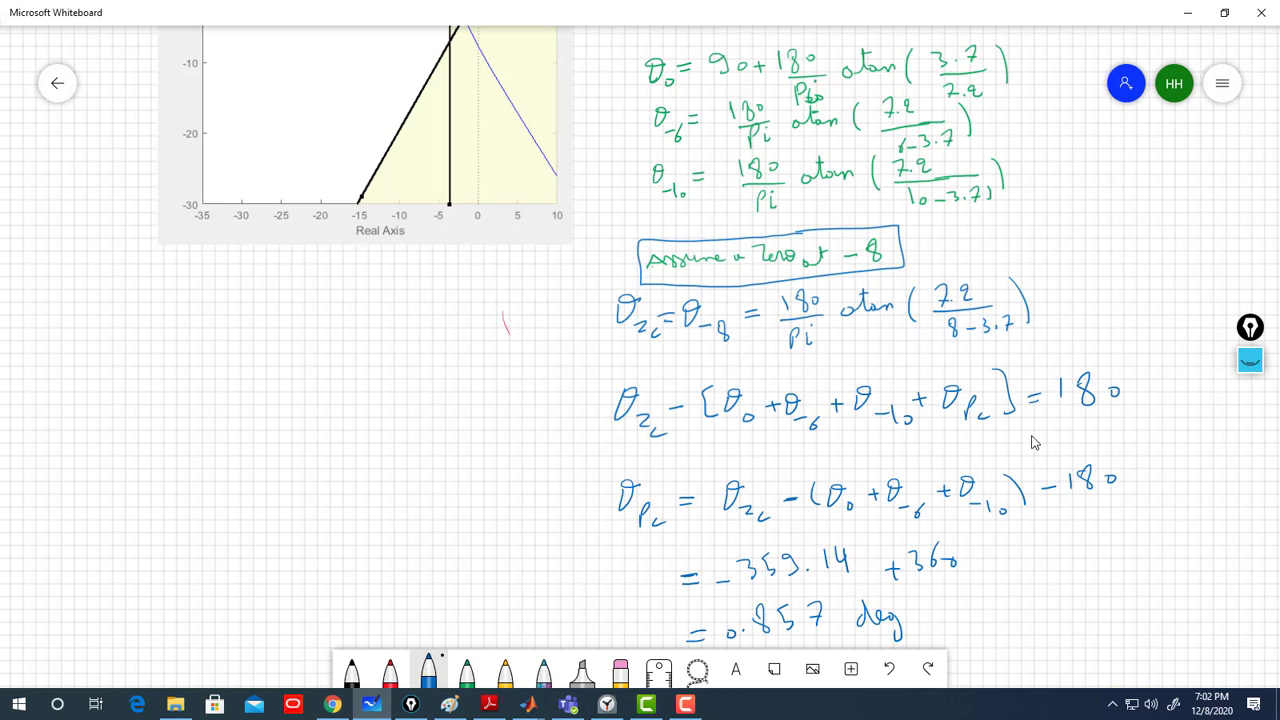
scroll(521, 537, "down", 6)
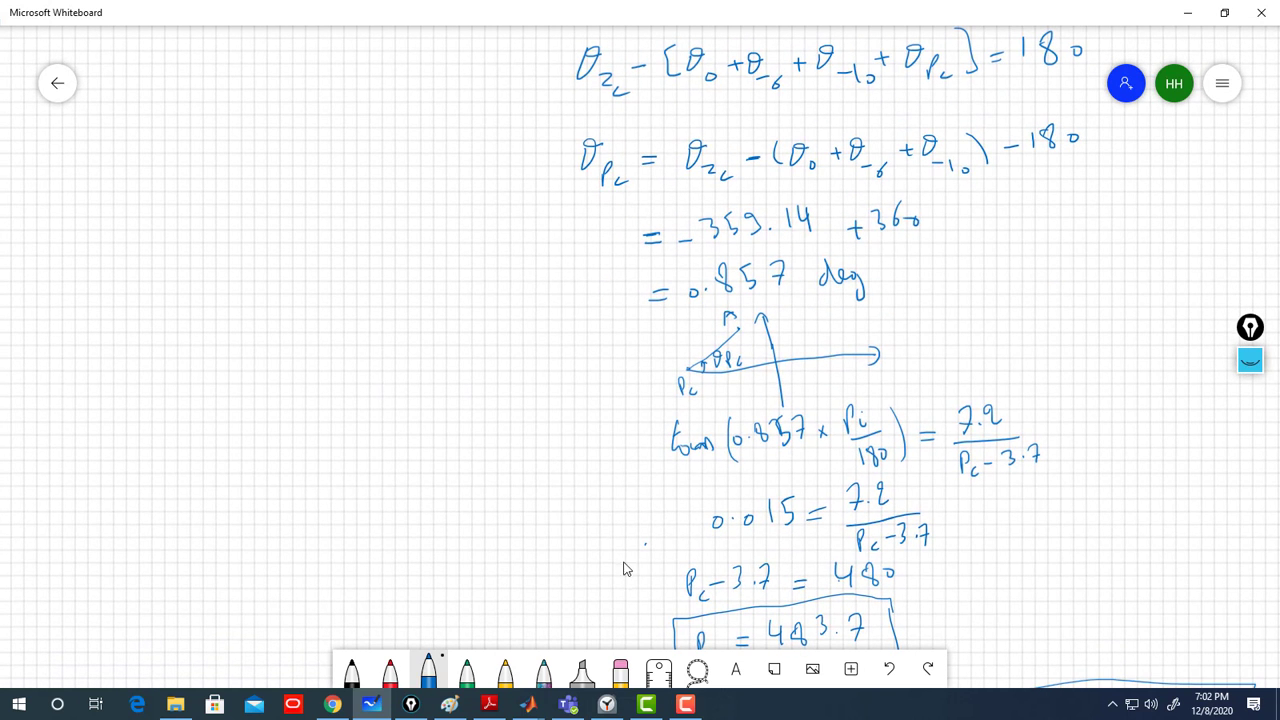
scroll(637, 554, "down", 3)
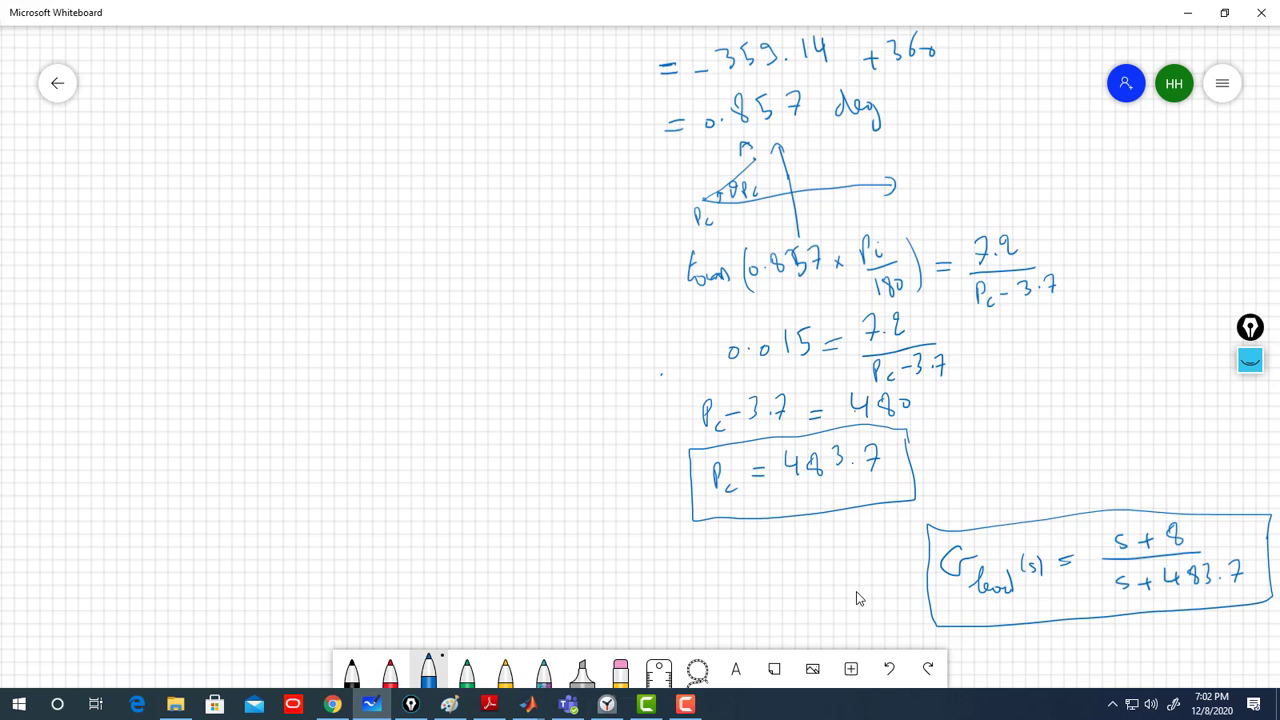
scroll(857, 600, "down", 2)
scroll(1100, 577, "right", 3)
scroll(941, 513, "down", 2)
scroll(941, 513, "right", 5)
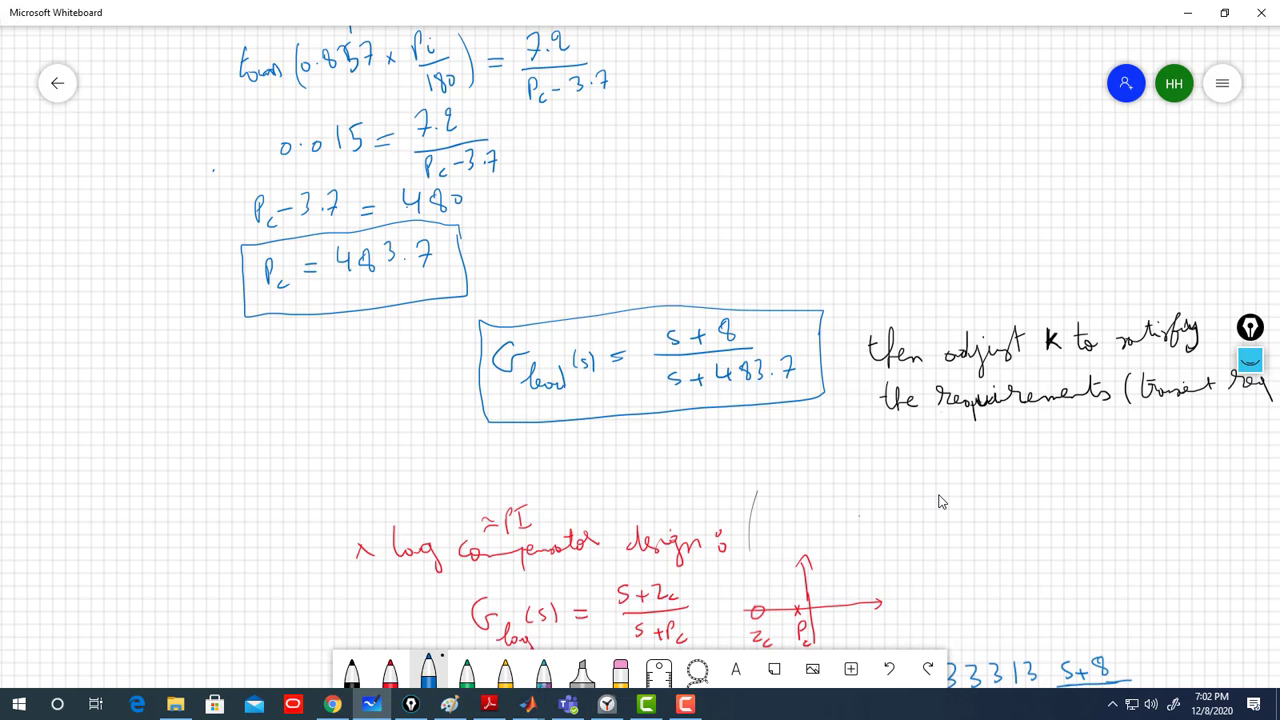
left_click_drag(941, 502, 865, 484)
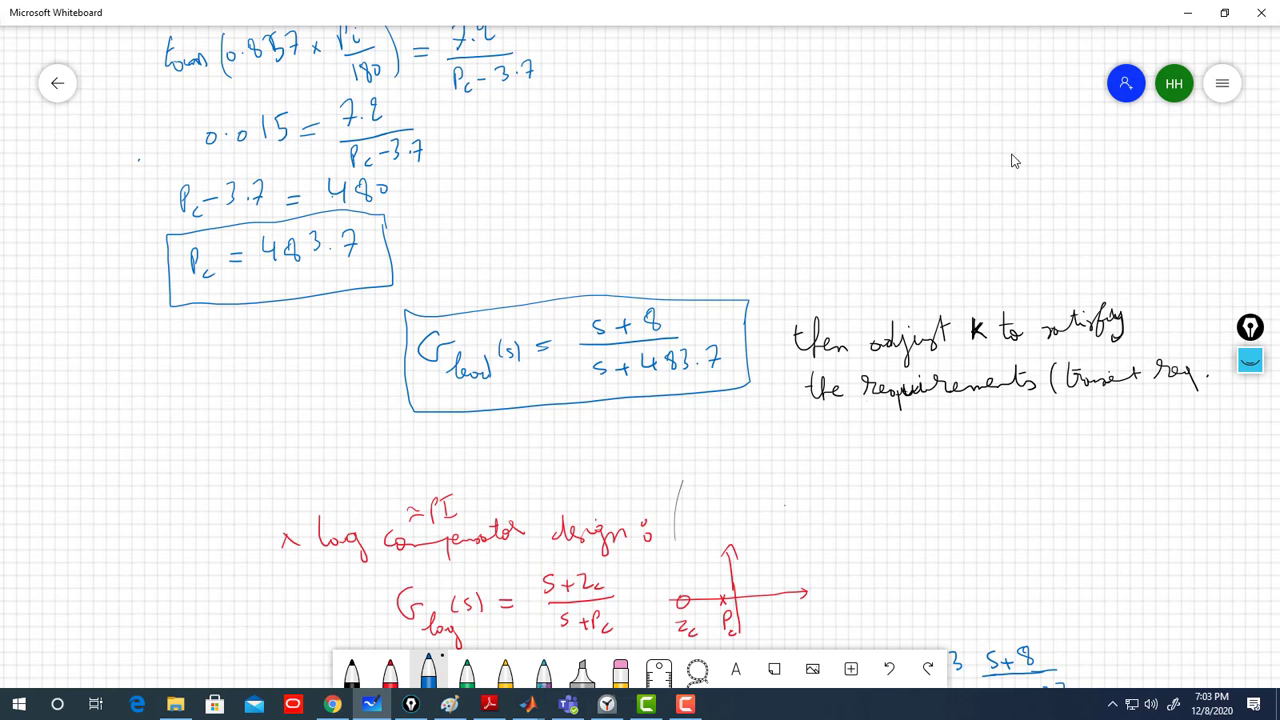
Go back through the lead compensator derivation and root locus plot to the settling time and steady-state error requirements.
scroll(777, 443, "up", 3)
scroll(713, 223, "up", 5)
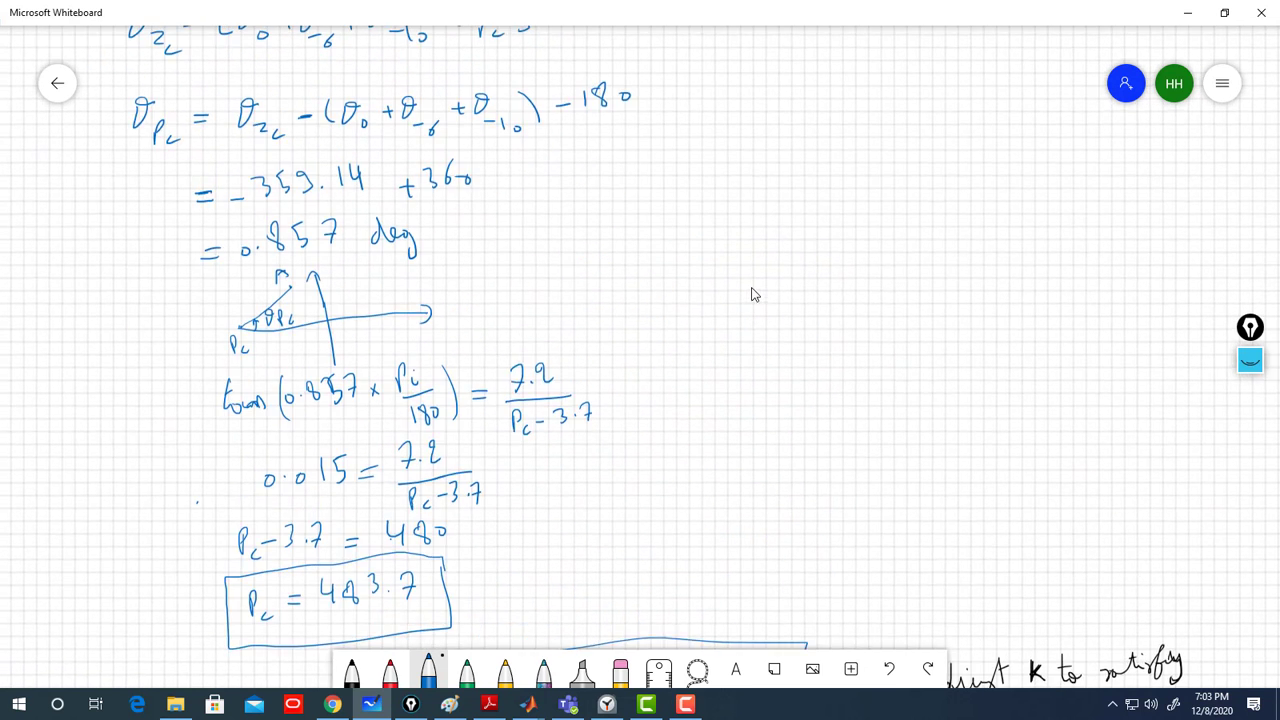
scroll(813, 434, "up", 8)
scroll(809, 417, "left", 3)
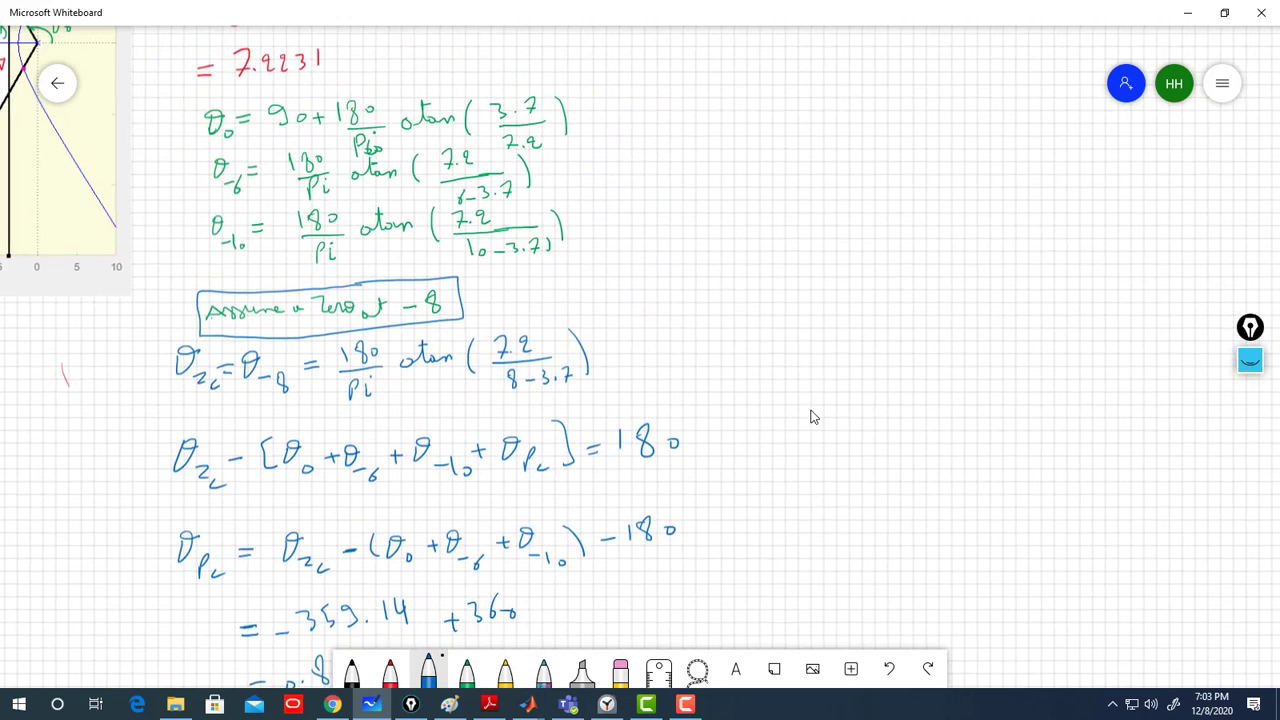
scroll(840, 342, "up", 4)
scroll(917, 401, "left", 2)
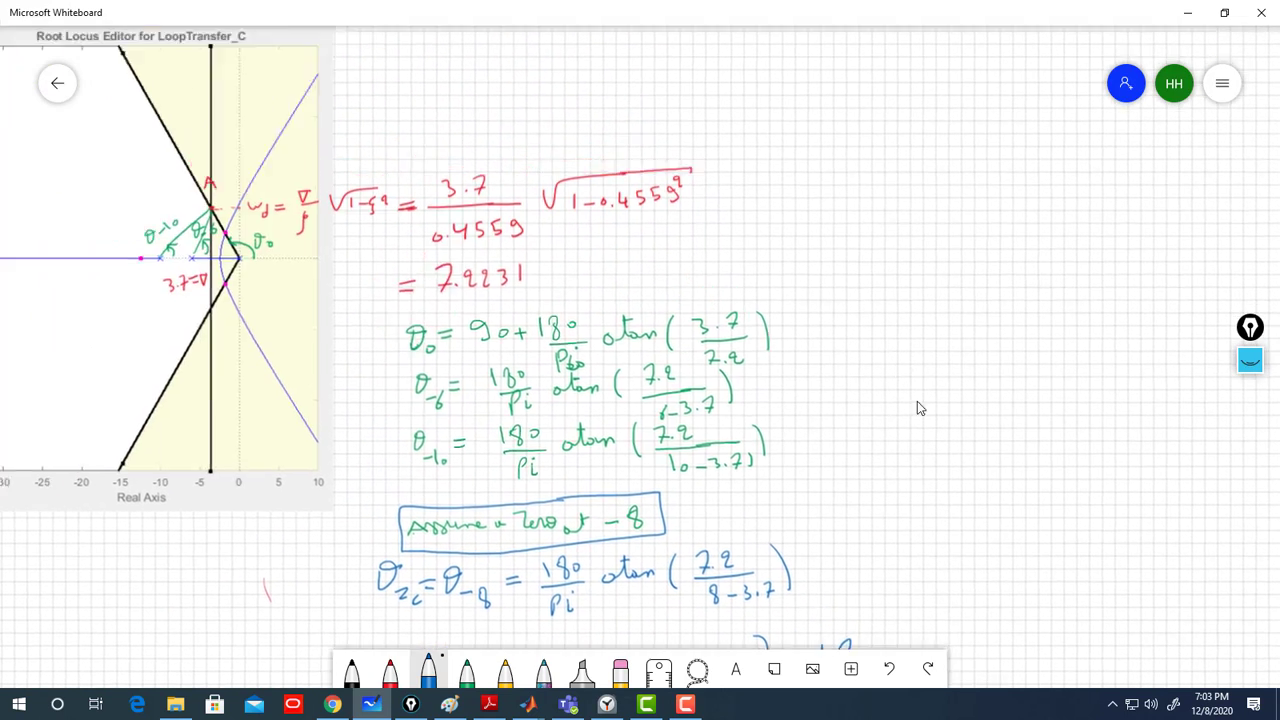
scroll(957, 490, "up", 5)
scroll(789, 273, "left", 3)
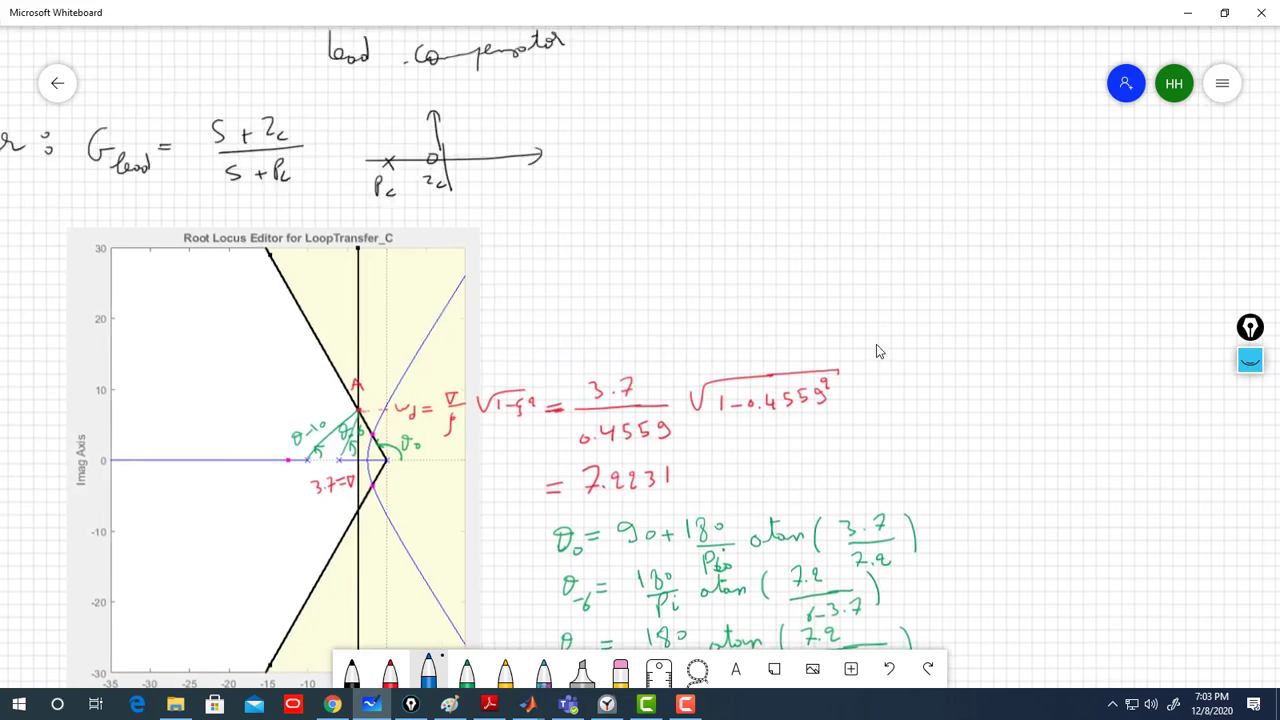
scroll(320, 330, "up", 1)
scroll(320, 330, "left", 3)
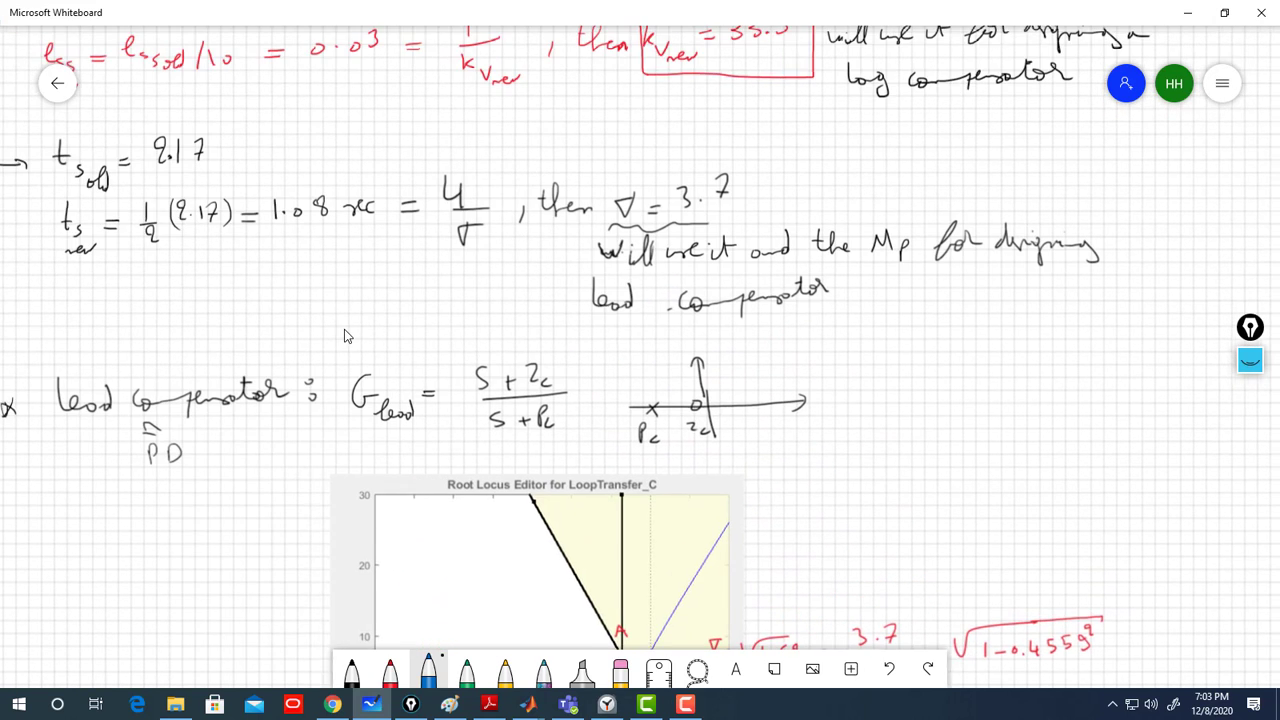
scroll(451, 470, "up", 3)
scroll(451, 470, "left", 2)
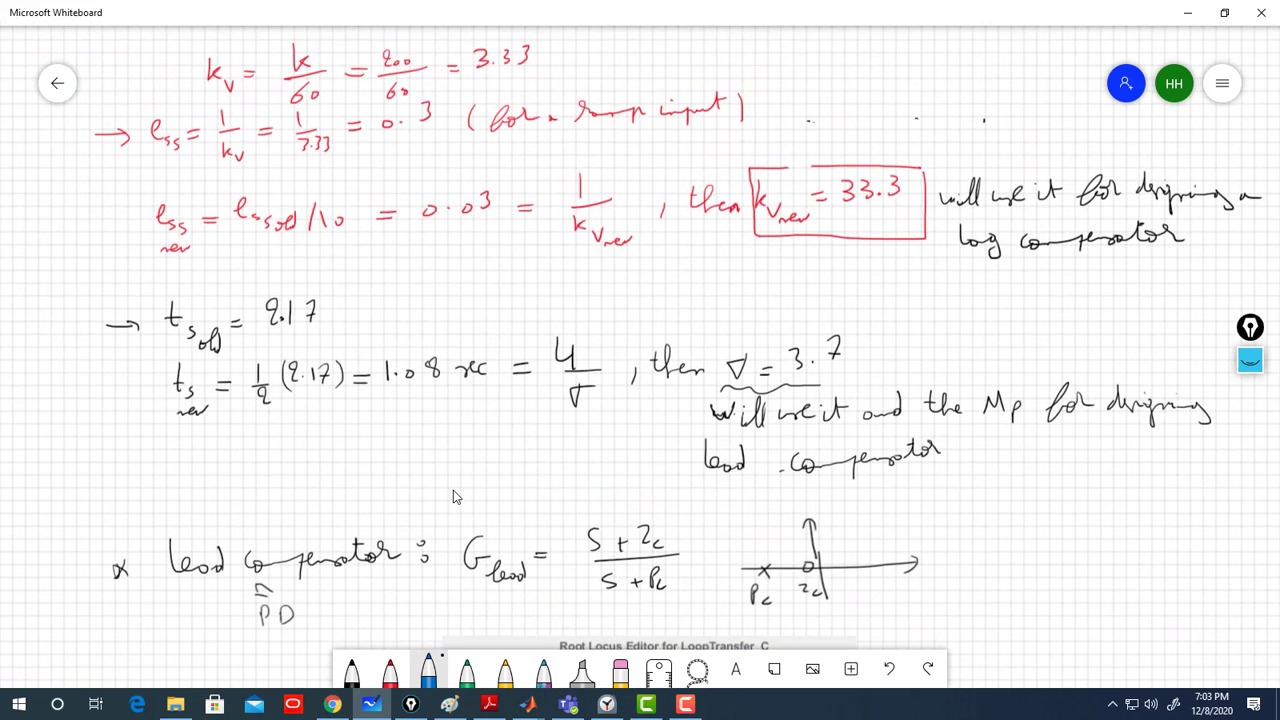
scroll(453, 490, "down", 1)
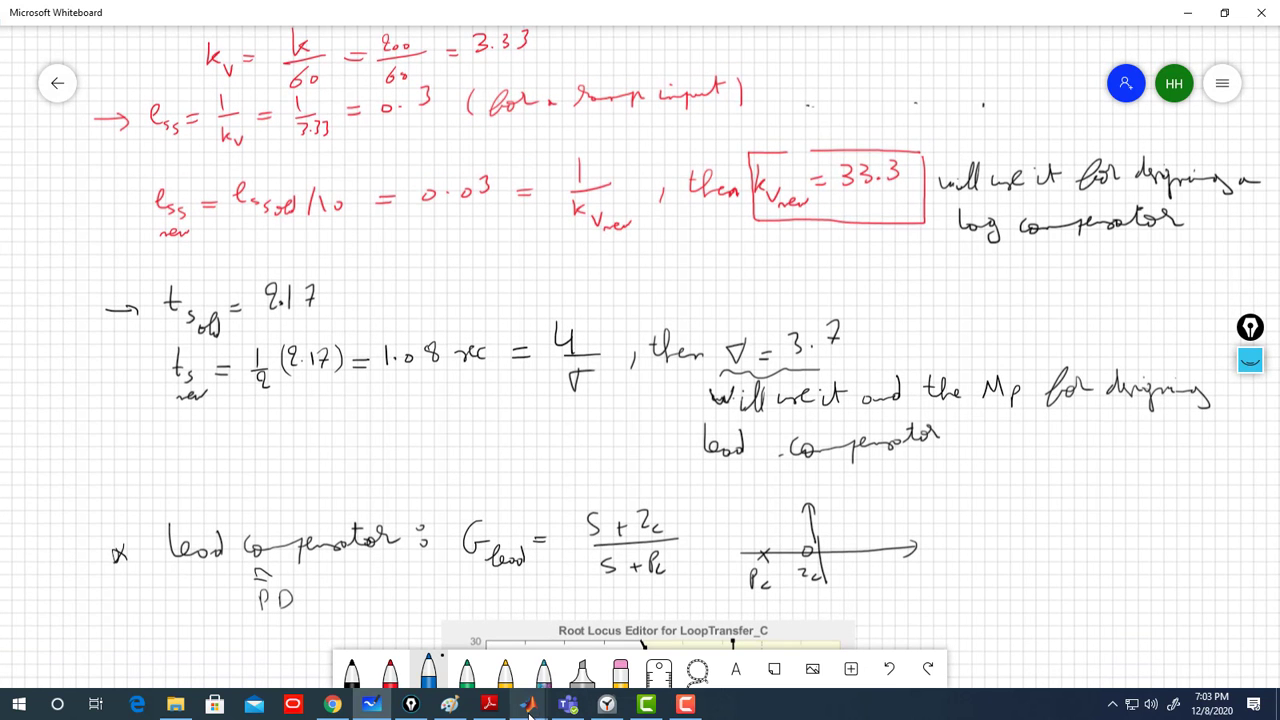
Switch to the MATLAB script design_via_root_locus_matlab.m and highlight the oltf5 definition on line 17.
mouse_move(527, 704)
left_click(575, 666)
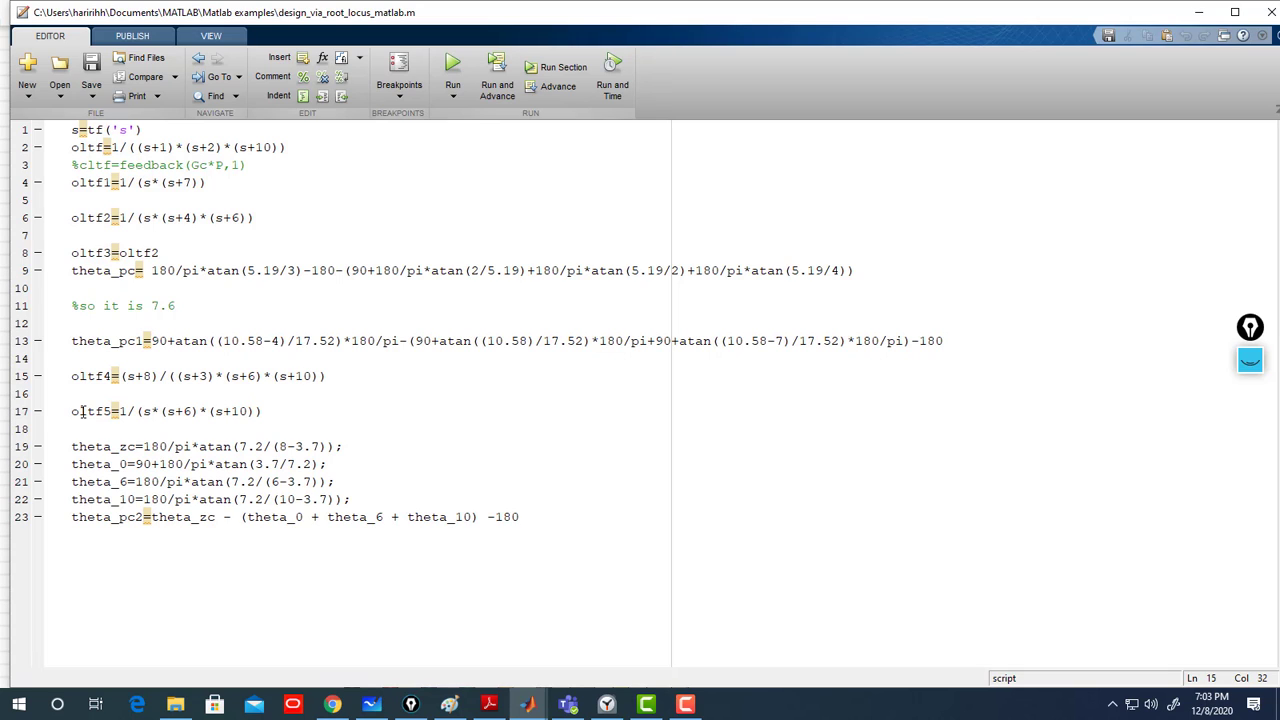
left_click_drag(72, 411, 268, 415)
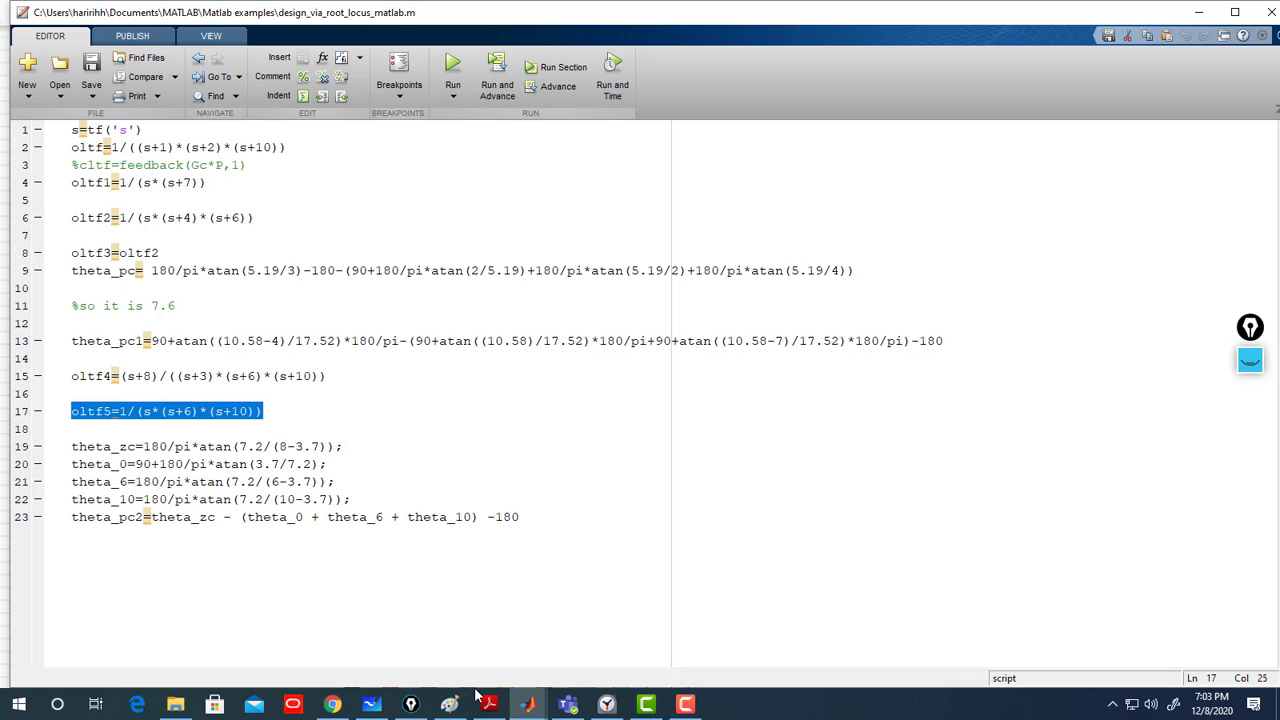
Switch to the main MATLAB window and launch Control System Designer for the plant oltf5 from the command line.
left_click(527, 704)
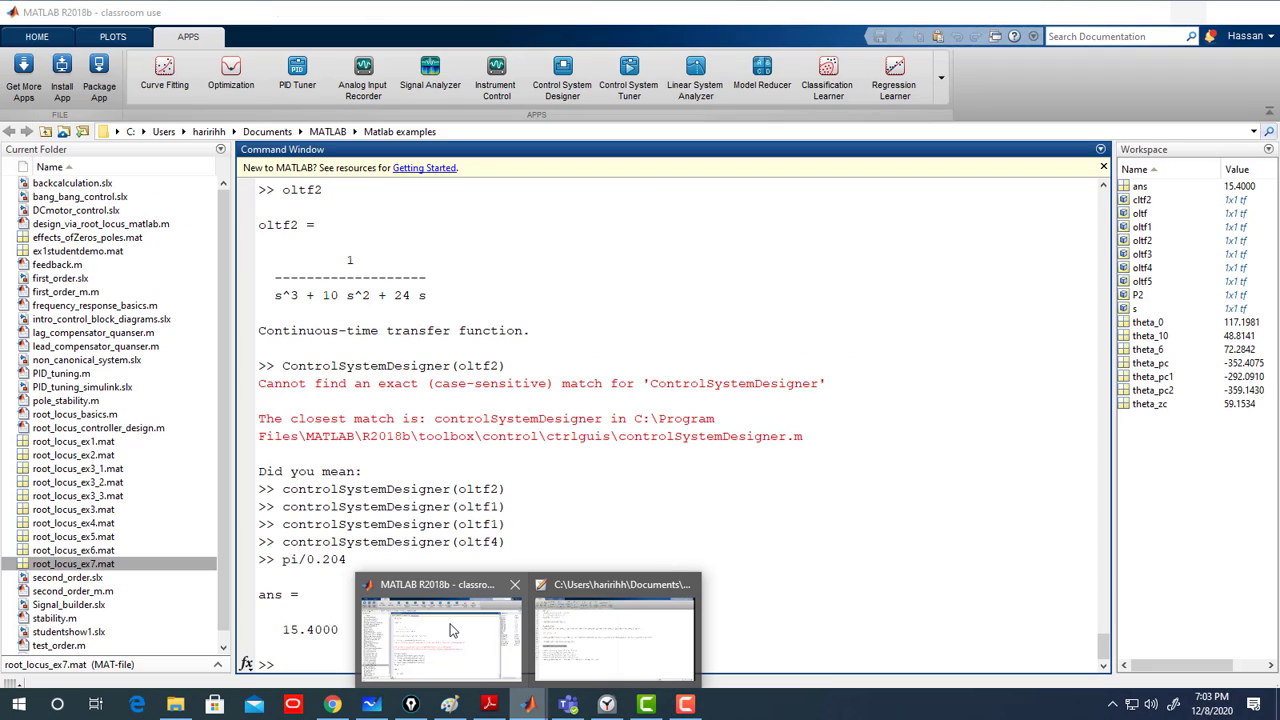
left_click(450, 630)
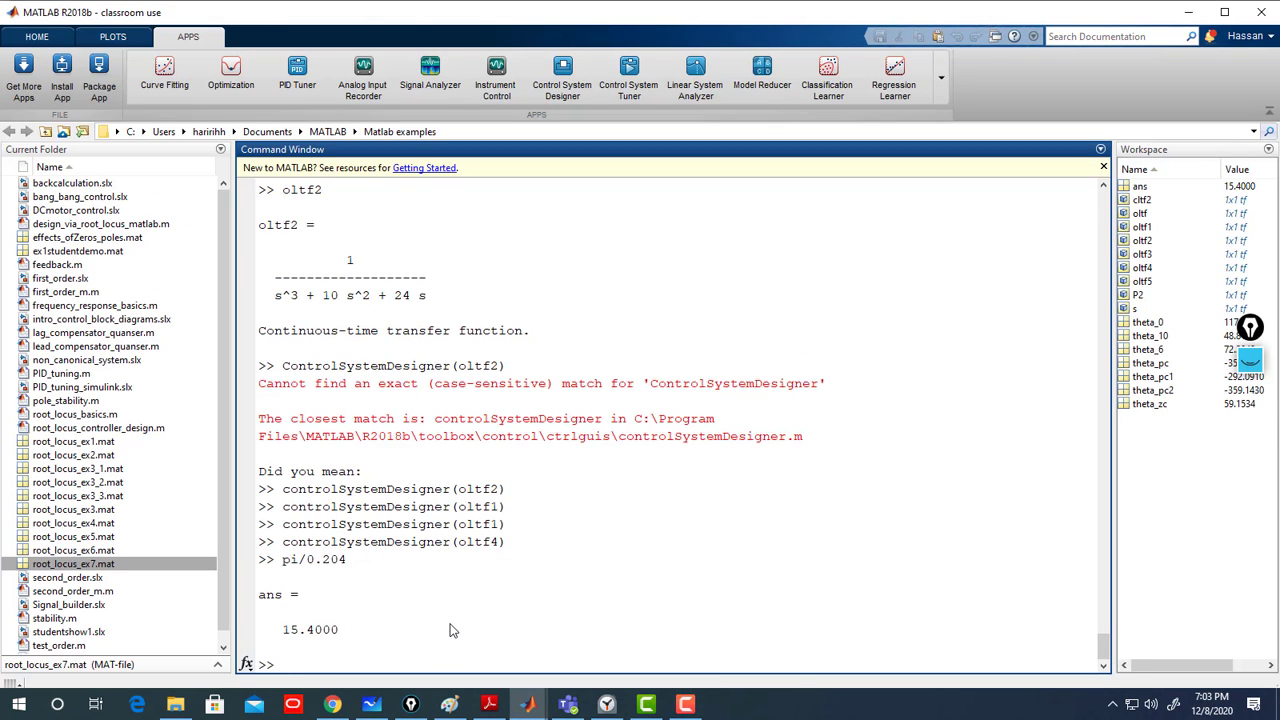
key("Up")
key("Up")
key("Left")
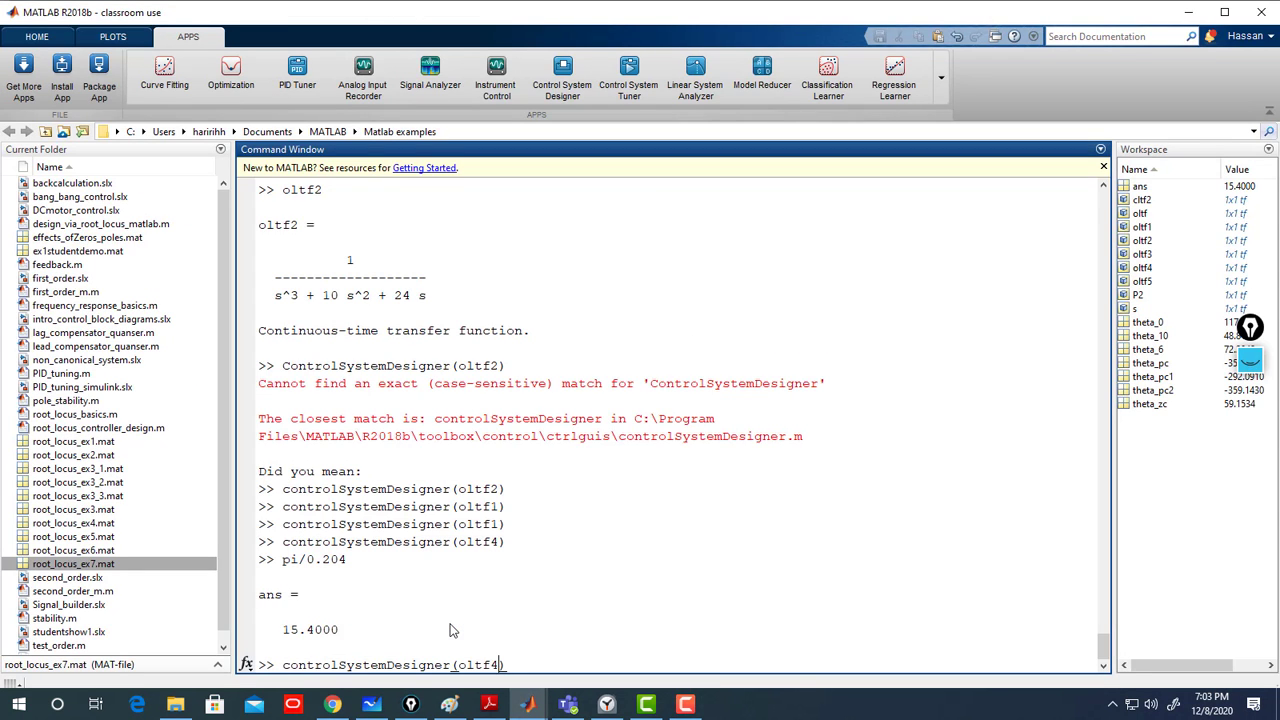
key("BackSpace")
type("5\\")
key("Return")
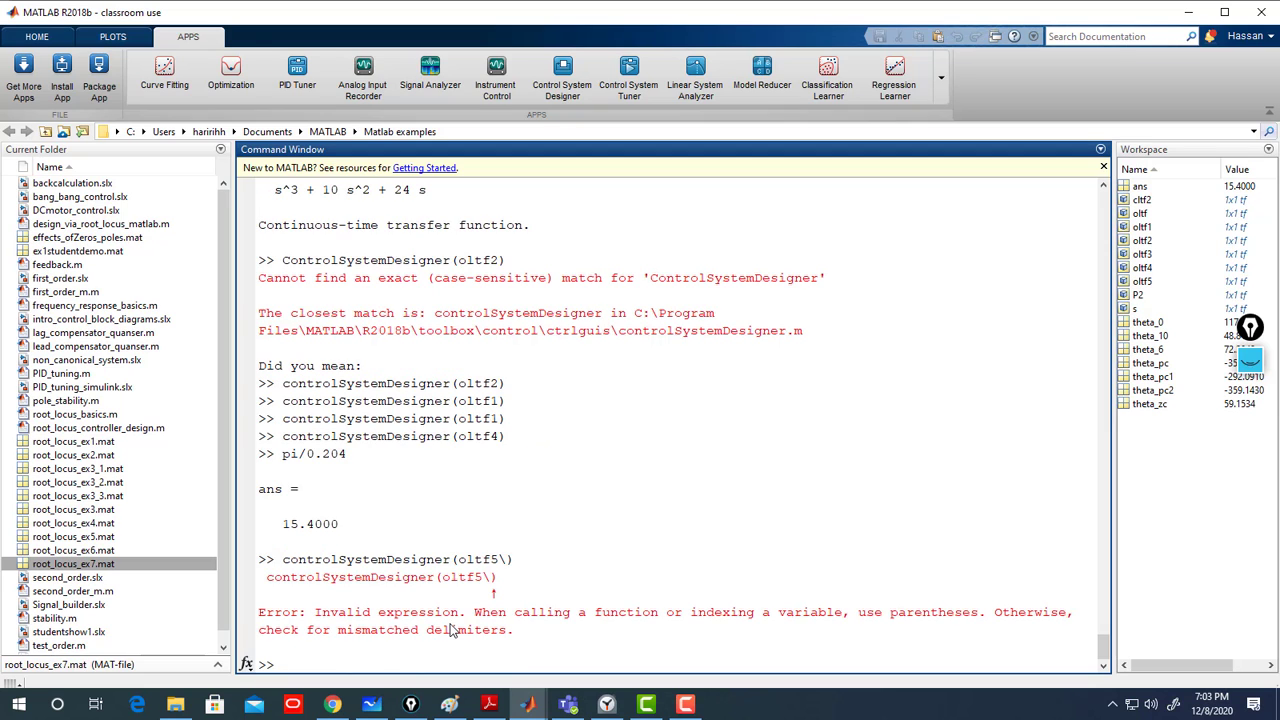
key("Up")
key("Left")
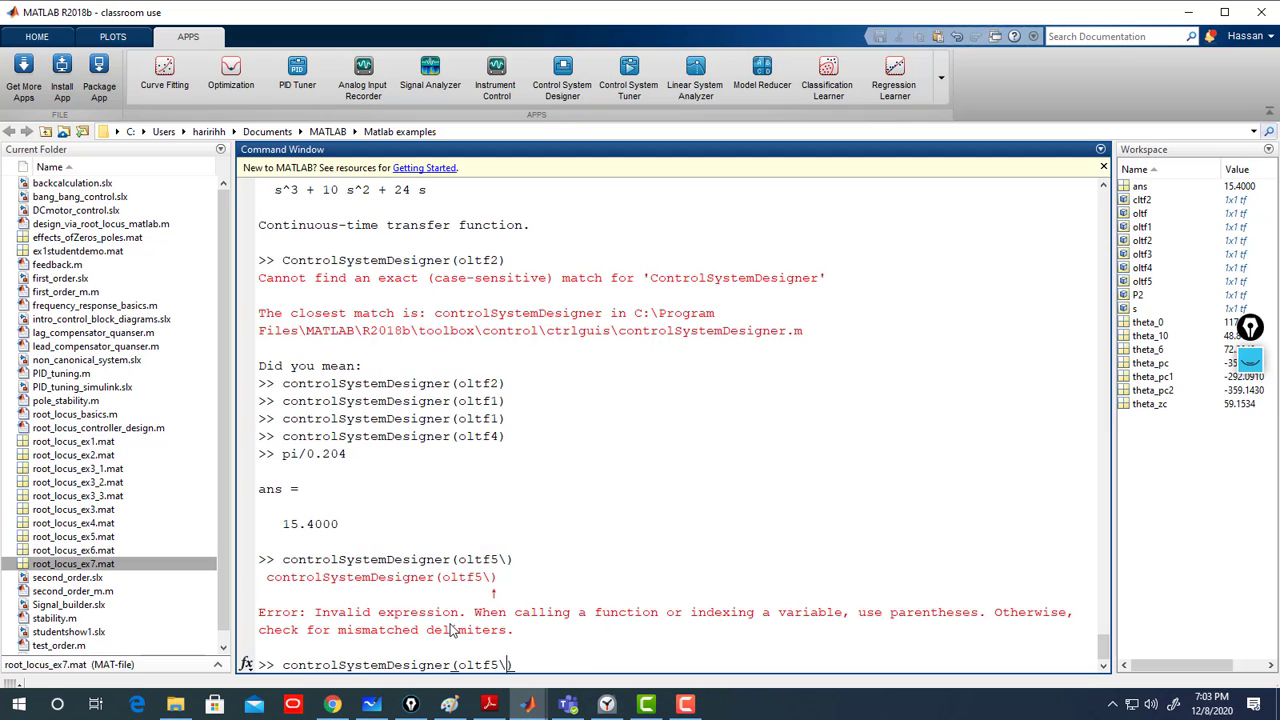
key("Return")
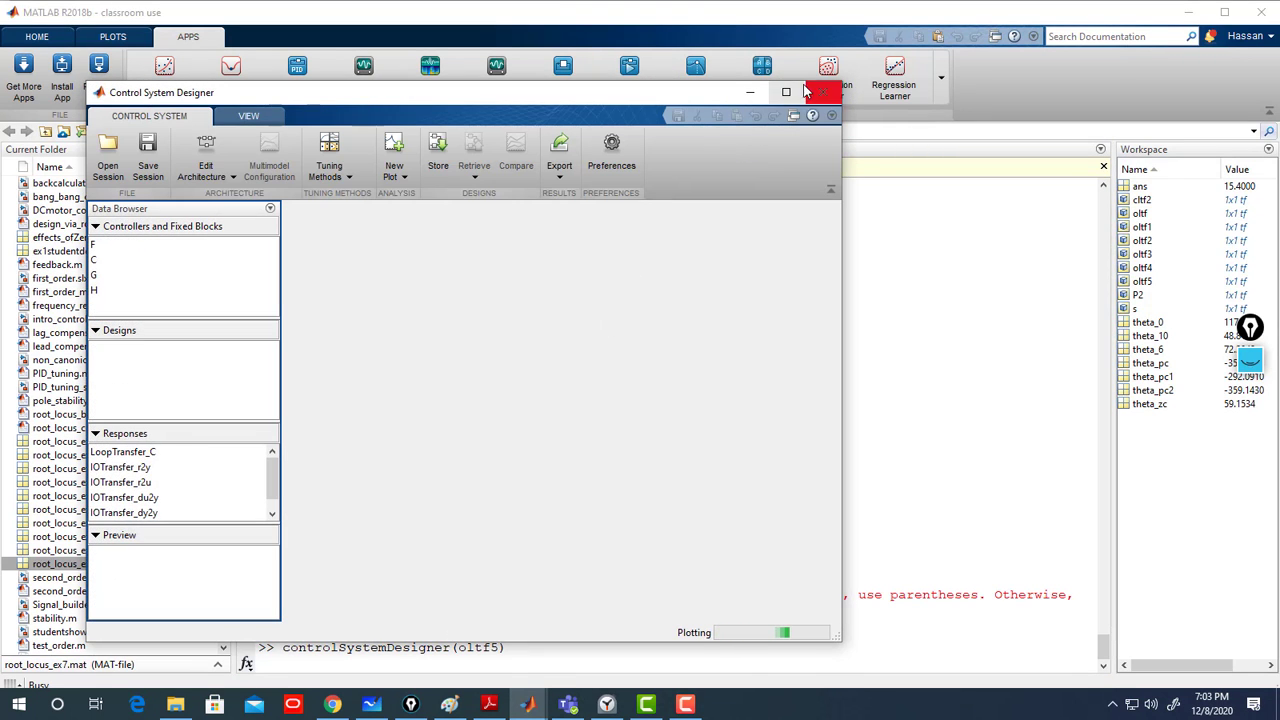
Maximize Control System Designer, close the Bode editor and place the root locus editor beside the step response plot.
left_click(788, 93)
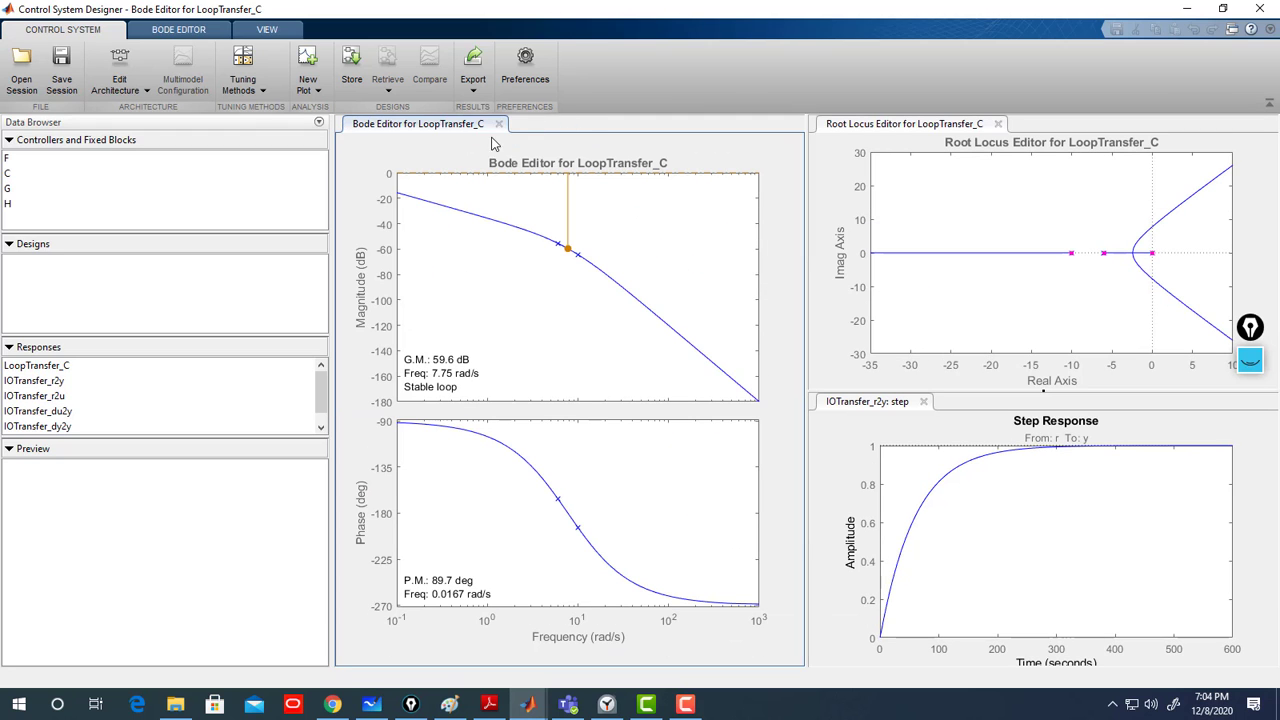
left_click(500, 124)
left_click_drag(955, 128, 620, 124)
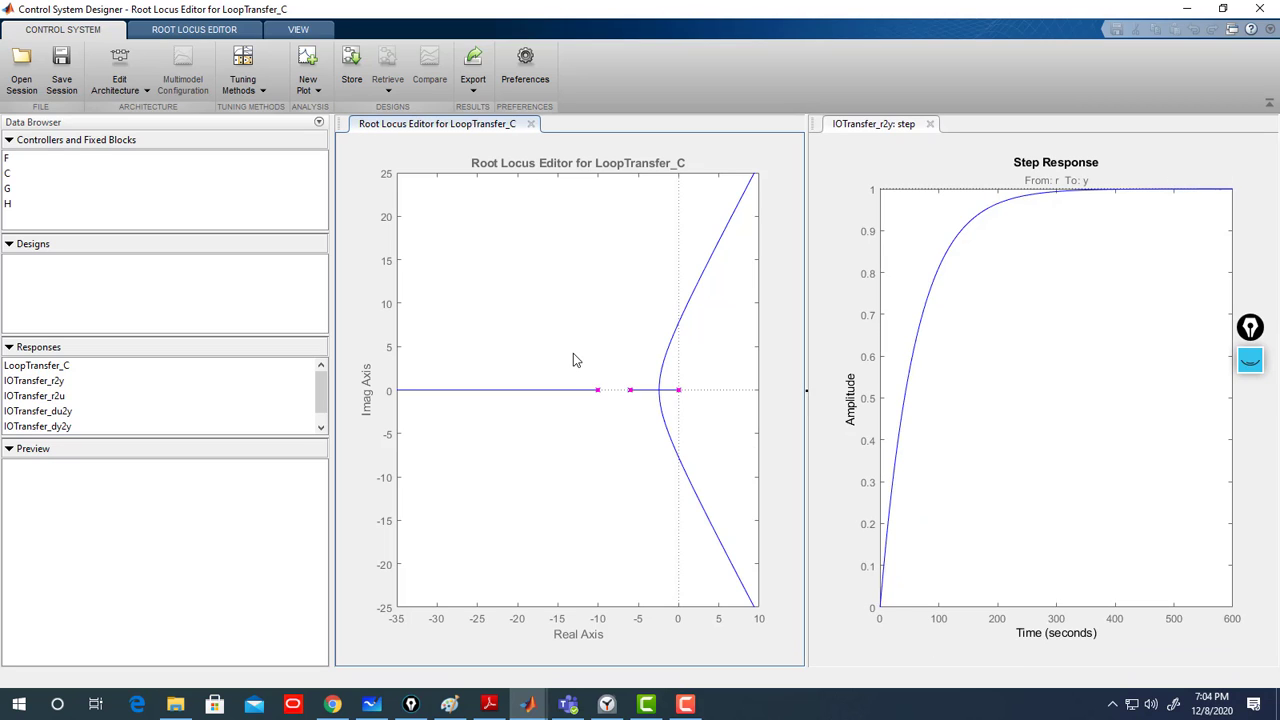
Add a settling time requirement below 1.08 seconds to the root locus editor, taking the value from the whiteboard notes.
right_click(521, 209)
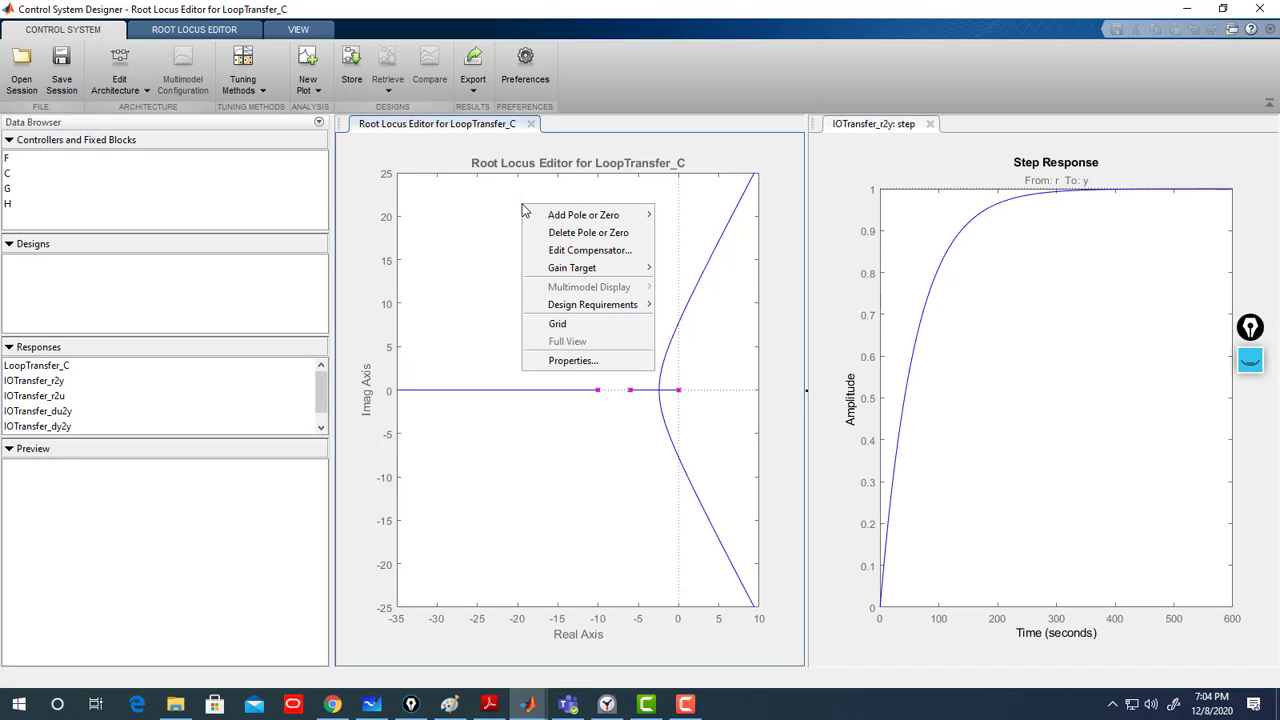
mouse_move(590, 307)
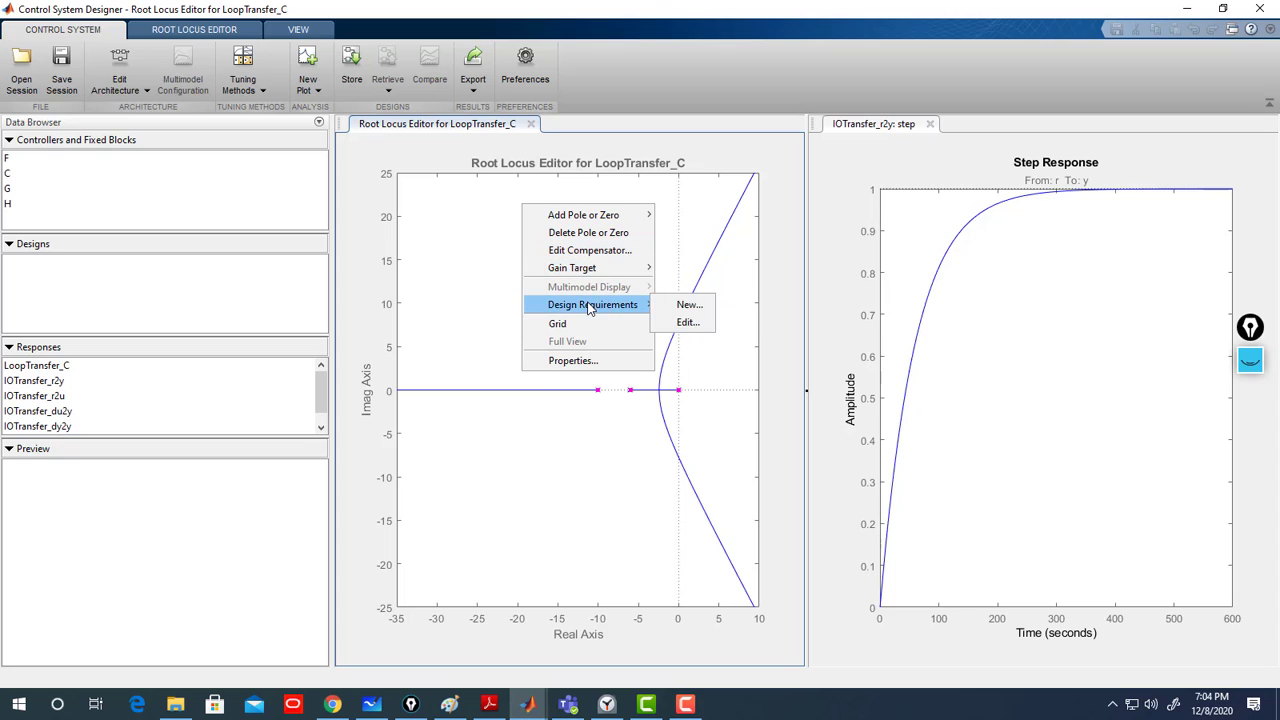
left_click(689, 304)
left_click(737, 322)
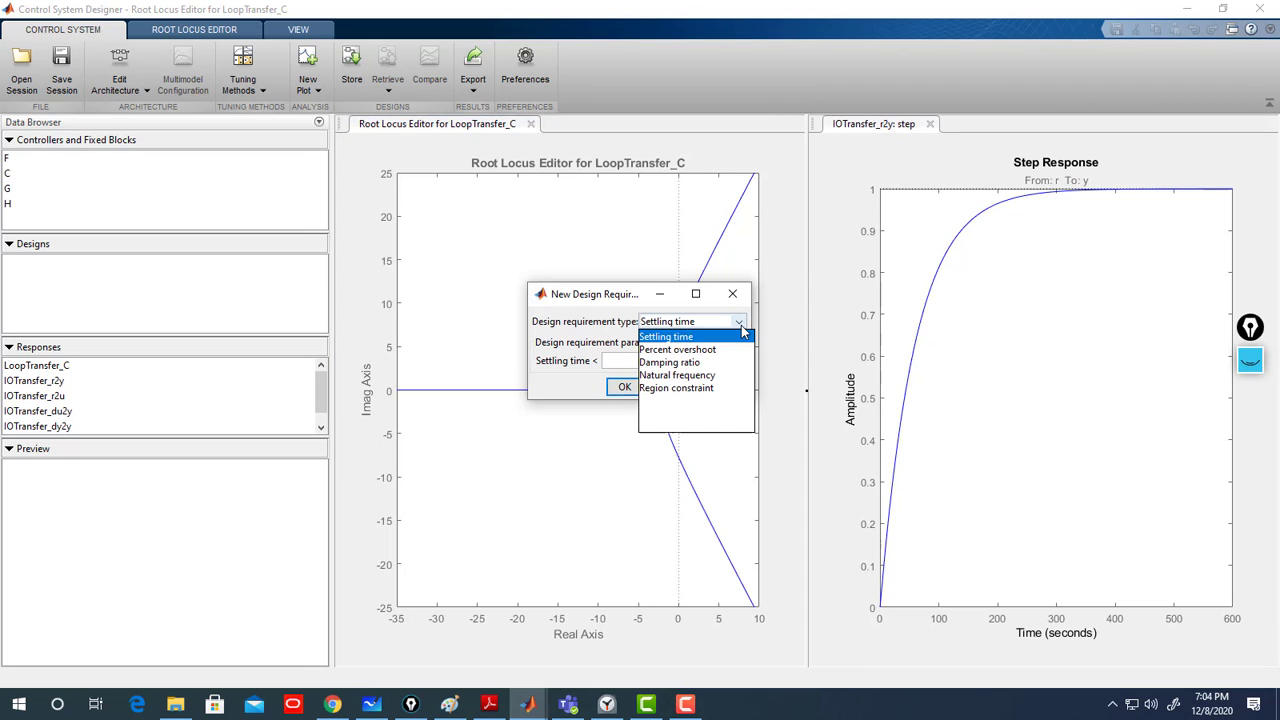
left_click(716, 339)
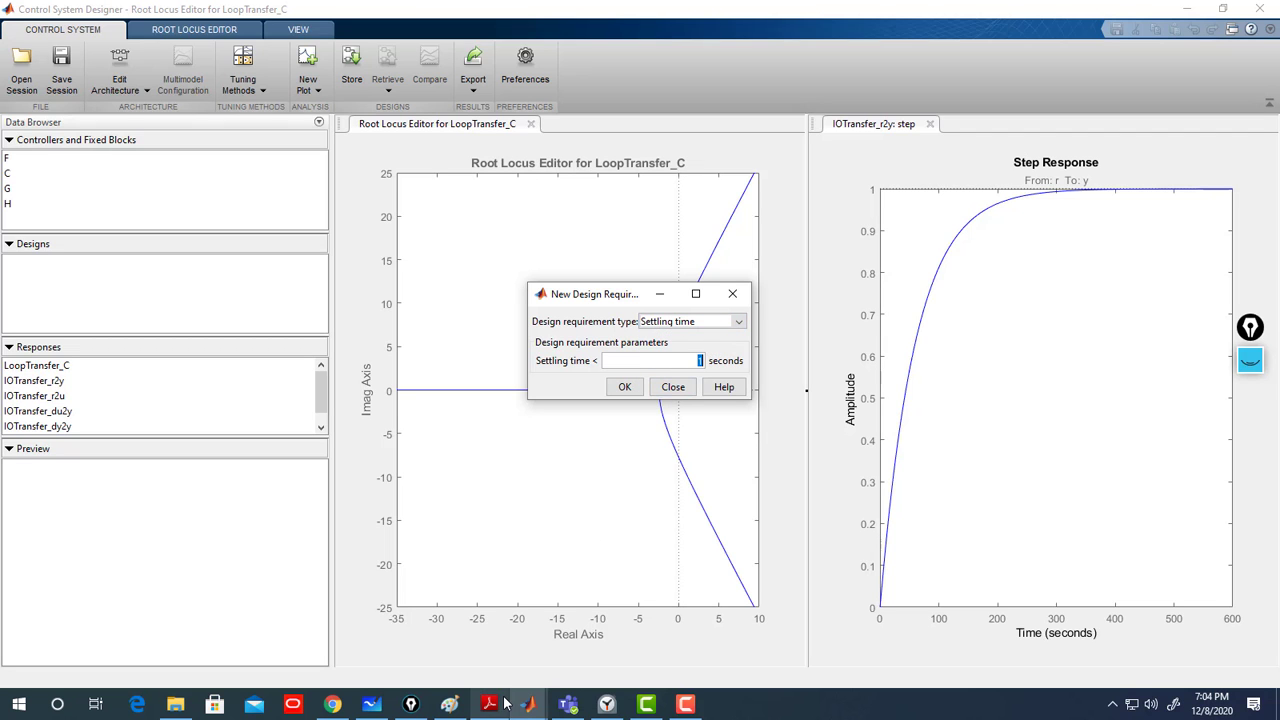
left_click(371, 704)
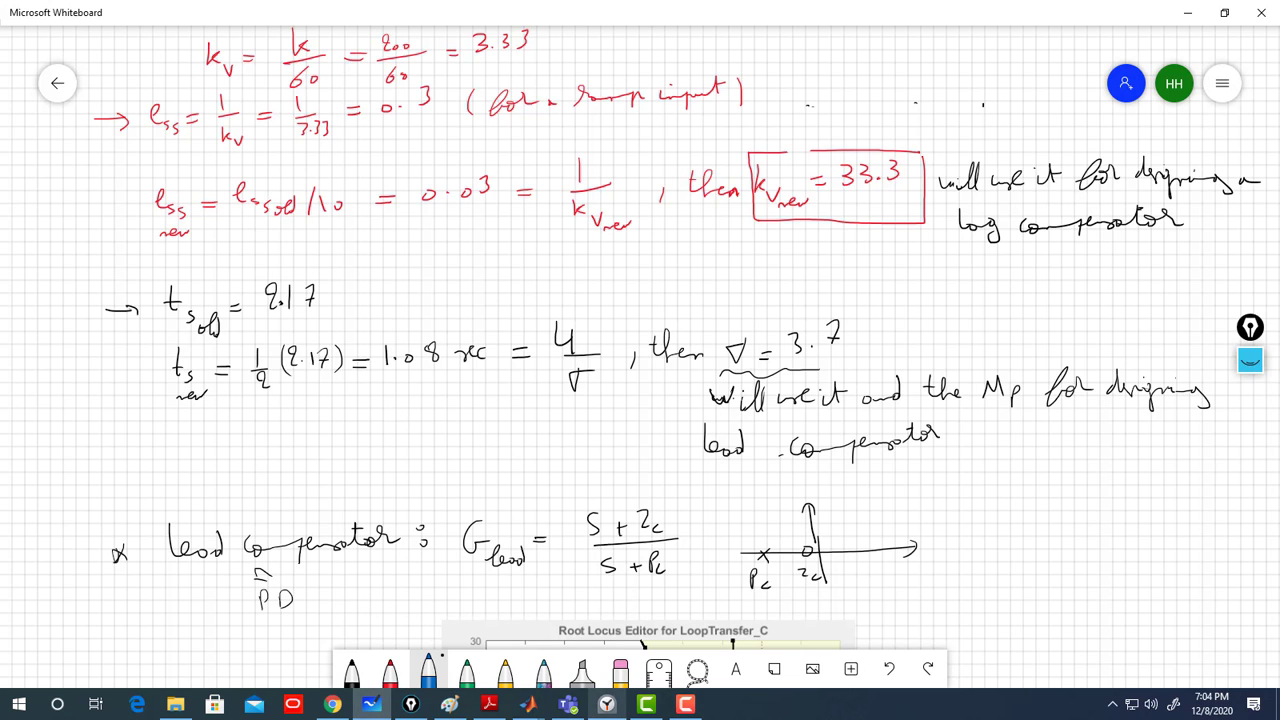
mouse_move(528, 704)
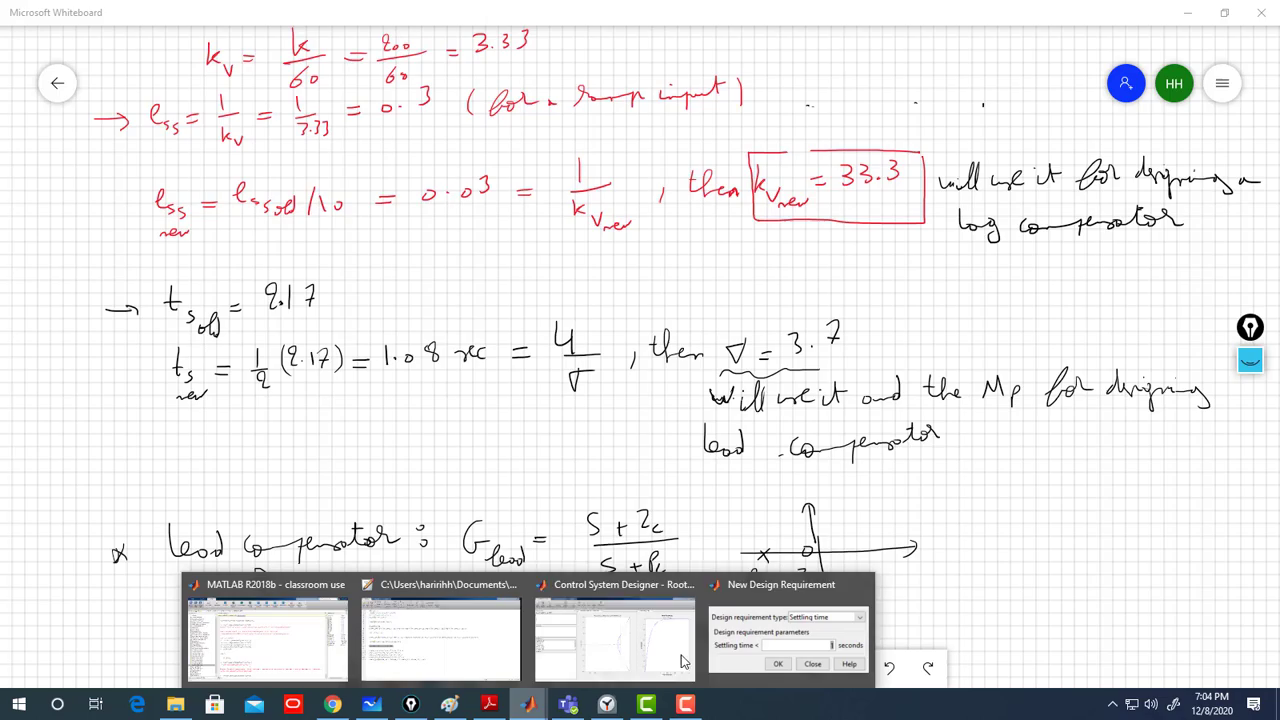
left_click(770, 645)
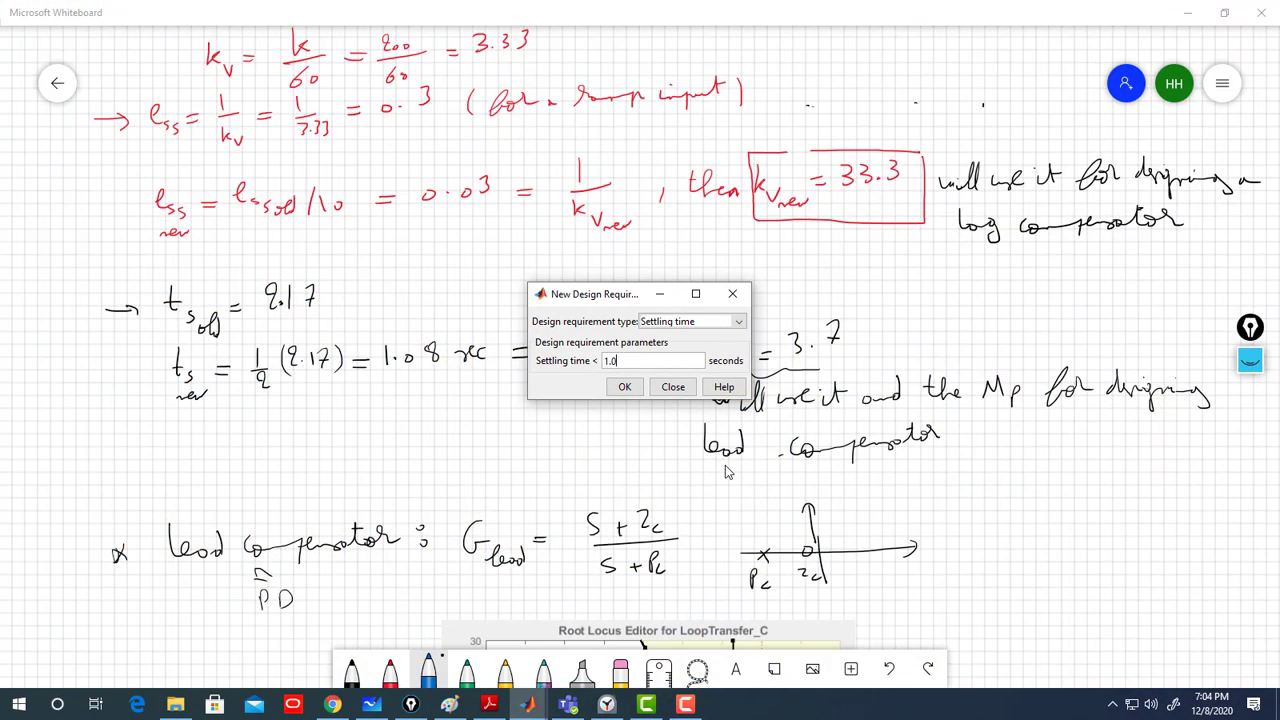
left_click(624, 387)
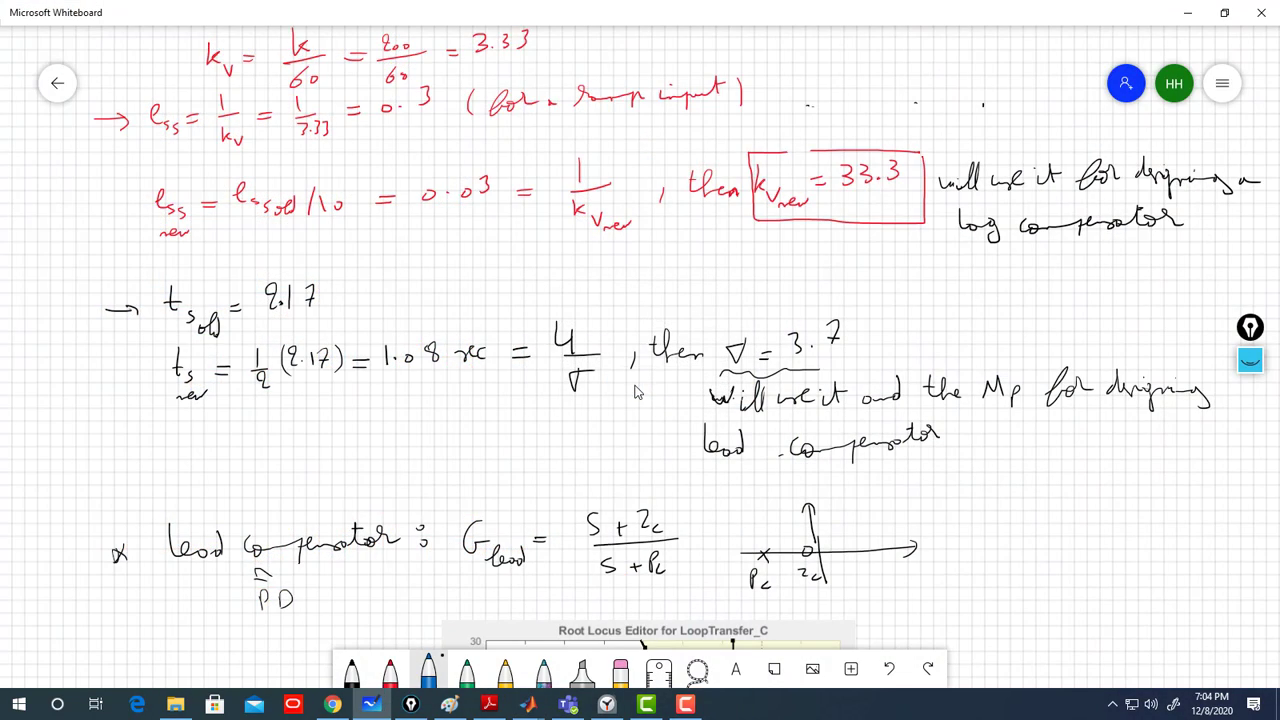
mouse_move(528, 704)
left_click(670, 645)
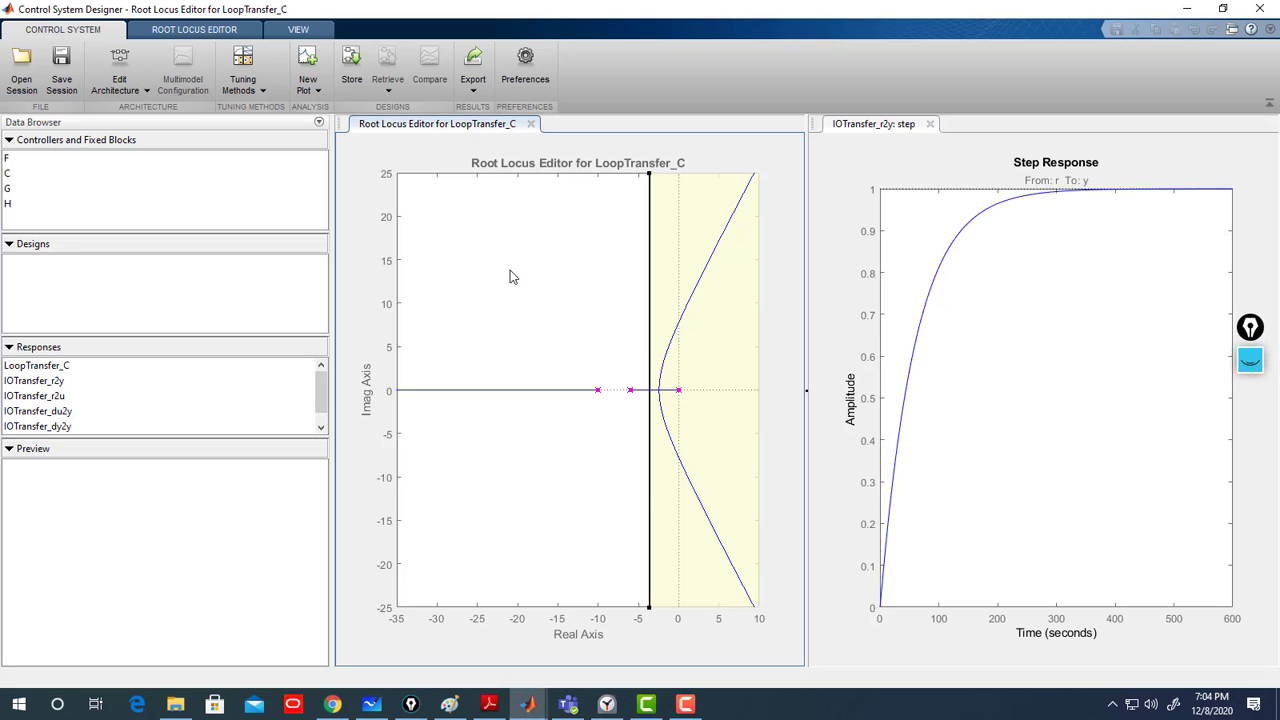
Check the overshoot specification in the whiteboard exercise and add a percent overshoot requirement below 20 to the root locus editor.
left_click(371, 704)
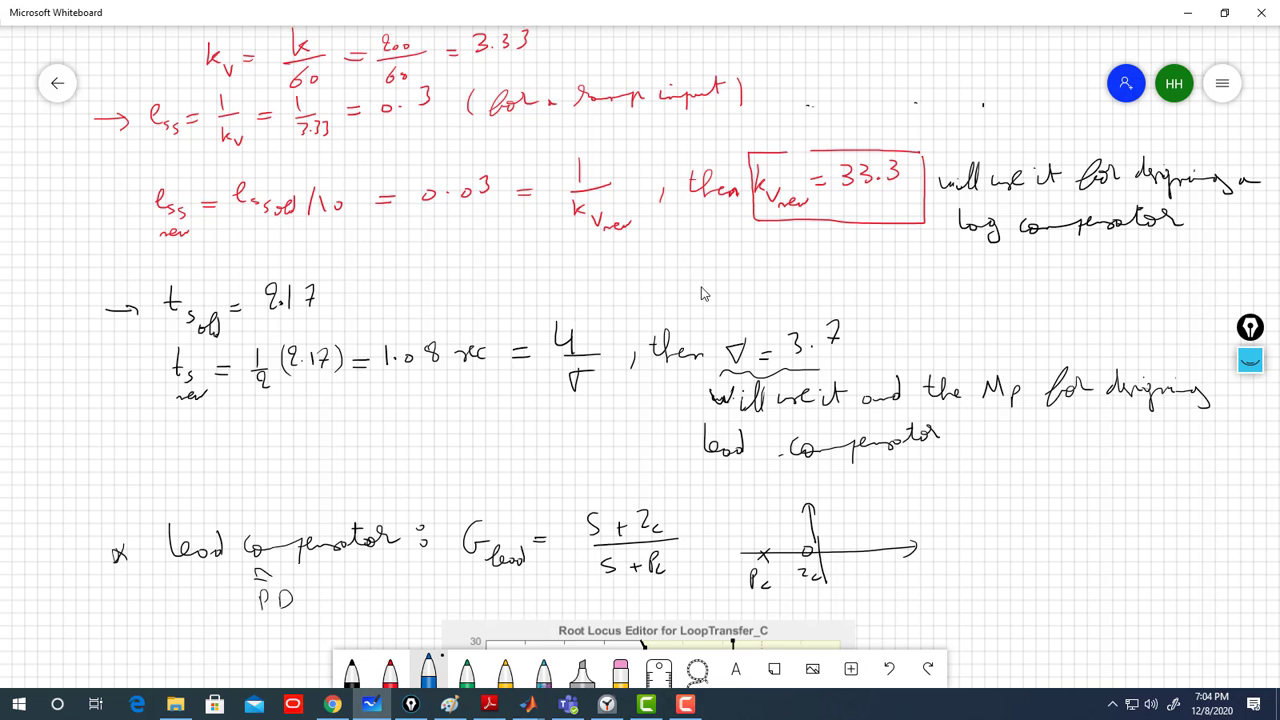
scroll(703, 293, "up", 10)
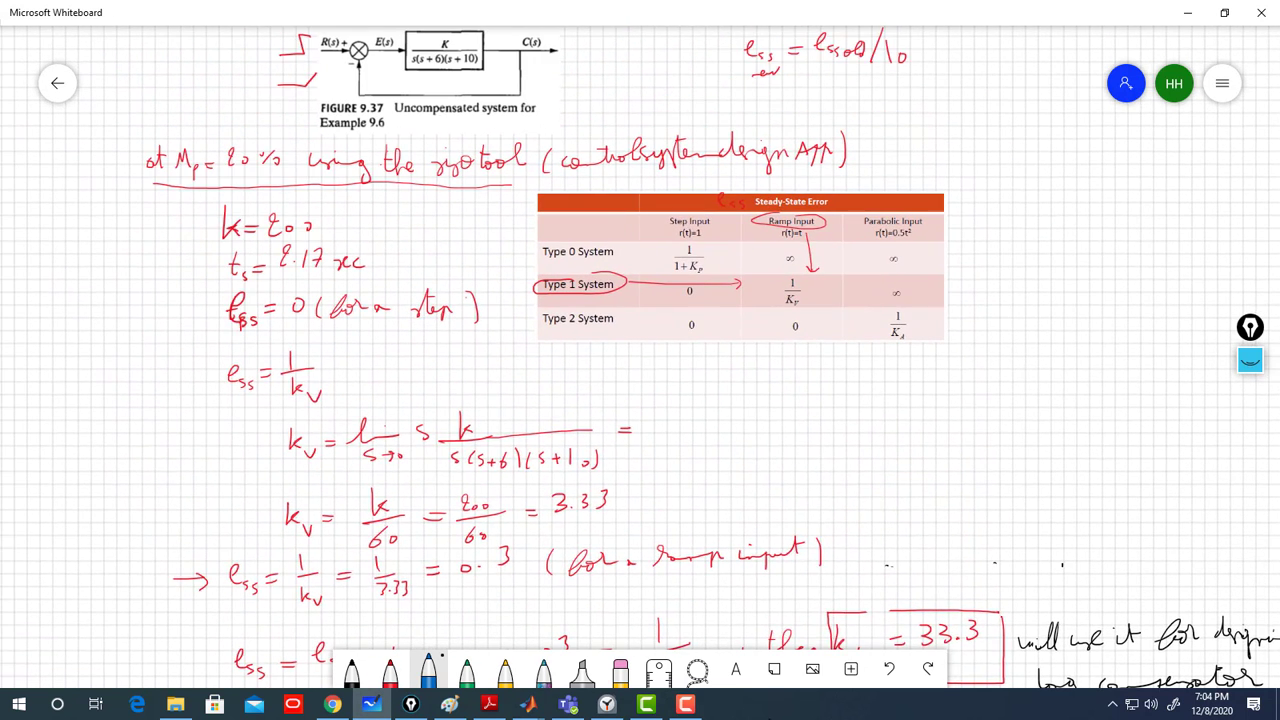
scroll(1057, 486, "up", 5)
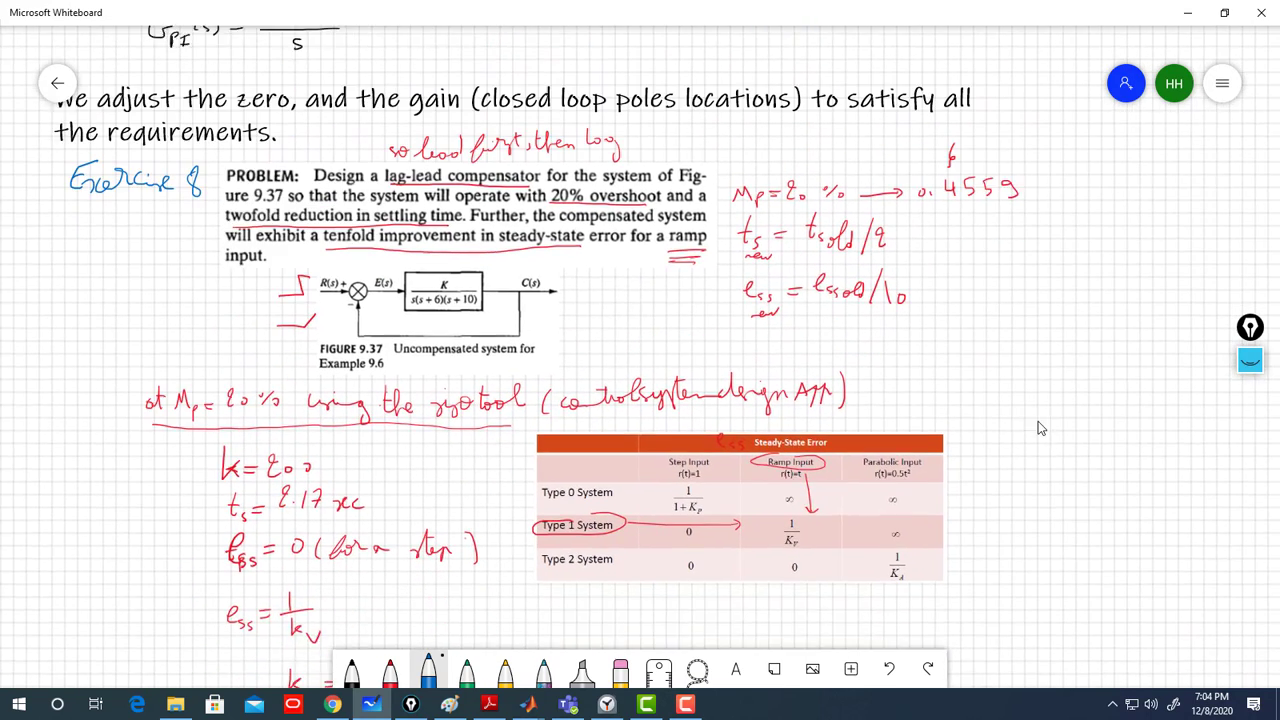
scroll(1038, 421, "down", 1)
mouse_move(537, 708)
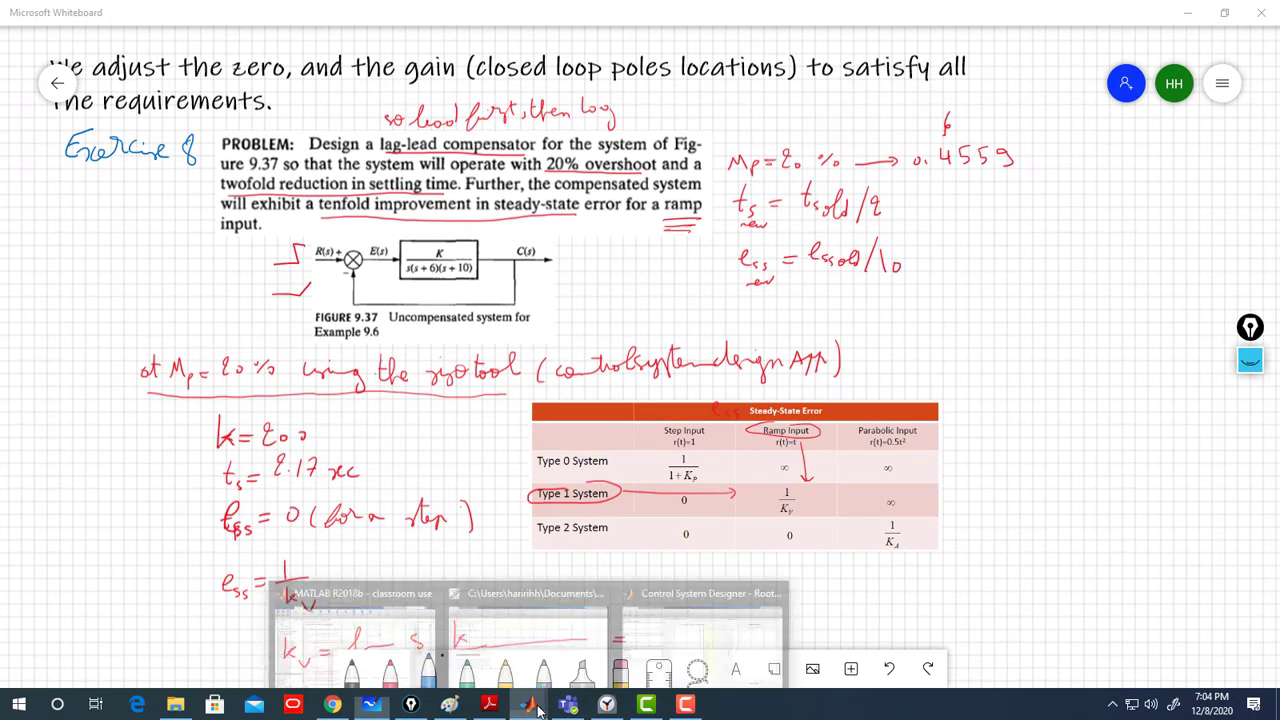
left_click(700, 625)
right_click(578, 331)
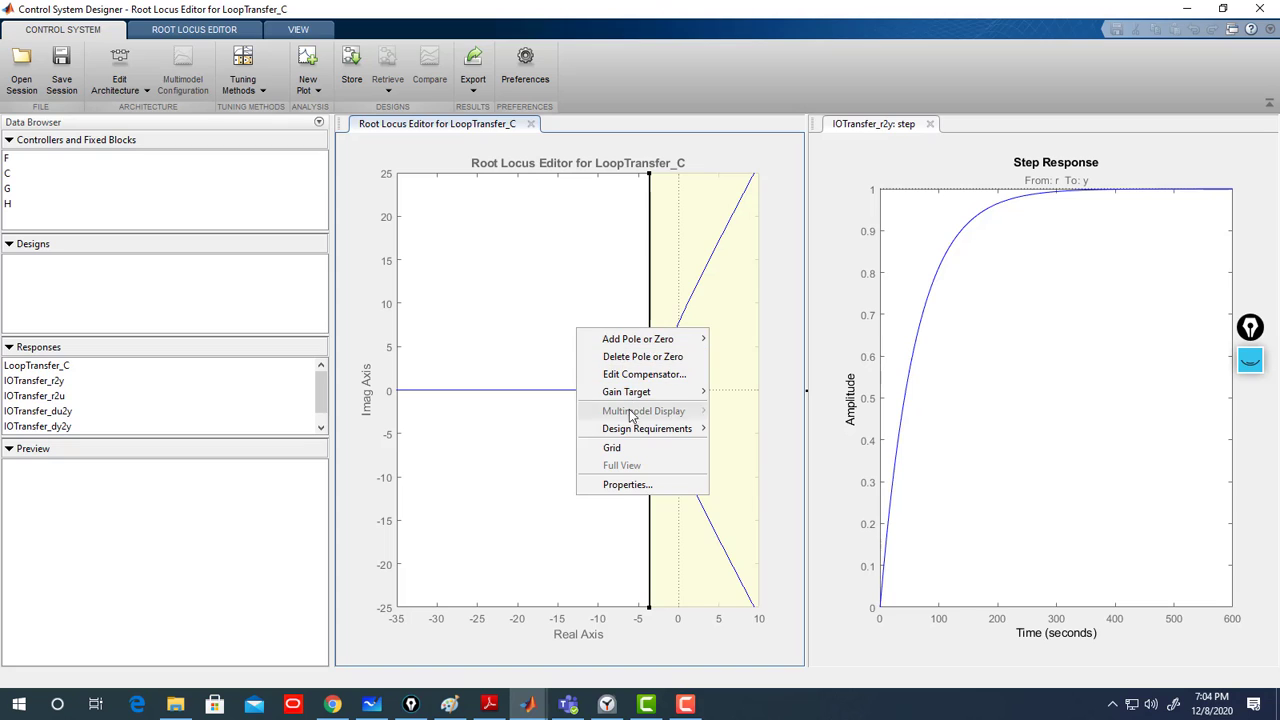
mouse_move(650, 428)
left_click(738, 428)
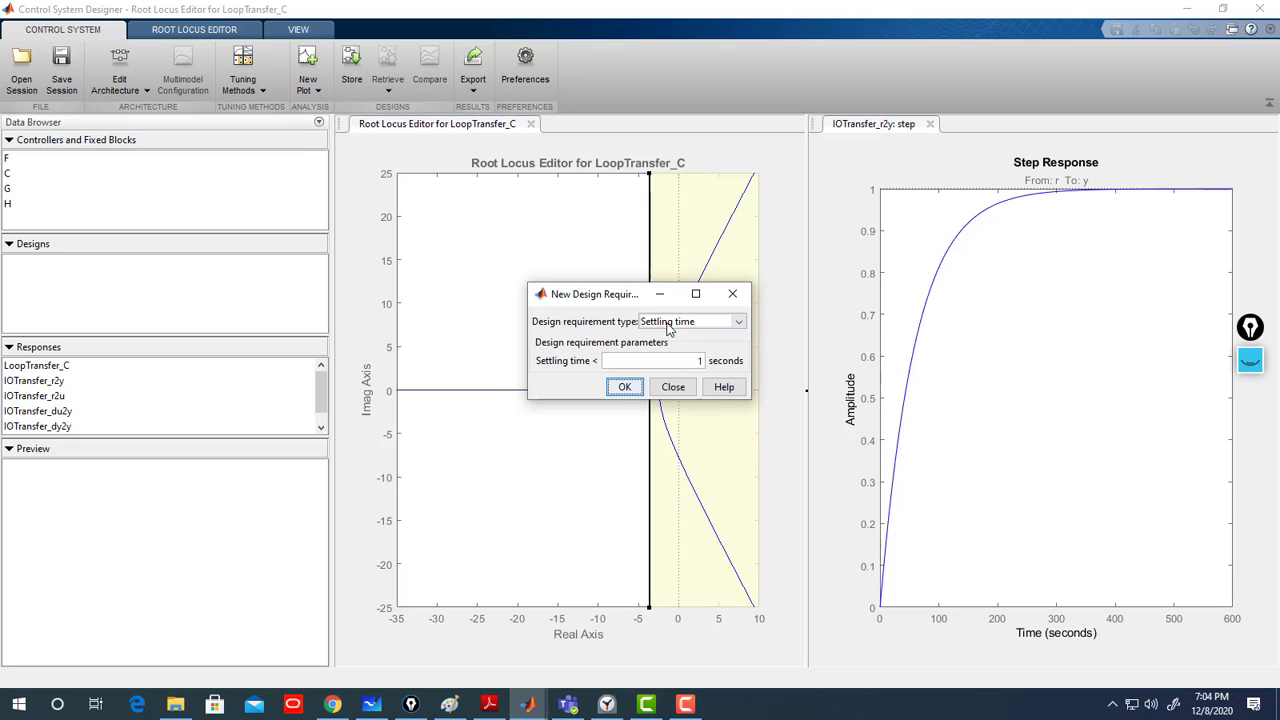
left_click(700, 325)
left_click(680, 346)
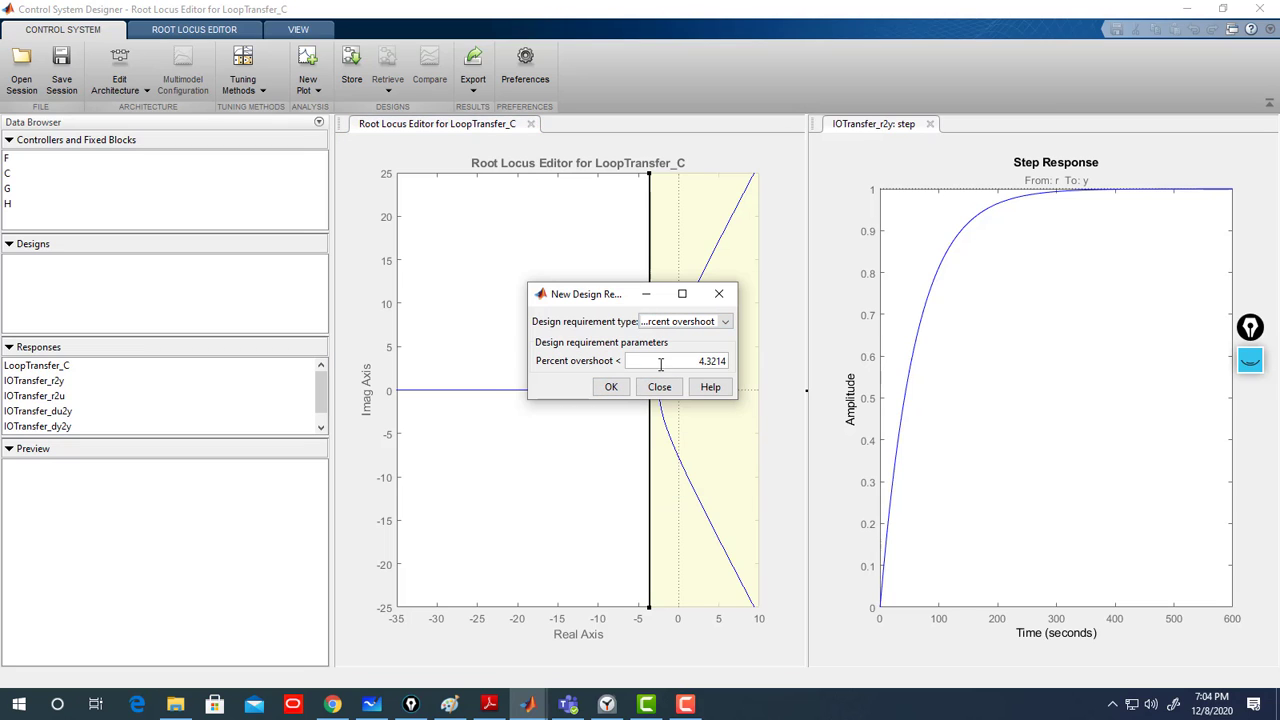
double_click(671, 365)
type("20")
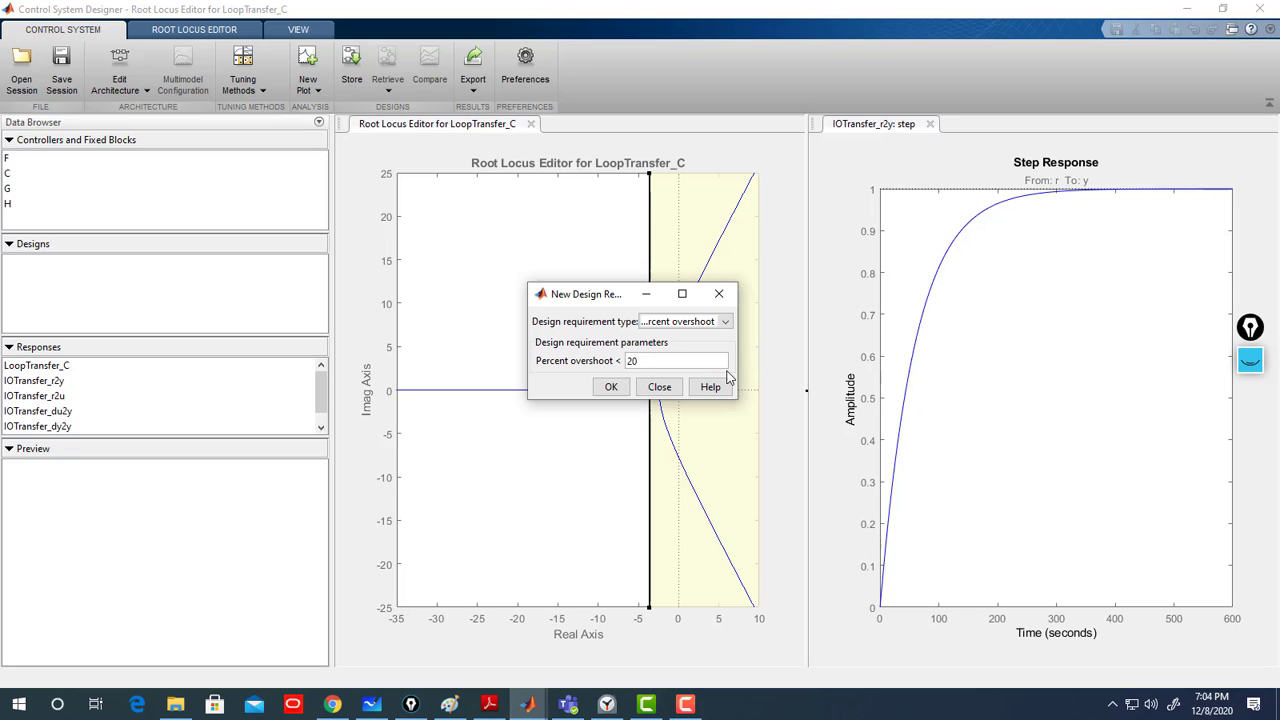
left_click(611, 387)
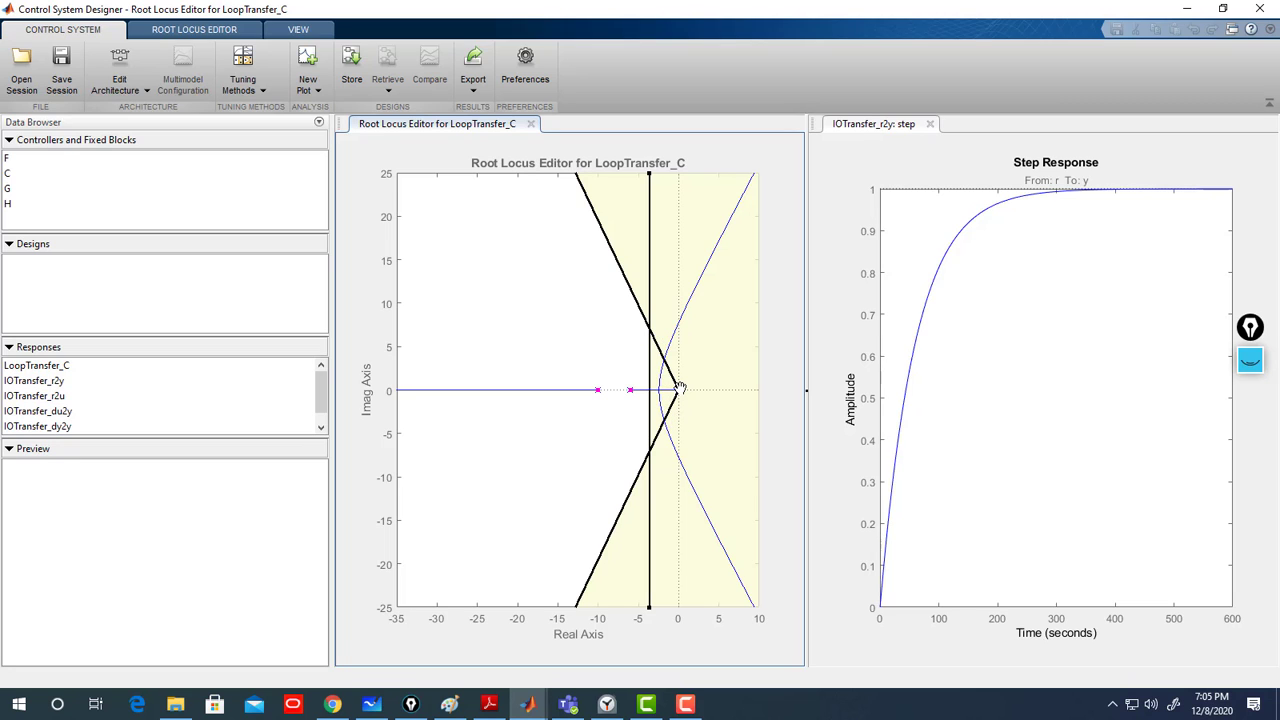
Move a closed-loop pole along the root locus, check the required gain in the whiteboard notes and set compensator C to 200.
left_click_drag(680, 395, 661, 372)
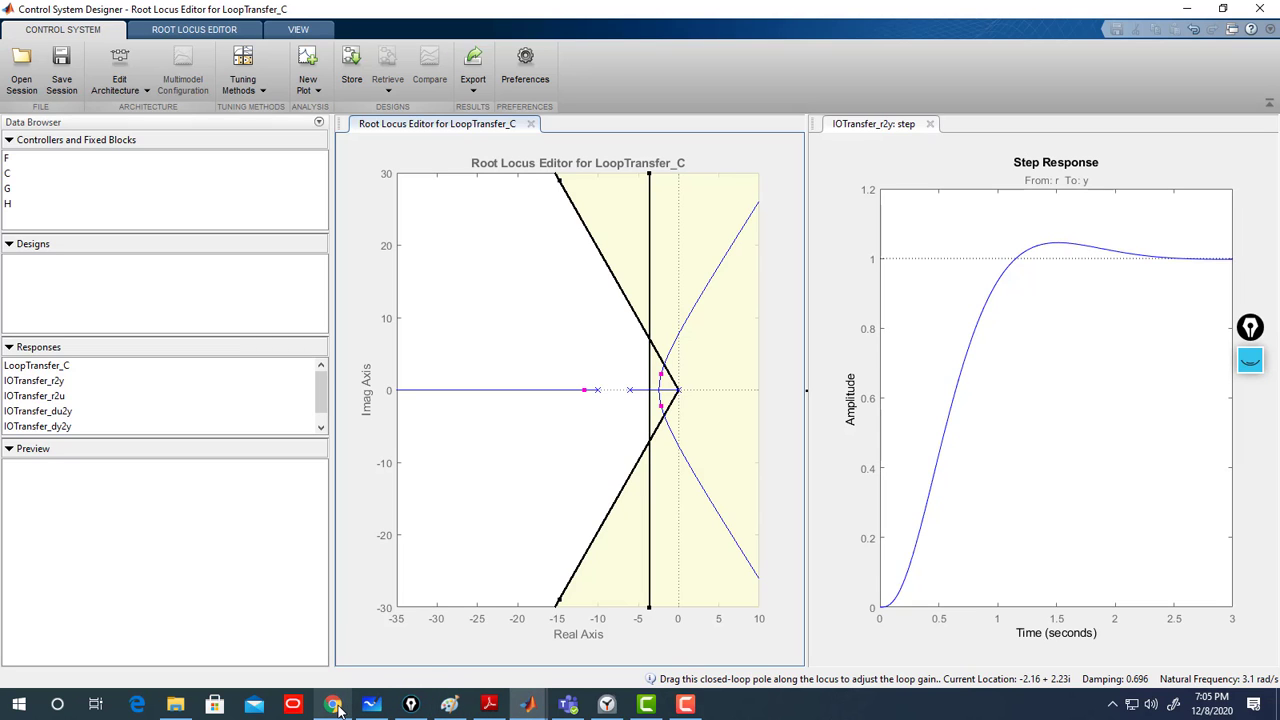
mouse_move(546, 712)
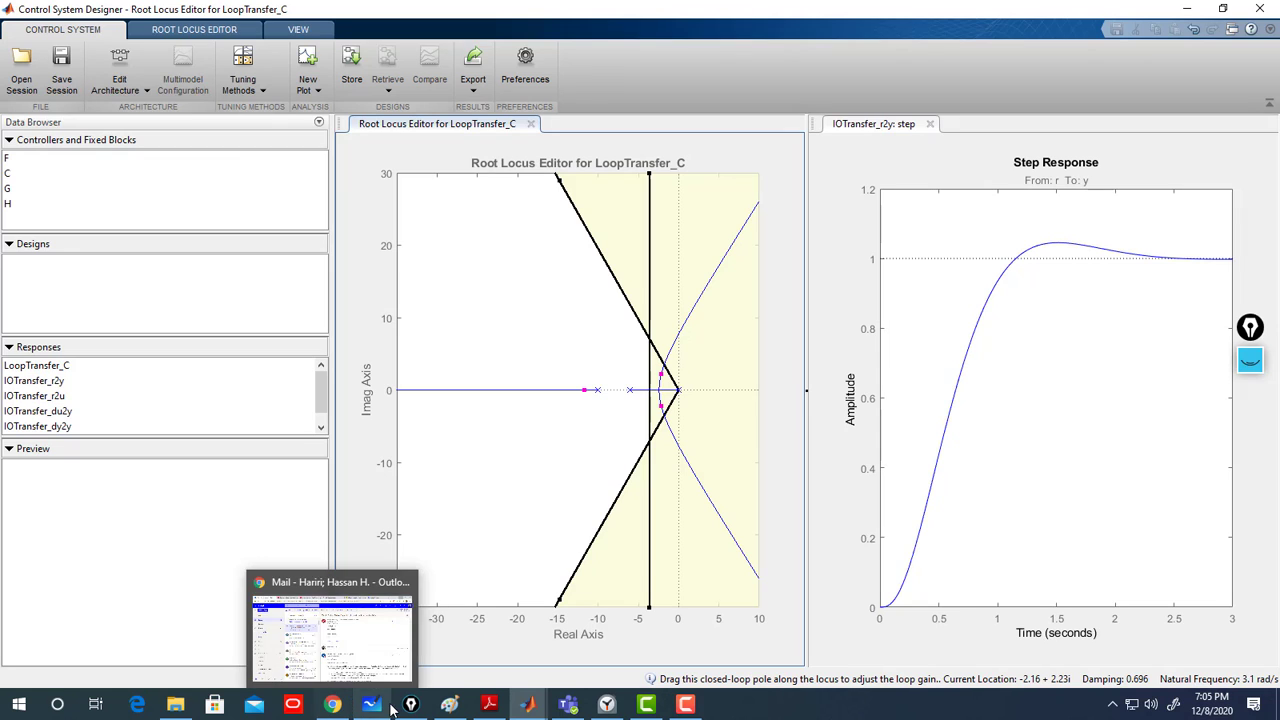
left_click(388, 662)
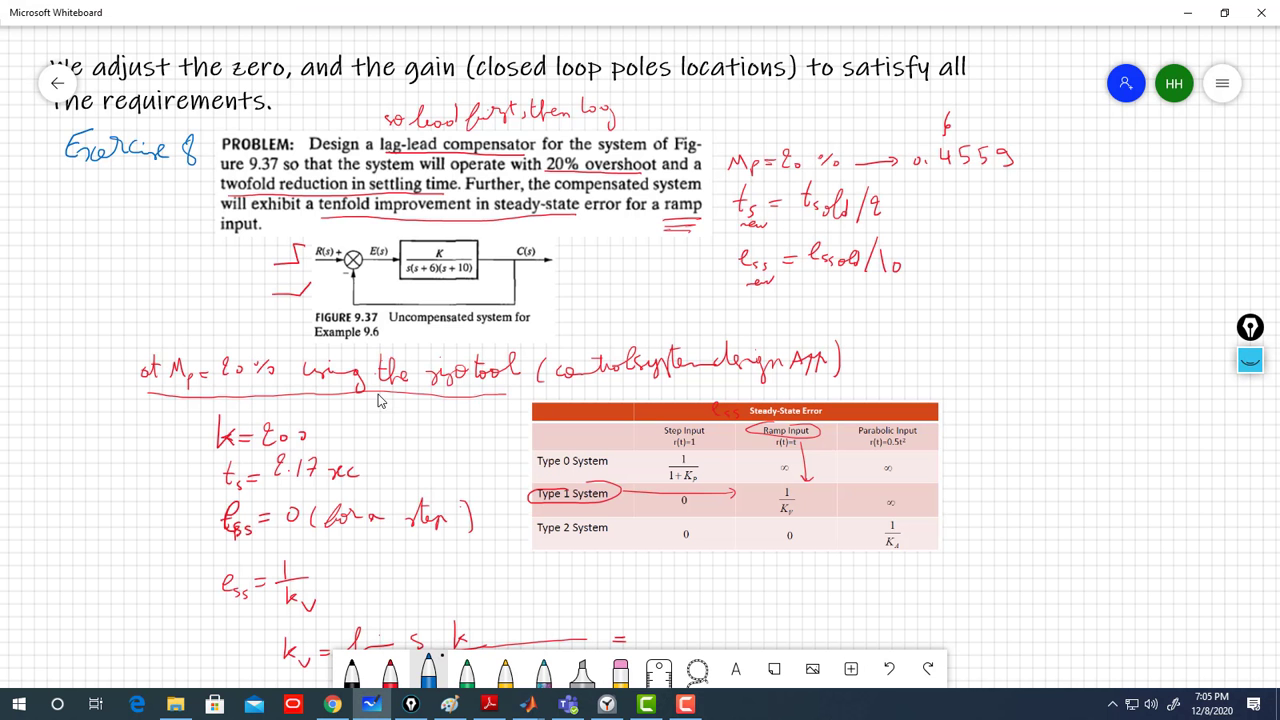
left_click(1187, 12)
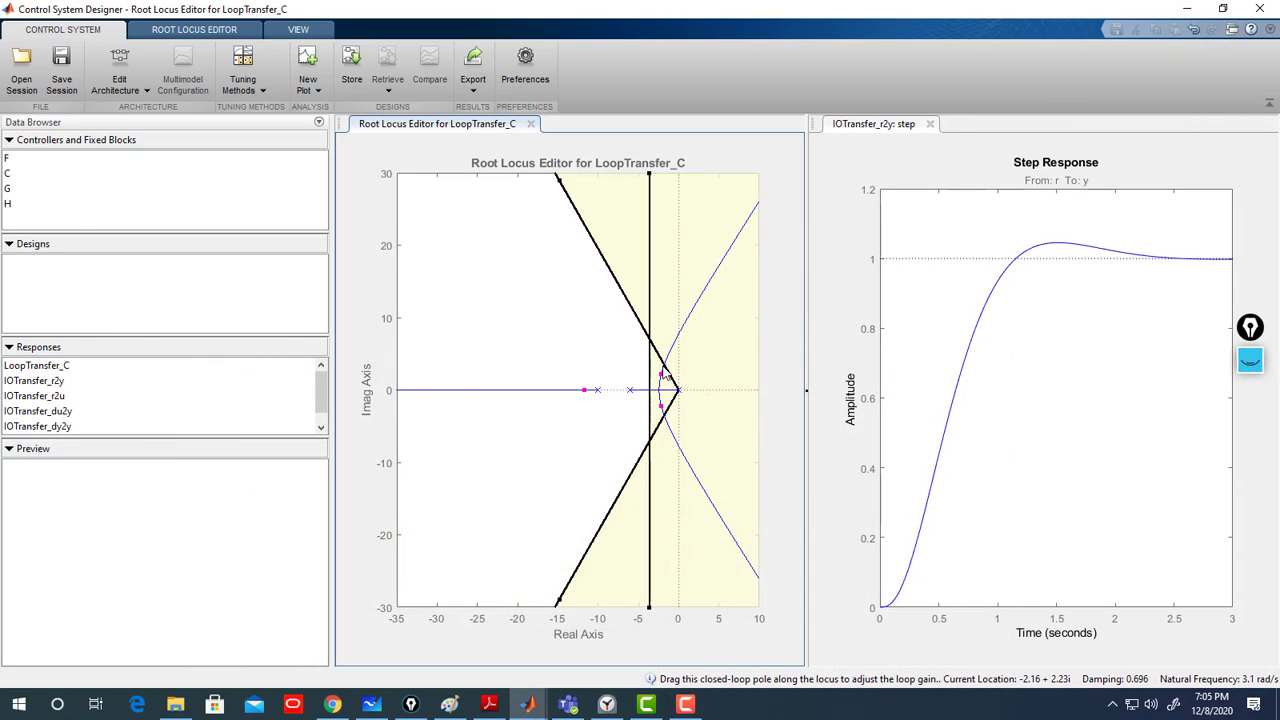
double_click(8, 174)
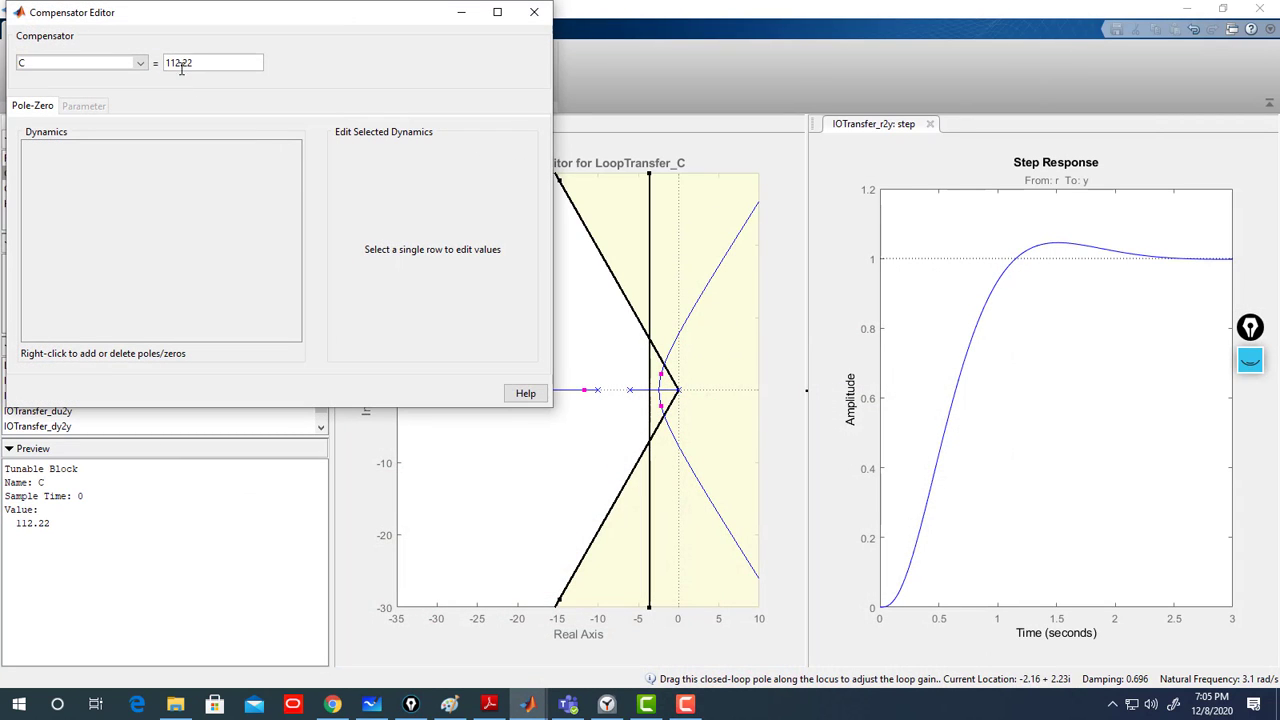
key("ctrl+a")
type("200")
left_click(544, 13)
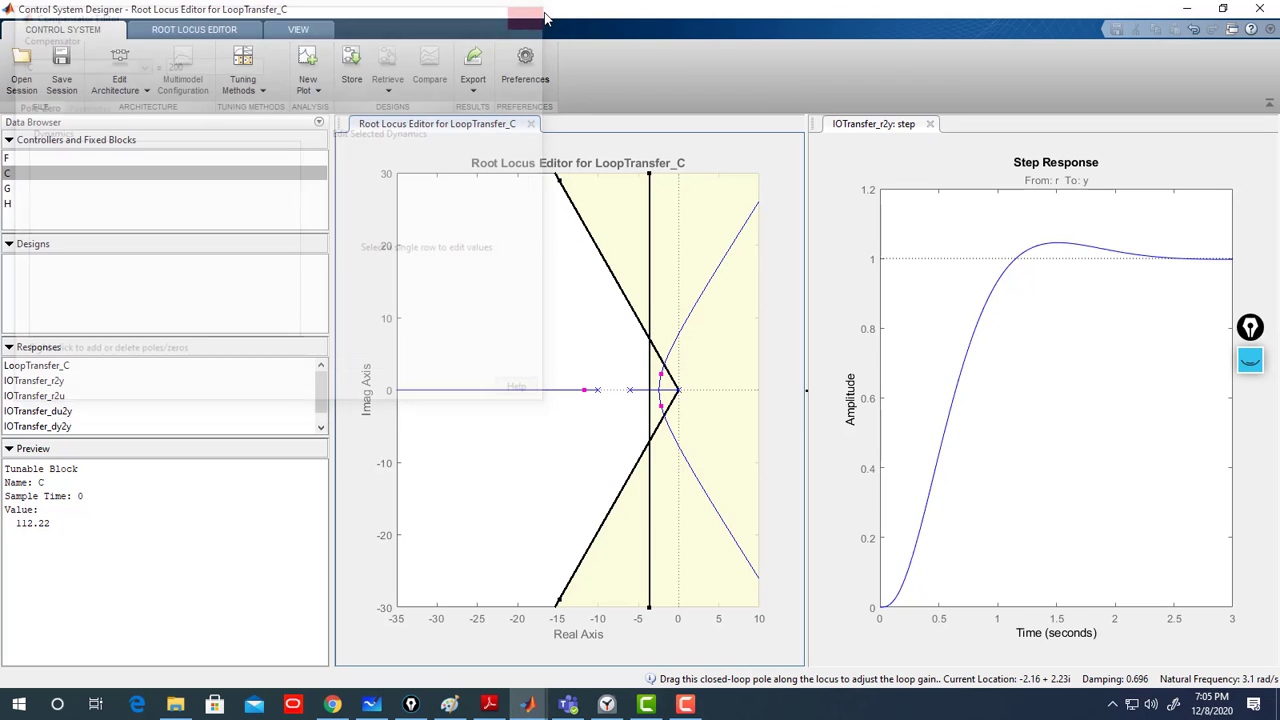
Mark the peak response on the step response plot and read the overshoot at that point.
right_click(985, 289)
mouse_move(1032, 322)
left_click(1150, 318)
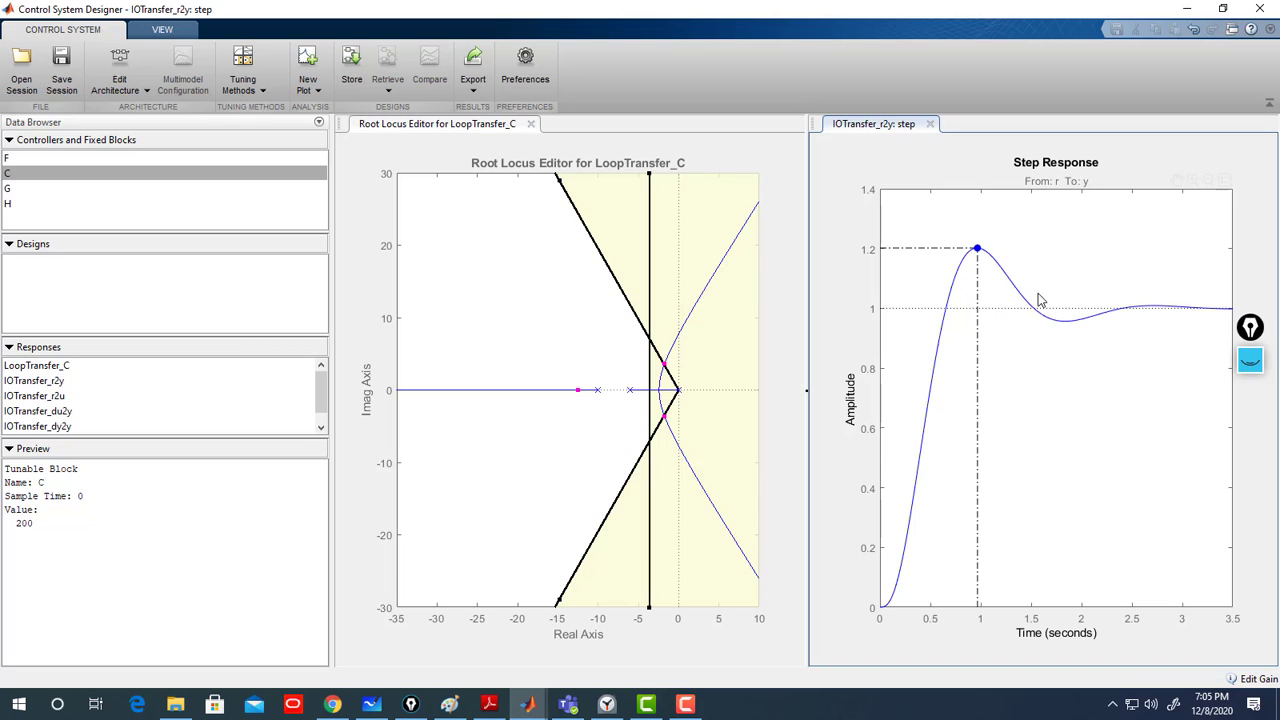
mouse_move(979, 252)
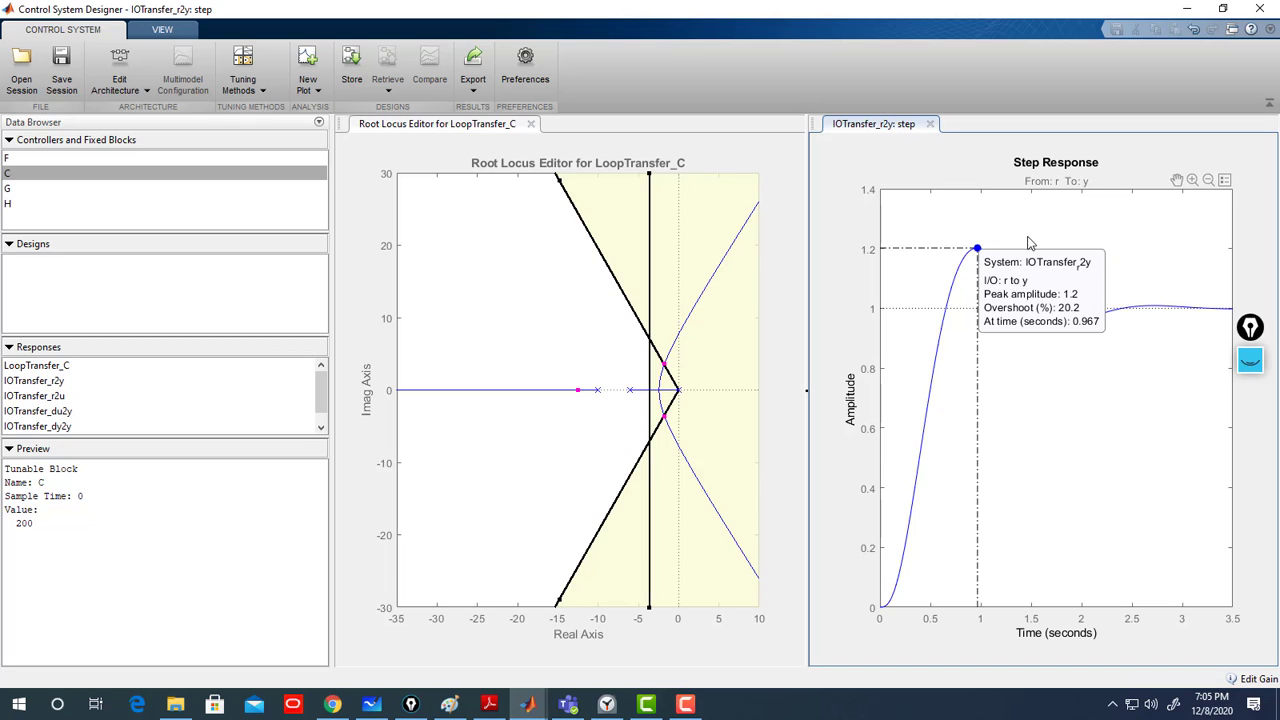
Mark the settling time on the step response plot, with its label clear of the curve, and store the current design.
right_click(1079, 356)
mouse_move(1148, 390)
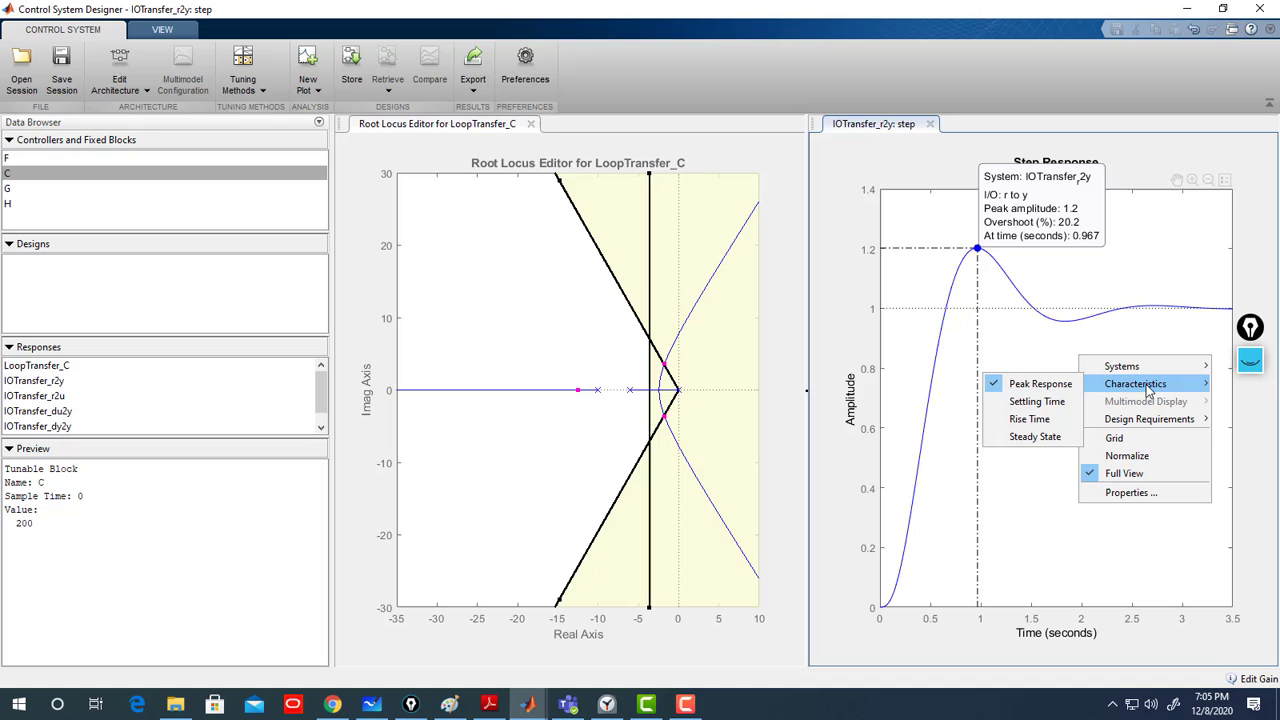
left_click(1037, 401)
mouse_move(1100, 318)
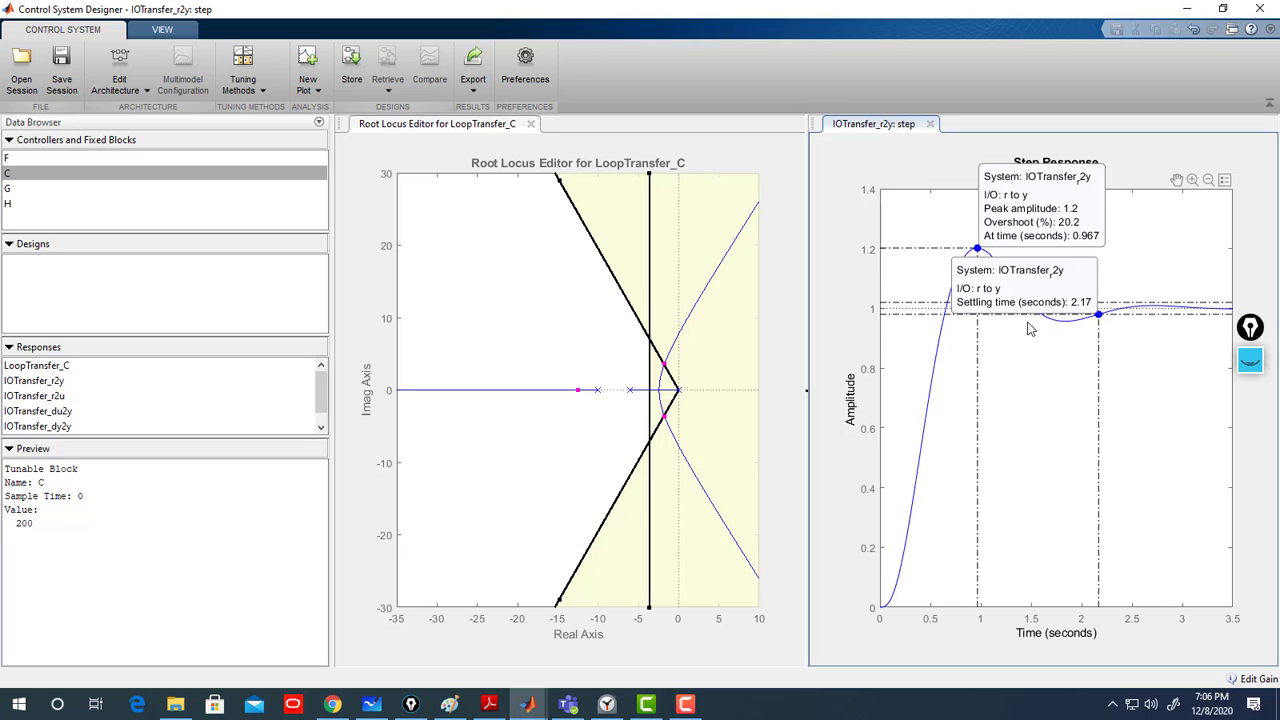
left_click_drag(1012, 285, 1109, 414)
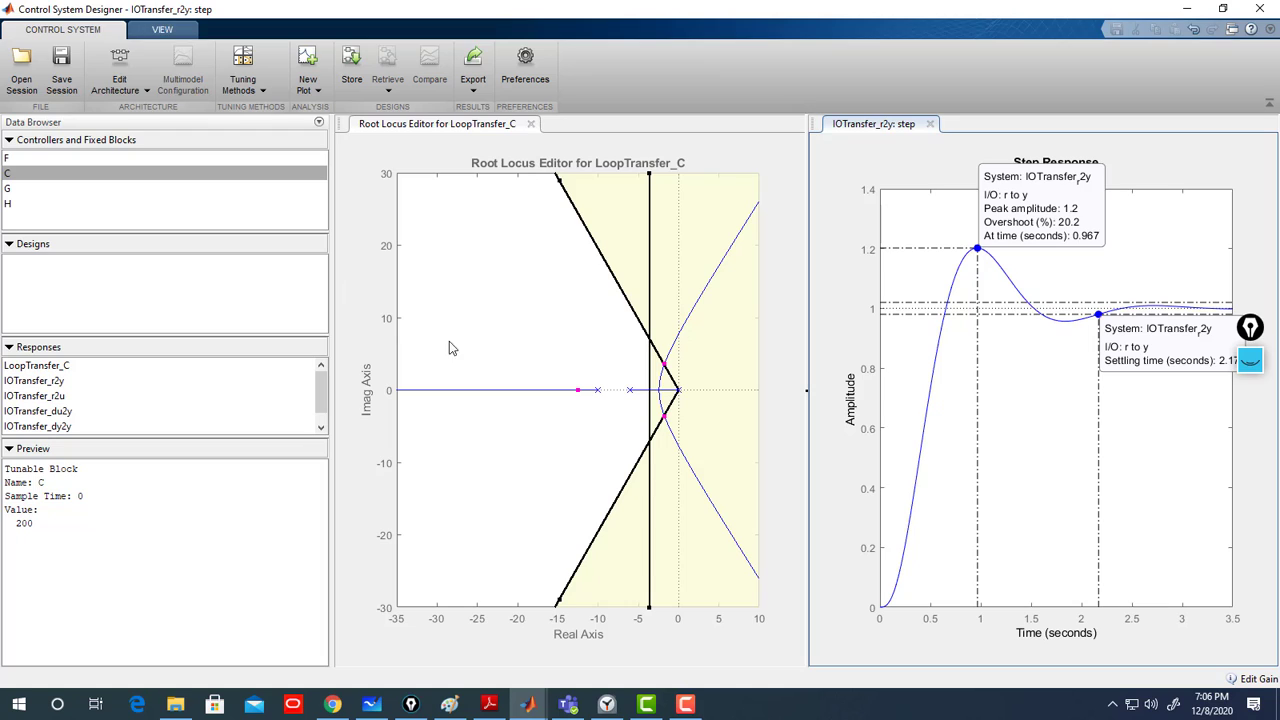
left_click(351, 65)
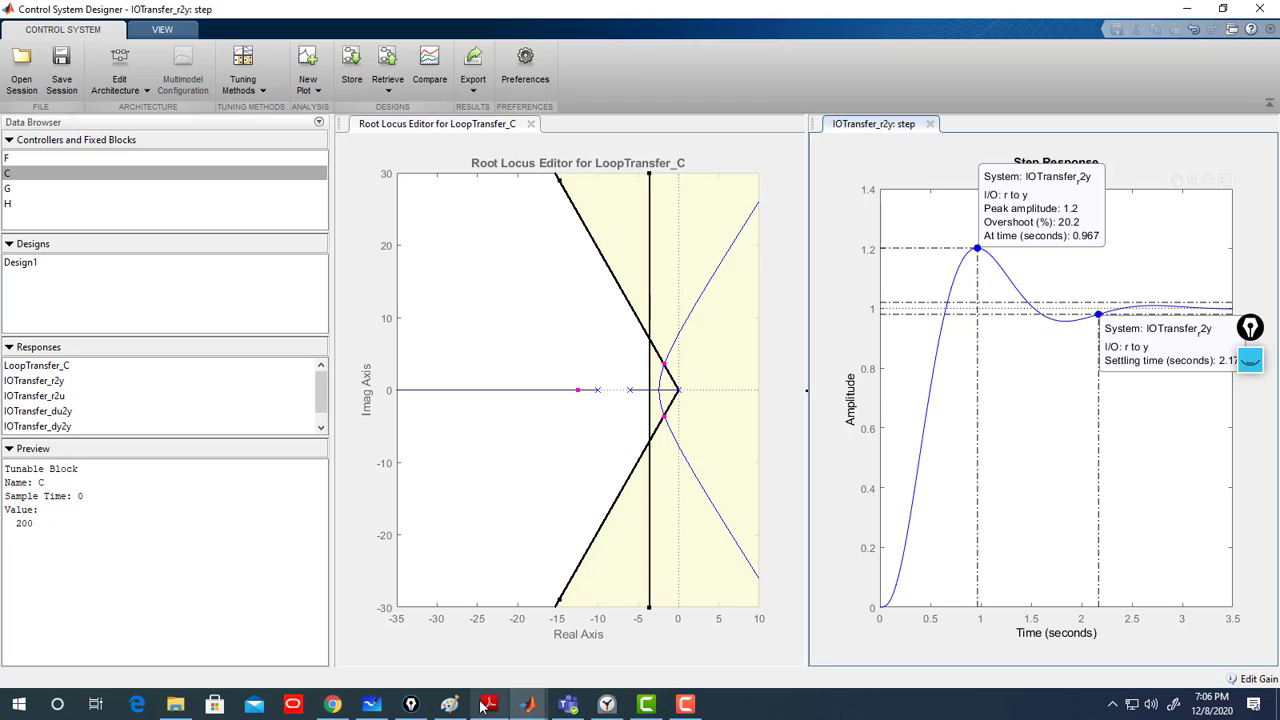
Review the whiteboard notes for the halved settling time, the overshoot target and the lead compensator's pole-zero form.
left_click(370, 705)
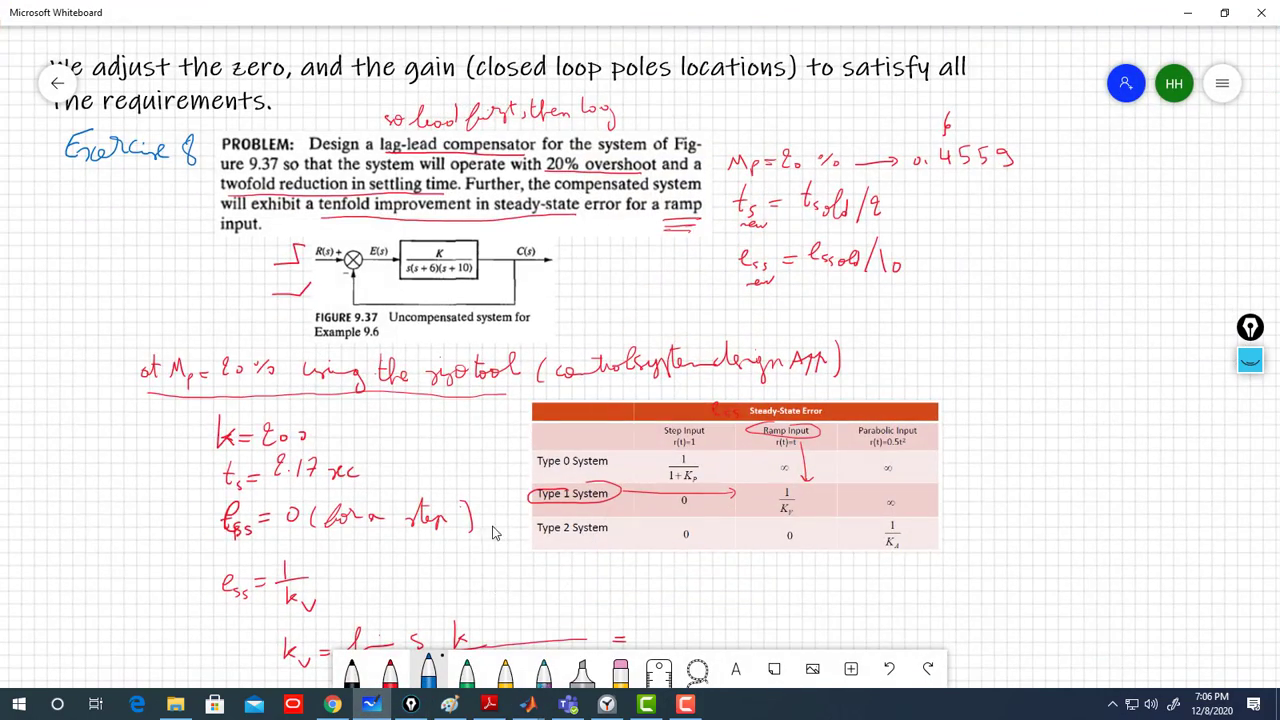
scroll(370, 437, "down", 5)
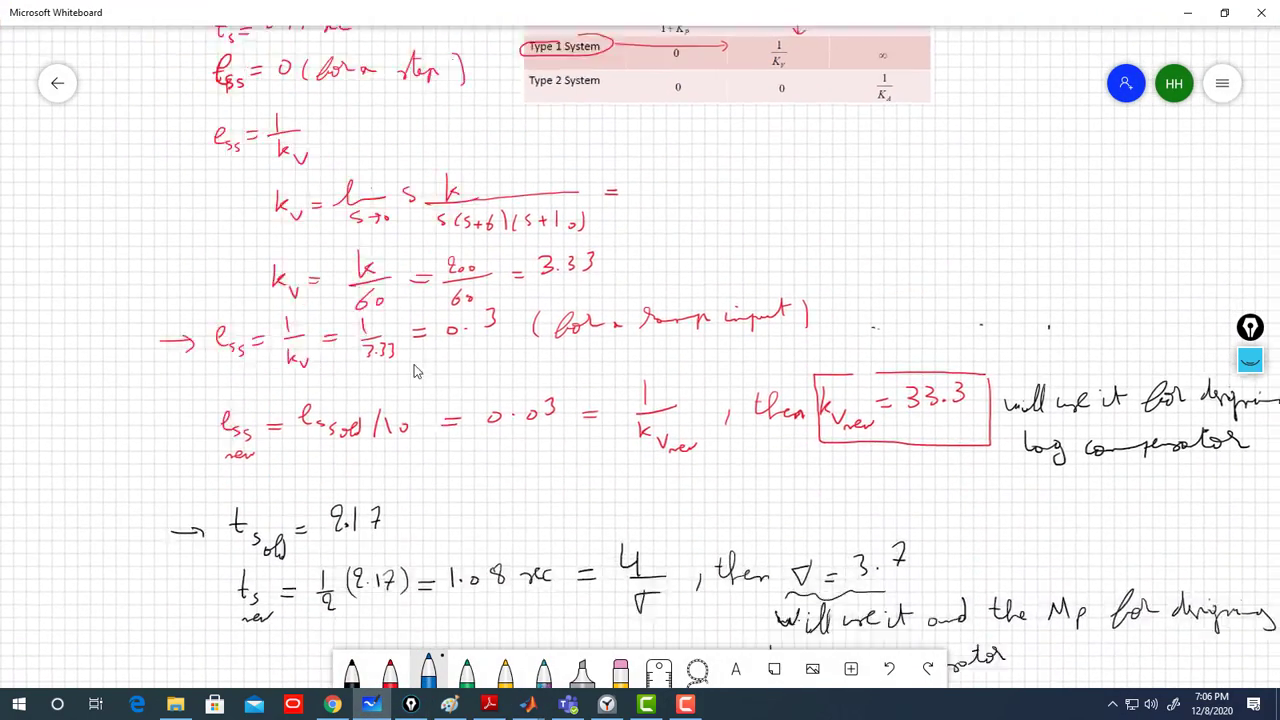
scroll(420, 603, "down", 5)
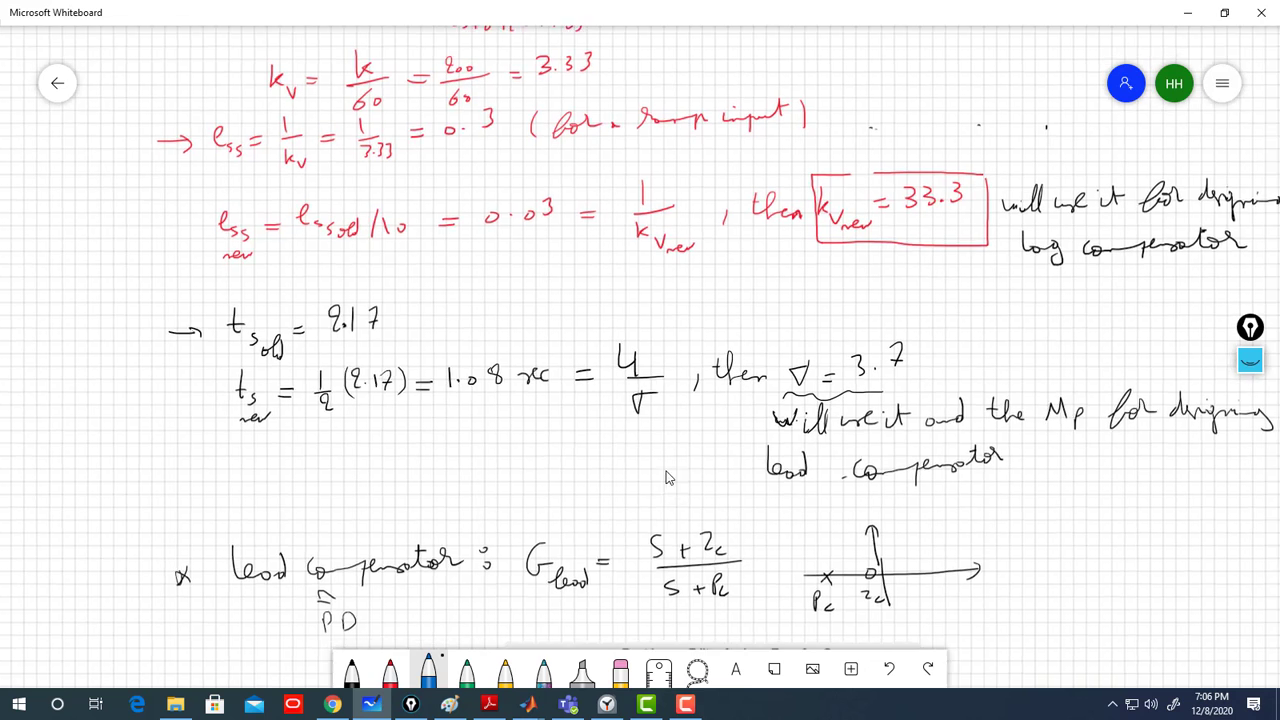
scroll(505, 487, "down", 2)
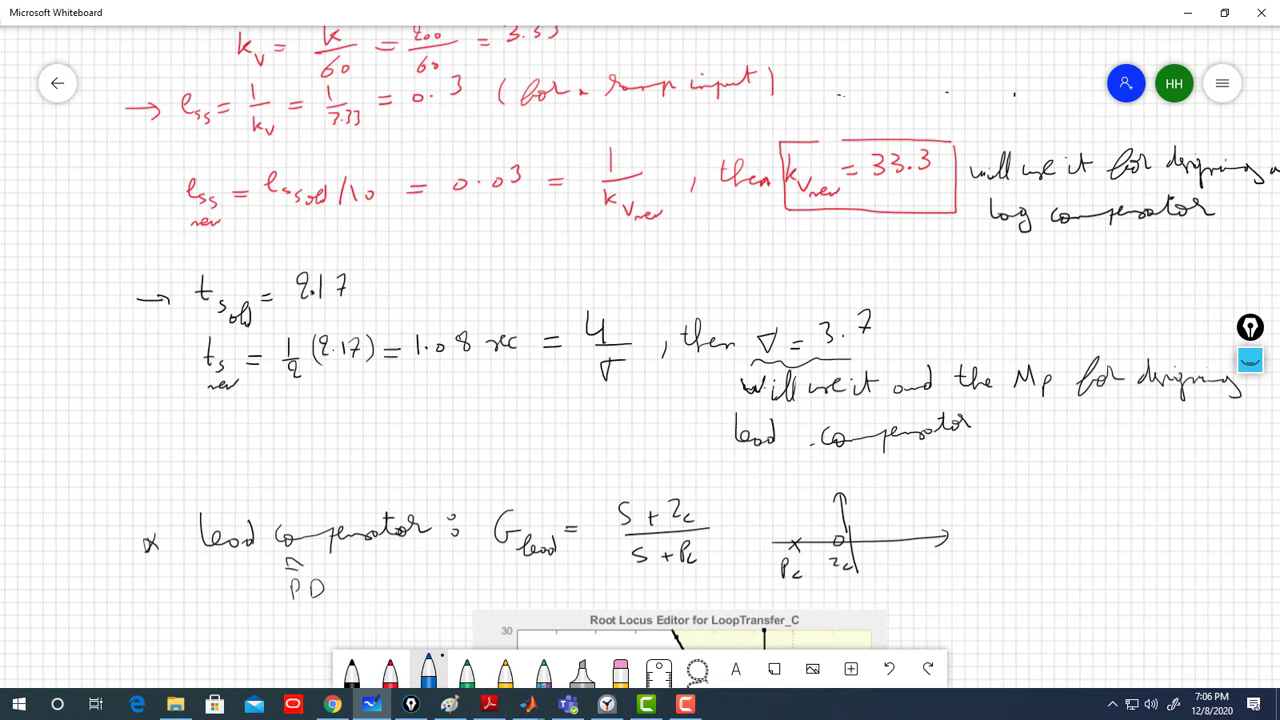
left_click(1195, 12)
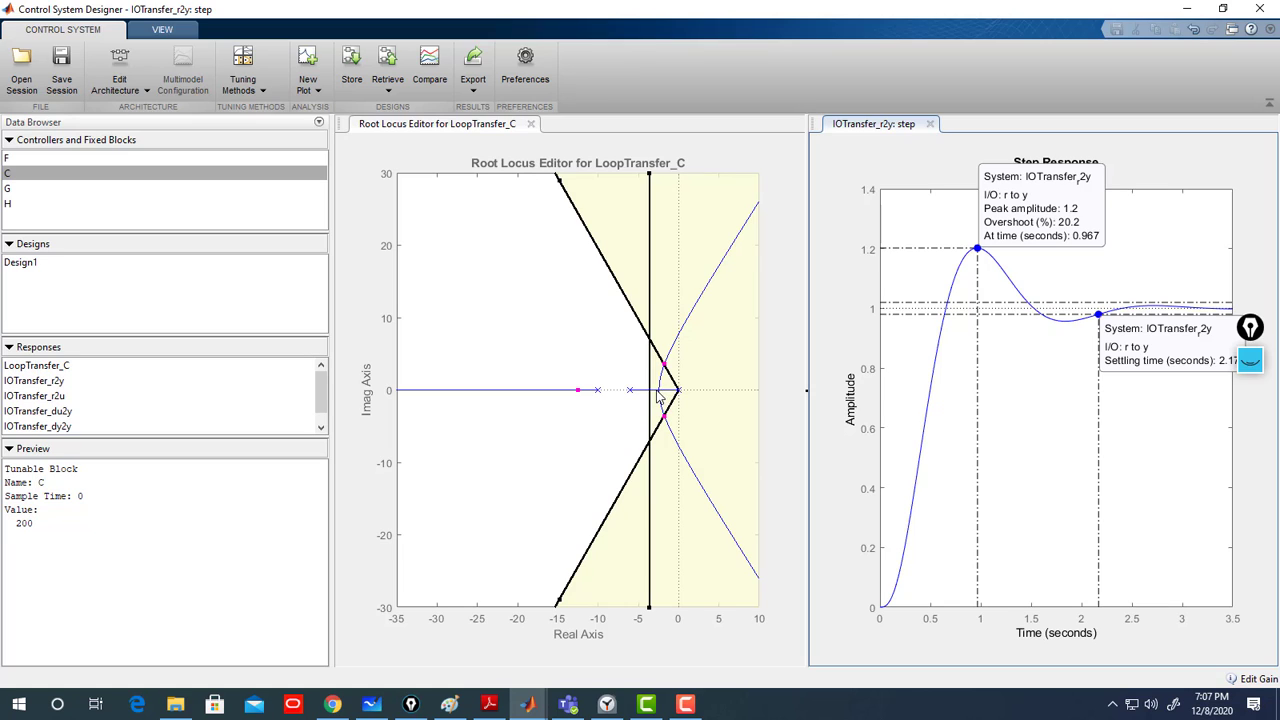
Add a real zero to compensator C at about -2.47 in the root locus editor.
left_click(362, 122)
left_click(182, 27)
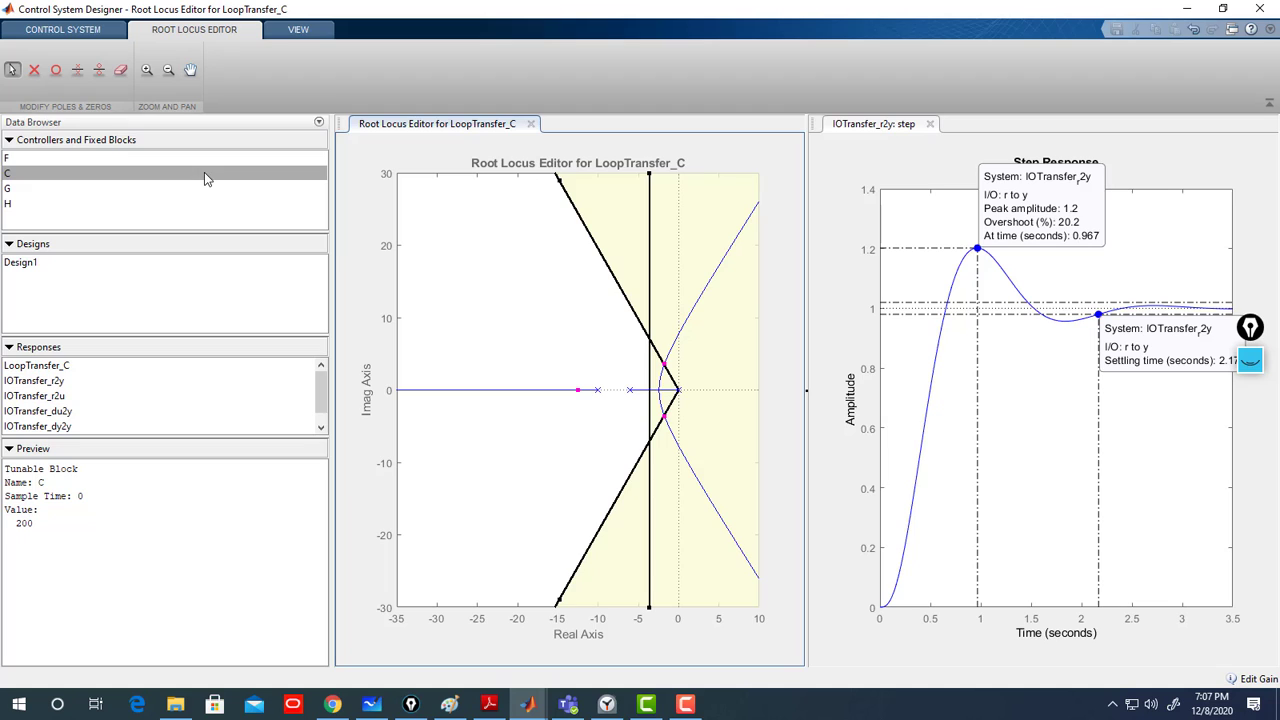
right_click(473, 262)
mouse_move(529, 268)
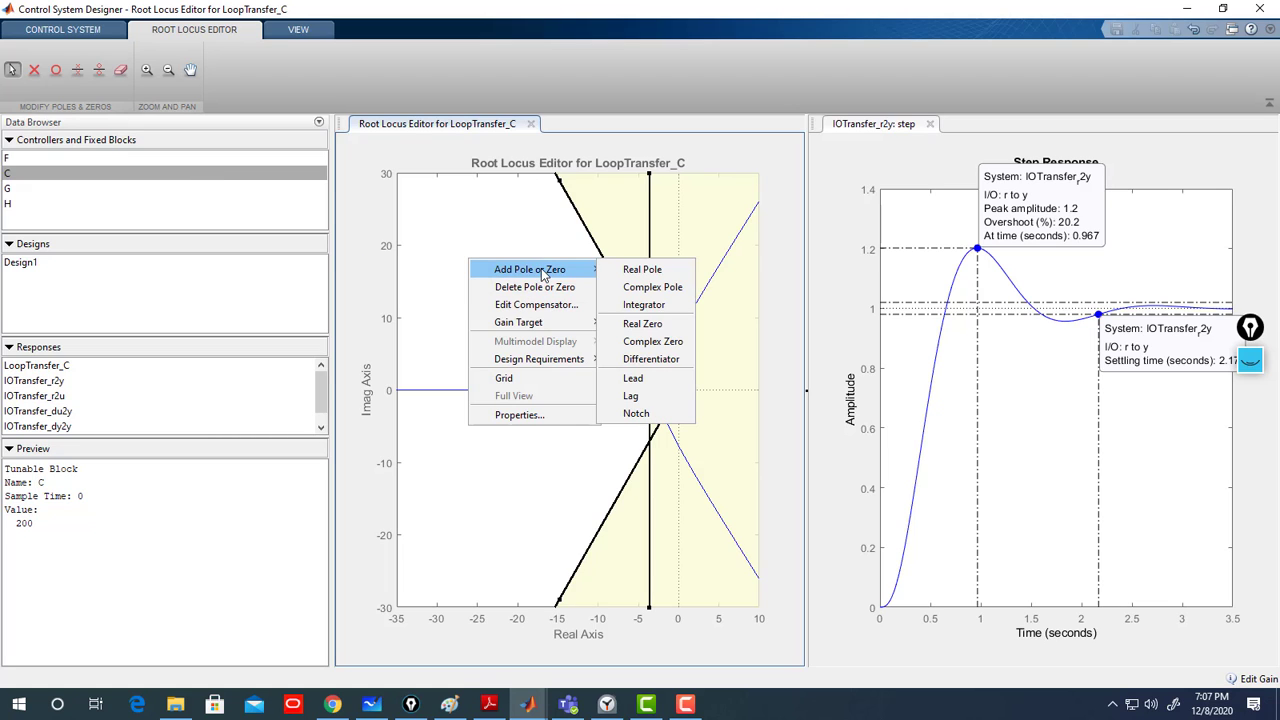
left_click(600, 268)
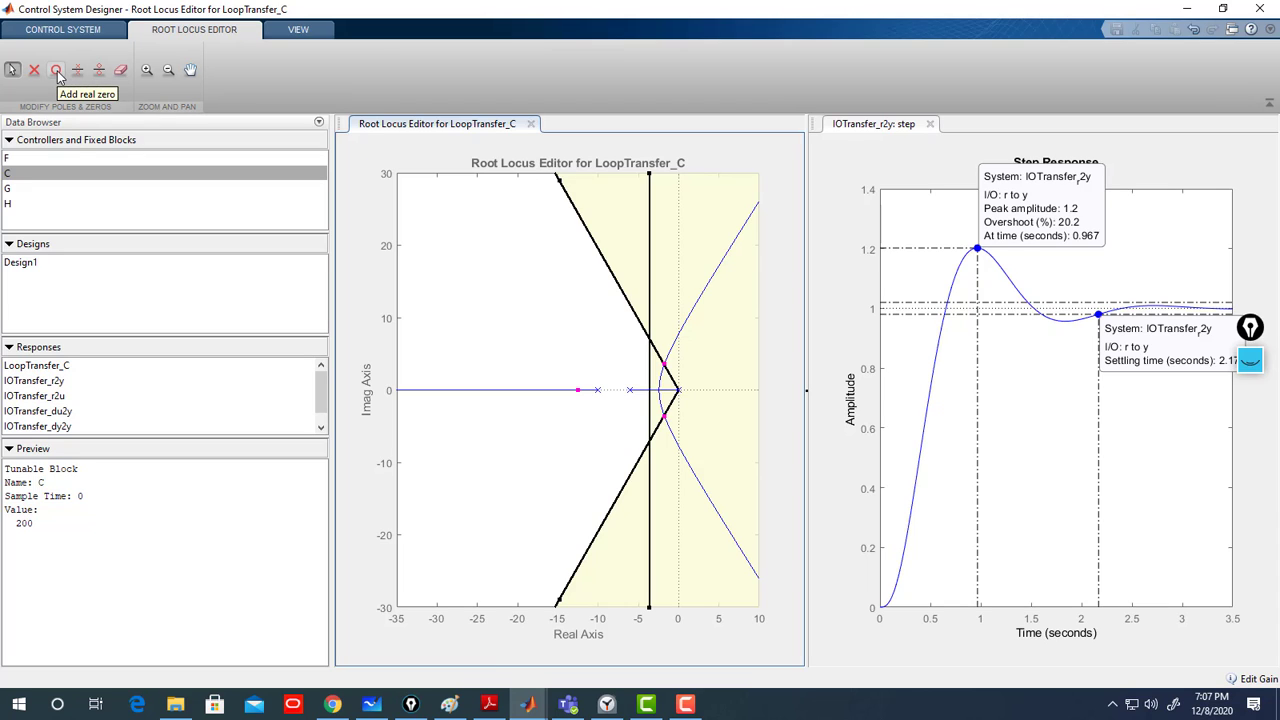
left_click(57, 71)
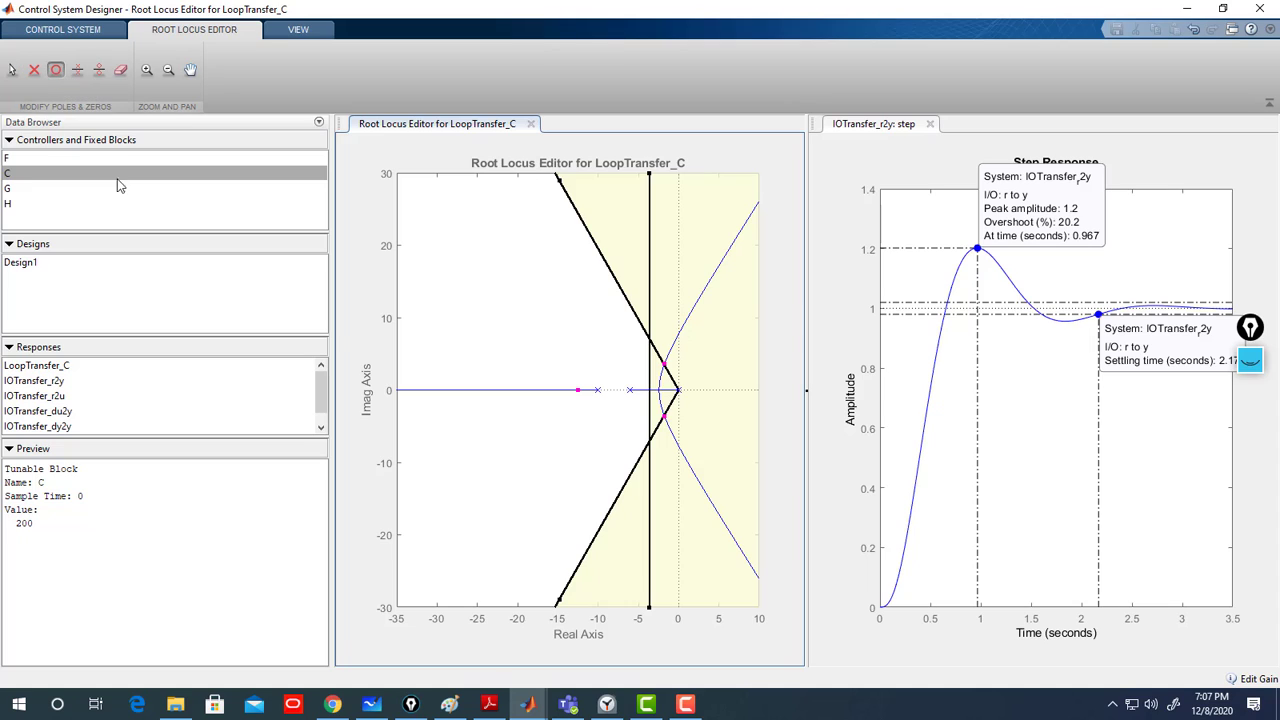
left_click(658, 391)
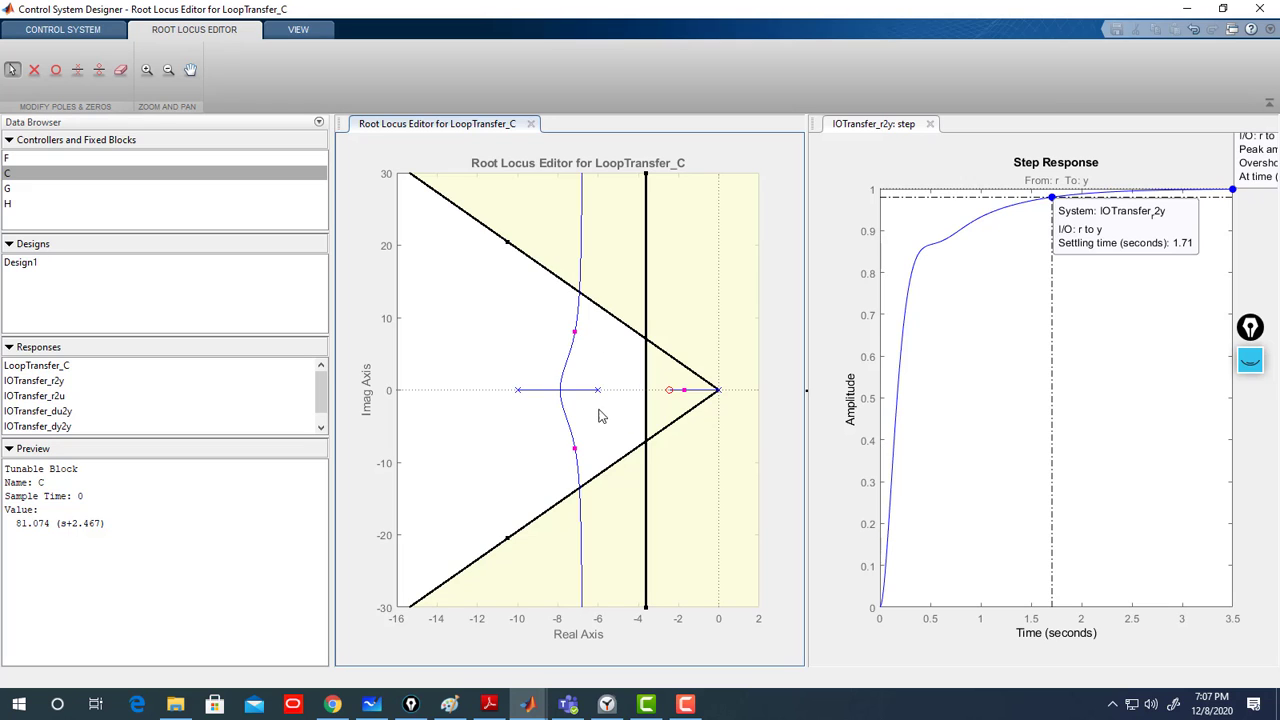
Add a real pole to compensator C and move it along the real axis to about -10.9.
right_click(479, 327)
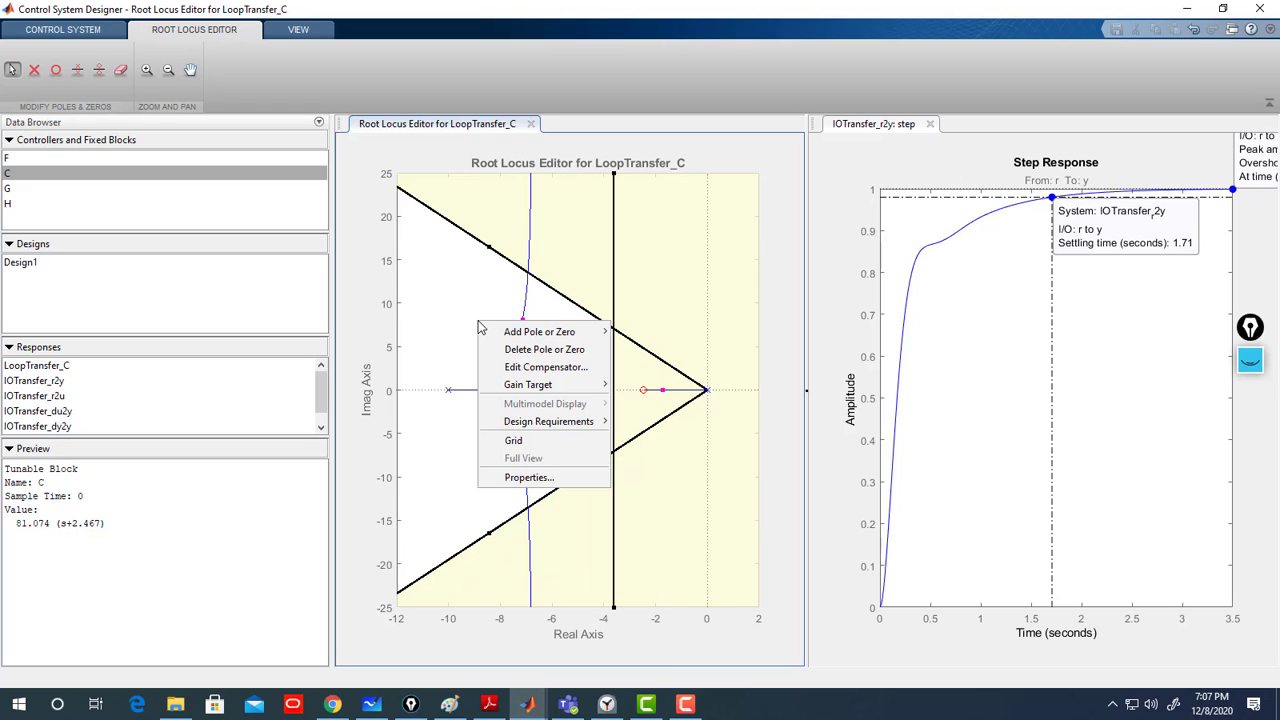
left_click(455, 291)
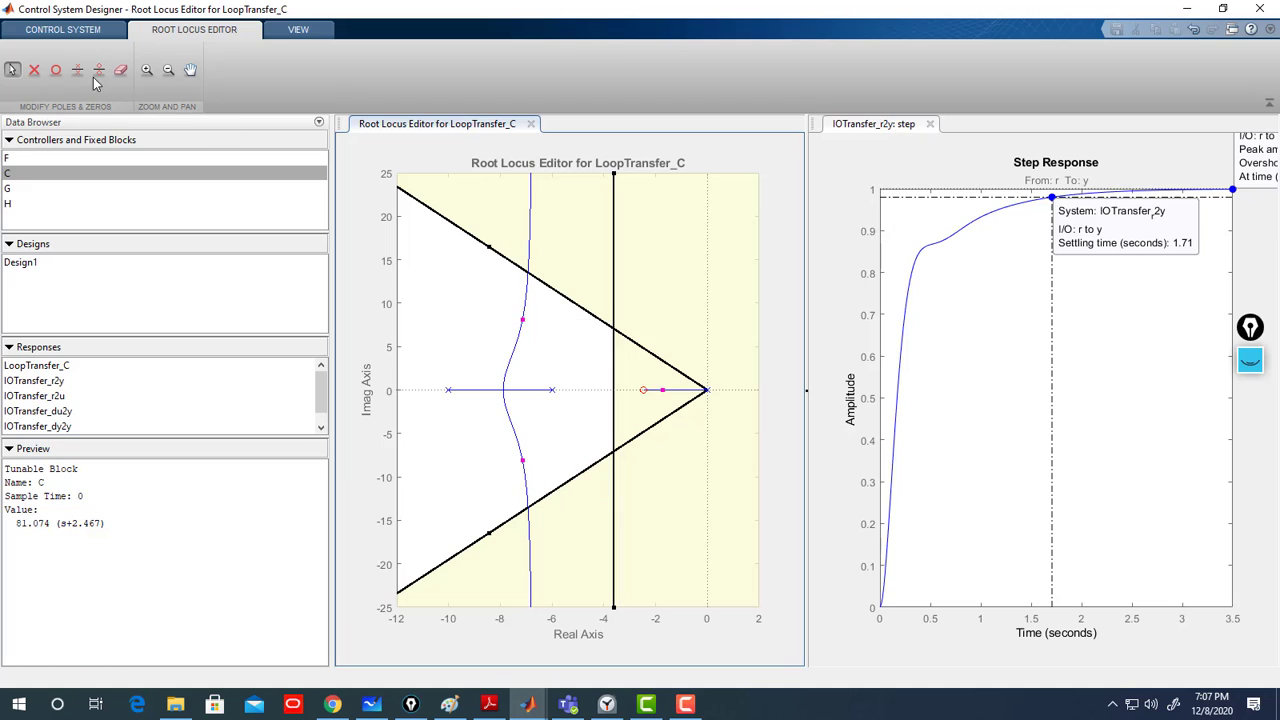
left_click(34, 70)
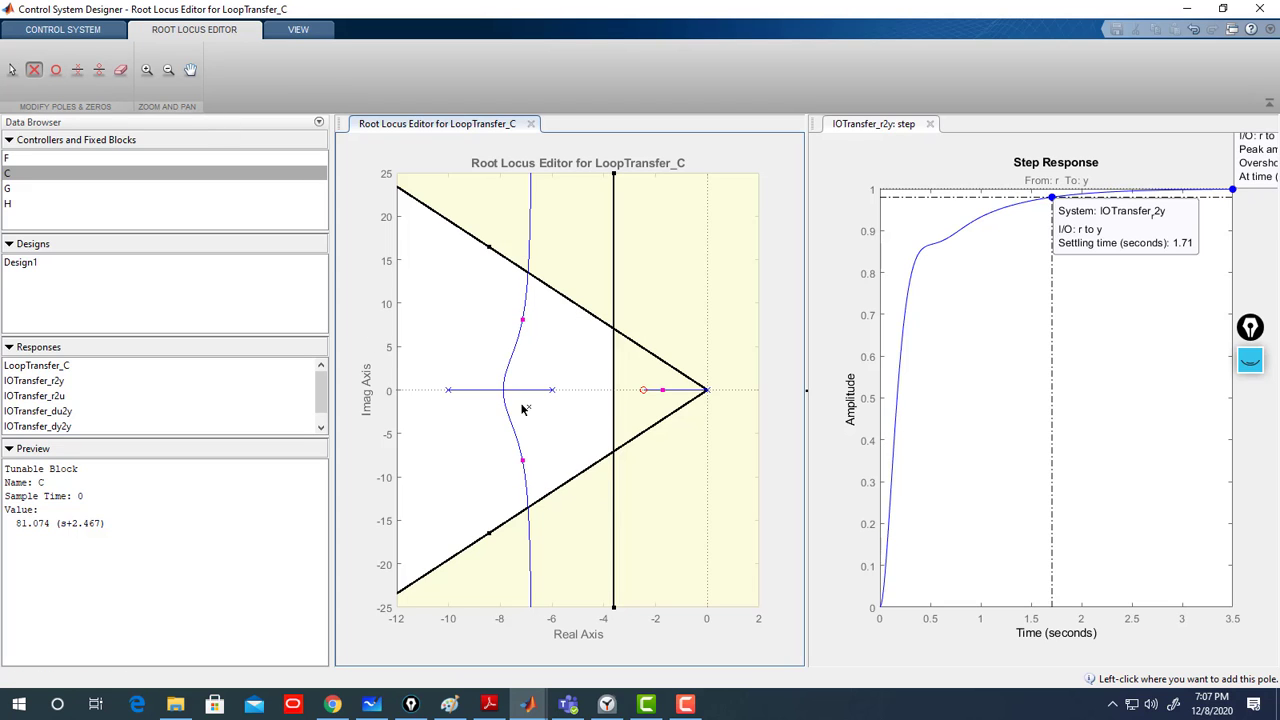
left_click(589, 396)
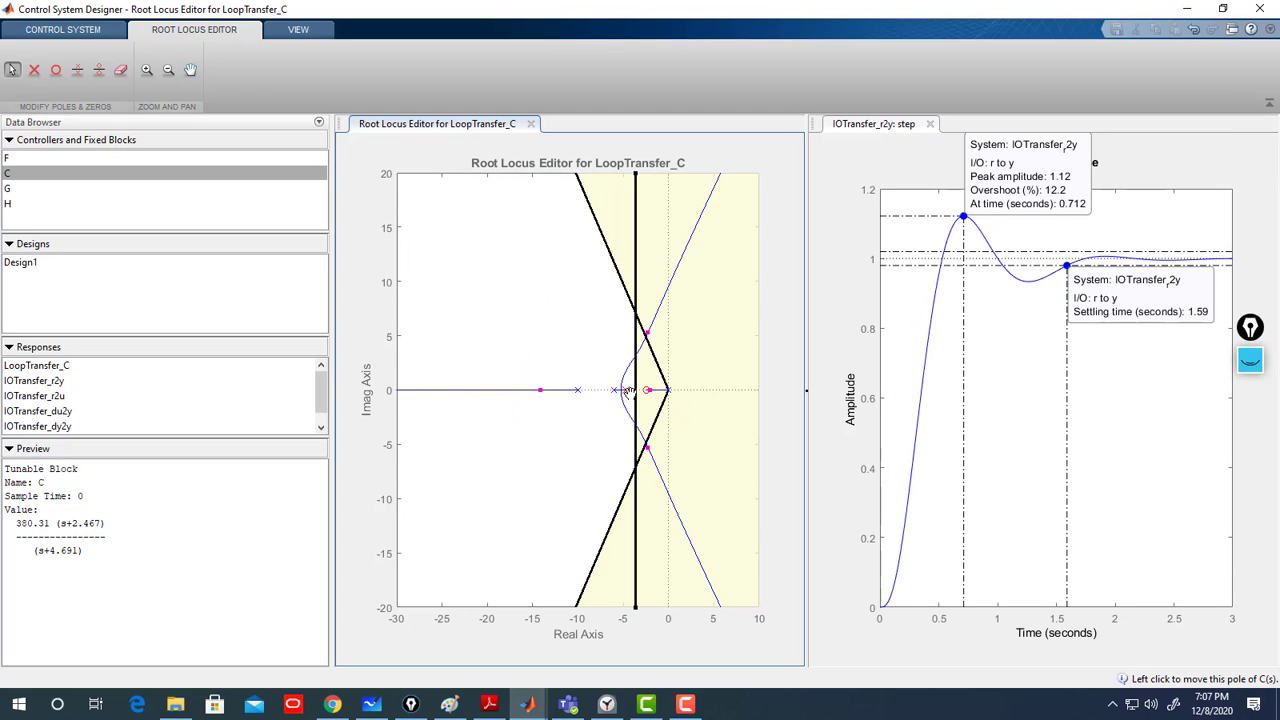
left_click_drag(625, 390, 568, 389)
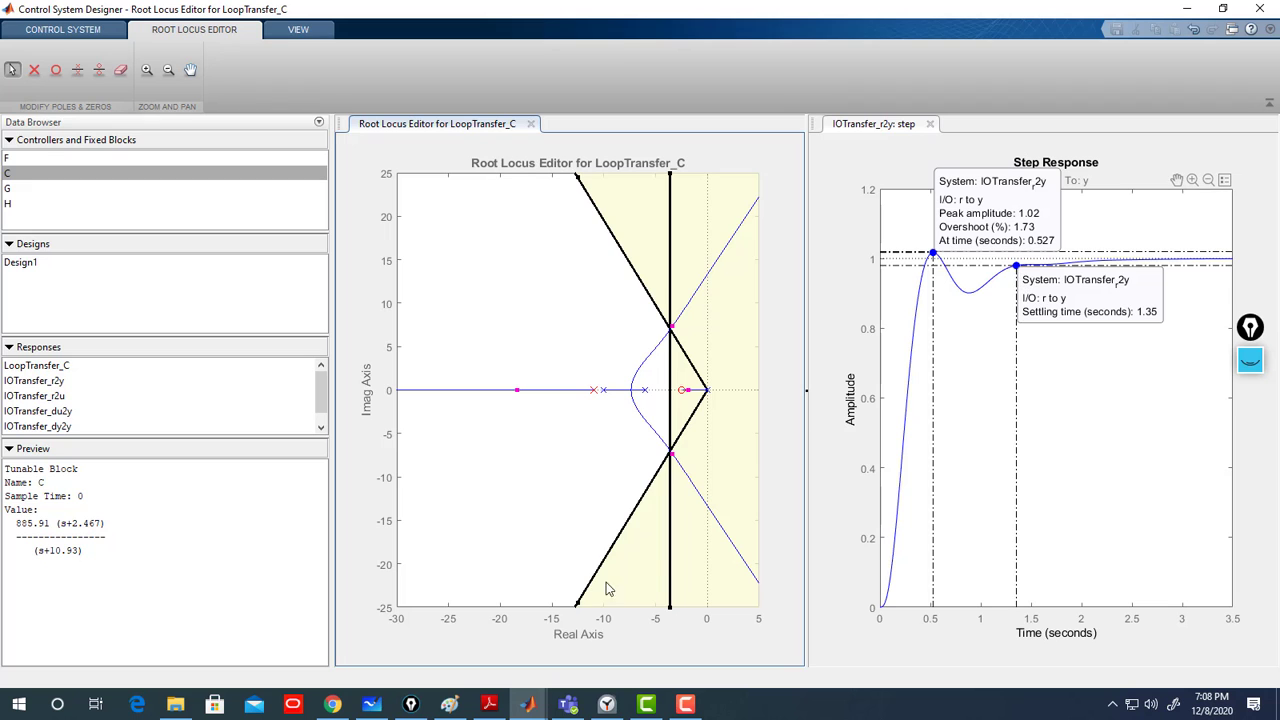
Check the lead compensator notes on the whiteboard and move the upper closed-loop pole to raise the compensator gain to about 1160.
left_click(371, 704)
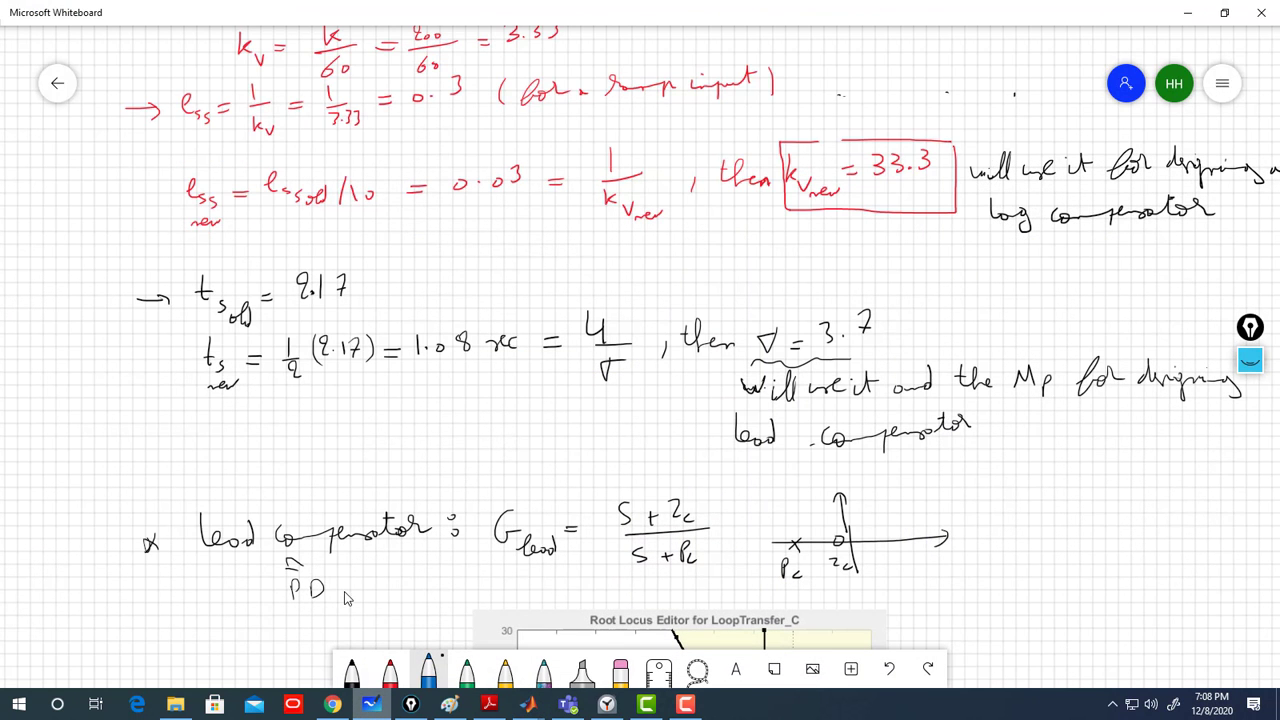
left_click(1190, 12)
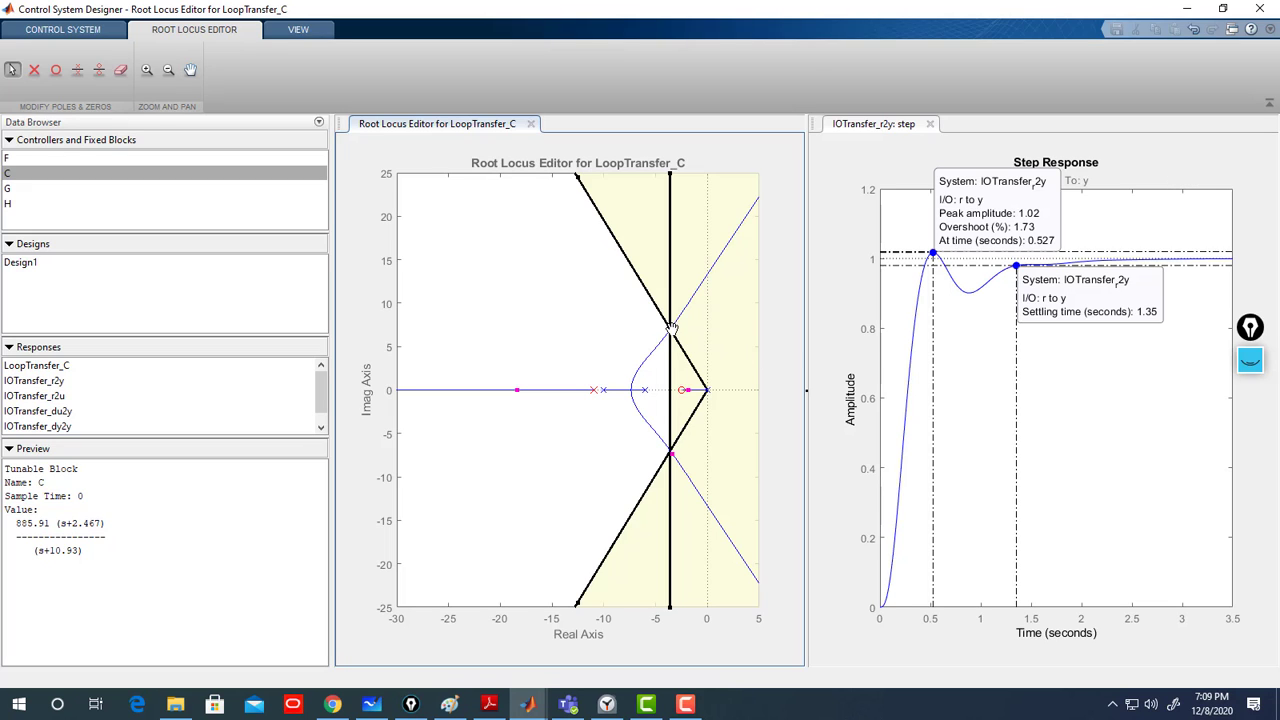
left_click_drag(670, 328, 681, 321)
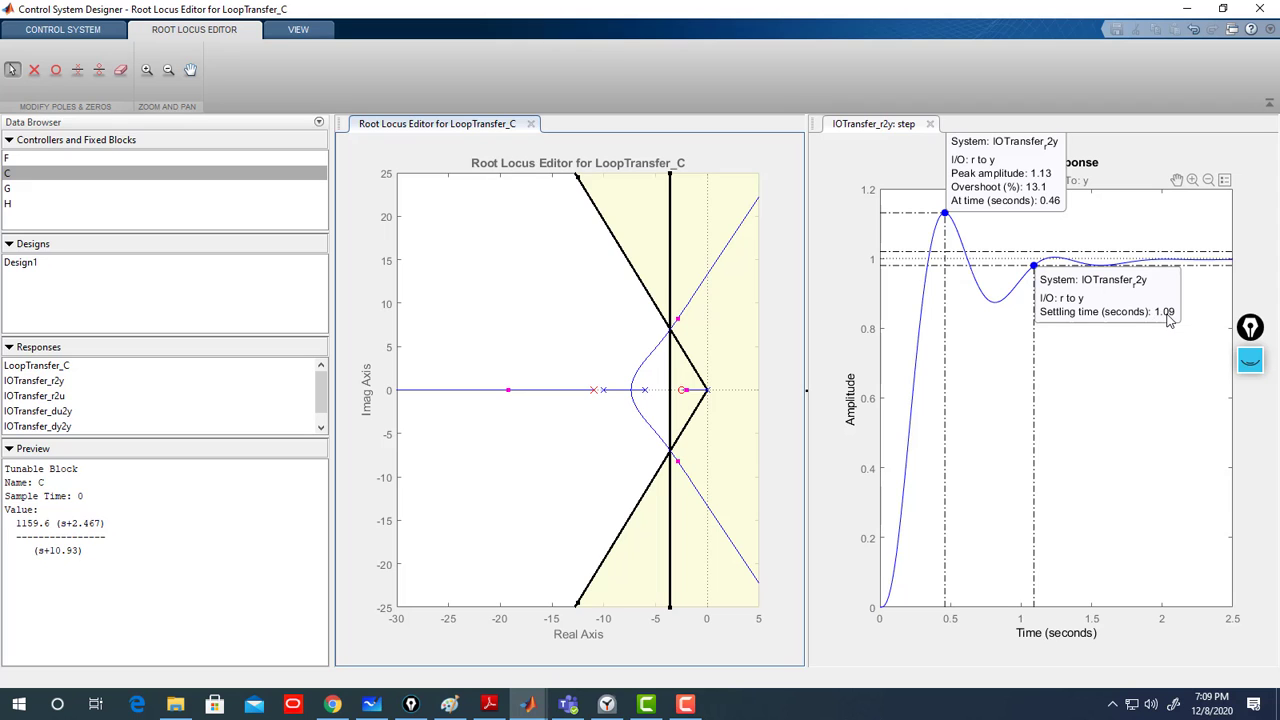
left_click(370, 705)
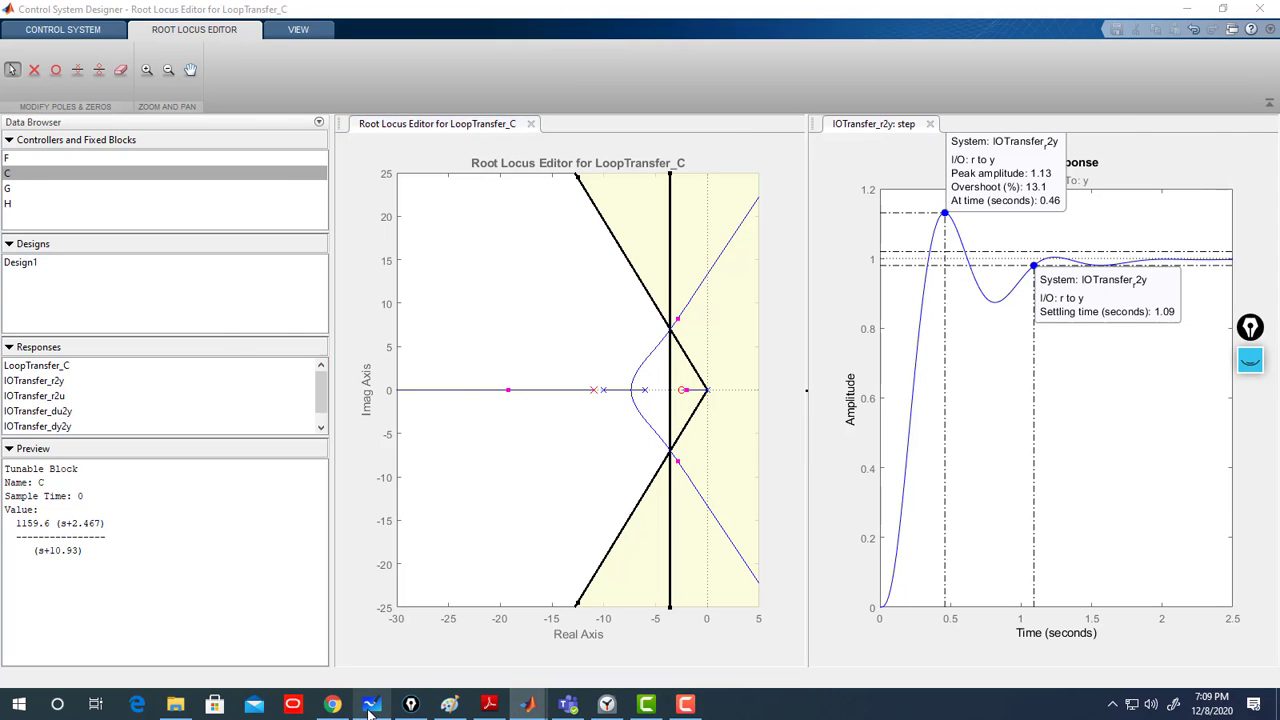
left_click(370, 705)
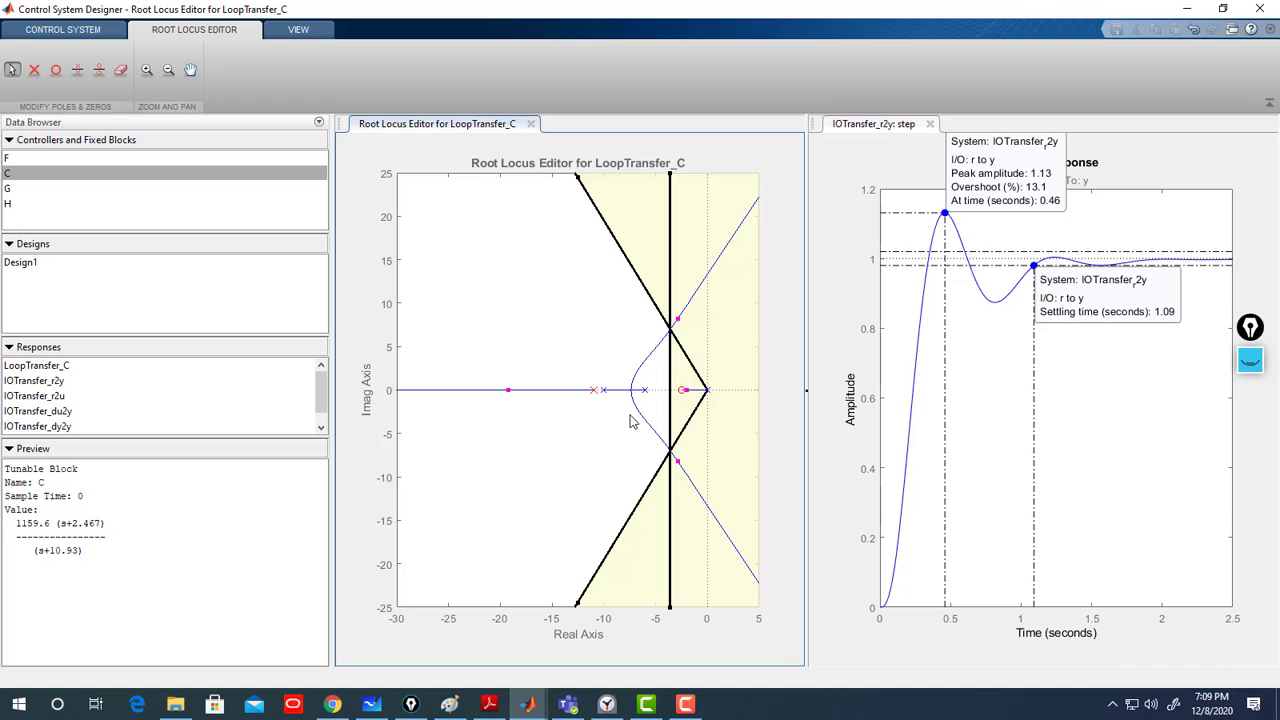
Move the compensator pole farther from the origin in stages along the real axis, to about -37.7.
left_click_drag(598, 398, 567, 391)
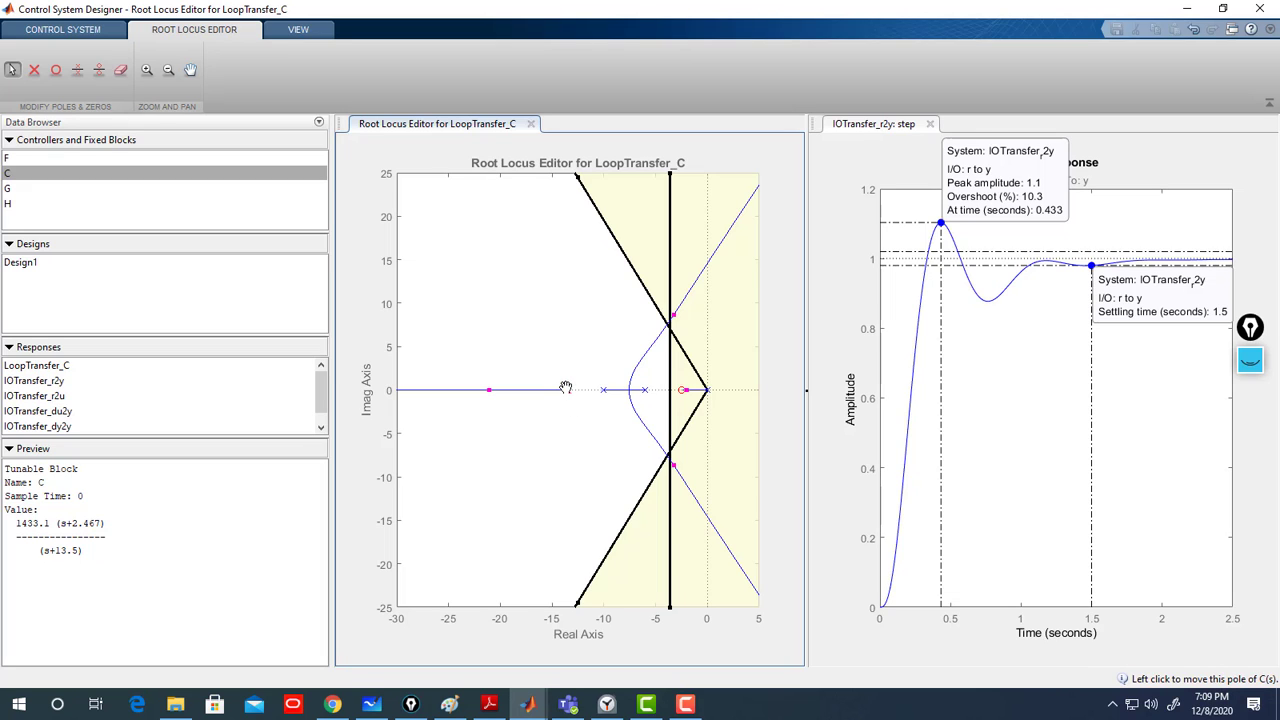
left_click_drag(565, 388, 534, 389)
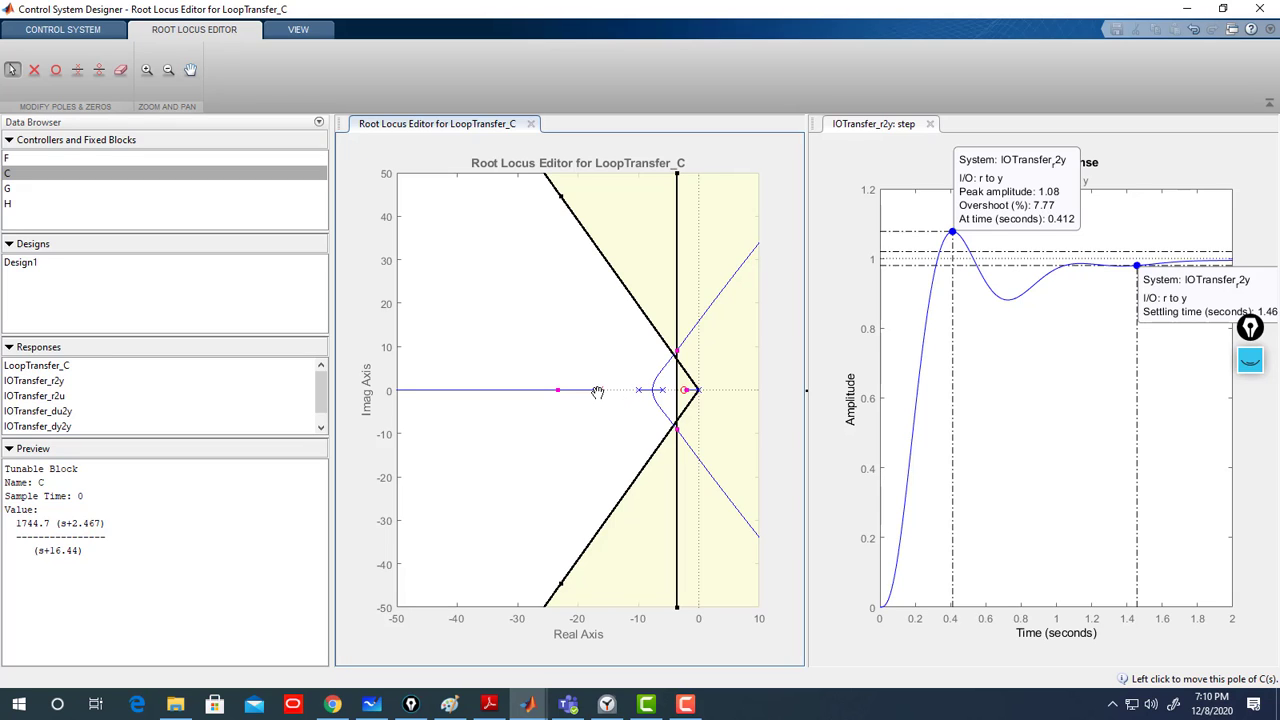
left_click_drag(598, 390, 576, 393)
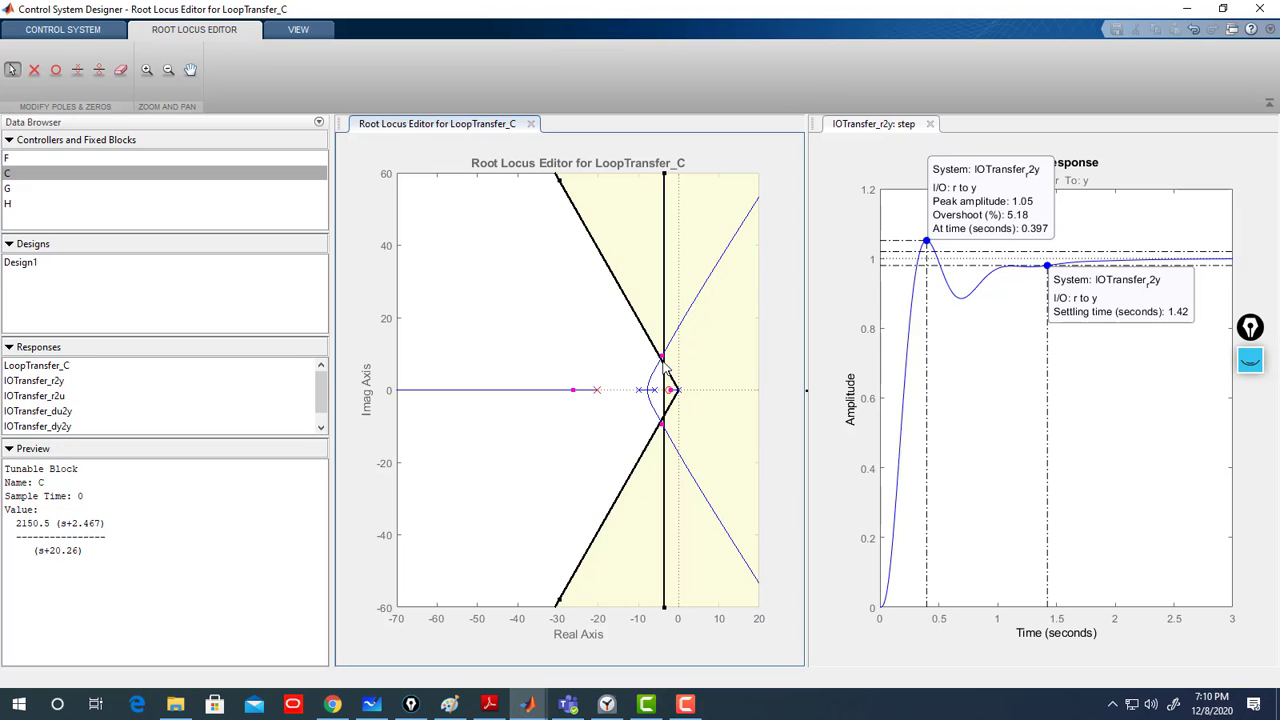
mouse_move(664, 367)
left_mouse_down()
mouse_move(652, 383)
mouse_move(661, 357)
left_mouse_up()
mouse_move(597, 390)
left_mouse_down()
mouse_move(572, 403)
mouse_move(549, 388)
left_mouse_up()
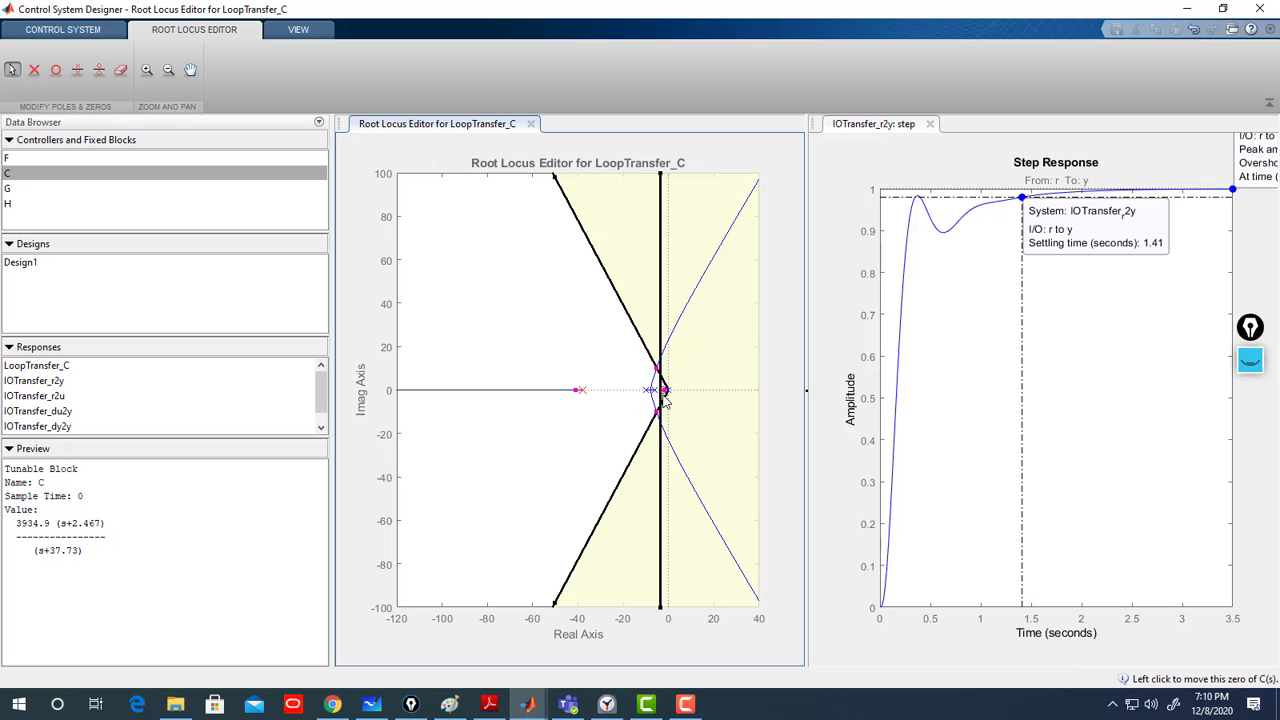
Move the compensator zero to about -11.4 and the compensator pole to about -36.3 on the real axis.
left_click_drag(662, 394, 624, 455)
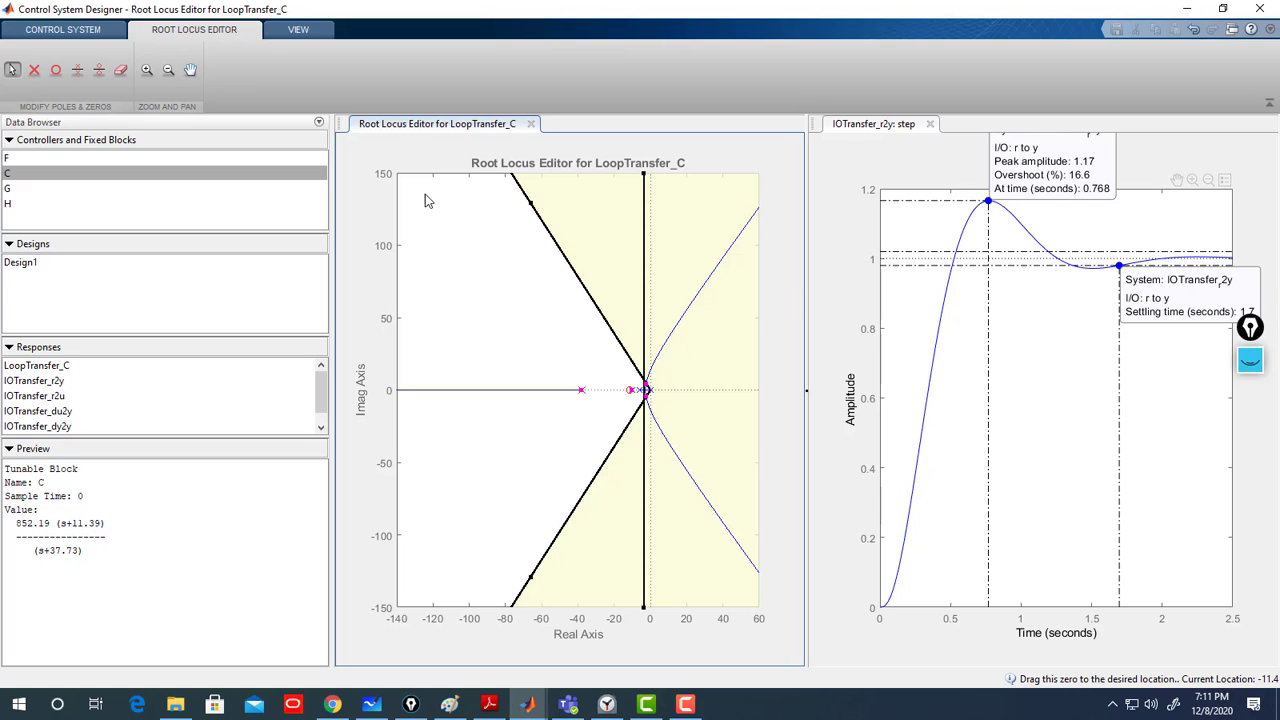
left_click(147, 70)
left_click_drag(664, 362, 565, 433)
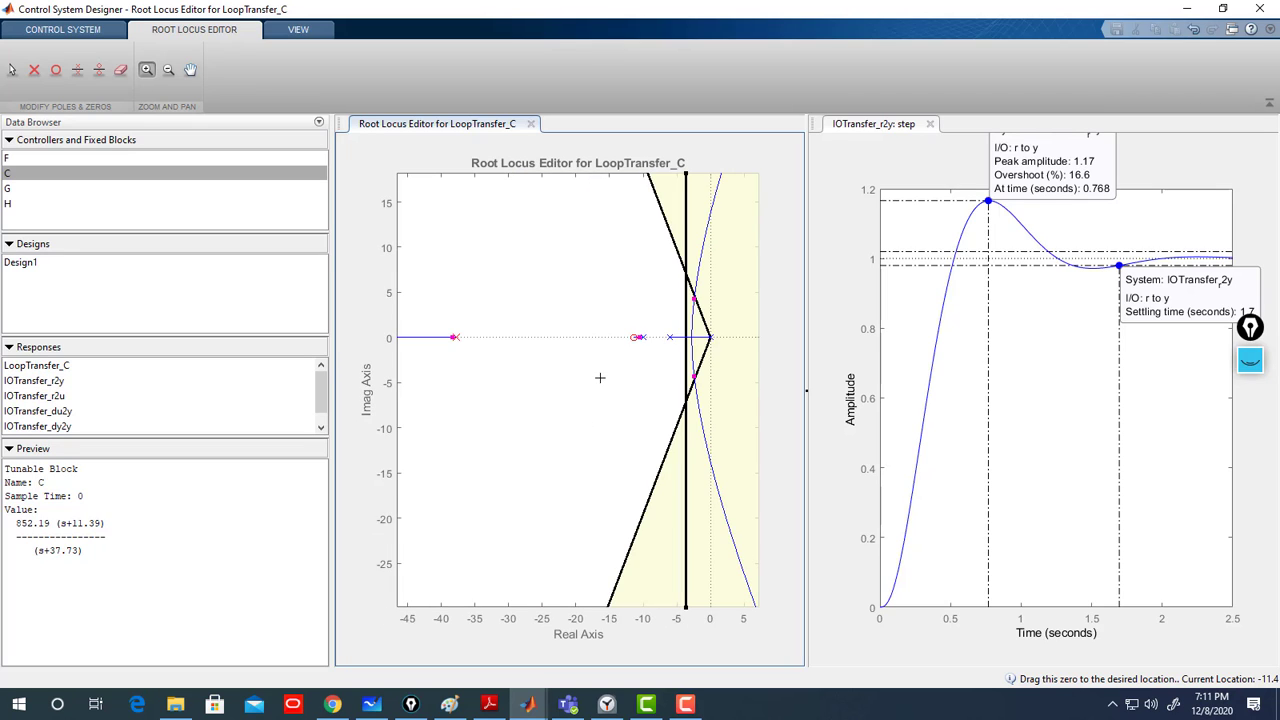
left_click(12, 70)
left_click_drag(456, 339, 464, 340)
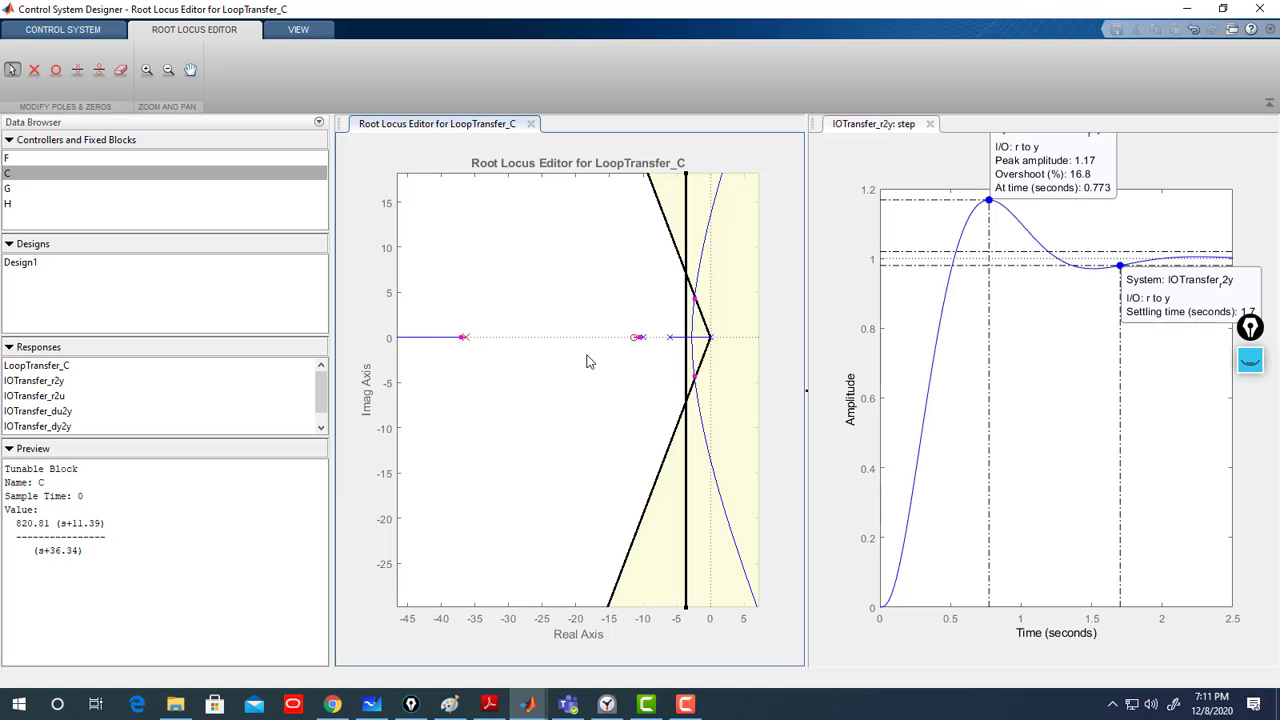
Shift the compensator zero out to about -13.4 and bring it back to about -9.8, checking overshoot and settling time.
left_click_drag(632, 347, 620, 342)
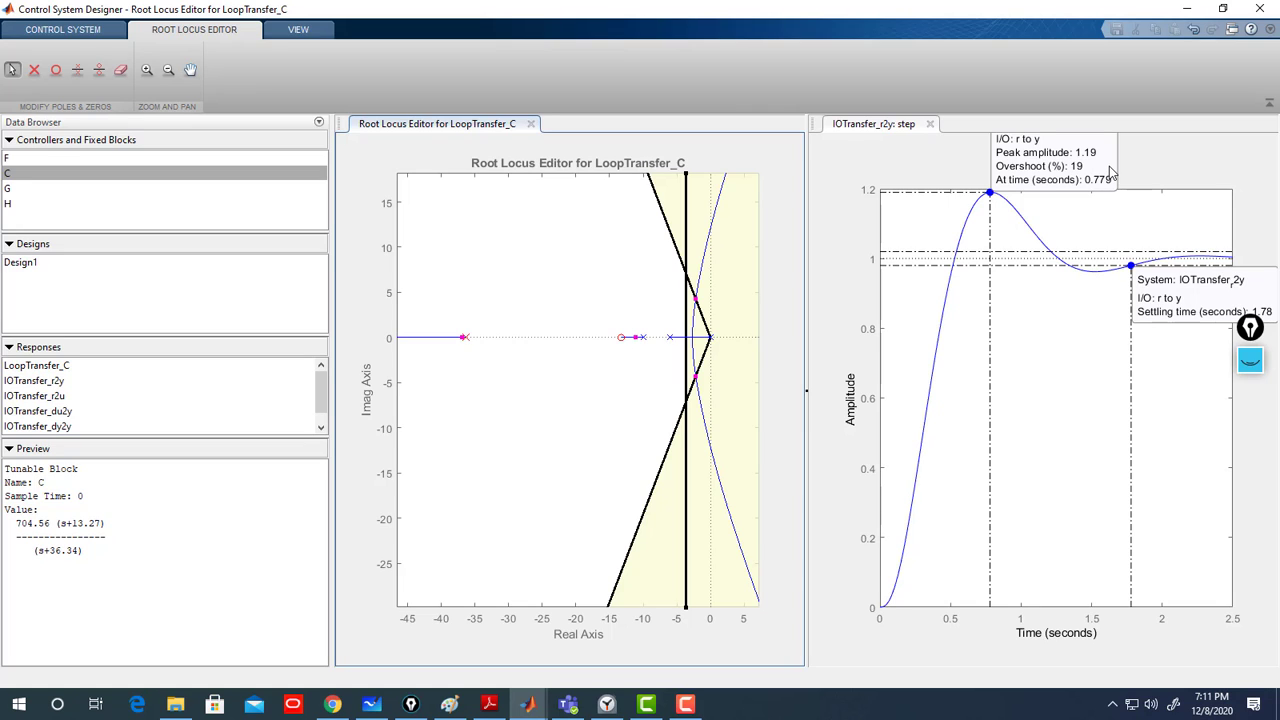
left_click(1203, 302)
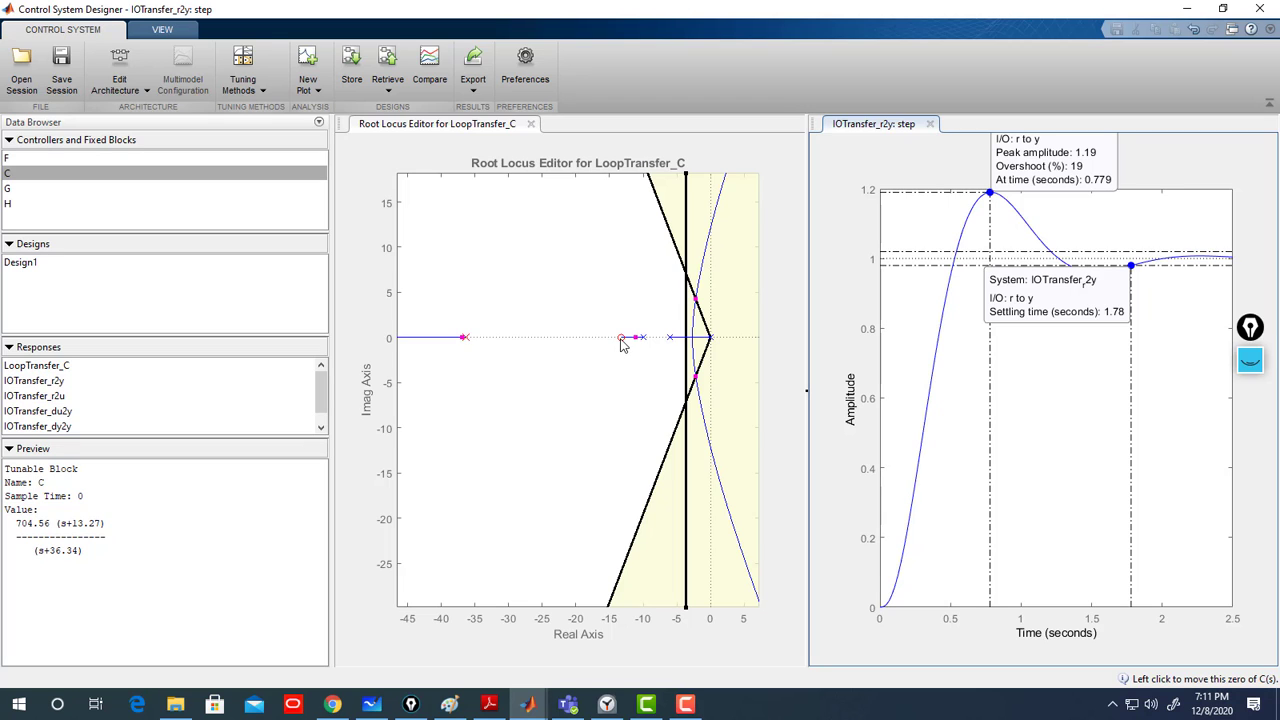
left_click_drag(621, 339, 621, 338)
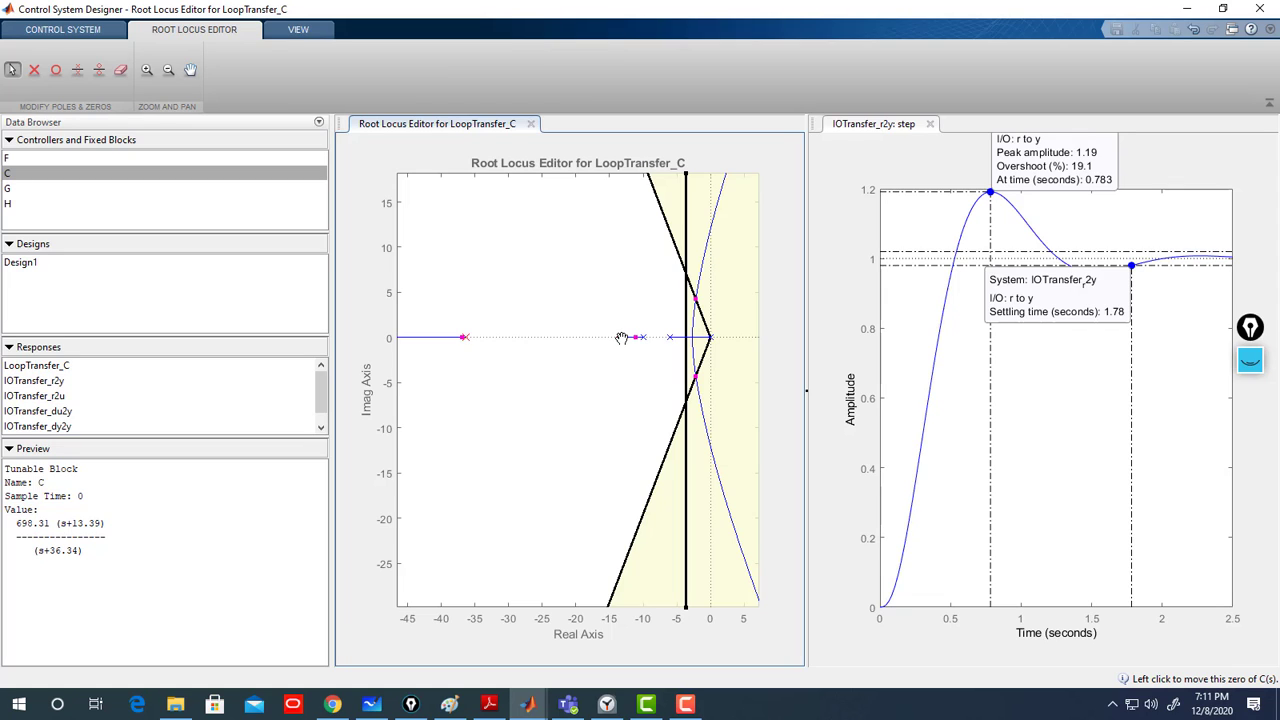
mouse_move(621, 339)
left_mouse_down()
mouse_move(631, 362)
mouse_move(644, 339)
left_mouse_up()
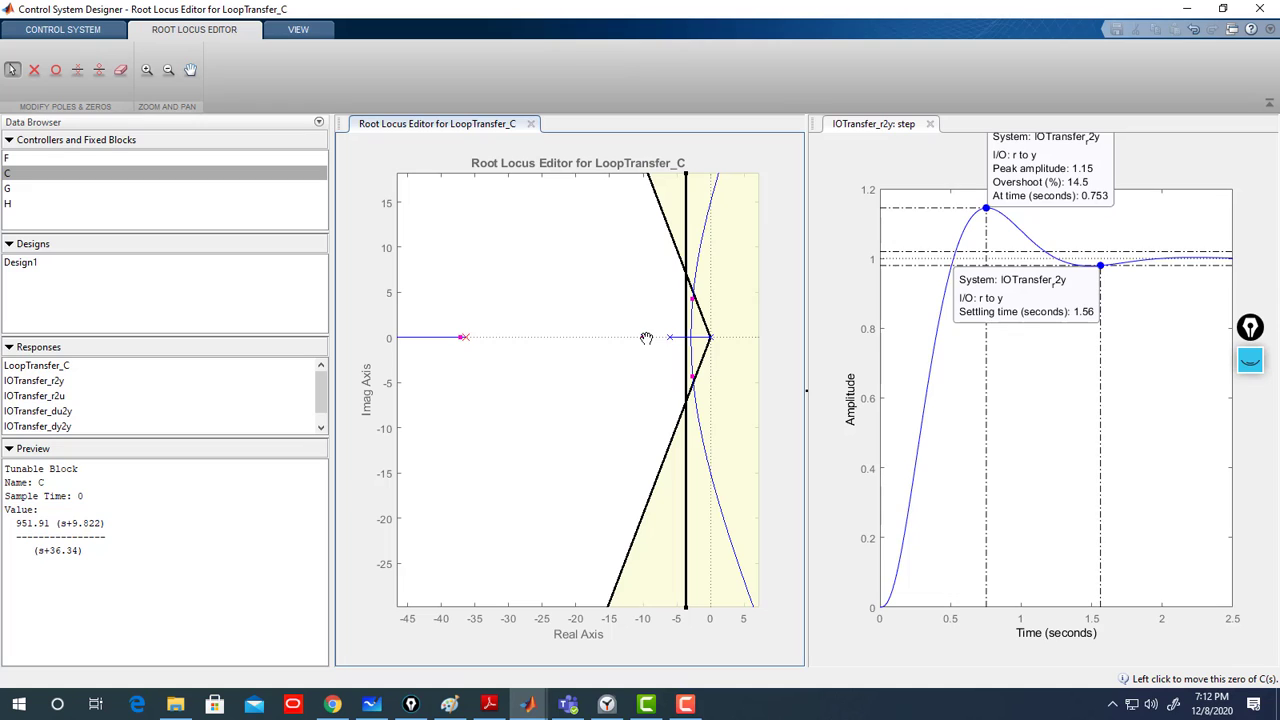
Try to move the compensator zero near -9.8 along the real axis of the root locus.
left_click_drag(646, 338, 656, 369)
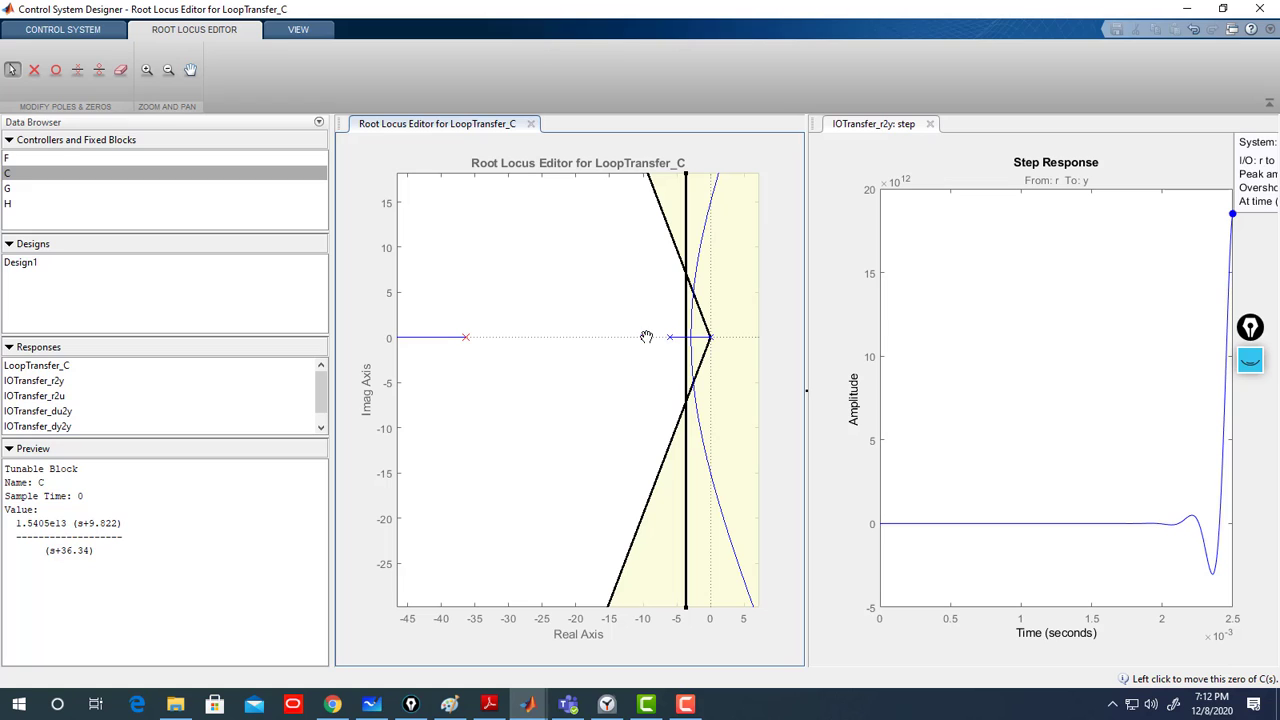
left_click_drag(646, 337, 644, 340)
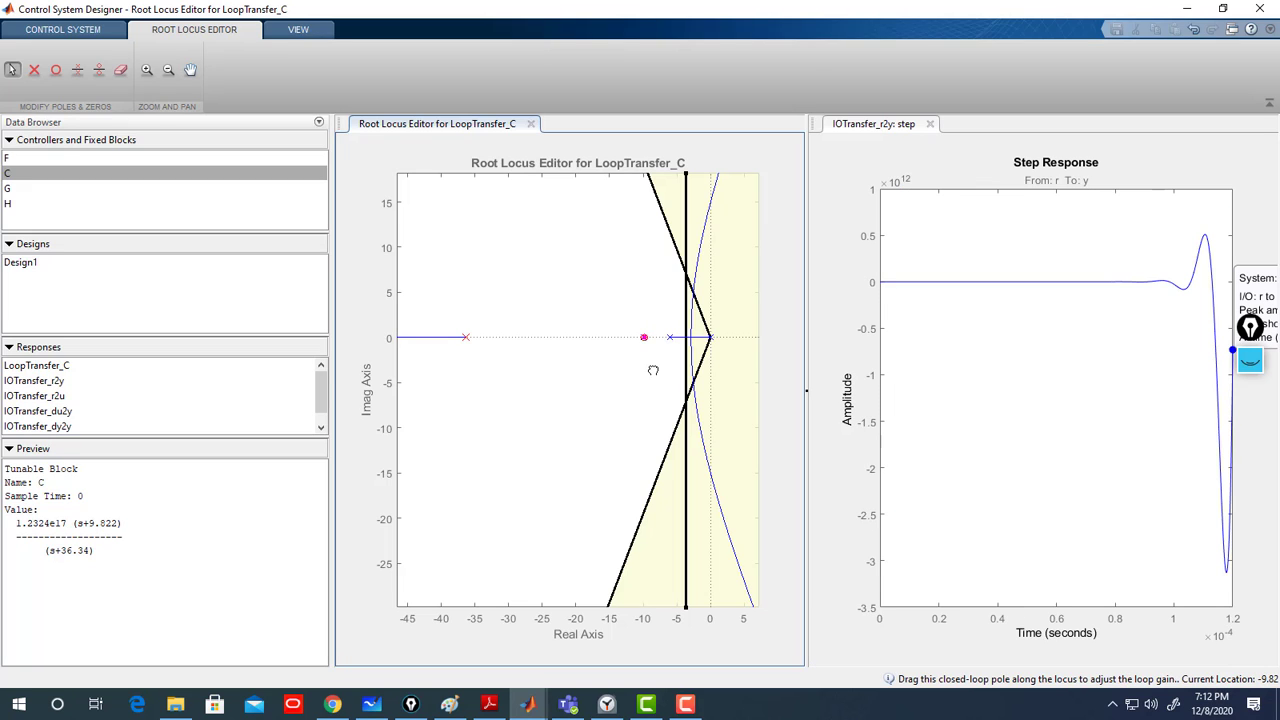
left_click_drag(646, 337, 648, 338)
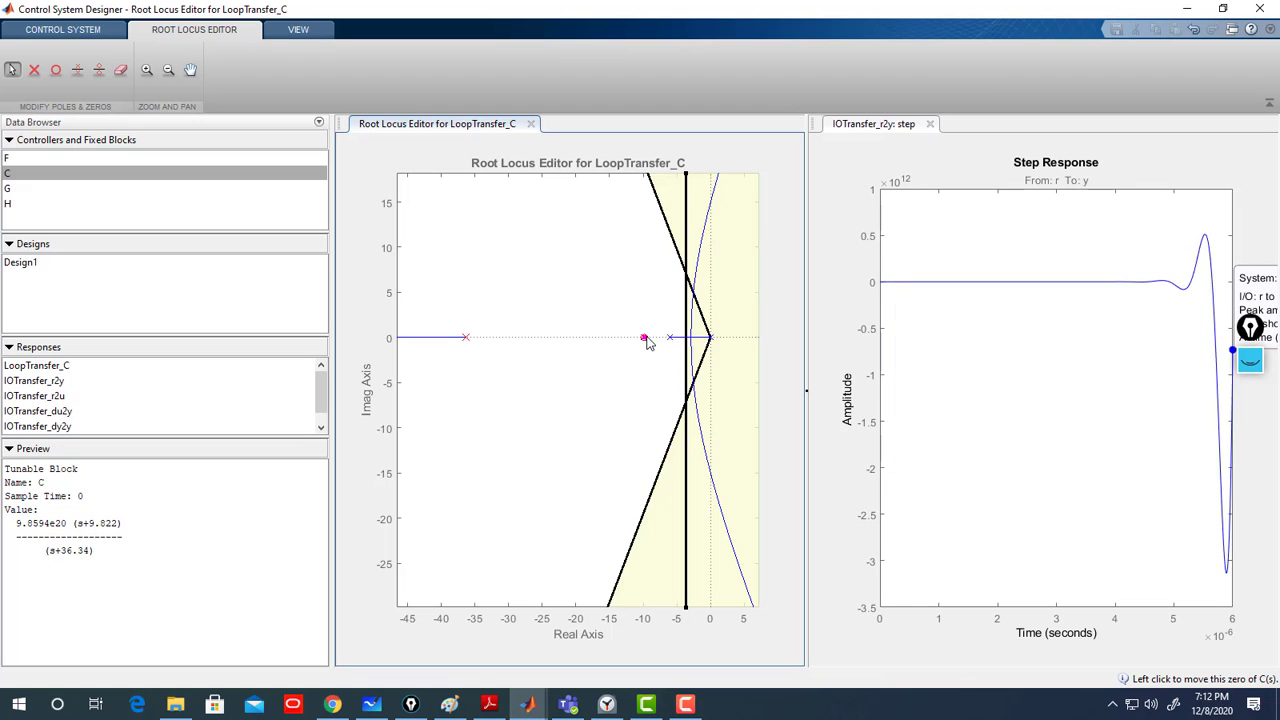
left_click_drag(644, 336, 649, 340)
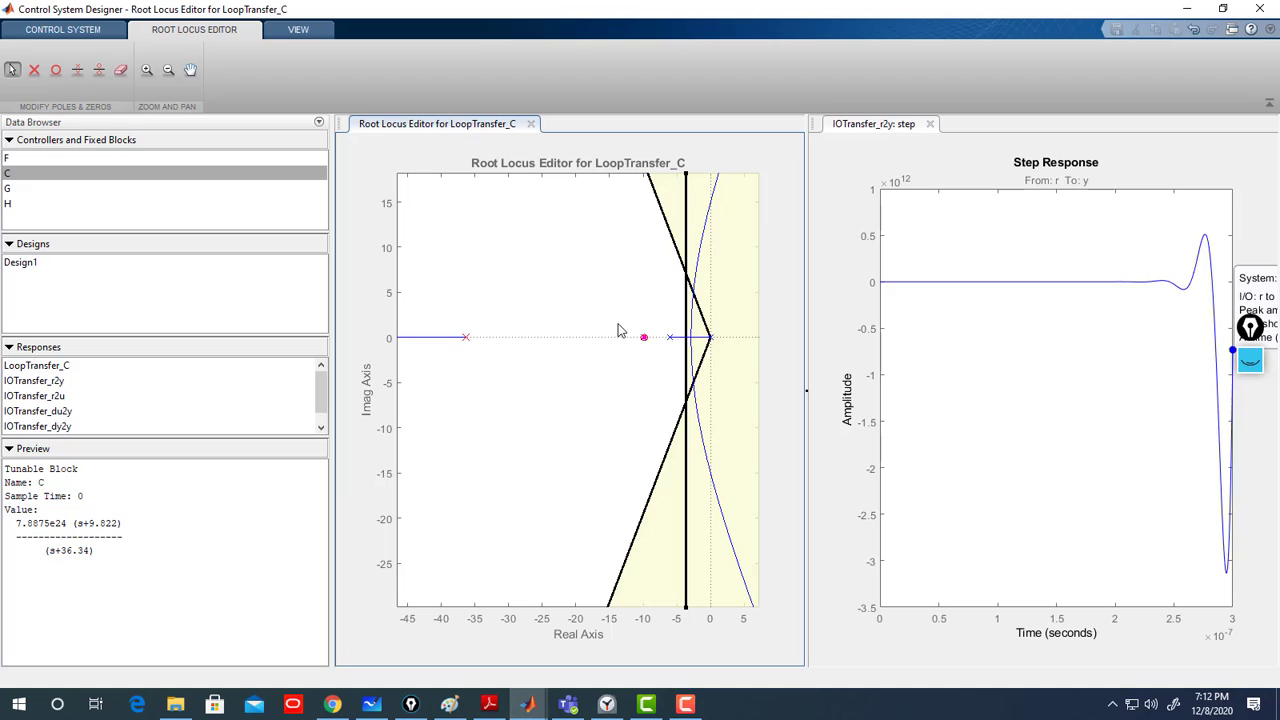
Separate the closed-loop pole from the overlapping compensator zero near -9.822, bringing the gain to about 1.56e5.
left_click(147, 70)
left_click_drag(621, 325, 665, 362)
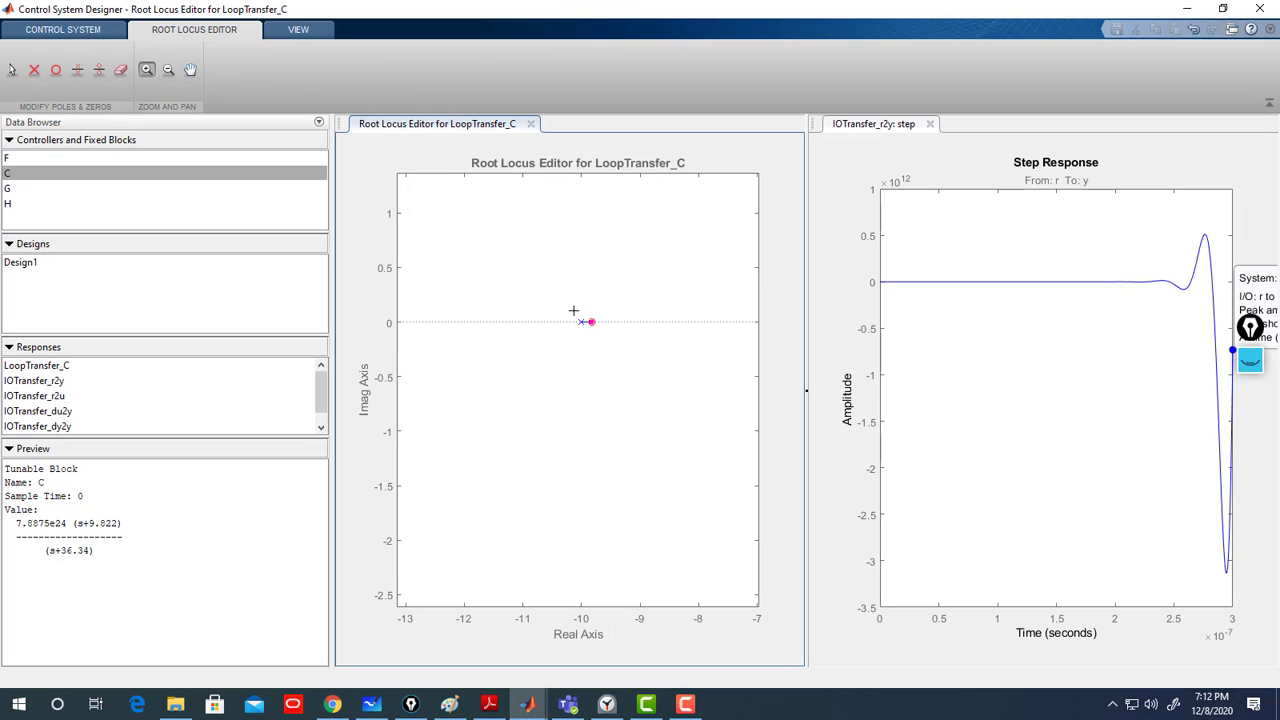
left_click_drag(573, 311, 620, 342)
left_click_drag(521, 313, 591, 373)
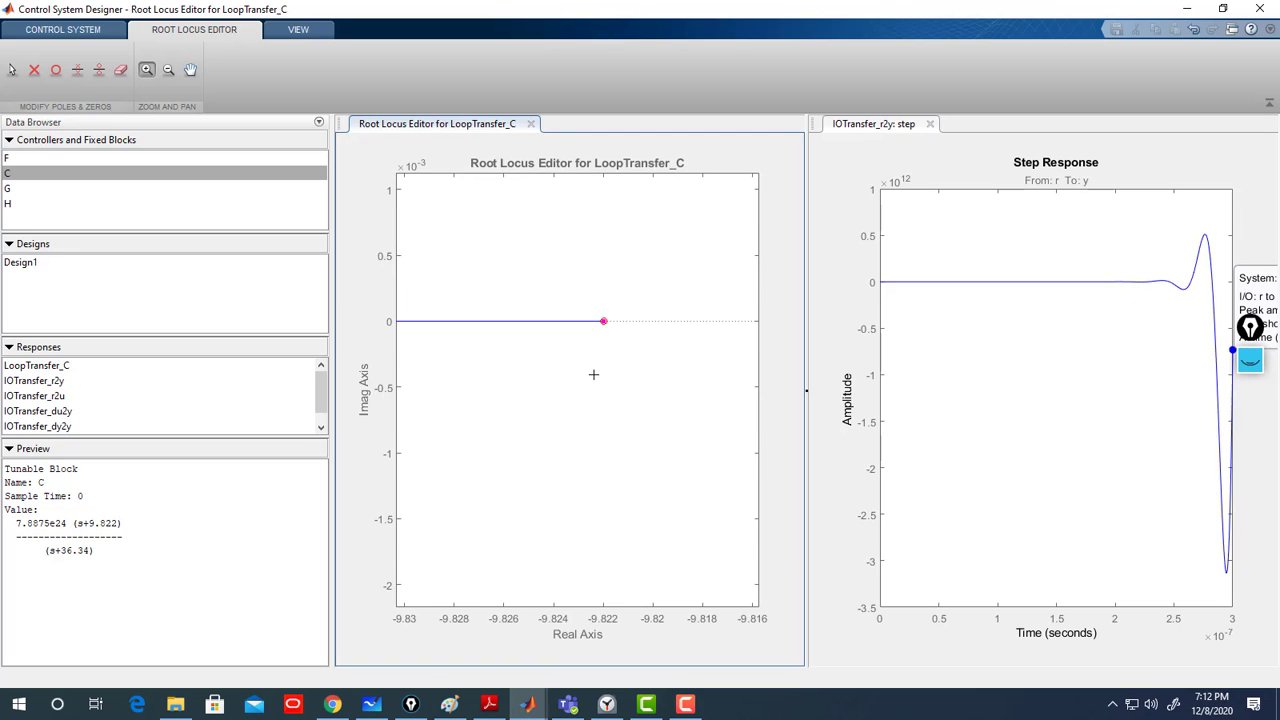
left_click(13, 69)
mouse_move(607, 322)
left_mouse_down()
mouse_move(631, 337)
mouse_move(617, 333)
left_mouse_up()
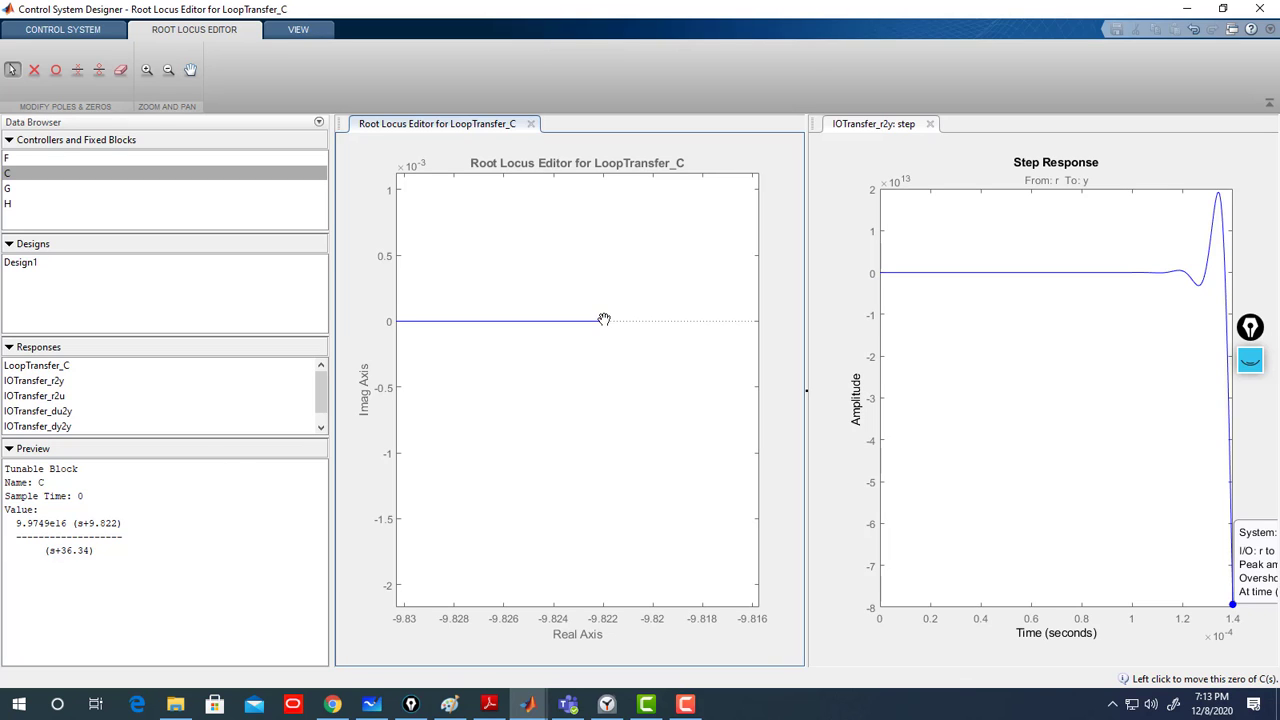
left_click_drag(605, 320, 575, 321)
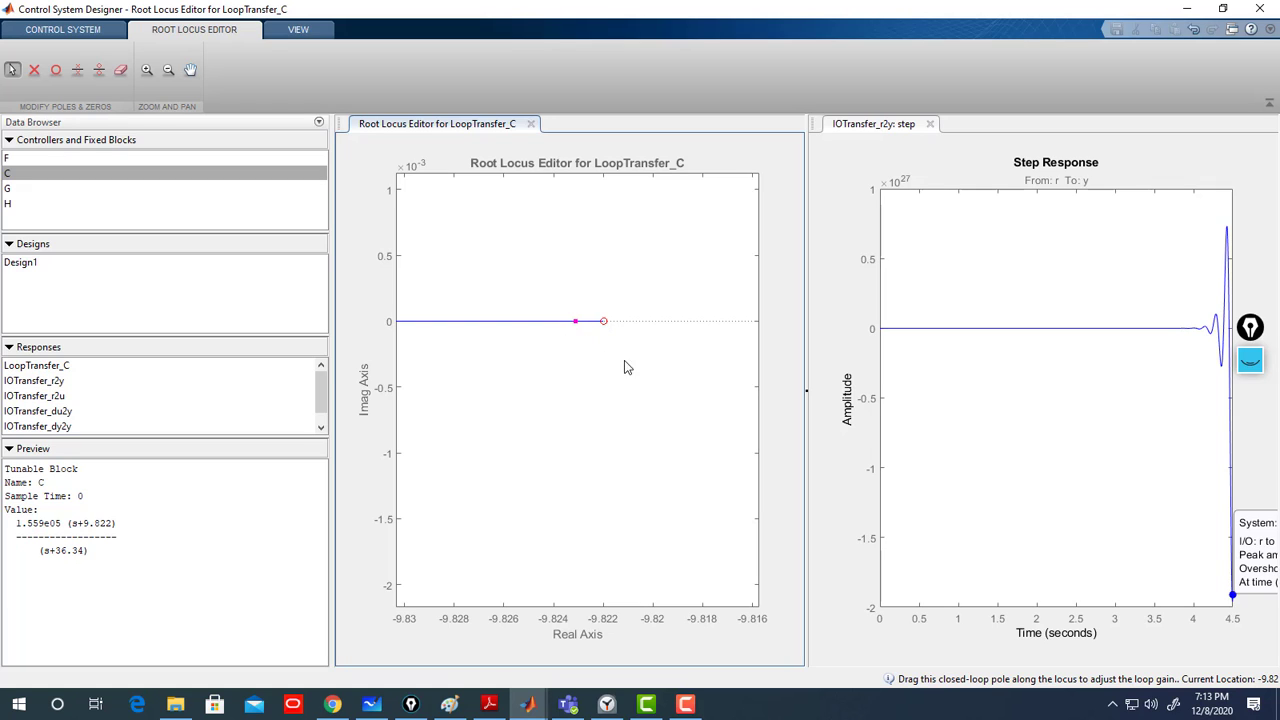
Nudge the compensator zero to about -9.821 and shift the neighbouring closed-loop pole toward it, to a gain of about 1.11e6.
left_click_drag(603, 321, 620, 322)
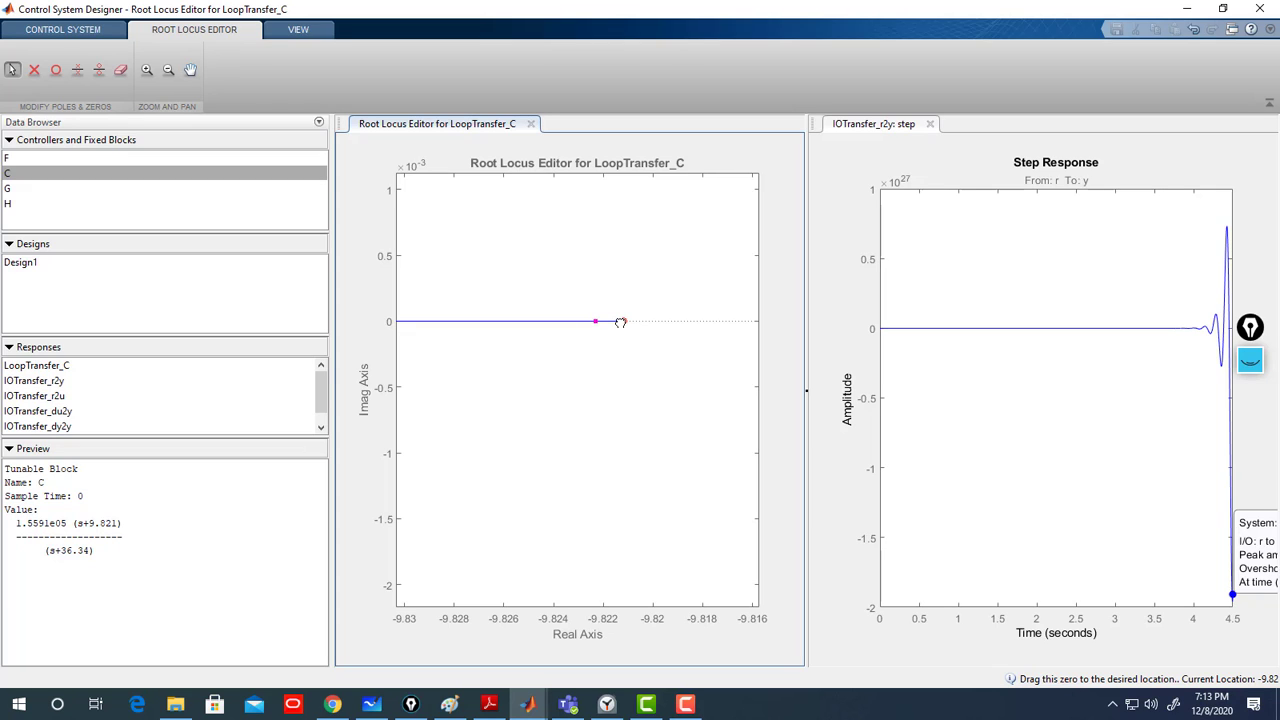
left_click_drag(621, 322, 640, 321)
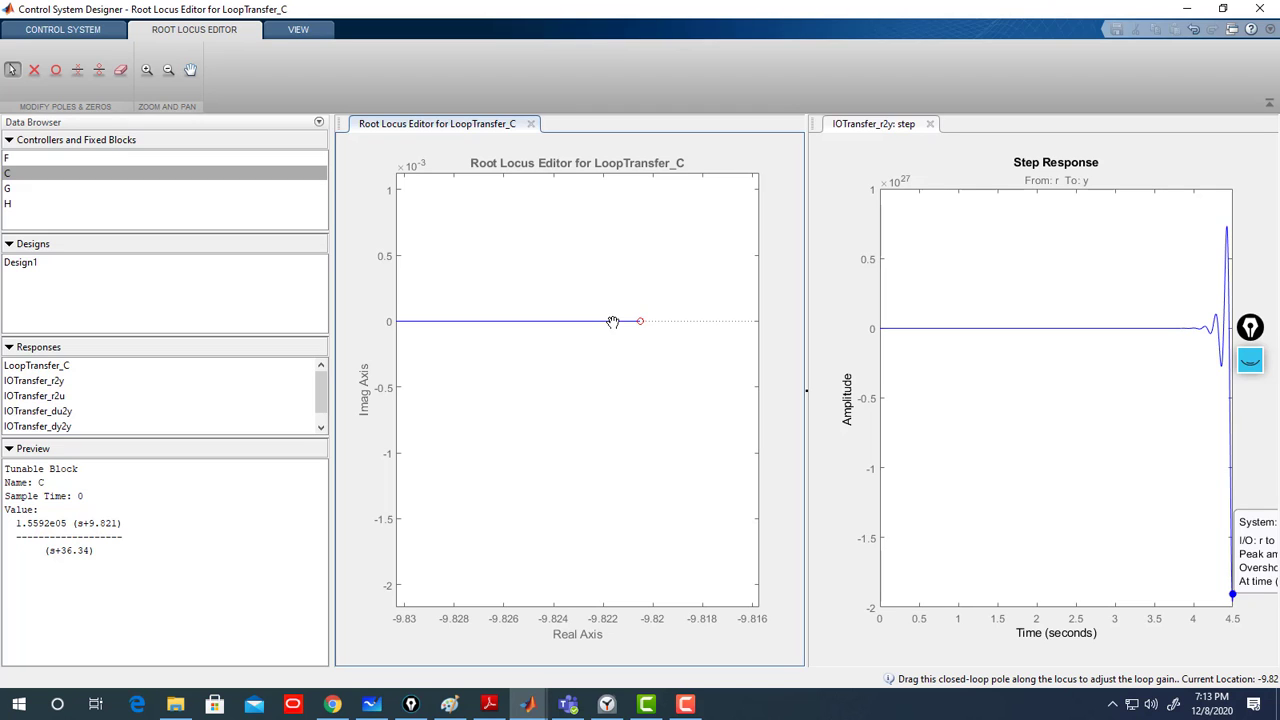
left_click_drag(615, 323, 634, 349)
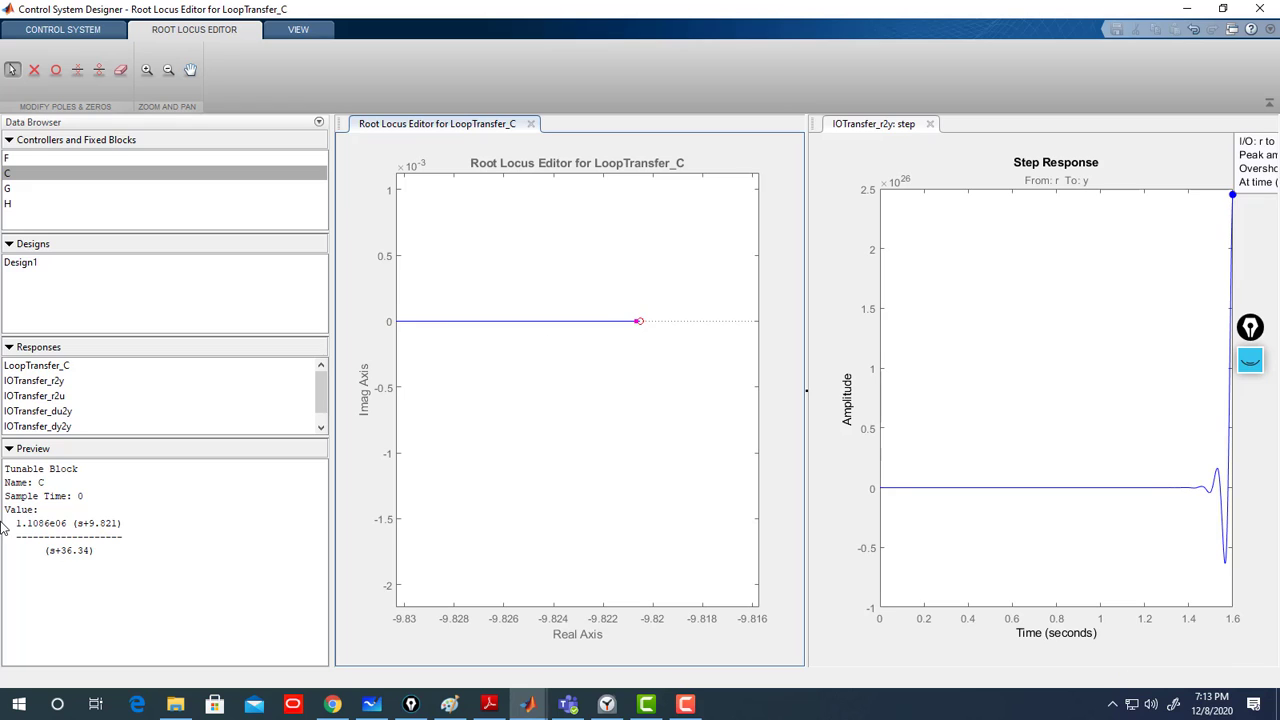
Reset the gain of compensator C to 1 in the Compensator Editor and close it.
double_click(30, 174)
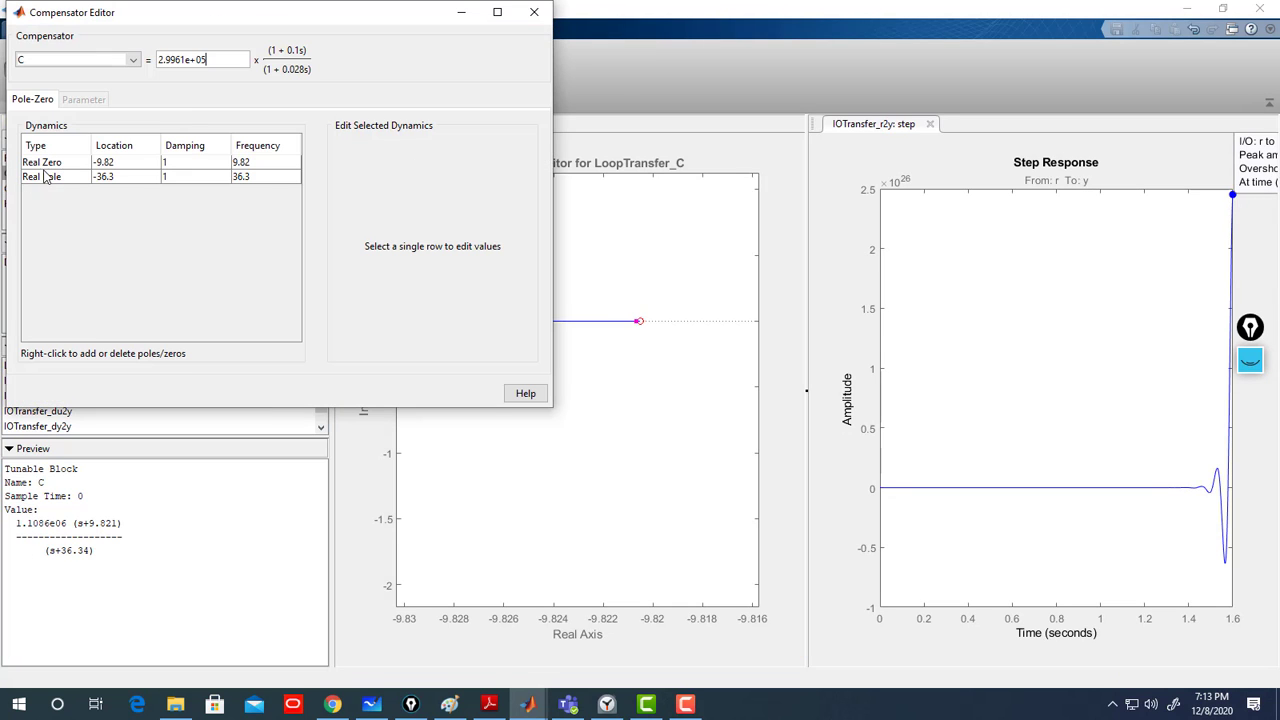
left_click_drag(209, 58, 126, 51)
type("1")
left_click(534, 12)
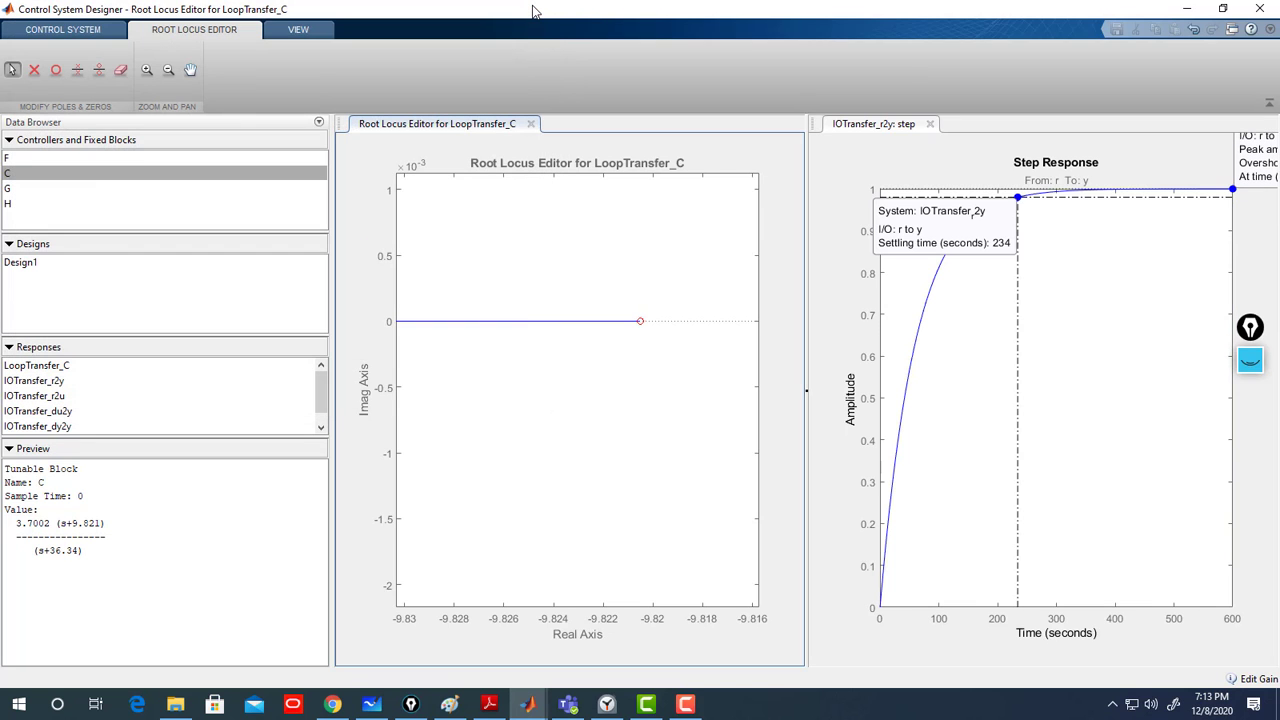
Move the compensator zero in stages along the real axis to about -6.84, steering the root locus to the design constraint intersection.
right_click(594, 271)
key("Escape")
left_click(146, 69)
right_click(515, 285)
left_click(549, 308)
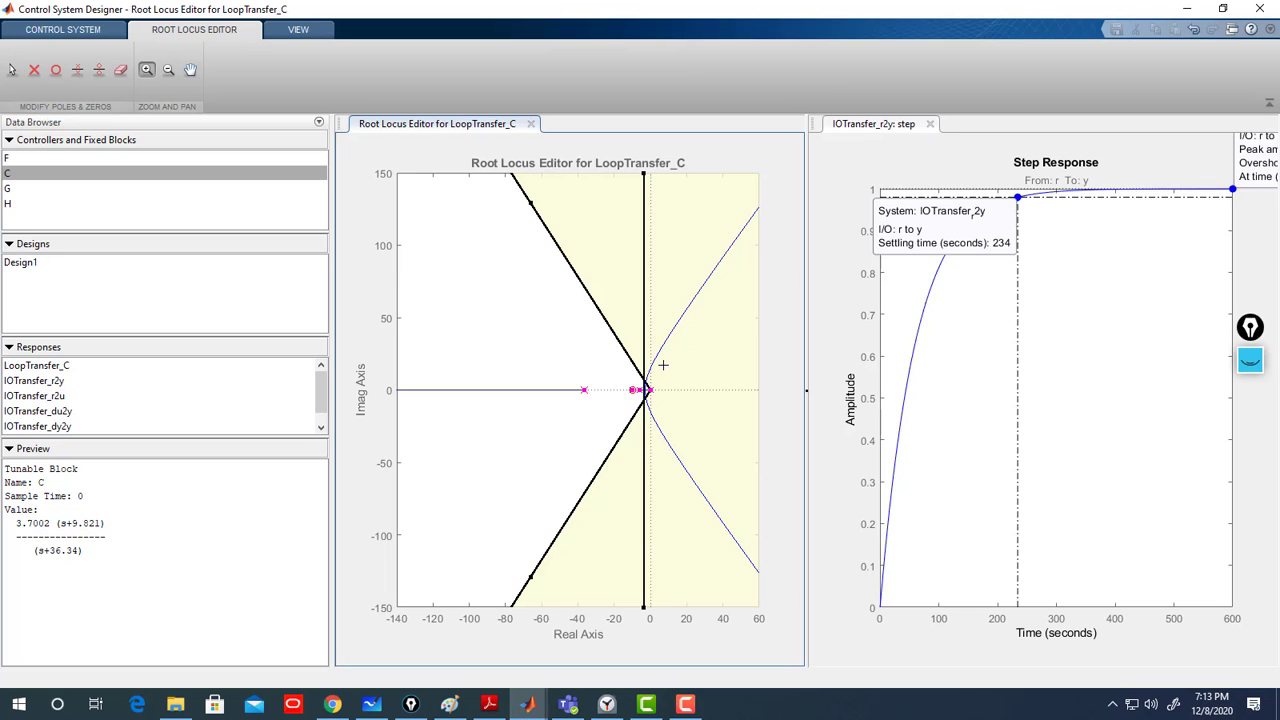
left_click_drag(650, 360, 567, 412)
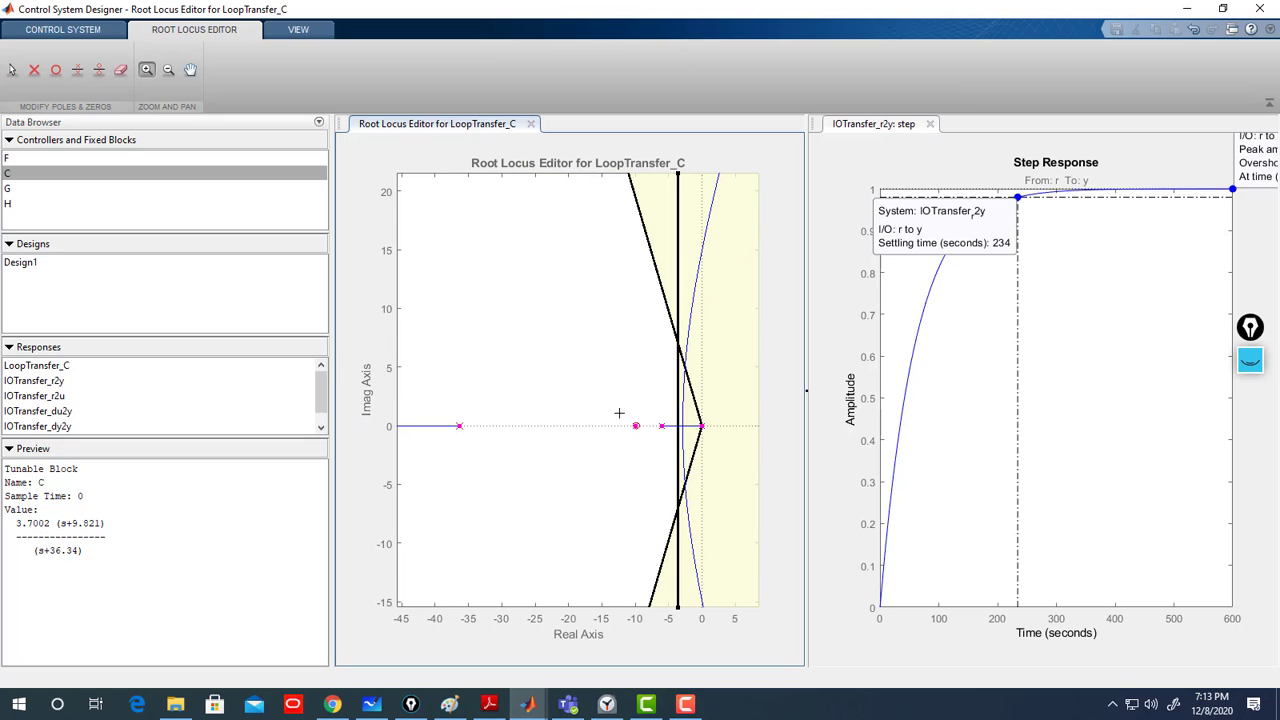
left_click(12, 70)
left_click_drag(647, 426, 651, 427)
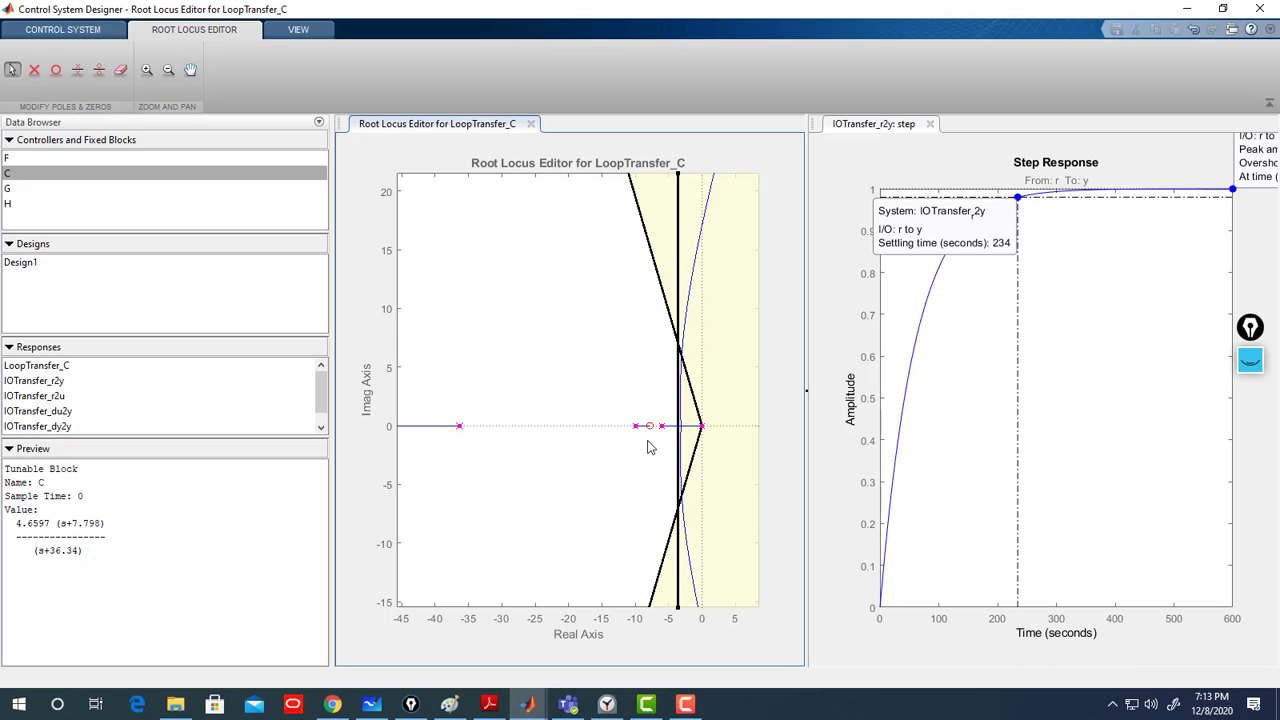
left_click_drag(650, 427, 656, 427)
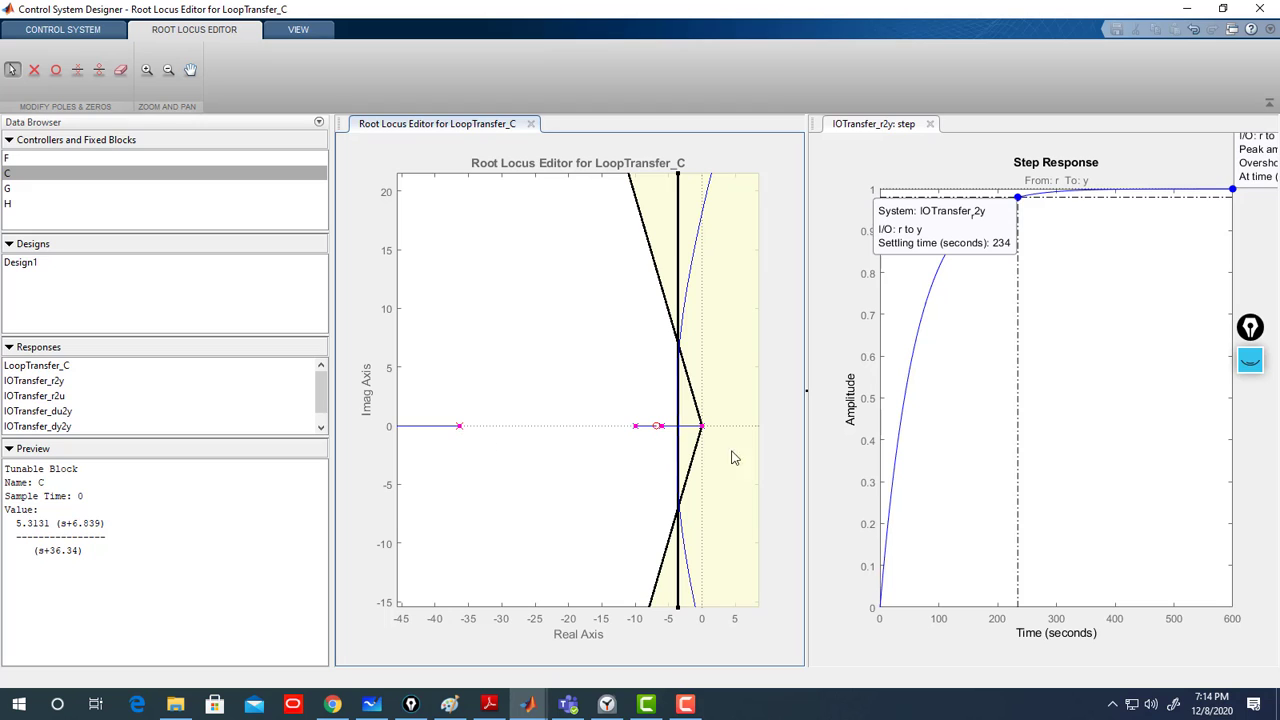
Move the upper closed-loop pole along the locus to about -3.4 + 6.8i, tuning the compensator gain to about 2313.
left_click_drag(703, 426, 673, 388)
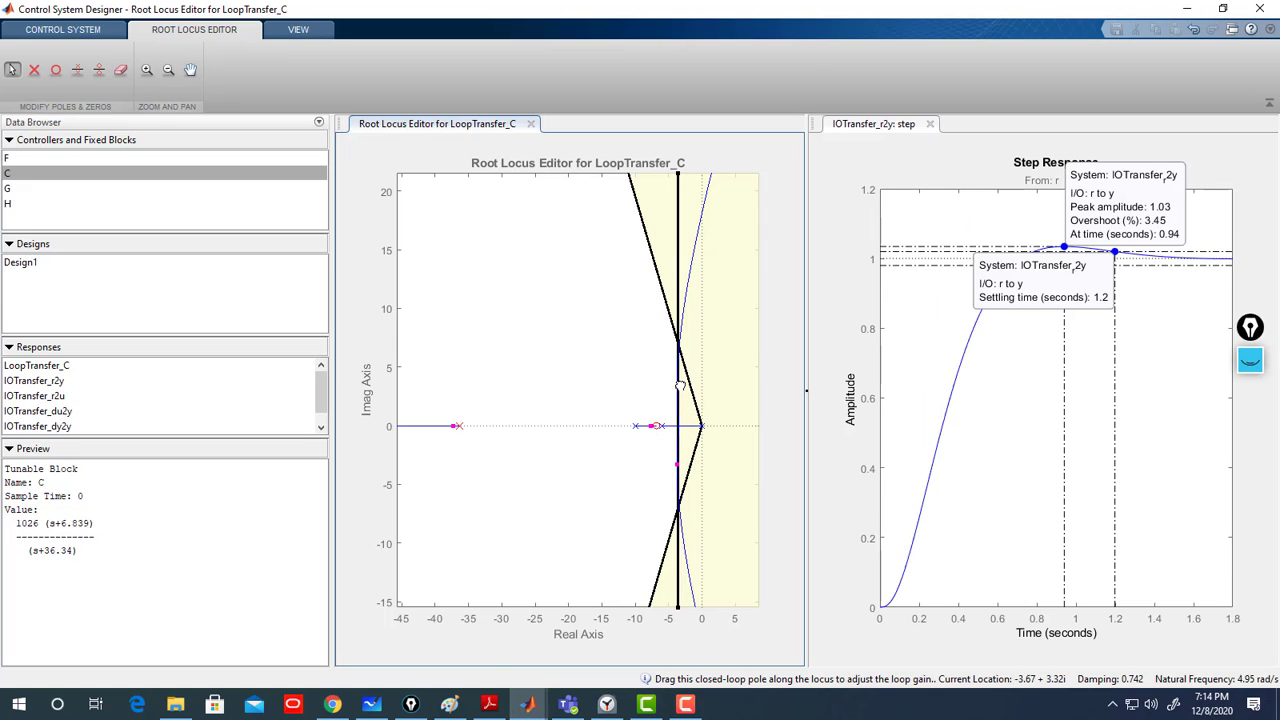
left_click_drag(679, 388, 678, 368)
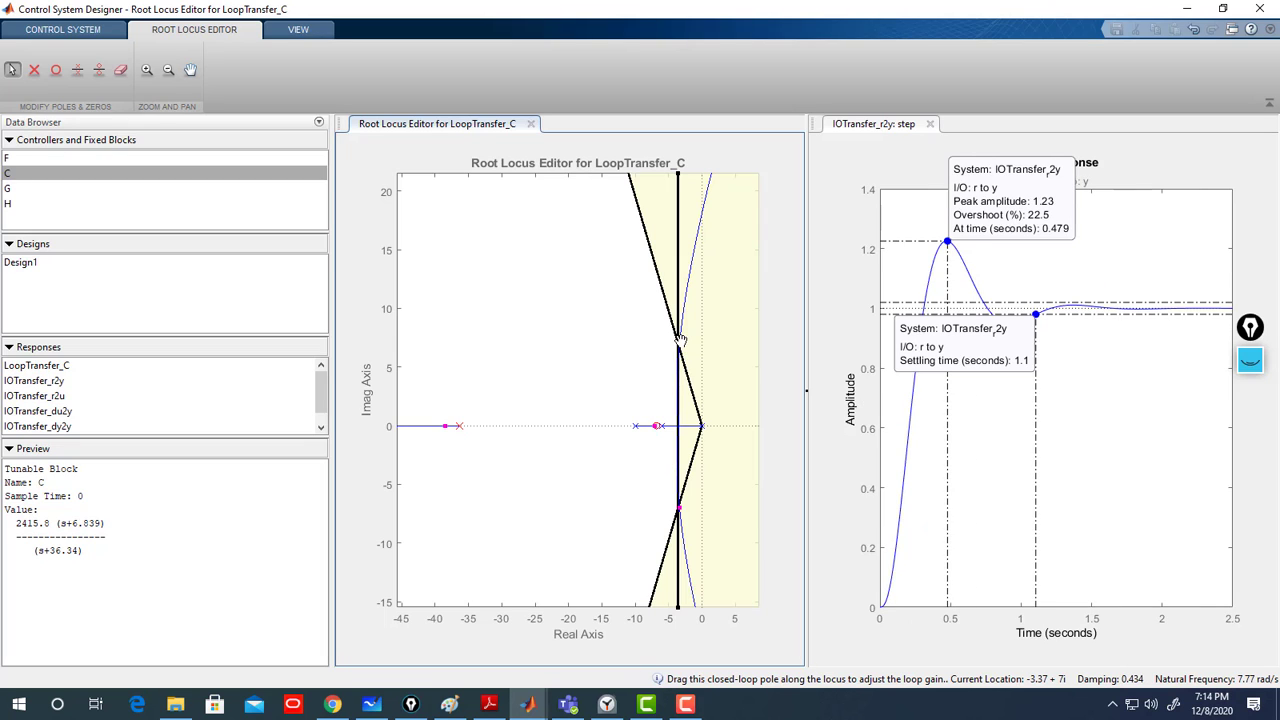
left_click_drag(680, 343, 680, 351)
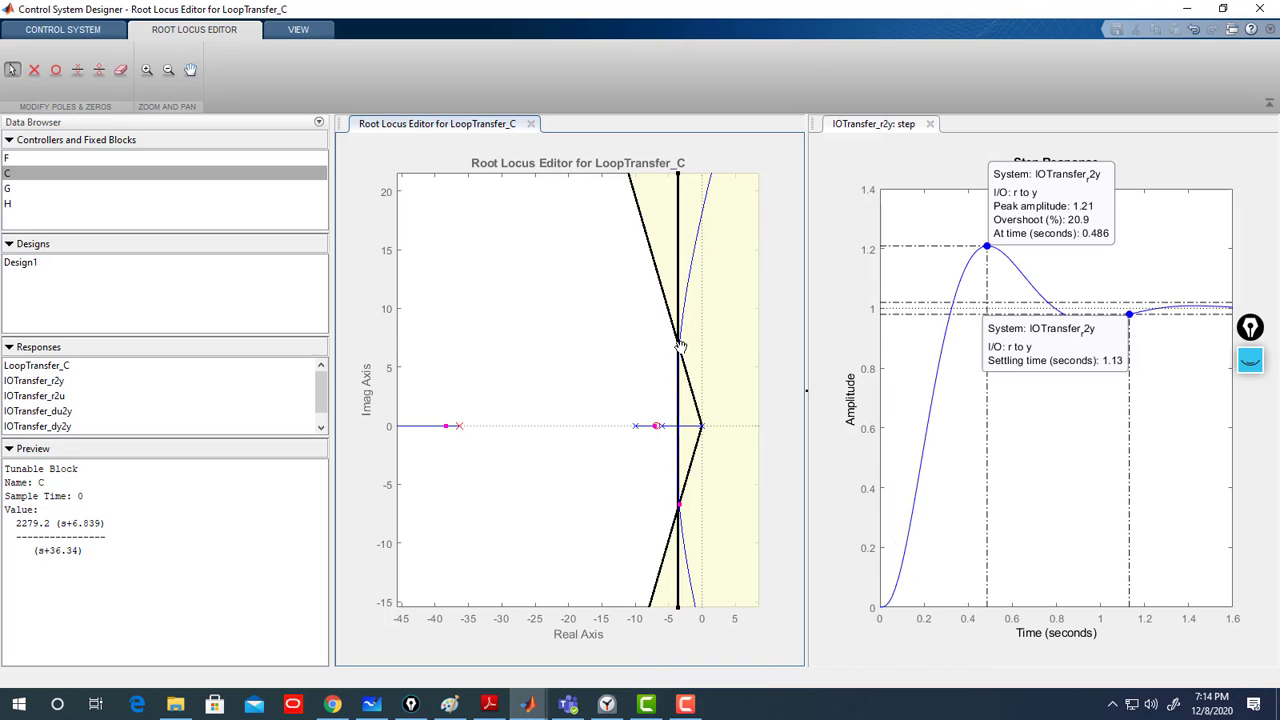
left_click_drag(677, 347, 678, 352)
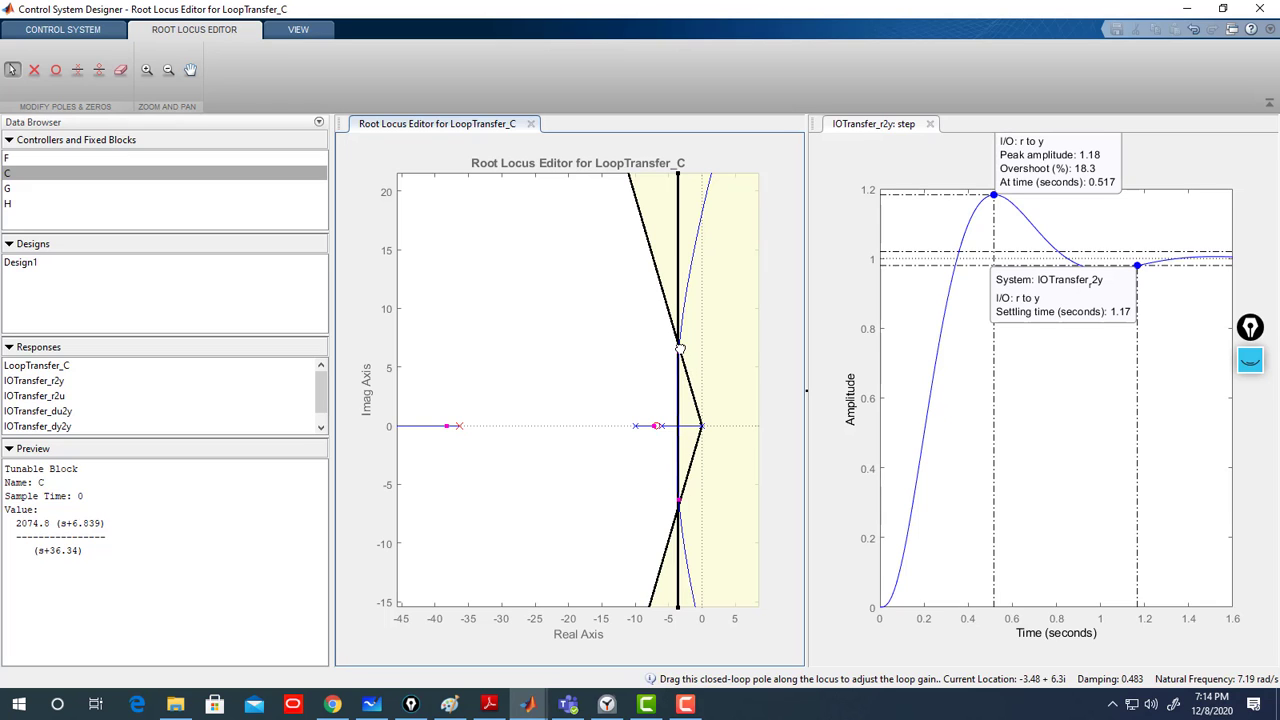
left_click_drag(680, 350, 679, 350)
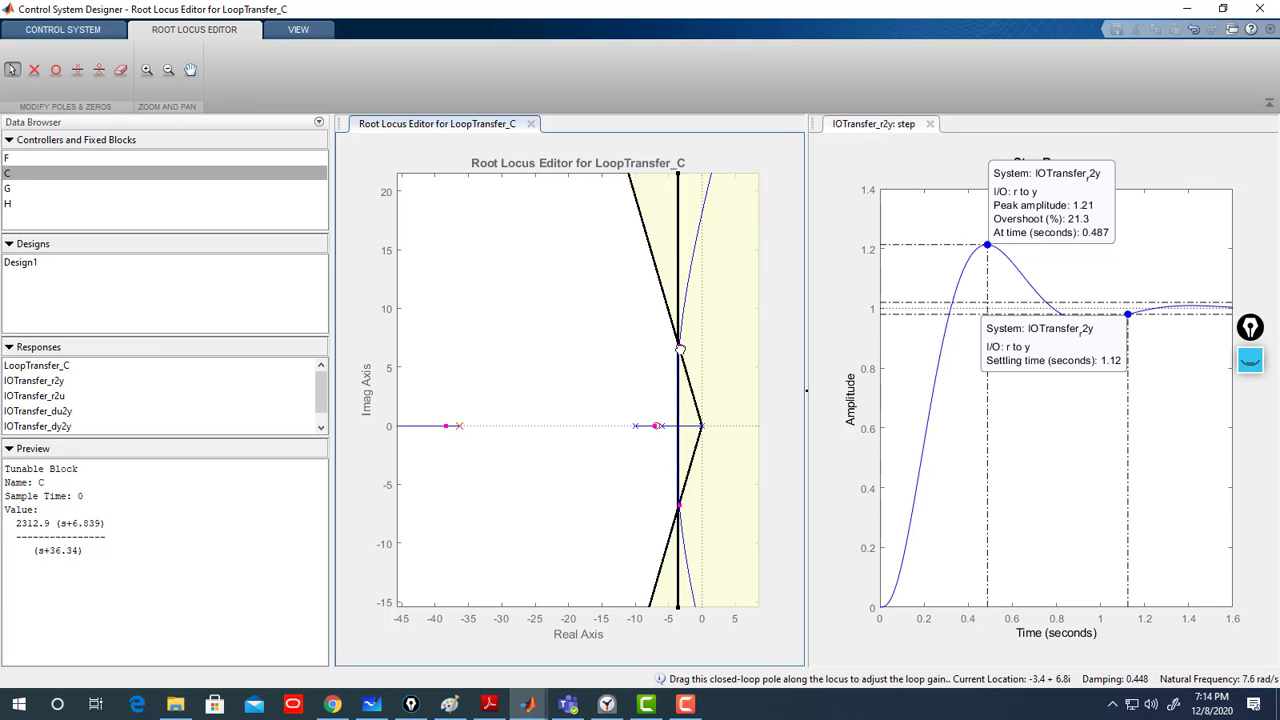
Examine the gain, zero and pole of compensator C in the Compensator Editor and close it.
left_click(41, 176)
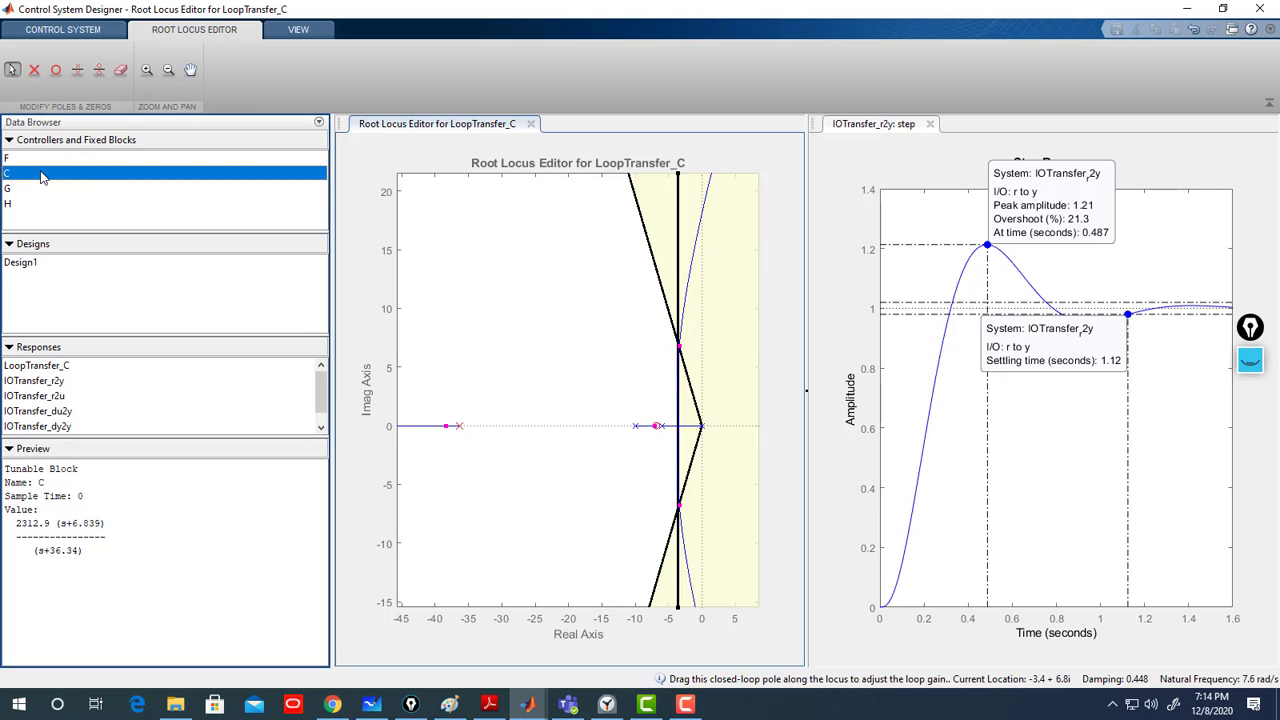
double_click(41, 176)
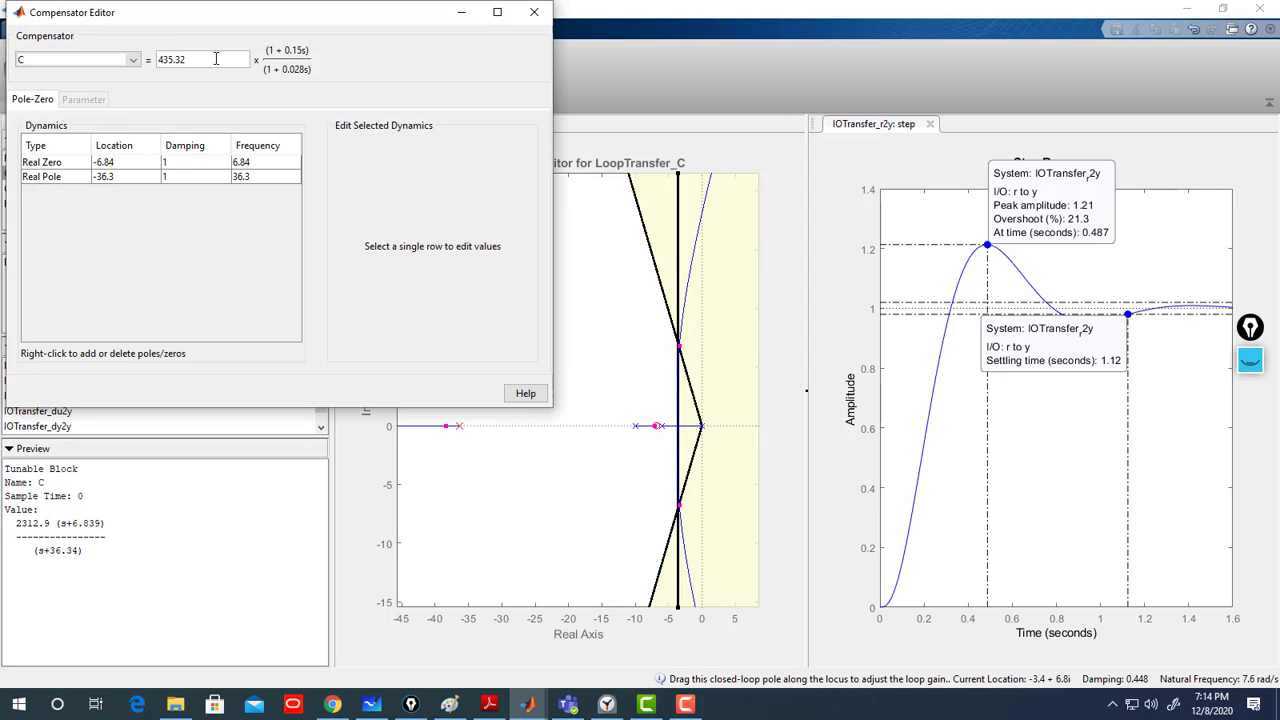
left_click_drag(241, 14, 453, 56)
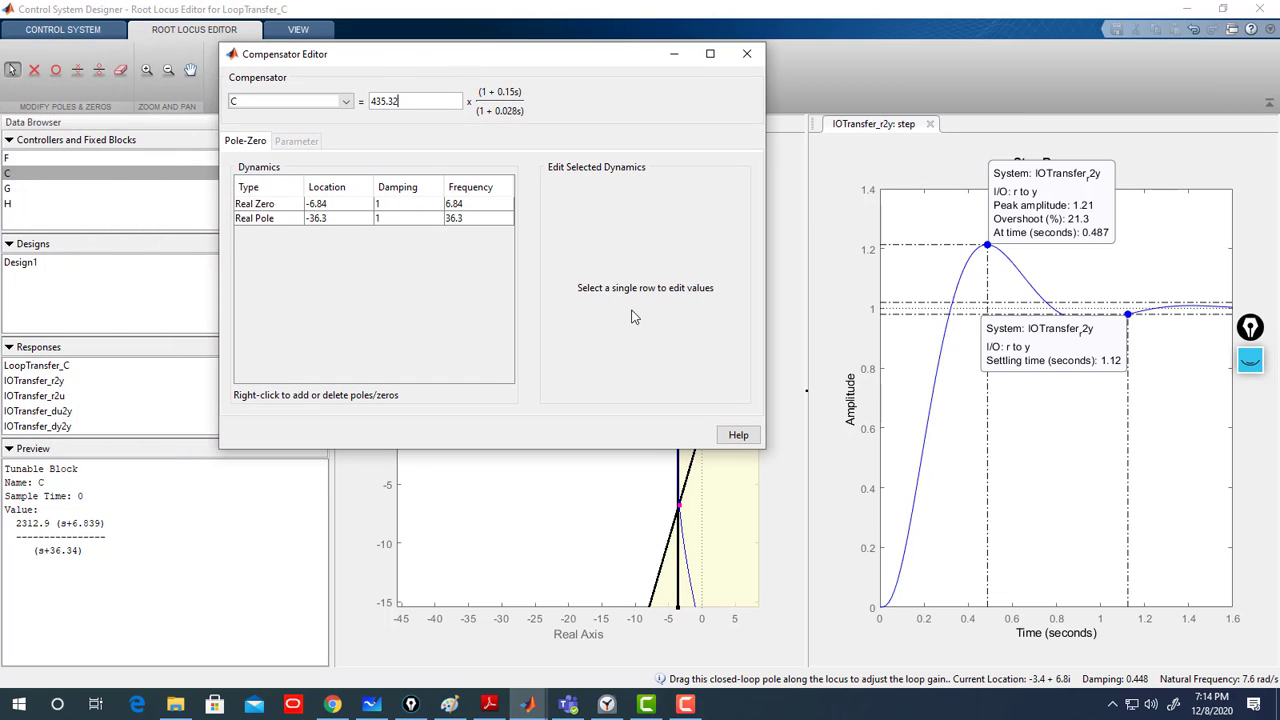
left_click(746, 54)
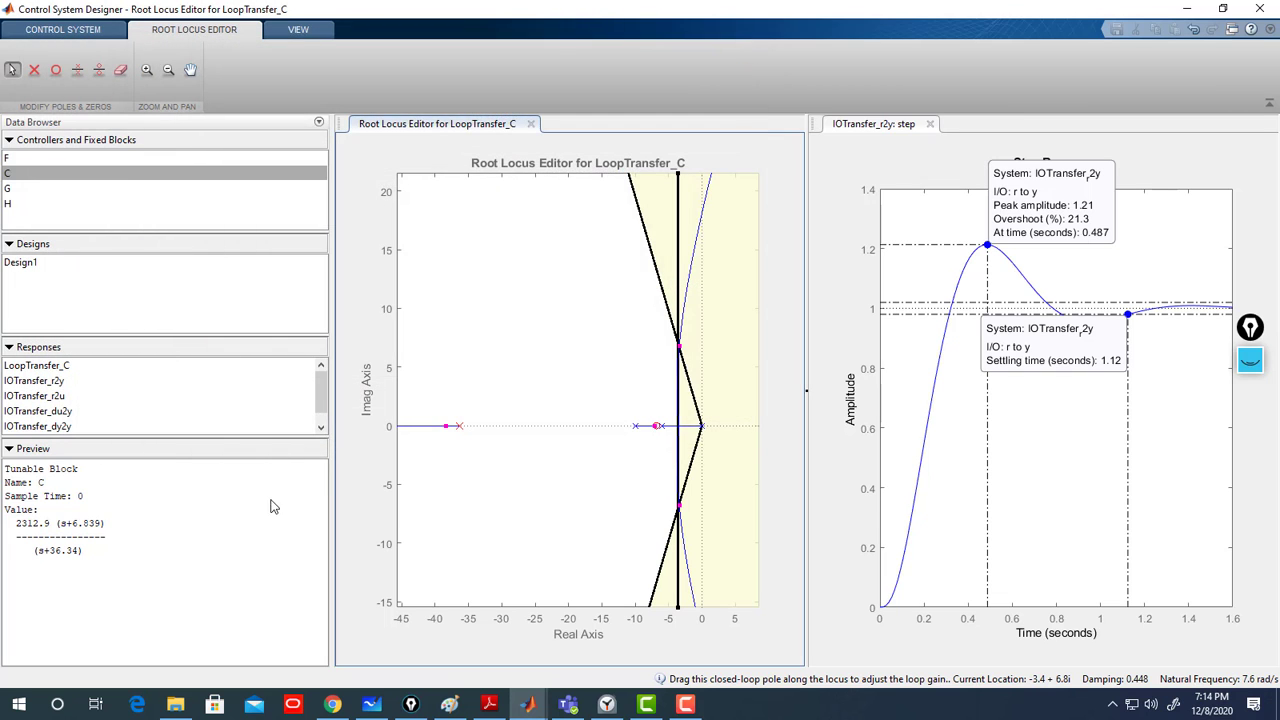
left_click(16, 188)
left_click(40, 175)
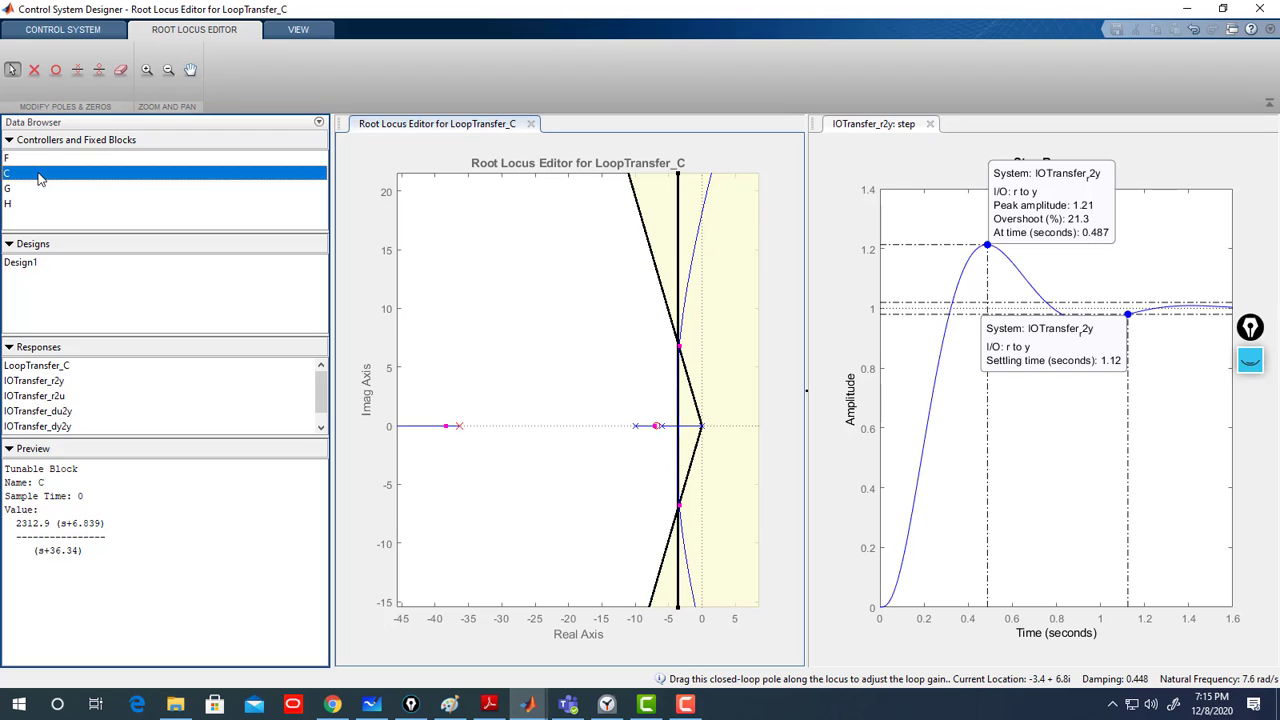
Set the compensator format preference to Zero/pole/gain and apply it.
left_click(75, 29)
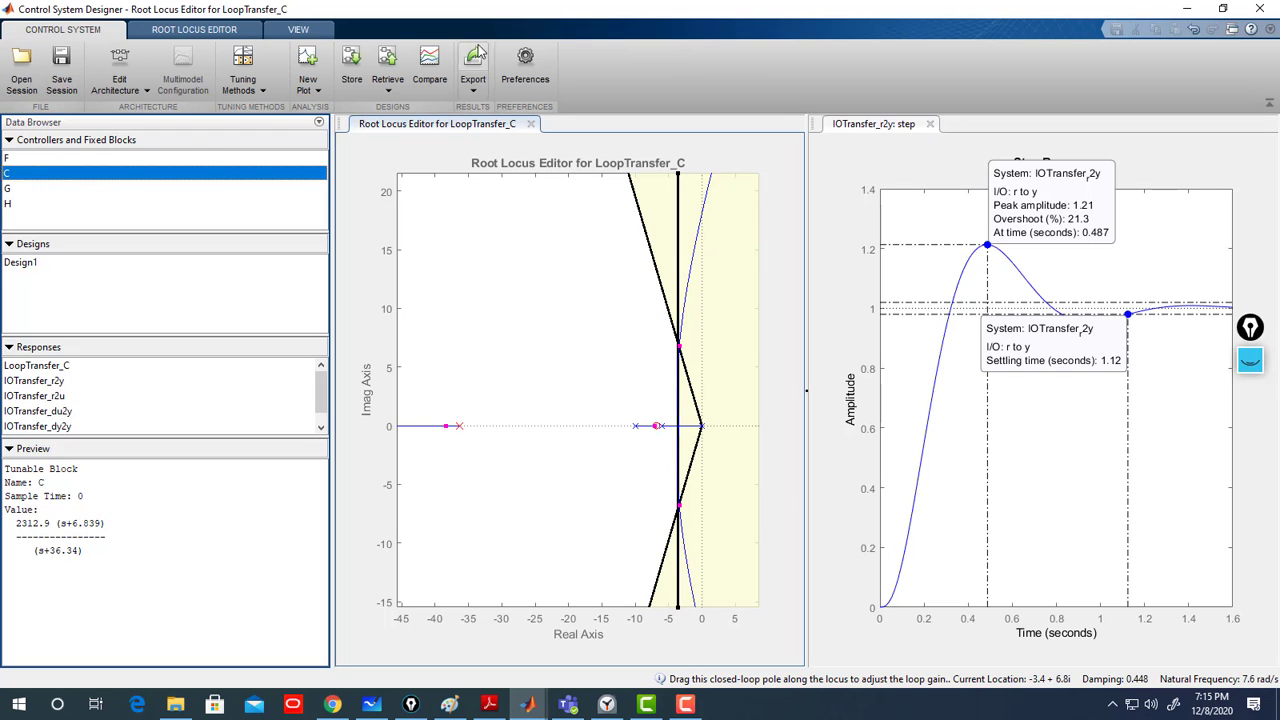
left_click(526, 66)
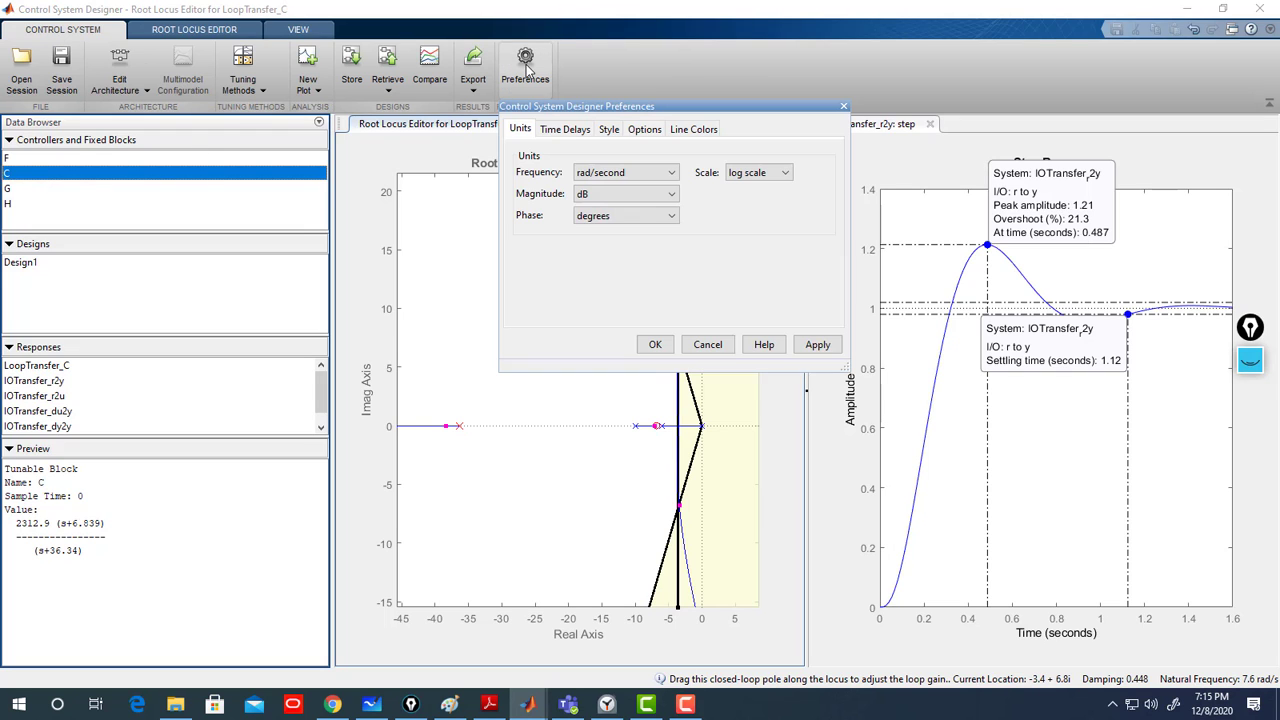
left_click(644, 129)
left_click(526, 239)
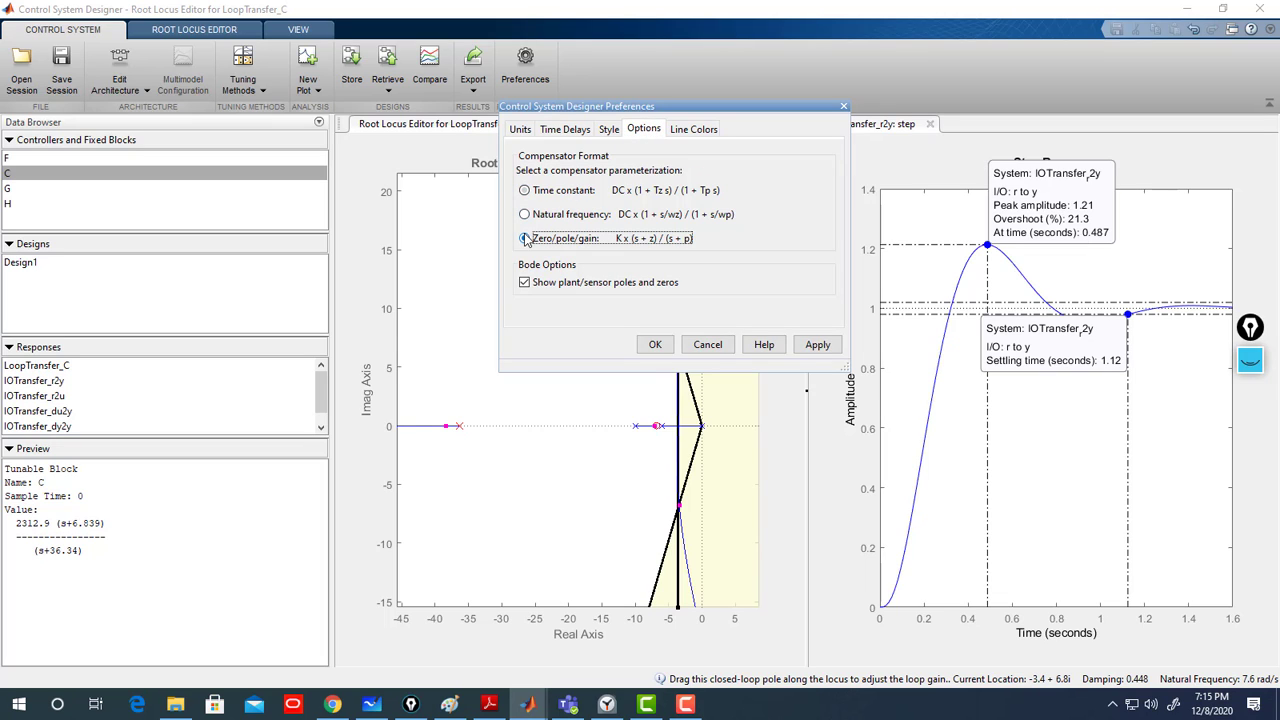
left_click(812, 346)
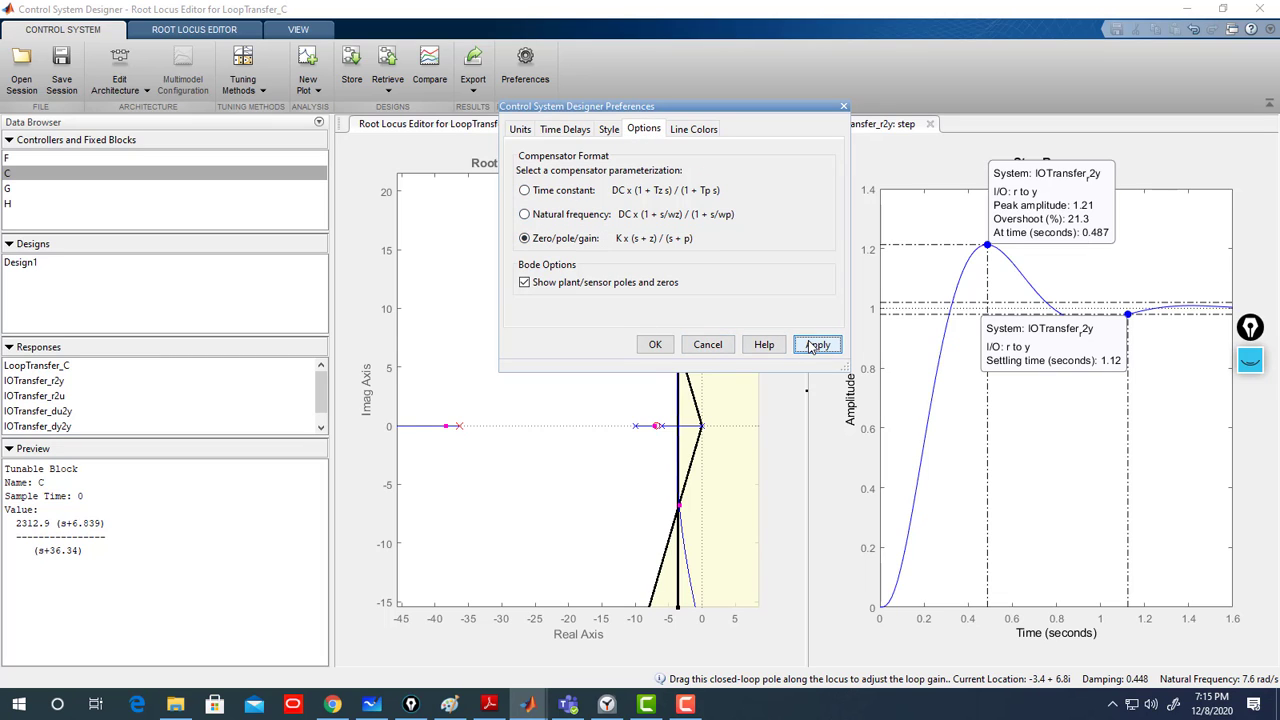
left_click(655, 344)
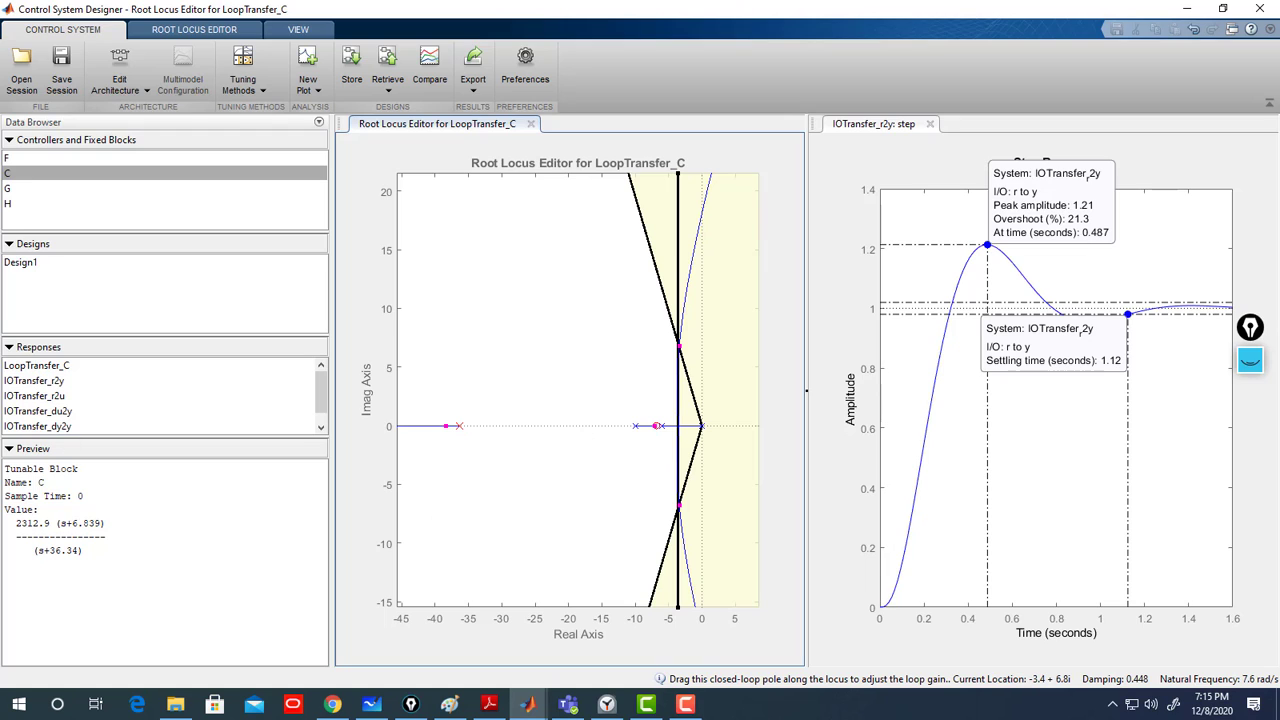
Open compensator C in the Compensator Editor and set its gain to 2300.
left_click(35, 175)
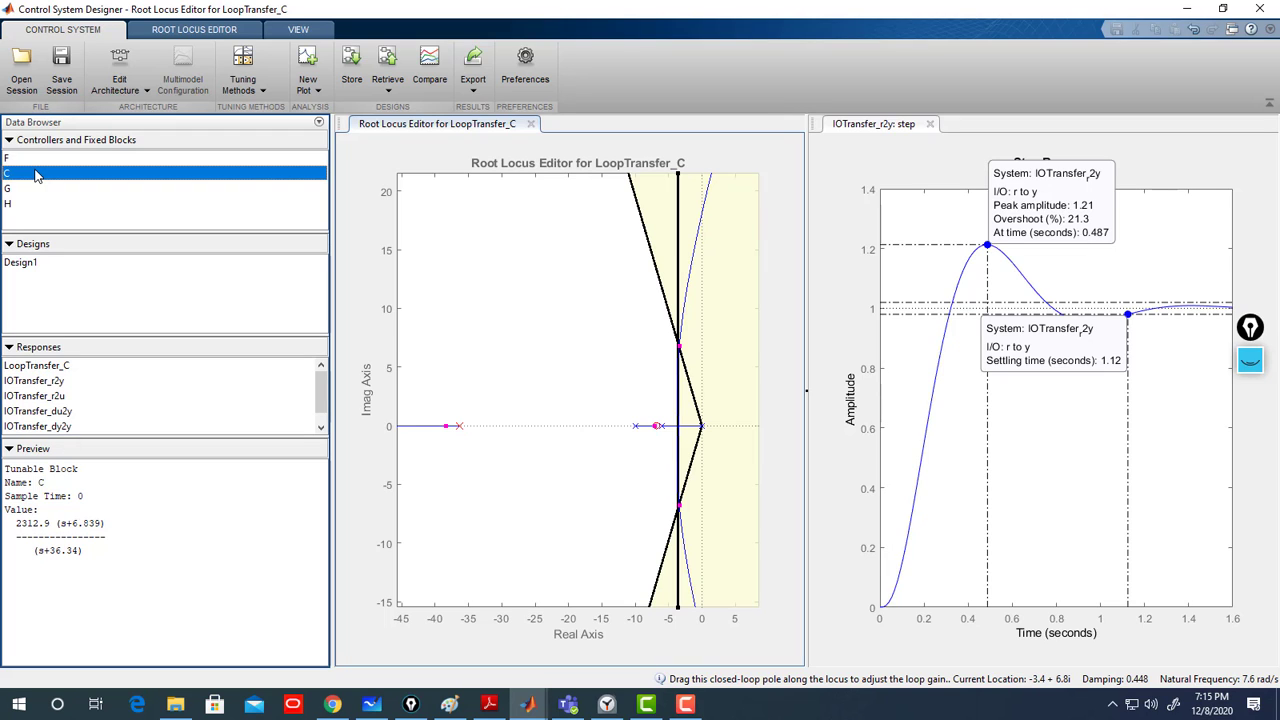
double_click(35, 175)
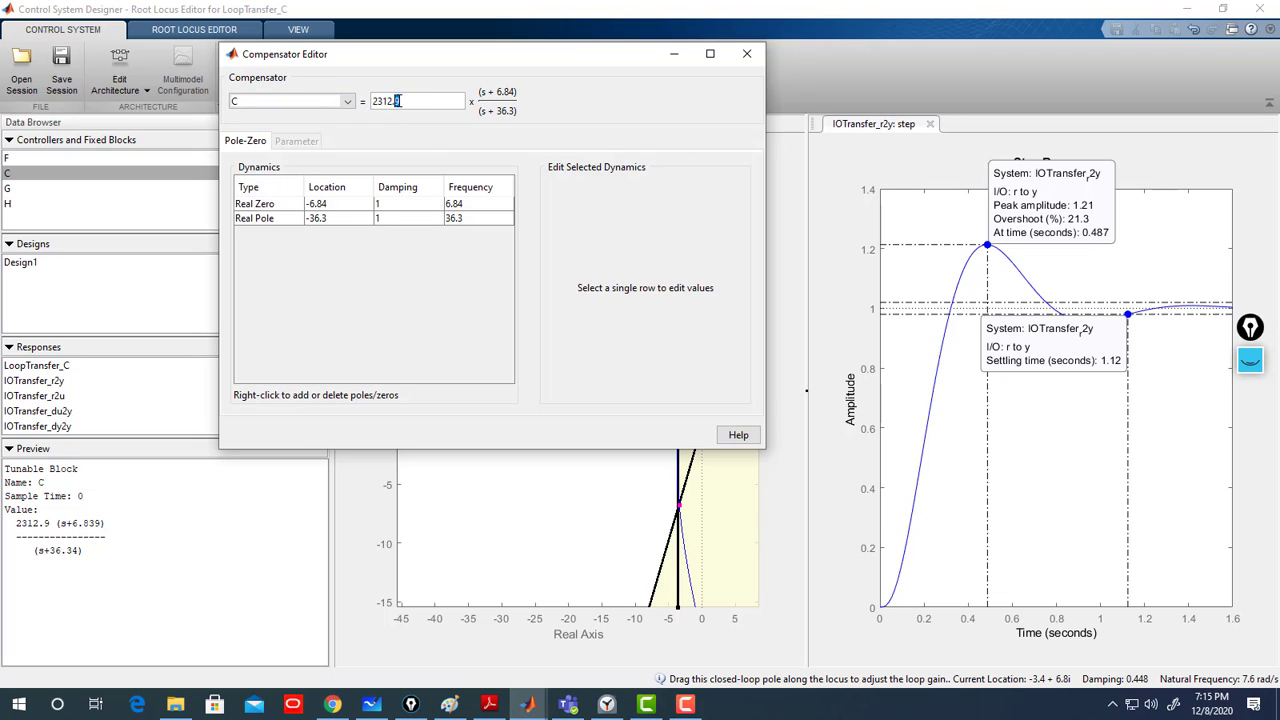
left_click_drag(402, 101, 363, 105)
type("2300")
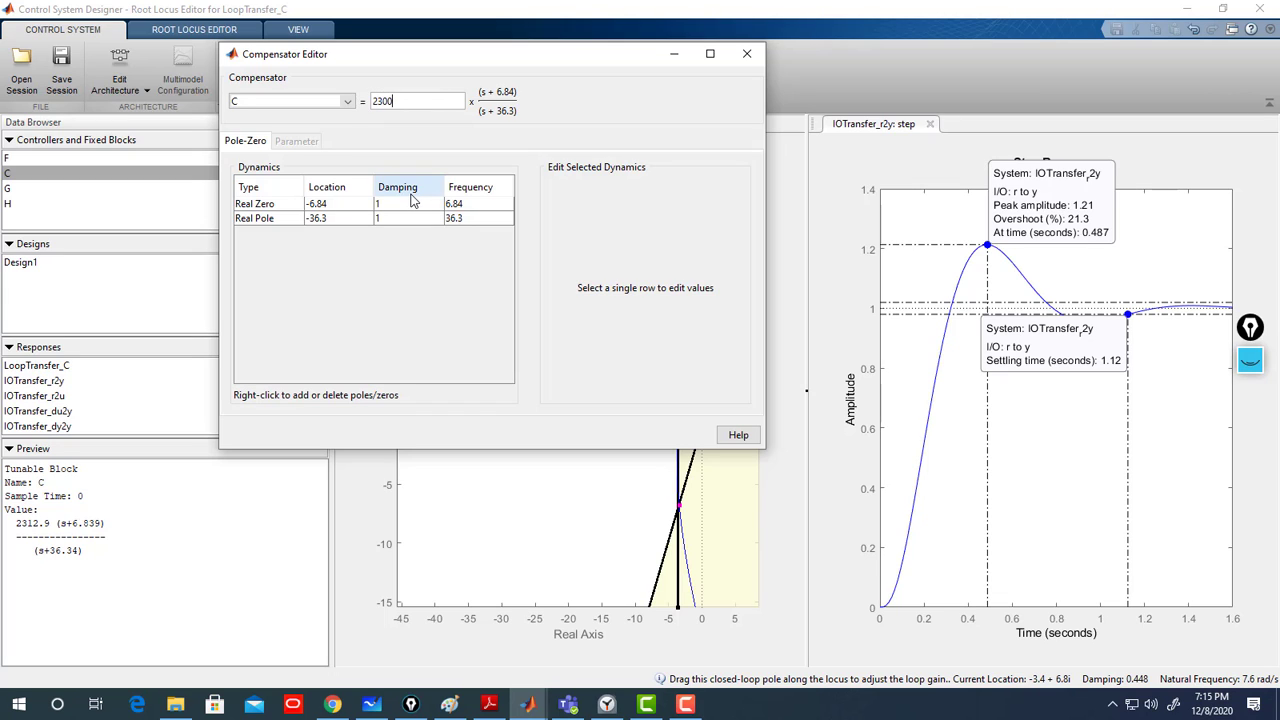
left_click(348, 103)
left_click(287, 129)
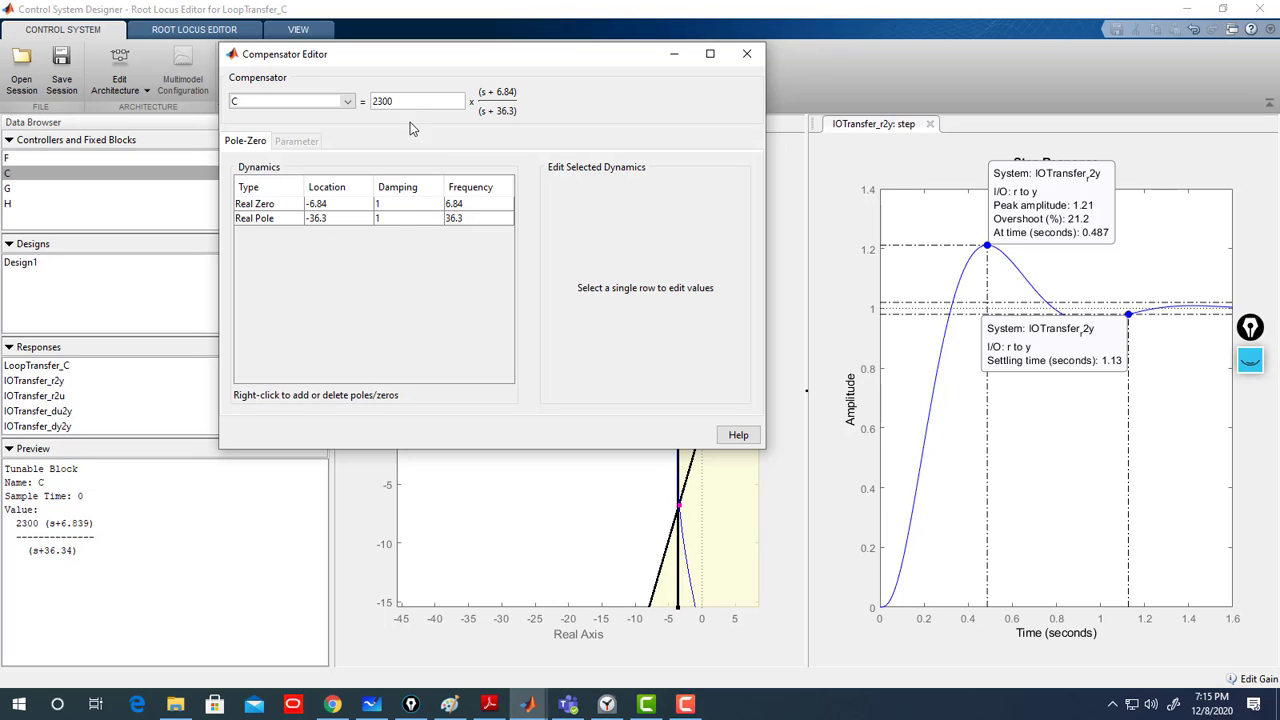
Set the gain of compensator C to 2200 and close the Compensator Editor.
double_click(396, 101)
type("22")
left_click(347, 101)
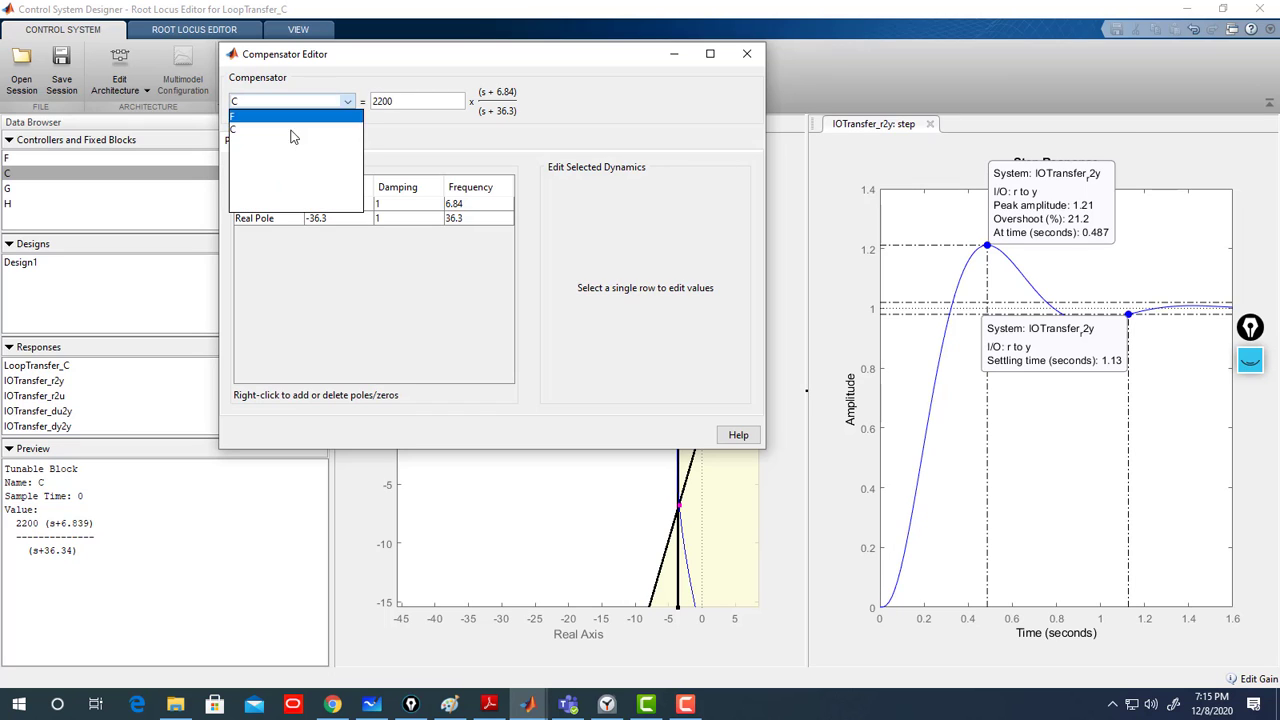
left_click(283, 141)
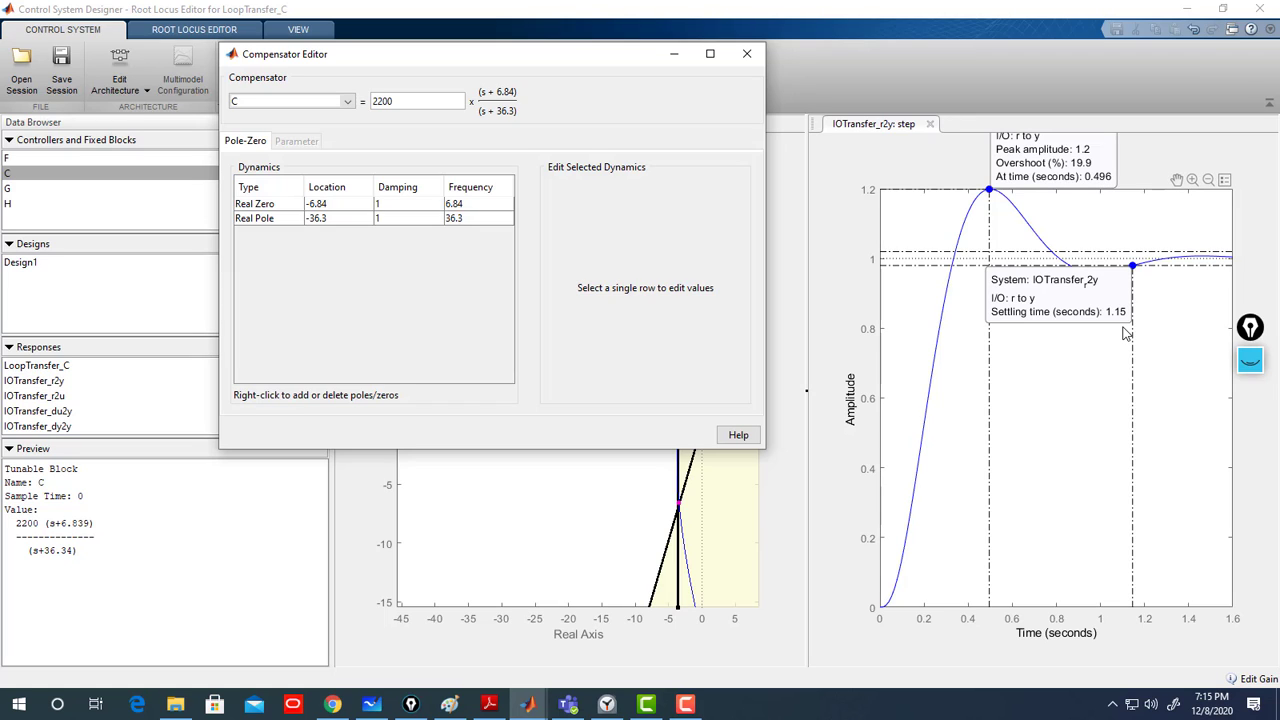
left_click(745, 55)
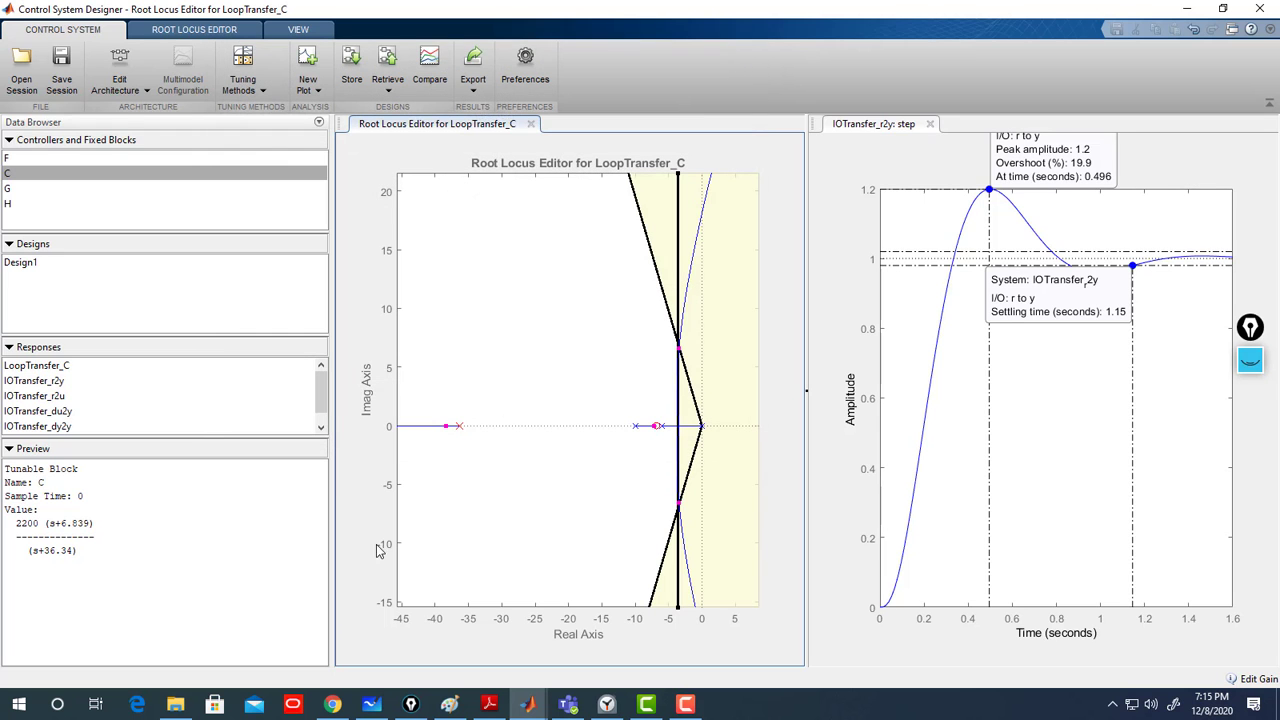
Check the required settling time on the whiteboard, and move the upper closed-loop pole along the locus to about -3.31 + 7.31i.
left_click(370, 705)
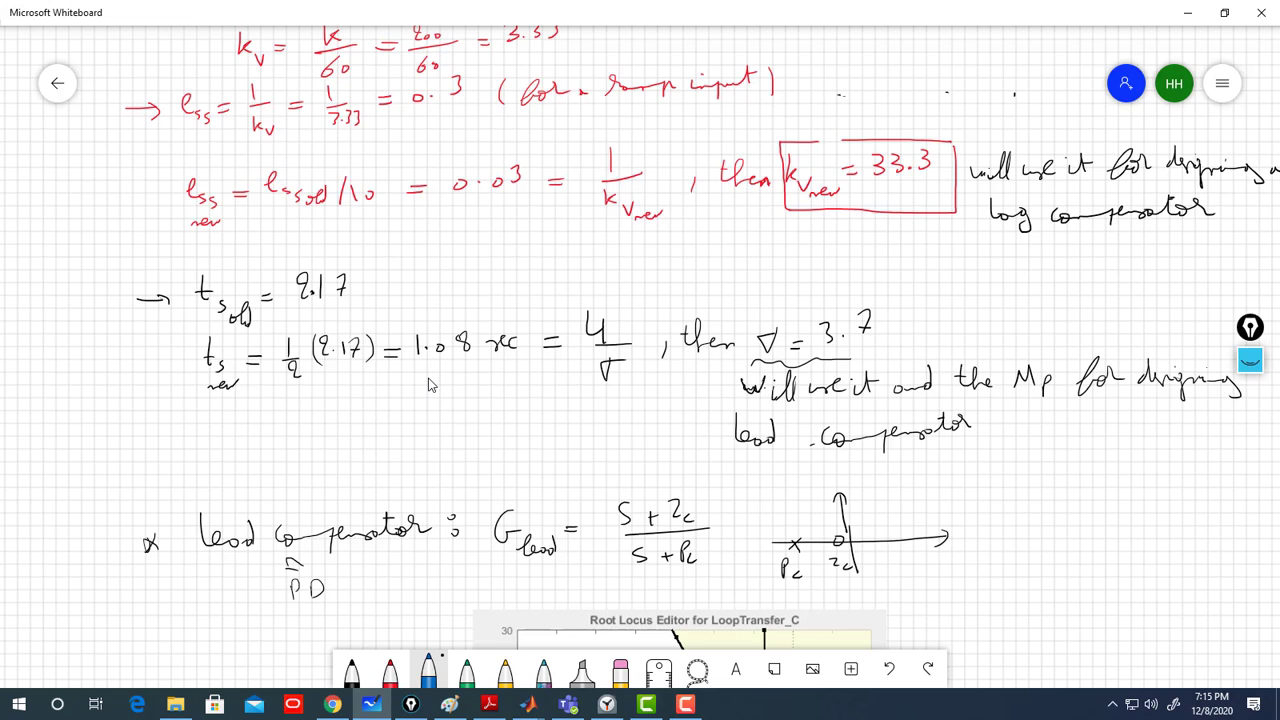
left_click(1188, 13)
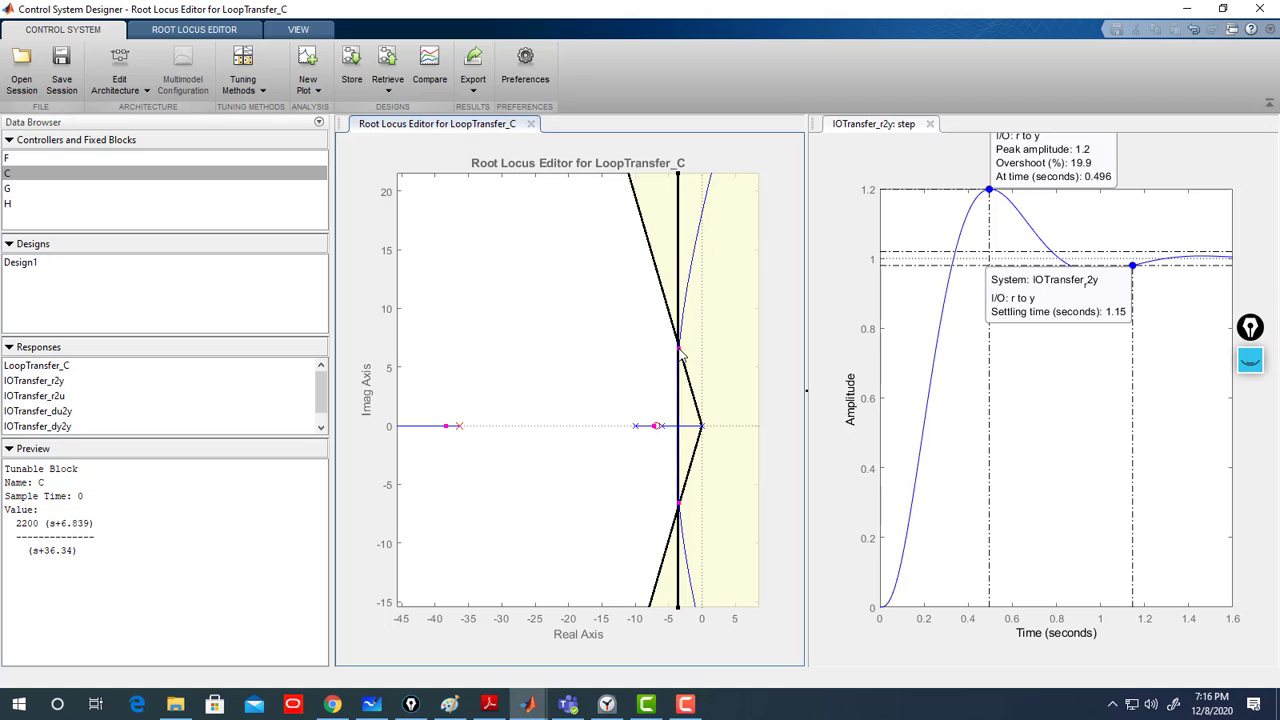
left_click_drag(679, 348, 680, 332)
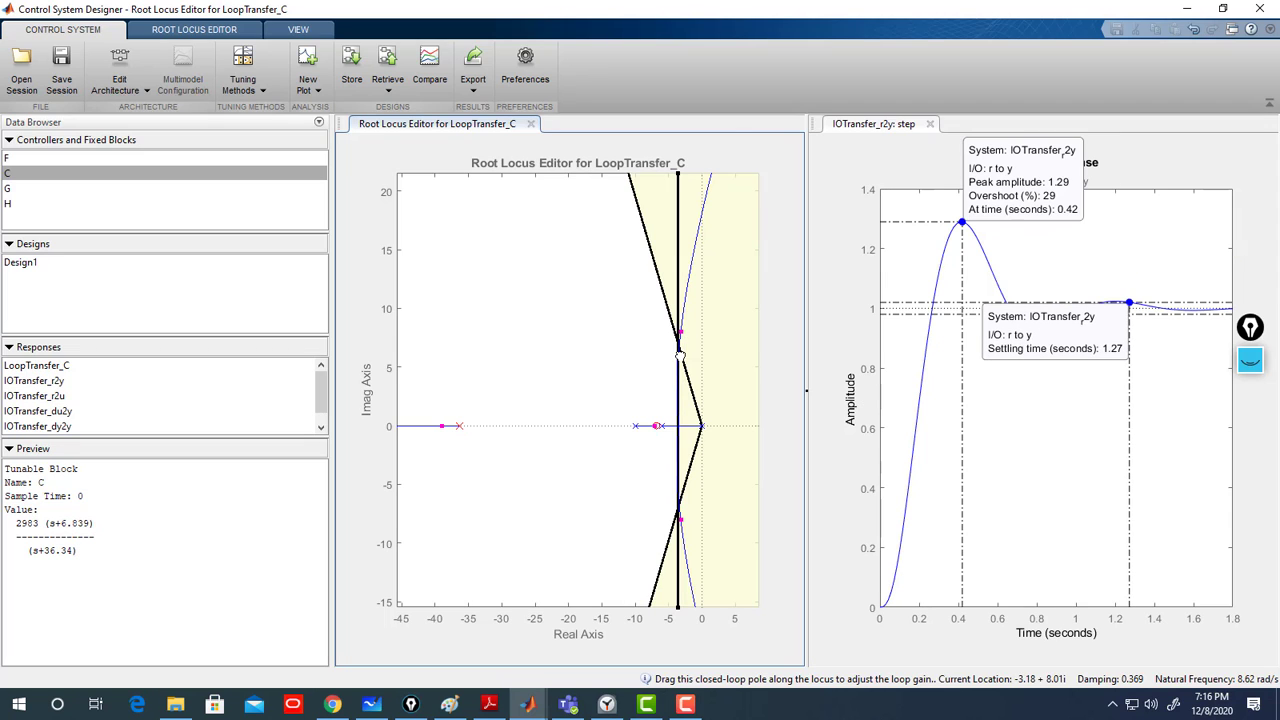
mouse_move(680, 336)
left_mouse_down()
mouse_move(680, 358)
mouse_move(680, 340)
left_mouse_up()
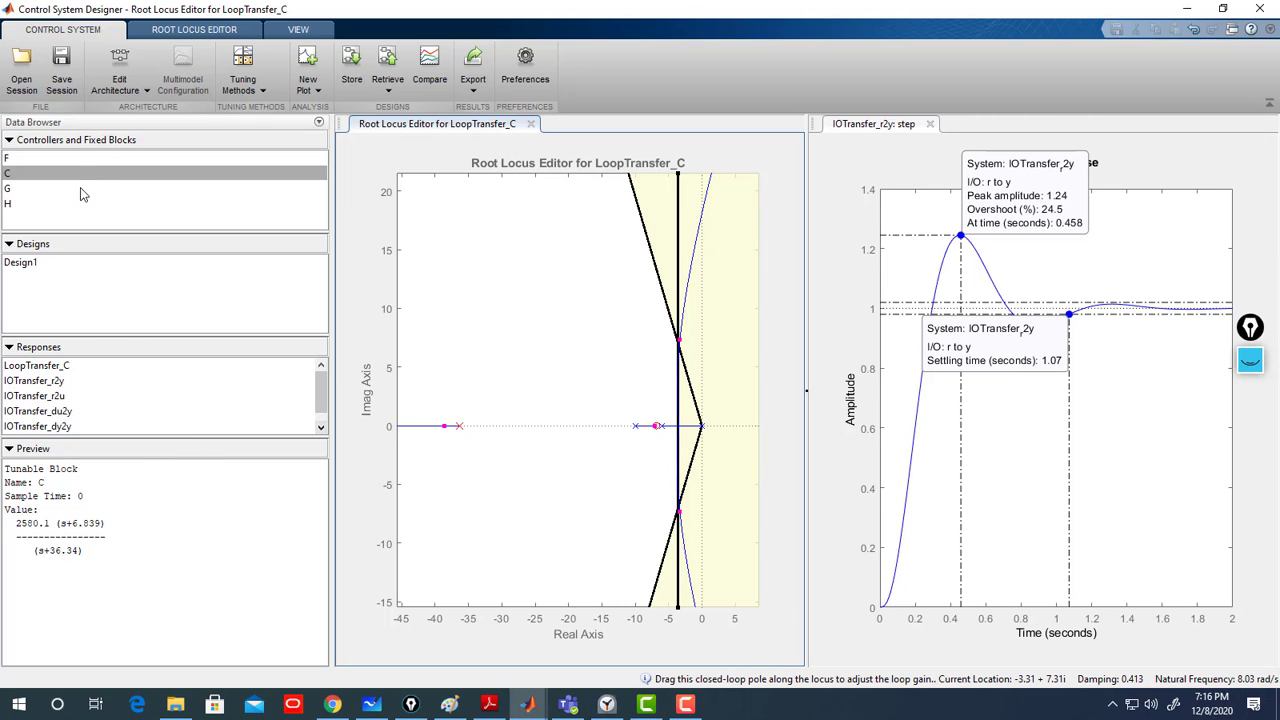
Restore the gain of compensator C to 2200 in the Compensator Editor and close it.
left_click(55, 176)
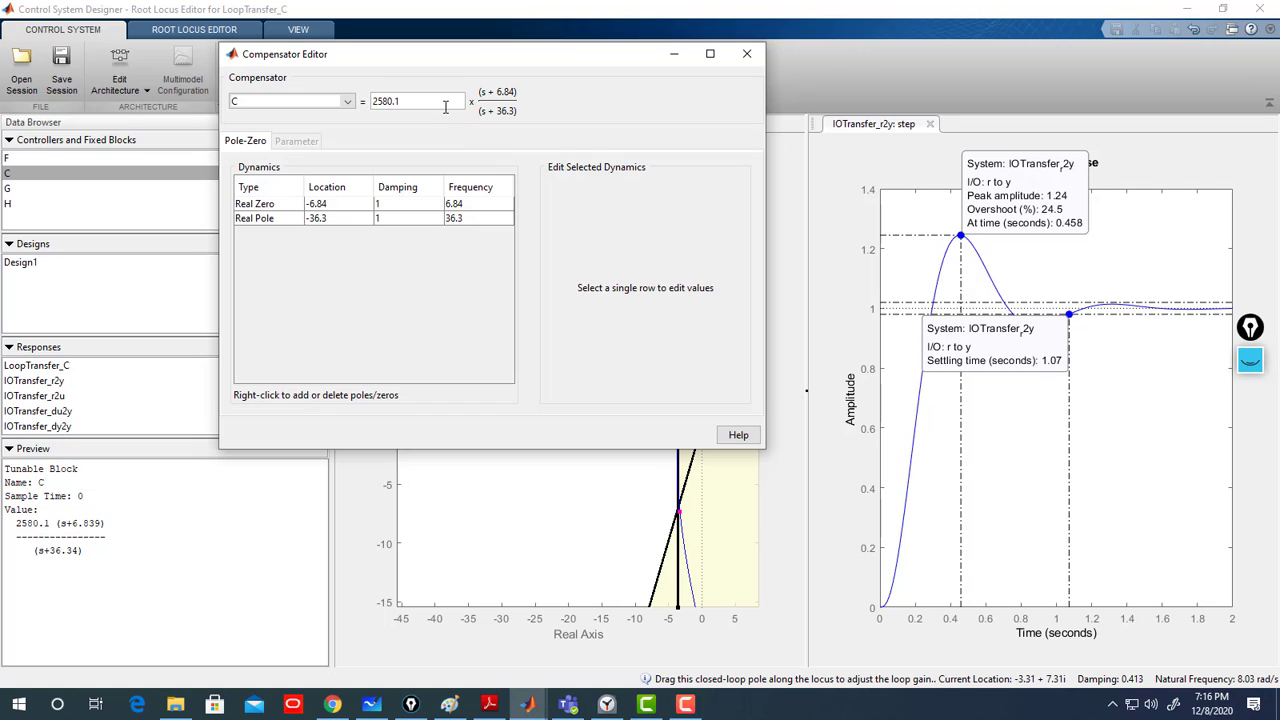
left_click_drag(412, 102, 344, 96)
type("2200")
left_click(344, 96)
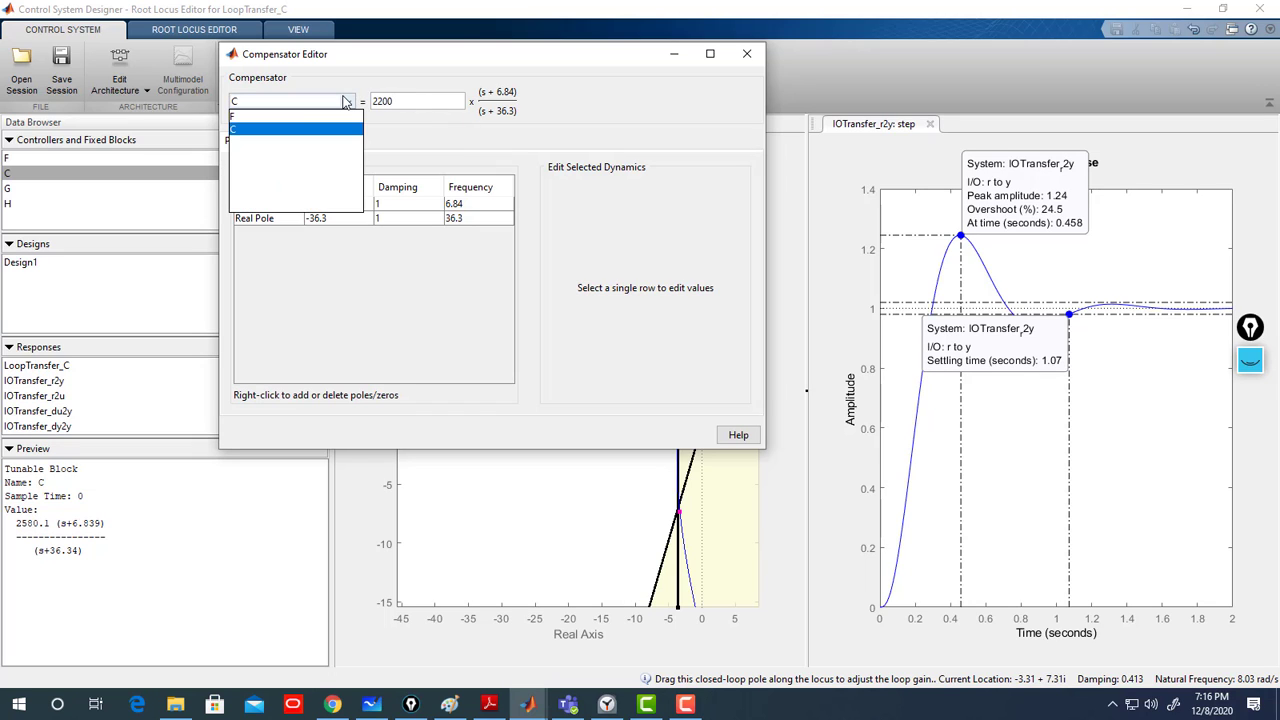
left_click(270, 128)
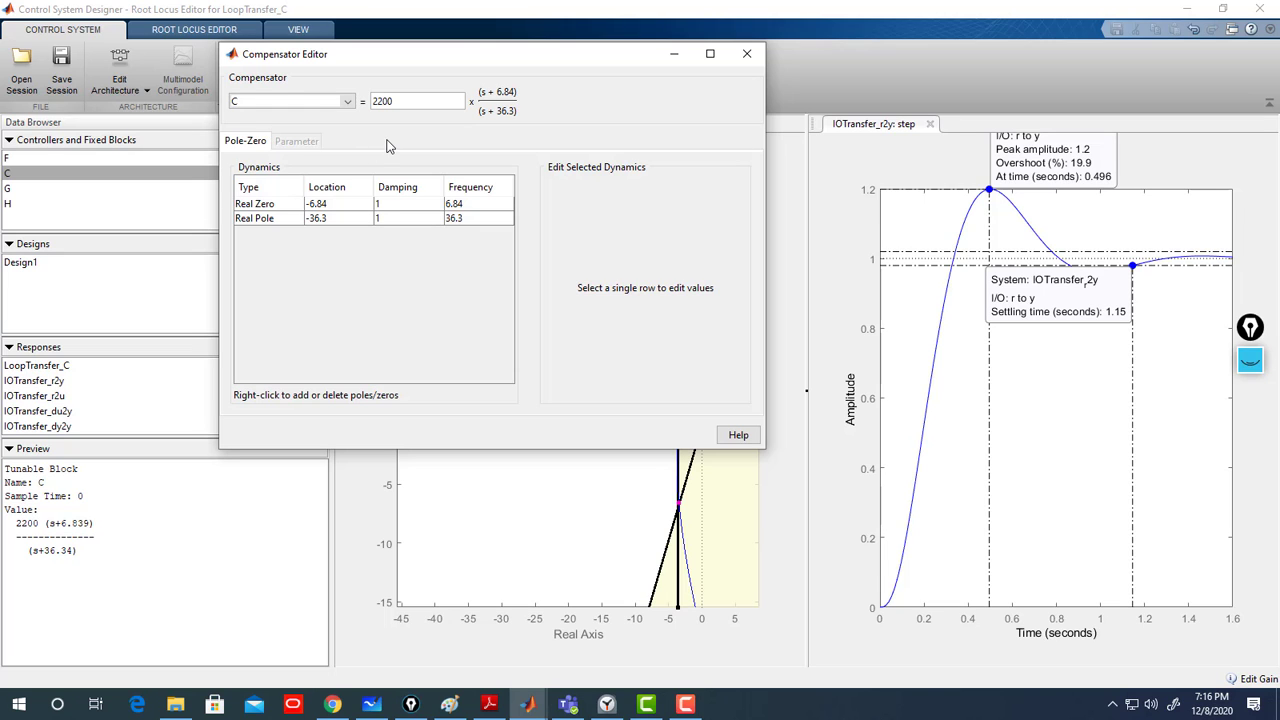
left_click(746, 53)
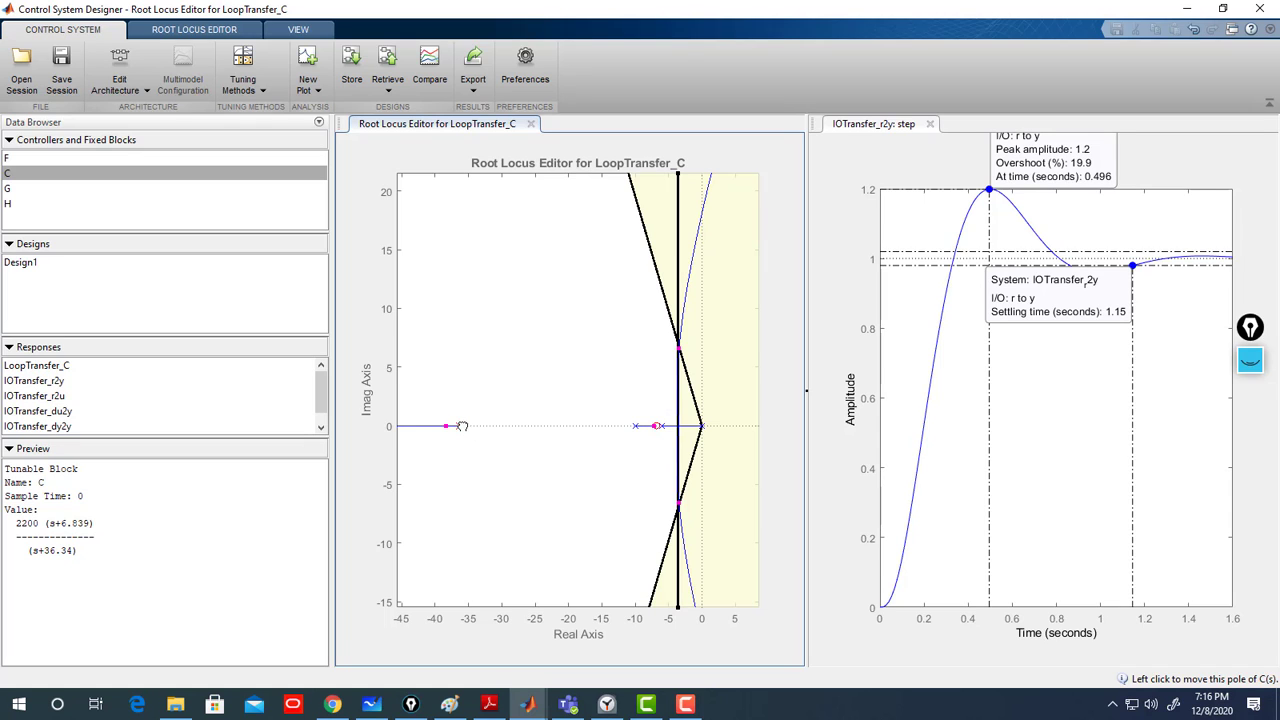
Try different compensator pole positions along the real axis, ending at about -45.3.
left_click_drag(458, 427, 469, 425)
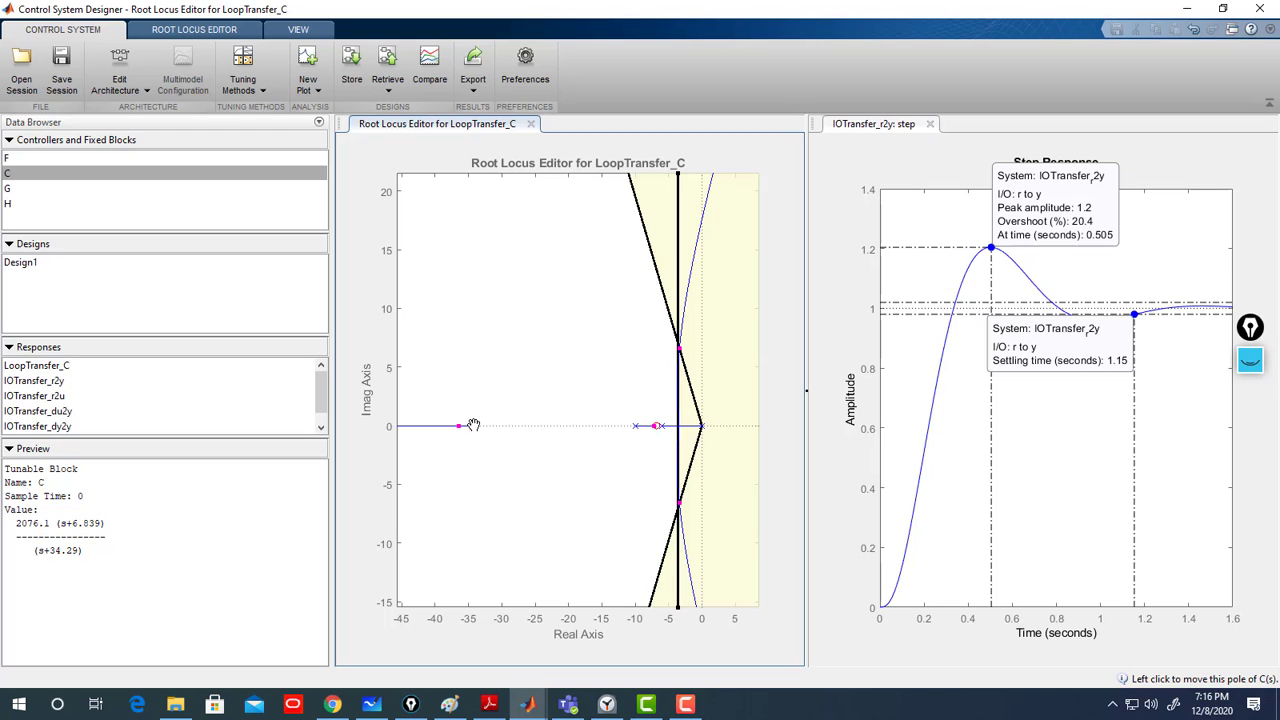
mouse_move(473, 426)
left_mouse_down()
mouse_move(505, 427)
mouse_move(449, 428)
left_mouse_up()
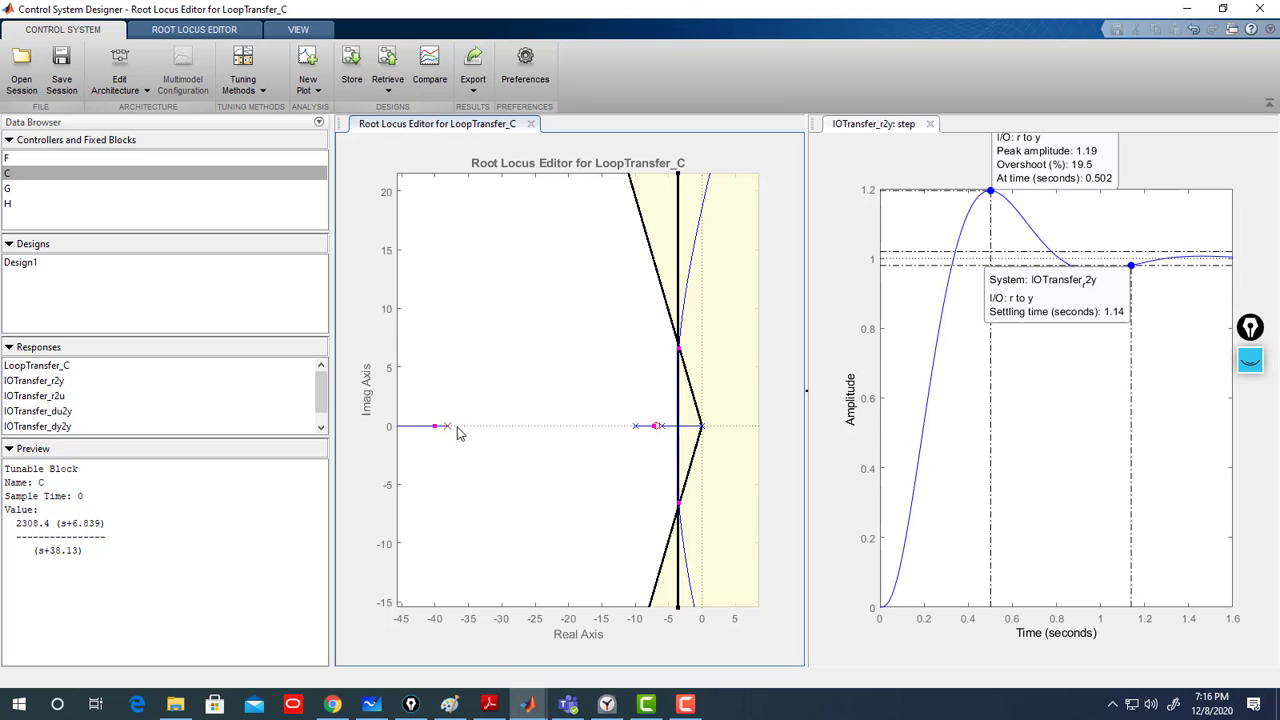
left_click_drag(446, 426, 400, 427)
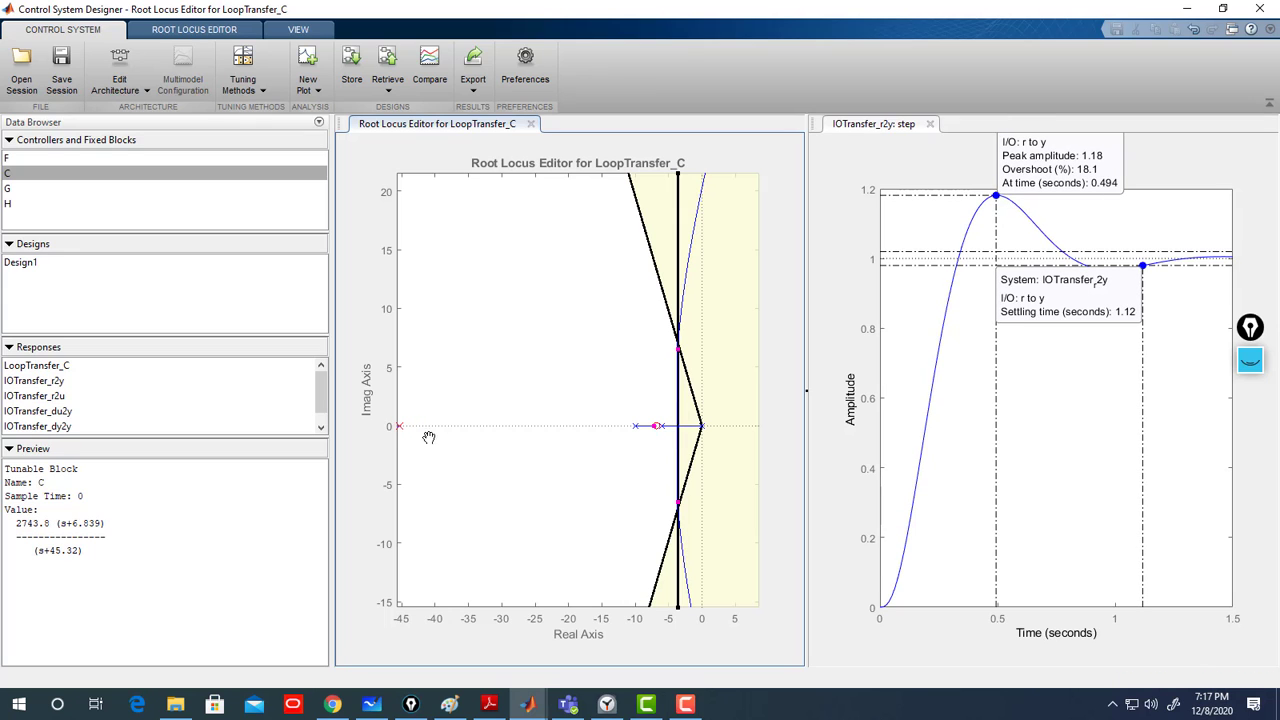
Set the lower real-axis limit of the root locus plot to -50.
right_click(457, 343)
left_click(515, 492)
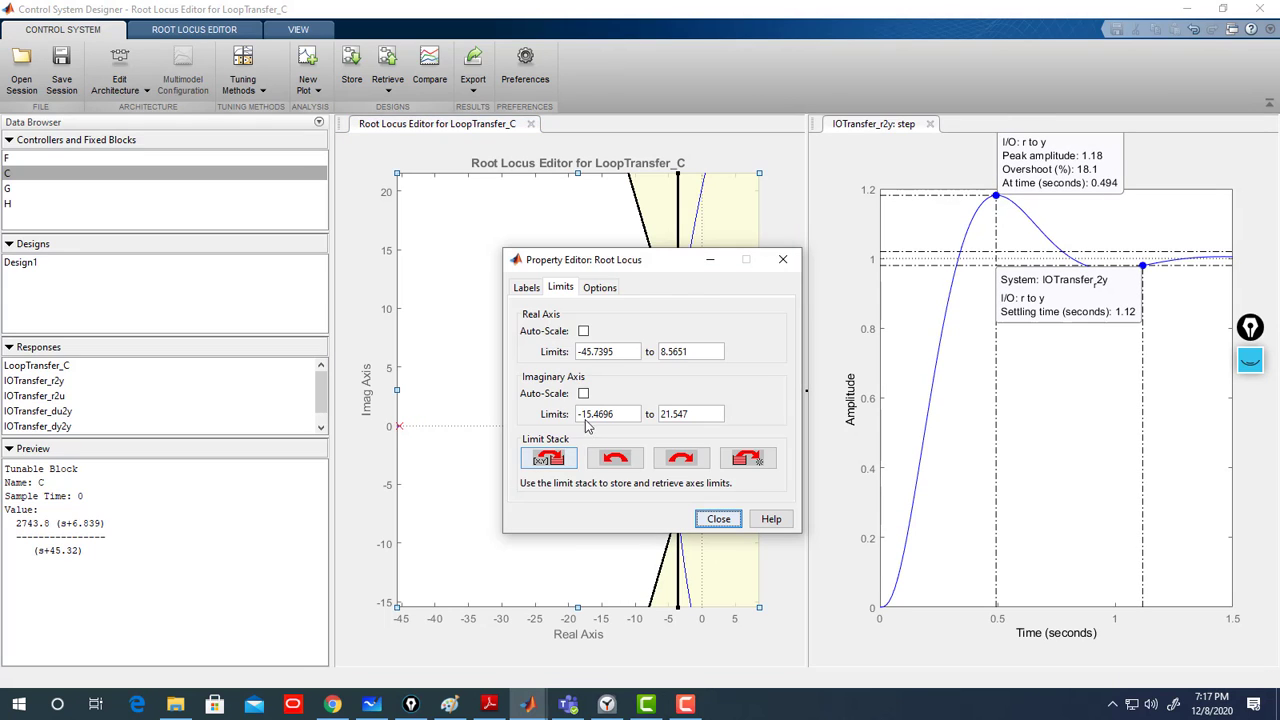
left_click_drag(617, 351, 588, 350)
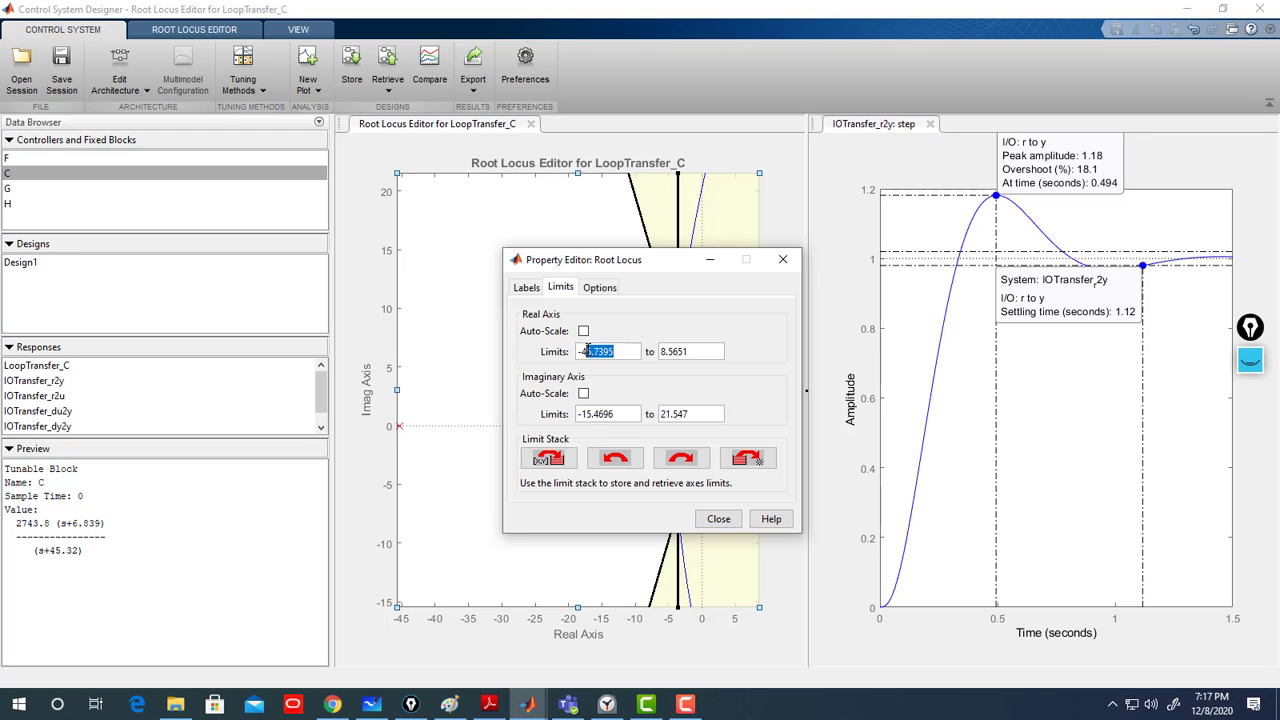
type("50")
left_click(718, 518)
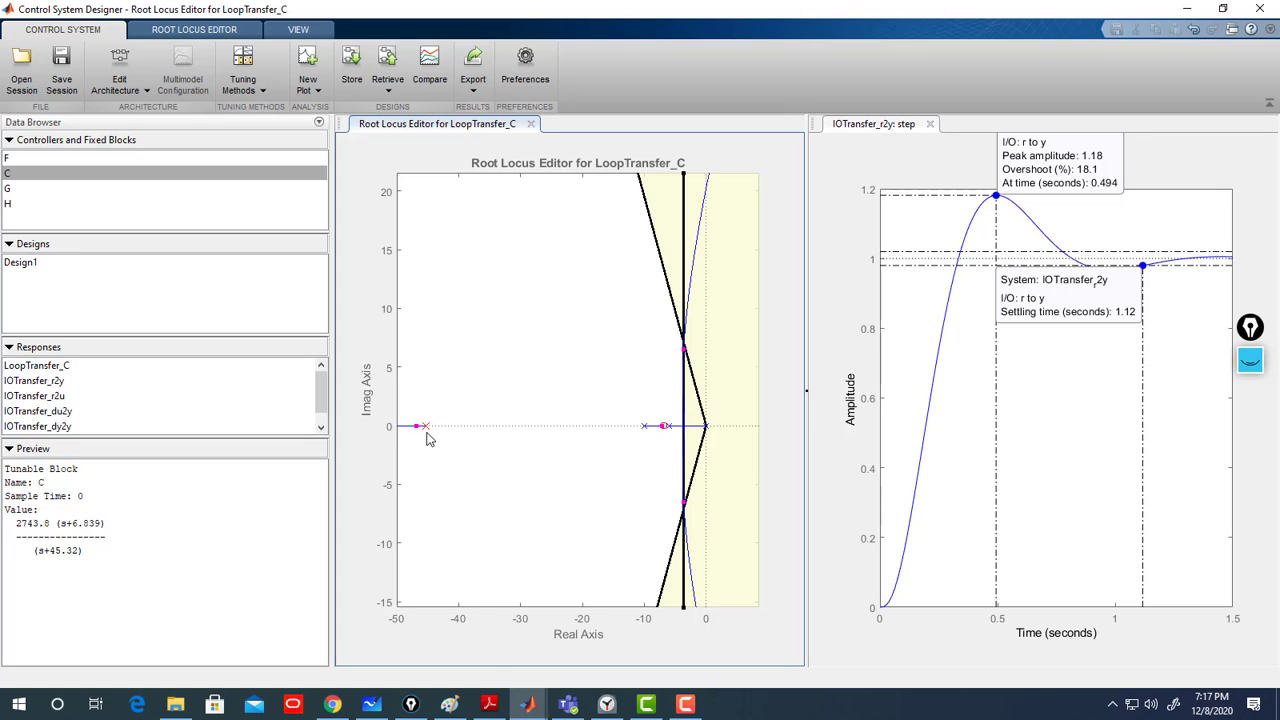
Move the compensator pole to about -49.2 and the upper closed-loop pole along the locus to about -3.65 + 6.99i.
left_click_drag(422, 426, 418, 451)
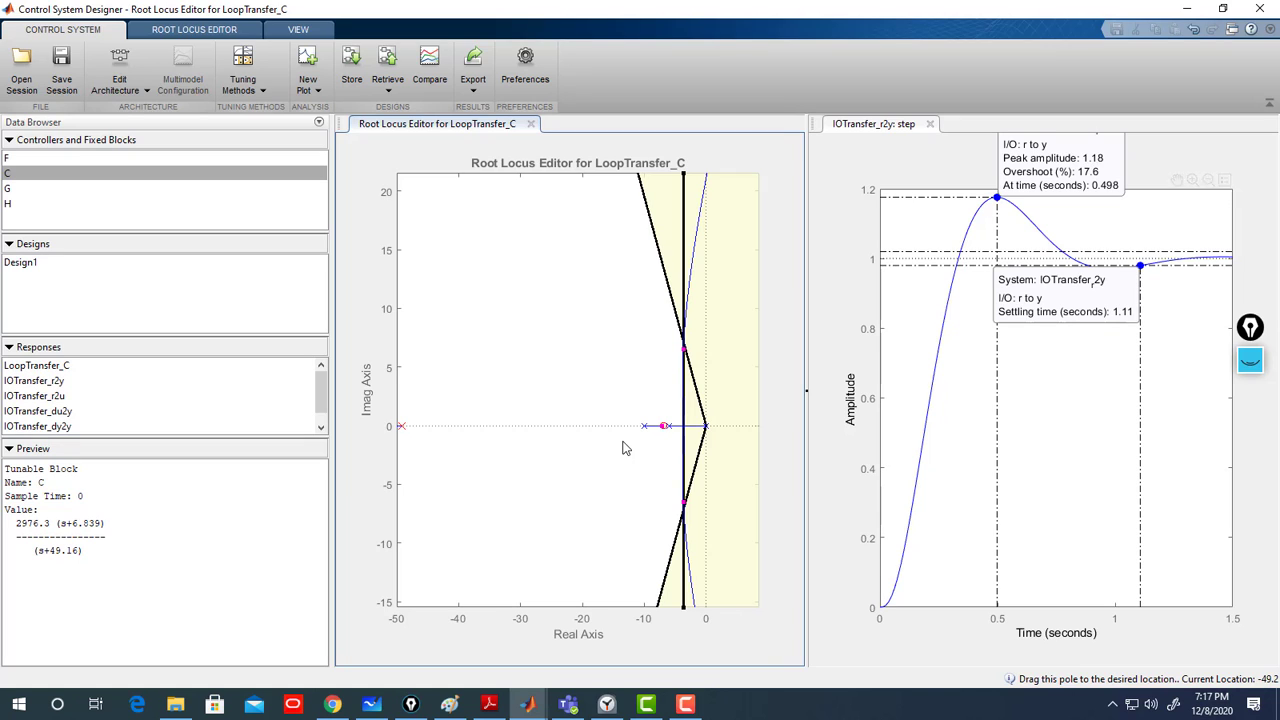
left_click_drag(683, 346, 678, 410)
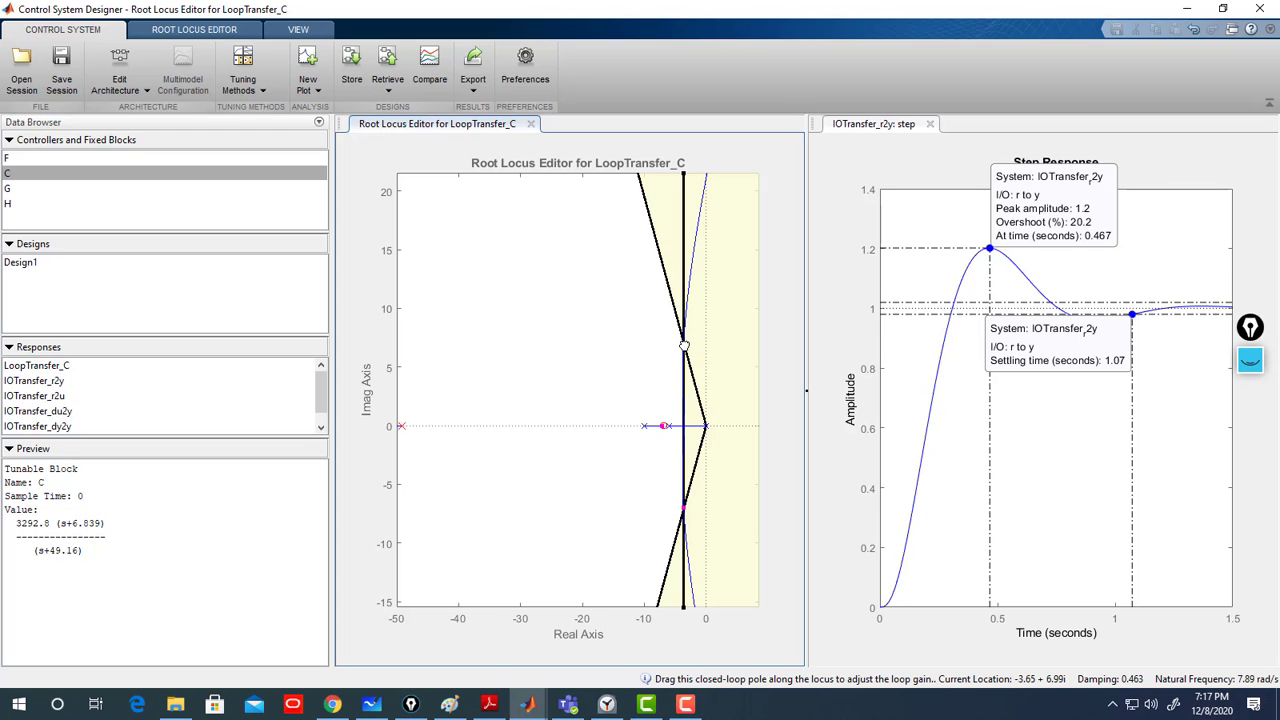
Extend the lower real-axis limit of the root locus plot to about -55.
right_click(491, 344)
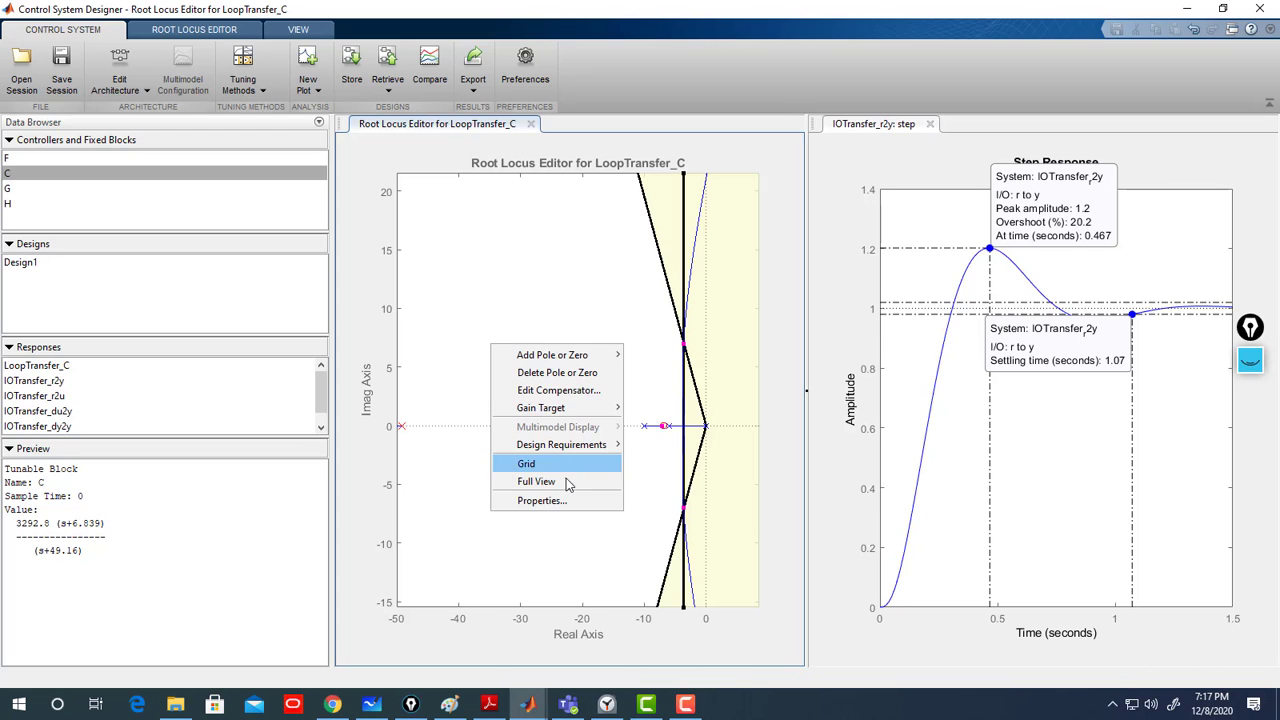
left_click(566, 503)
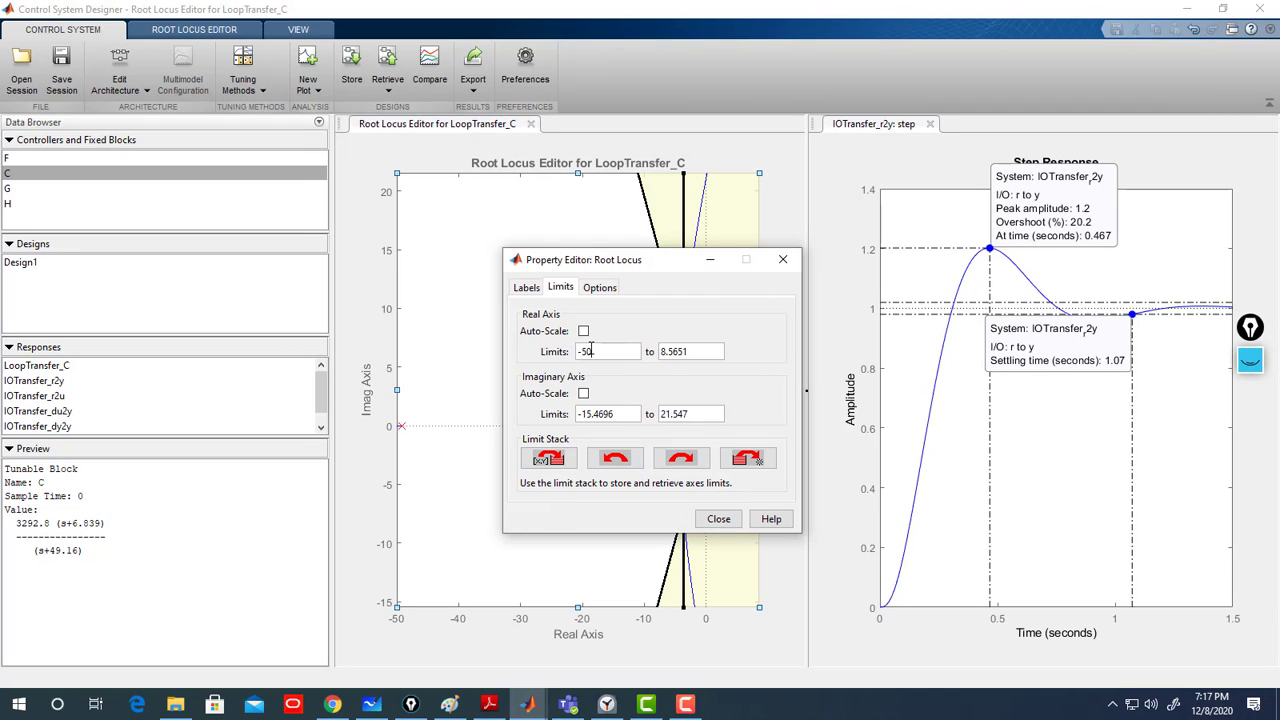
left_click(719, 519)
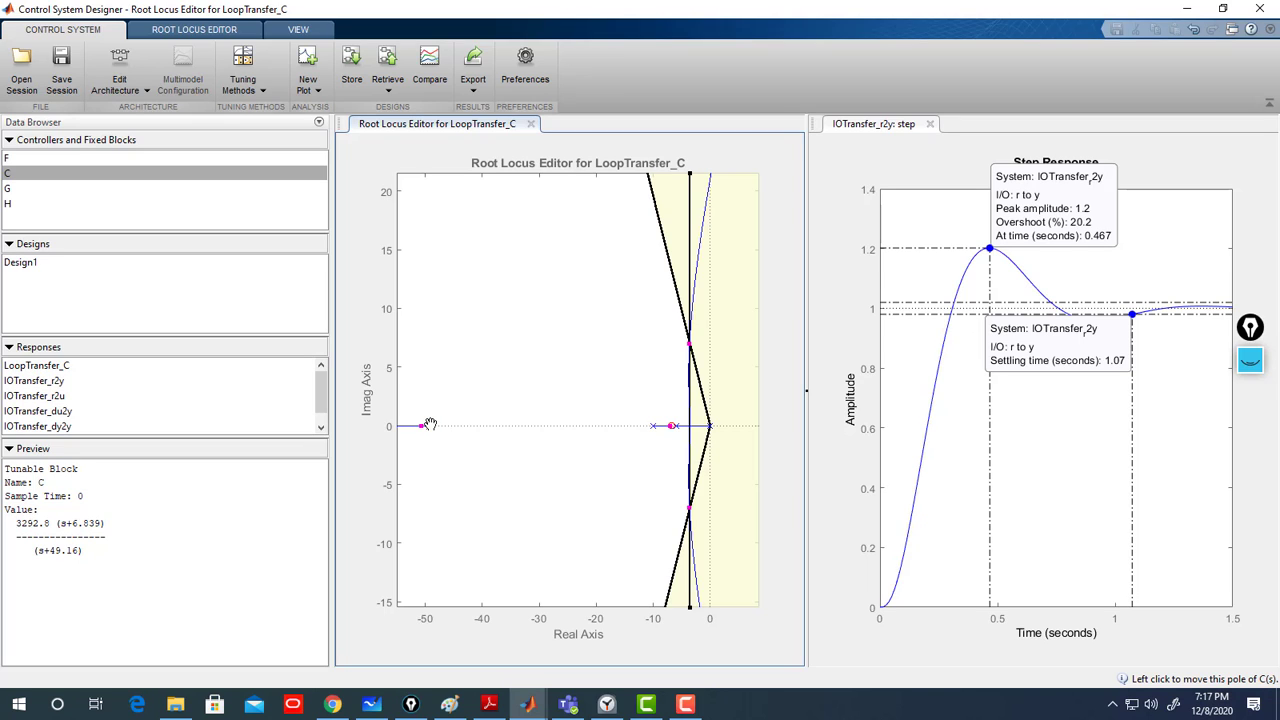
Move the compensator pole in stages further left along the real axis to about -53.
left_click_drag(429, 425, 435, 456)
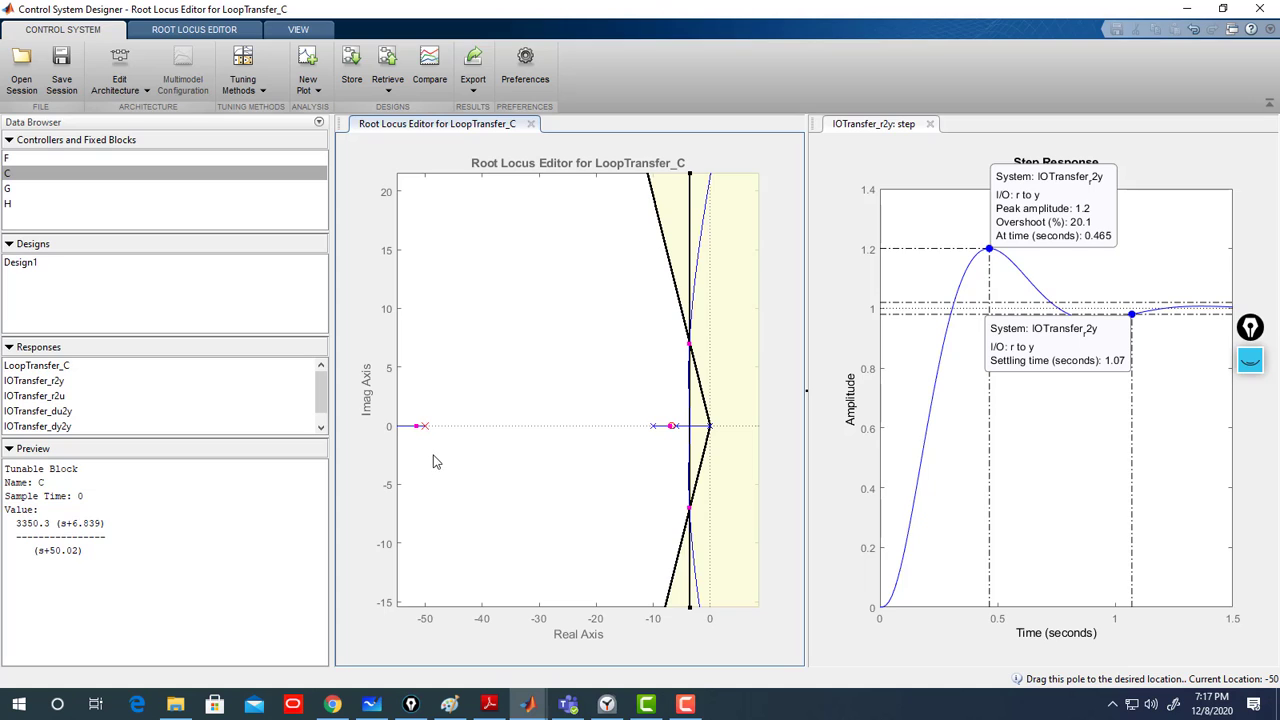
left_click_drag(423, 426, 421, 440)
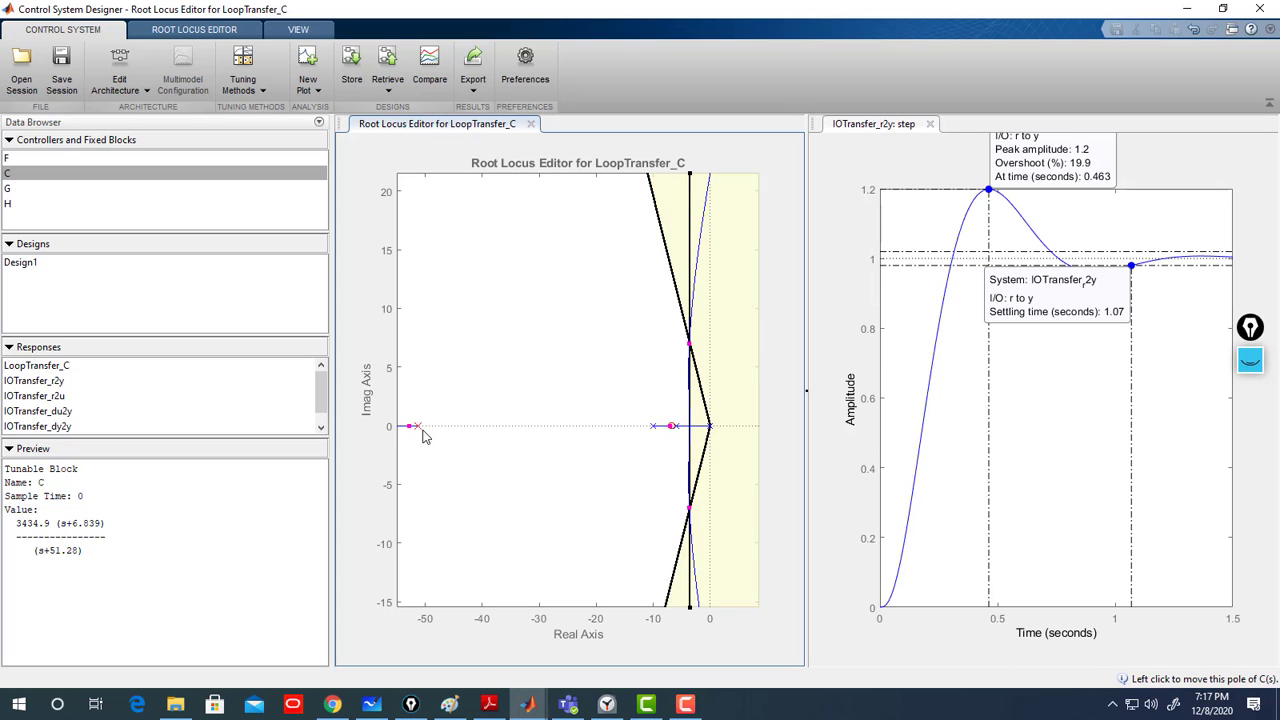
left_click_drag(417, 426, 410, 424)
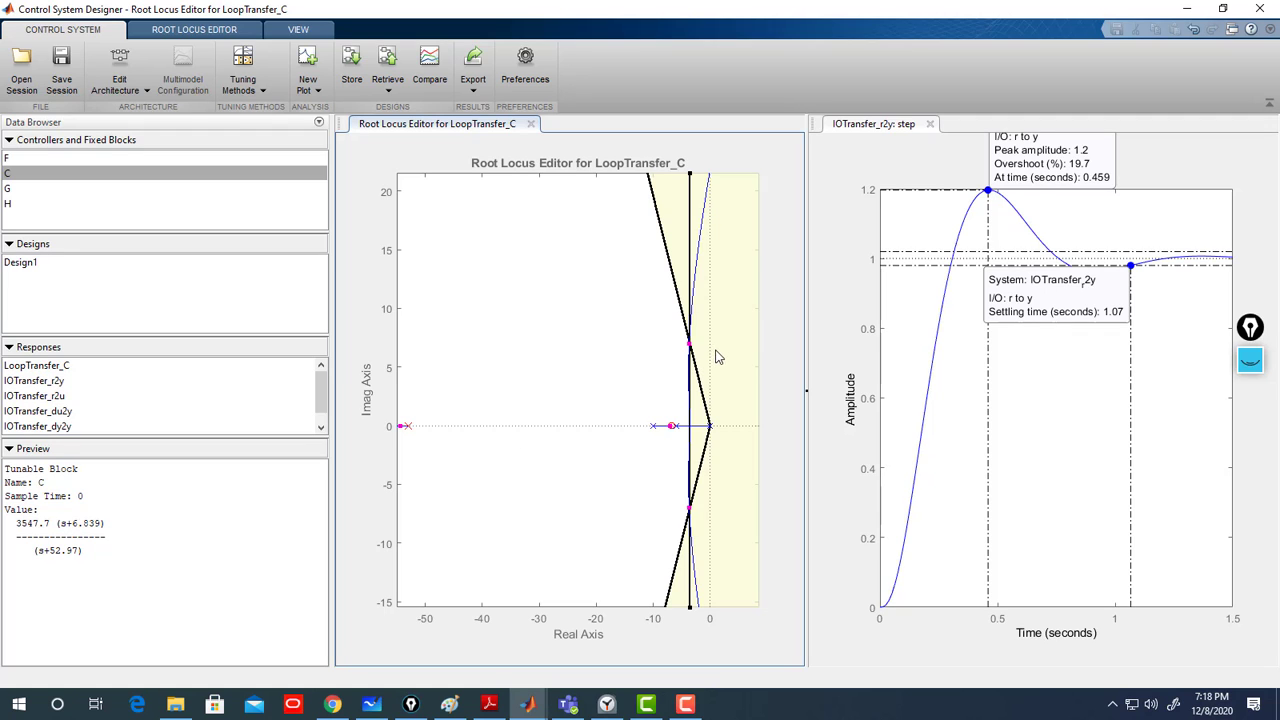
Move the upper closed-loop pole slightly along the locus for a compensator gain of about 3666, and store the design.
left_click_drag(689, 346, 690, 362)
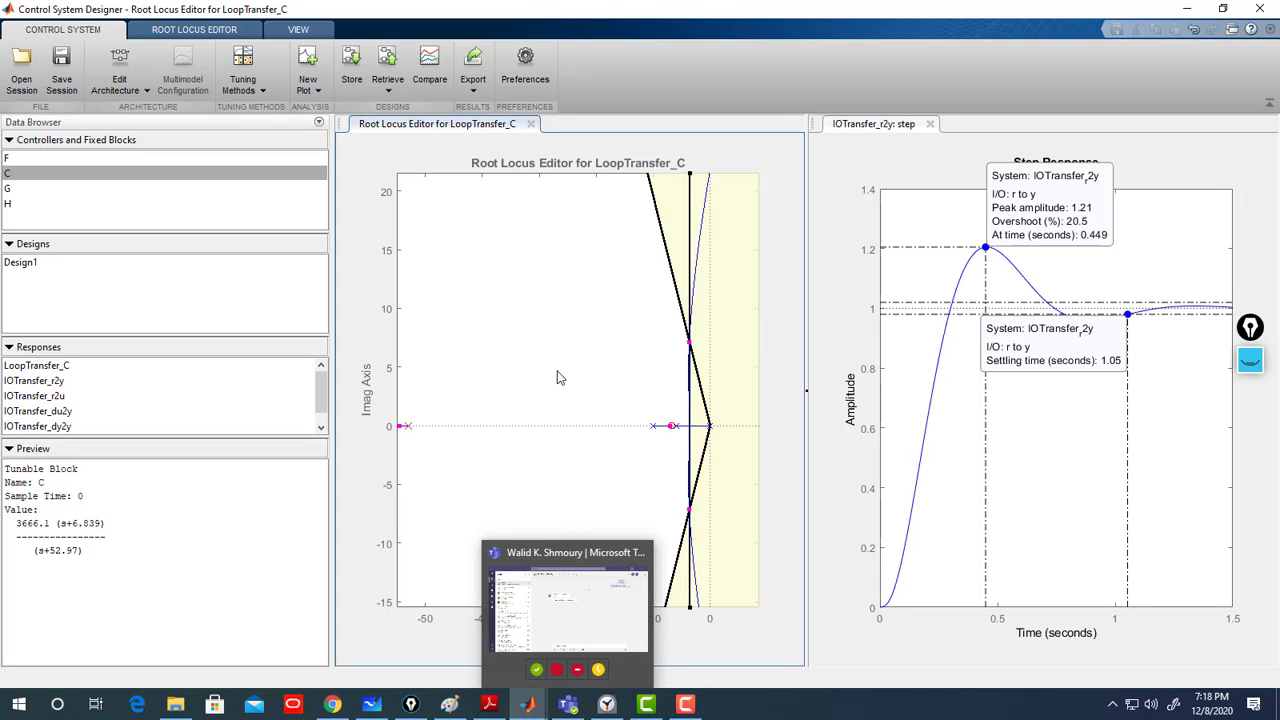
left_click(350, 68)
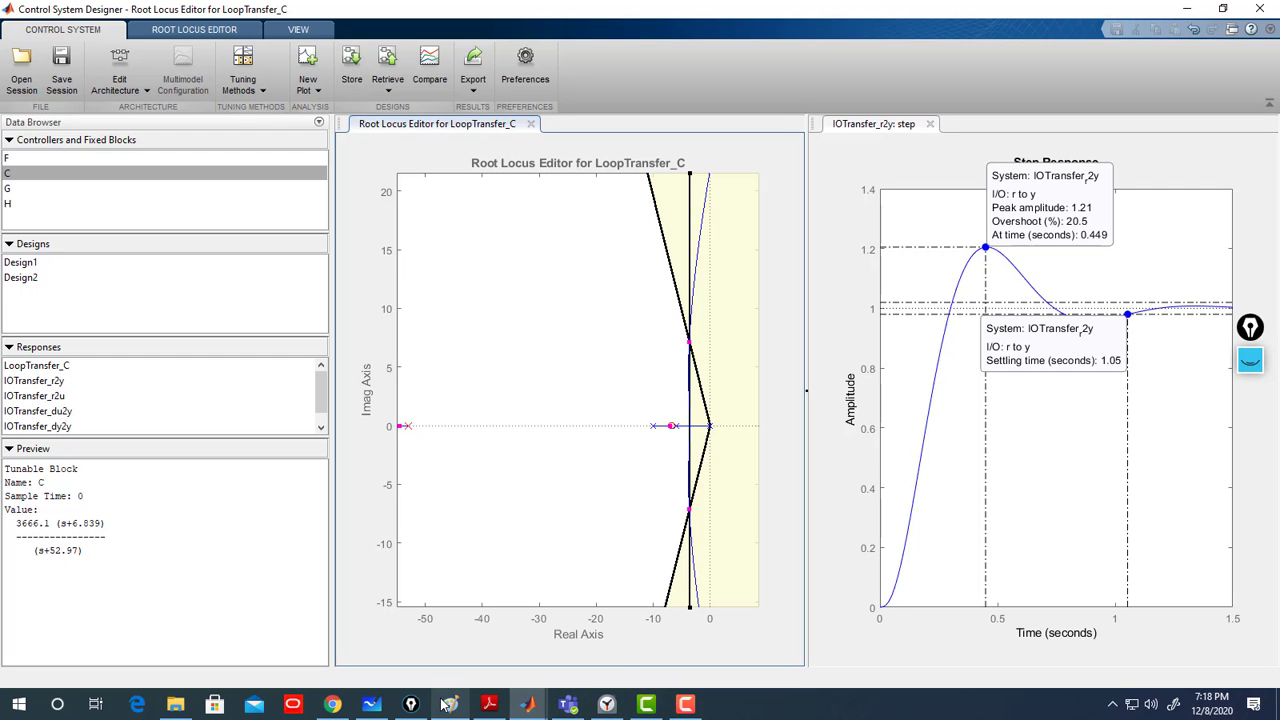
Switch to Microsoft Whiteboard and review the lead compensator form and the annotated root locus plot, comparing it with Control System Designer.
left_click(378, 704)
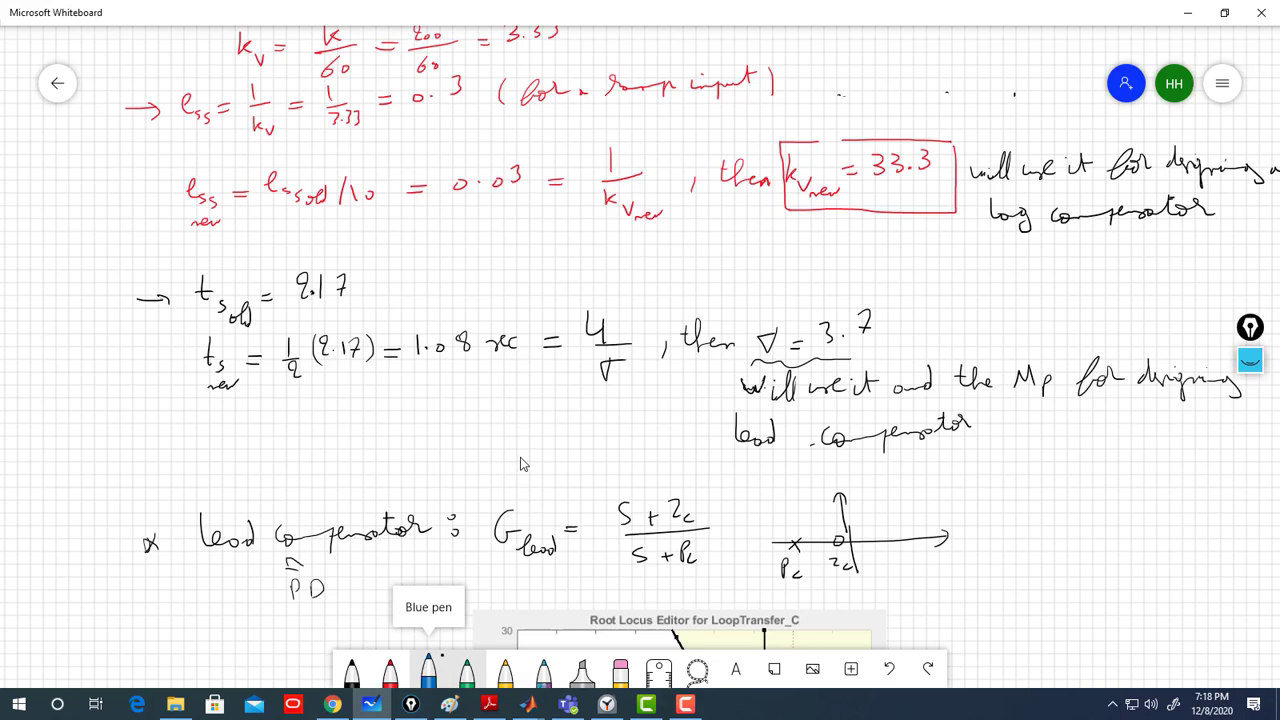
scroll(520, 421, "down", 3)
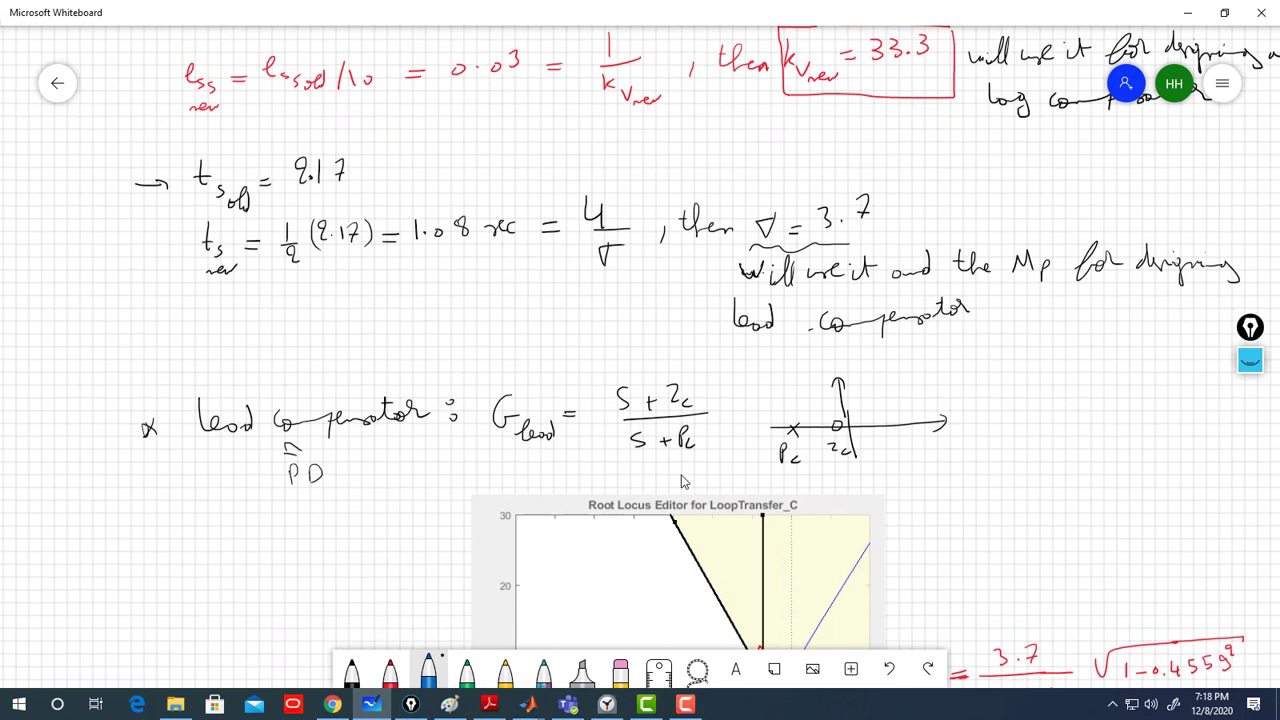
scroll(388, 532, "down", 8)
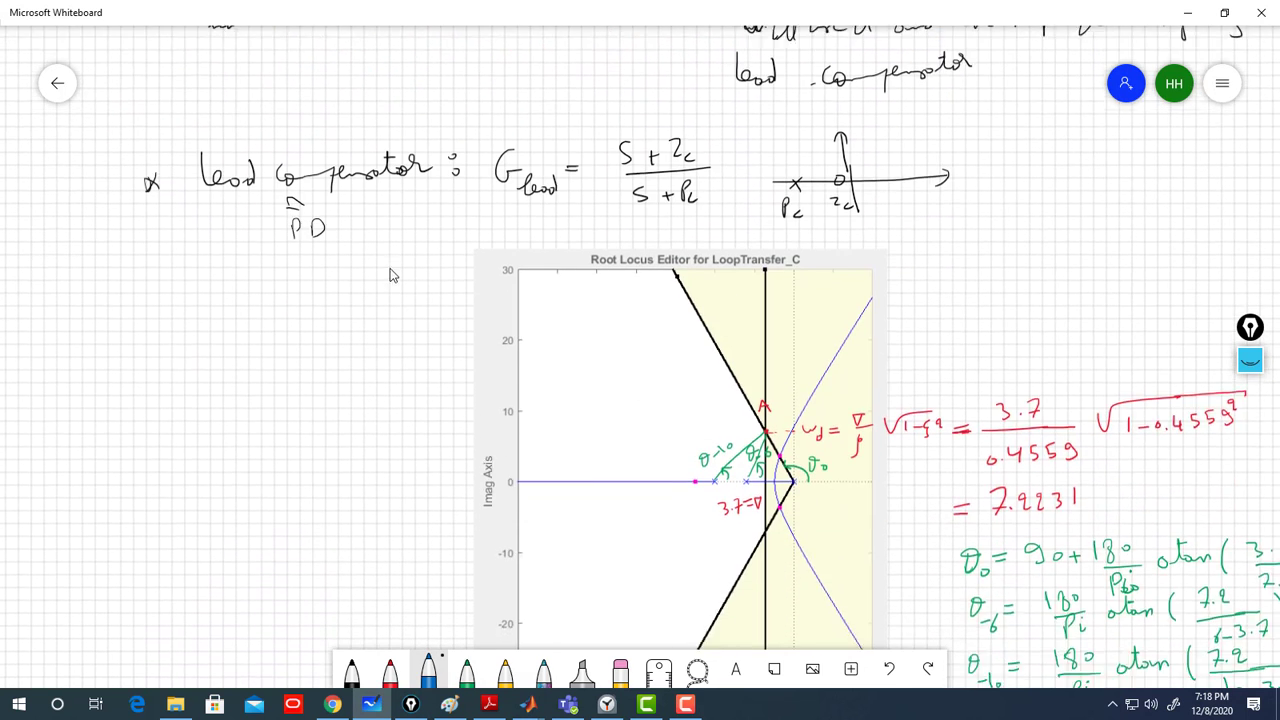
scroll(338, 493, "down", 5)
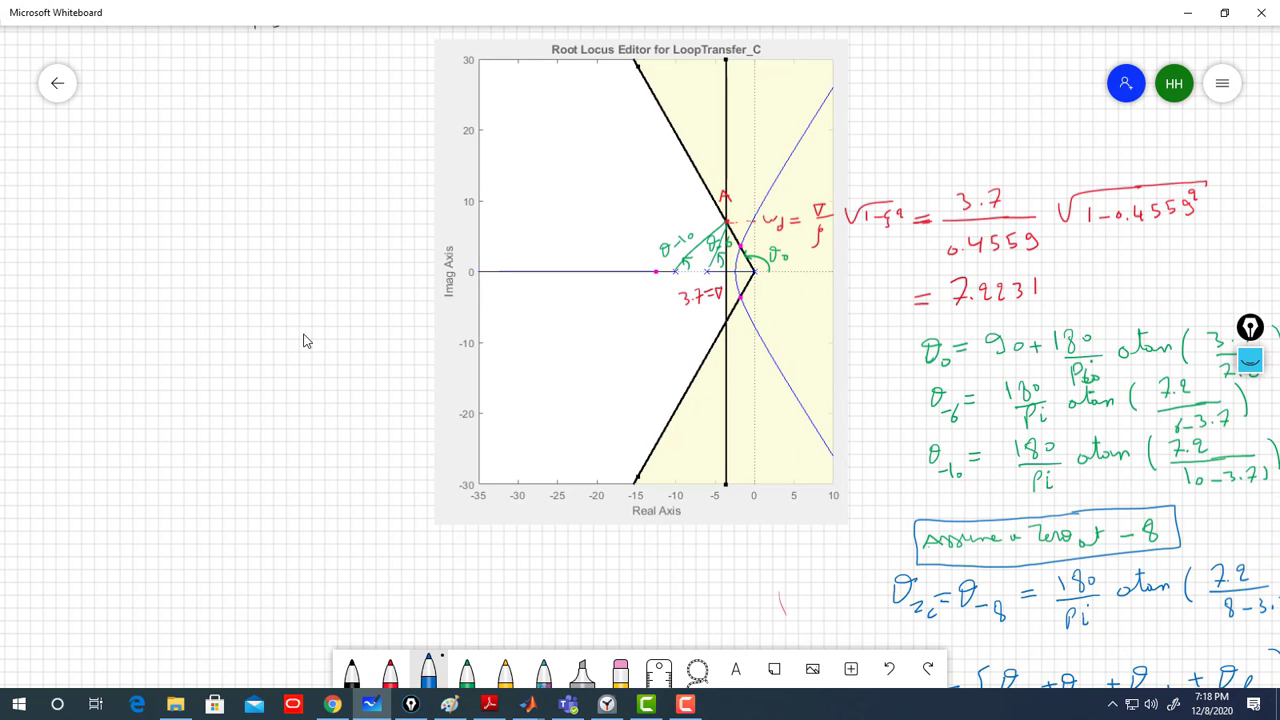
scroll(308, 443, "up", 3)
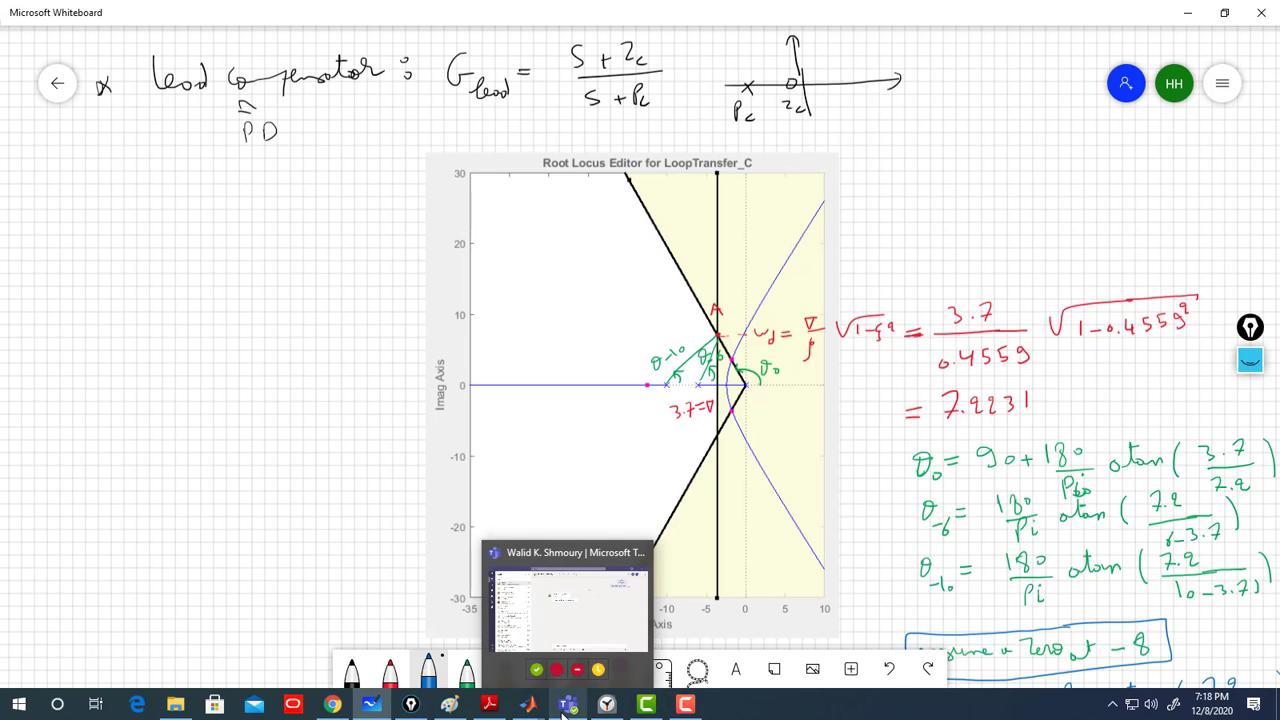
mouse_move(528, 704)
left_click(672, 656)
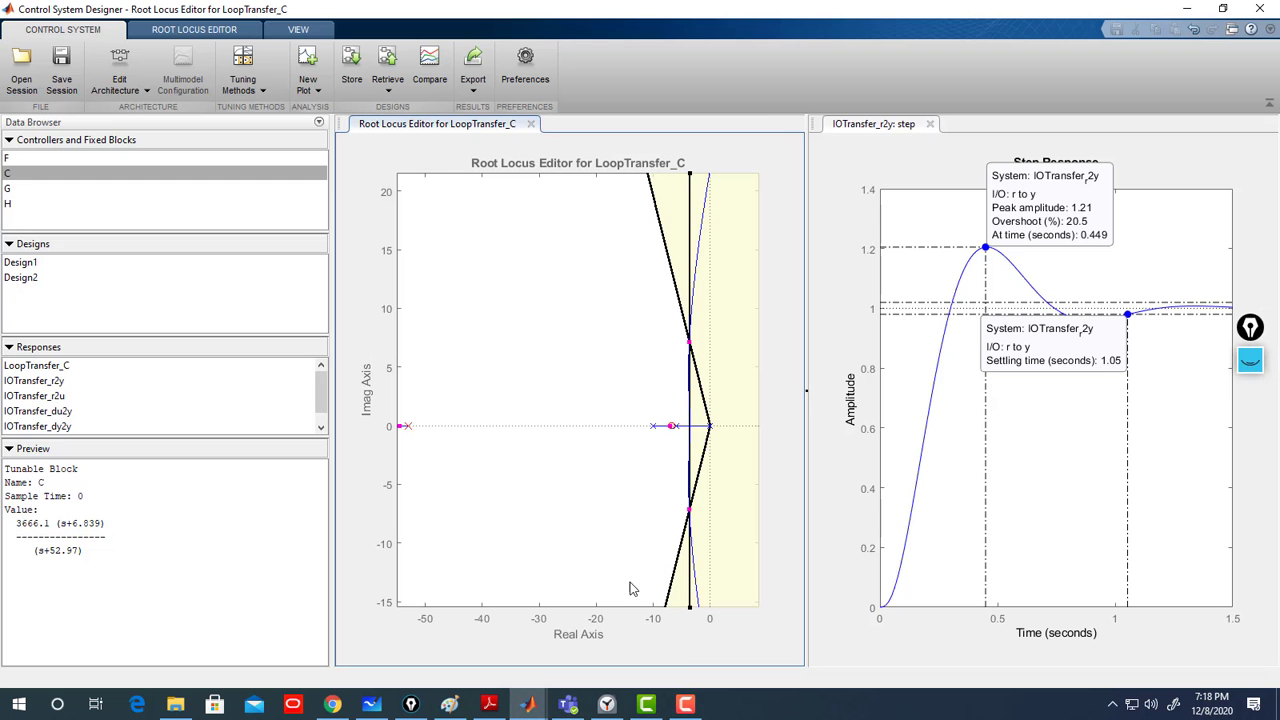
left_click(1187, 9)
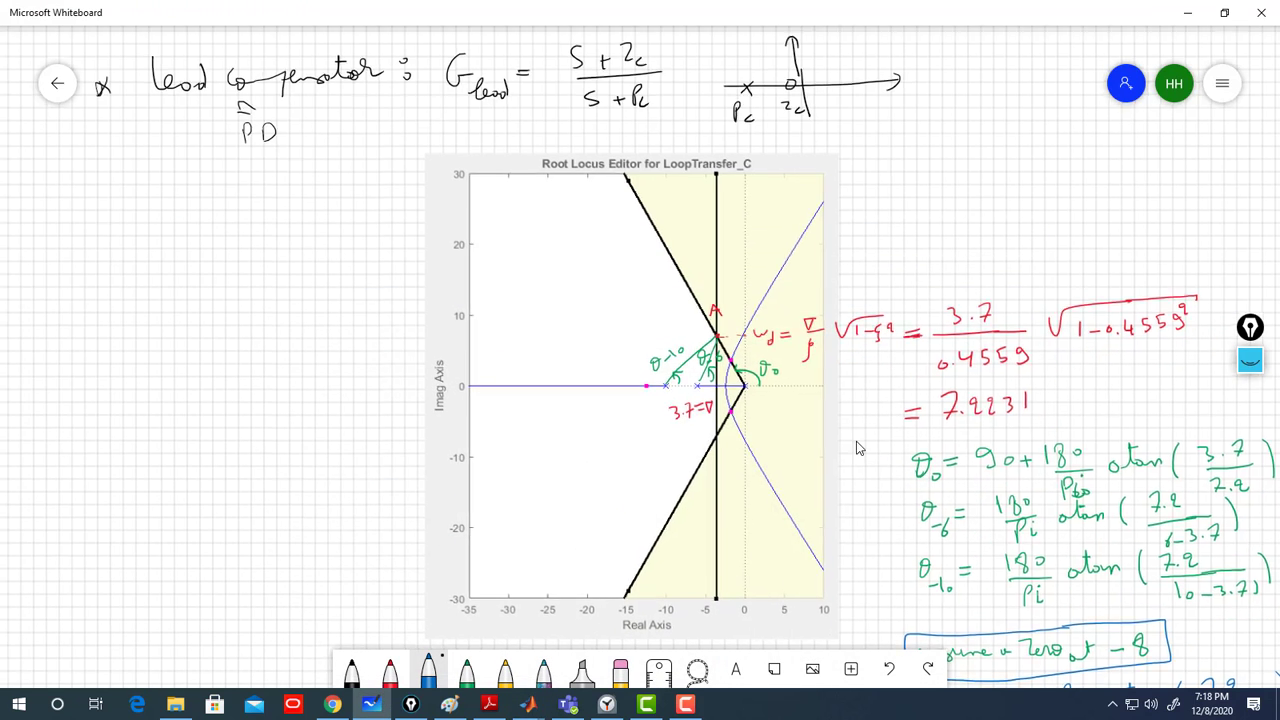
Review the handwritten angle-condition calculation, from the assumed zero through the compensator pole to the boxed lead transfer function.
scroll(903, 480, "down", 3)
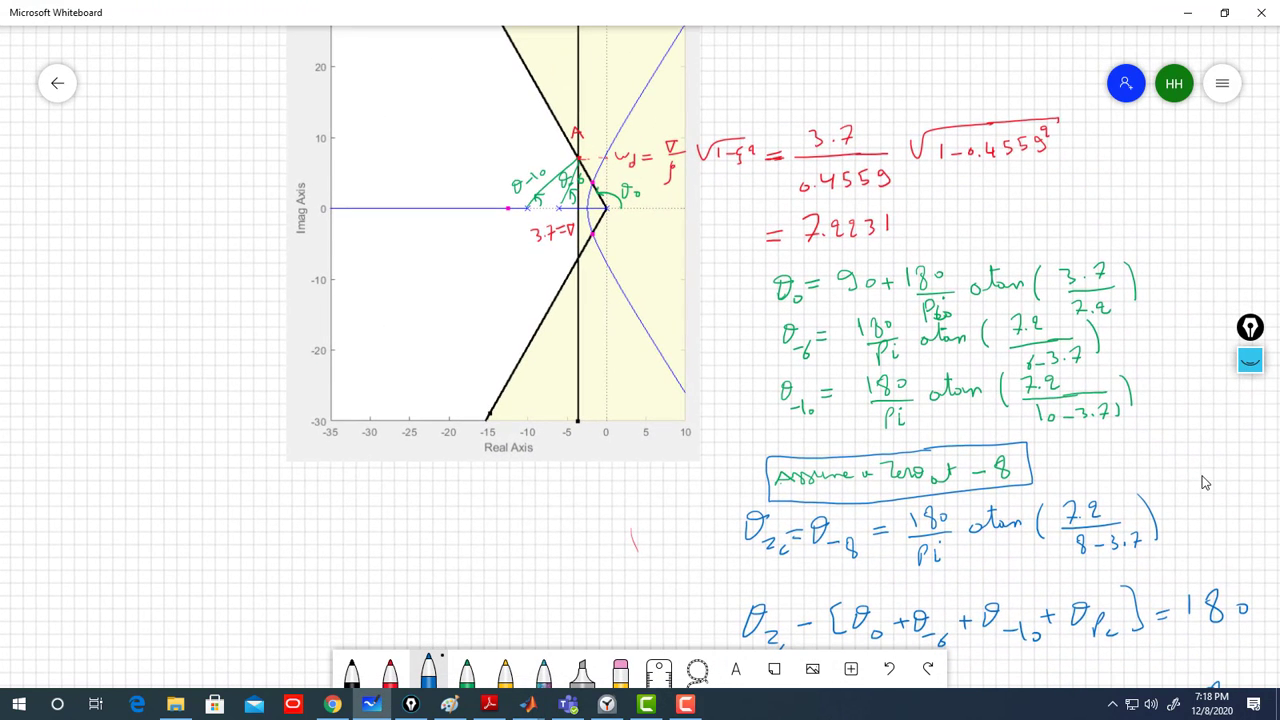
left_click_drag(1202, 477, 1117, 330)
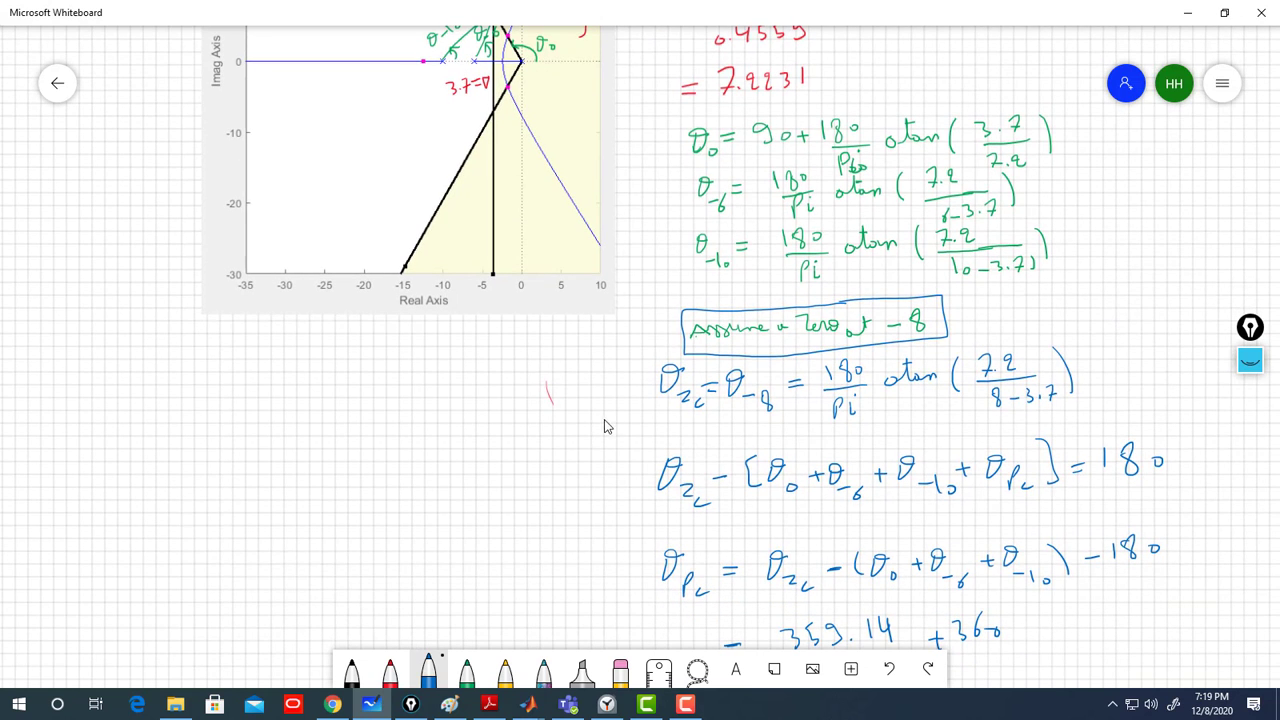
scroll(597, 401, "down", 2)
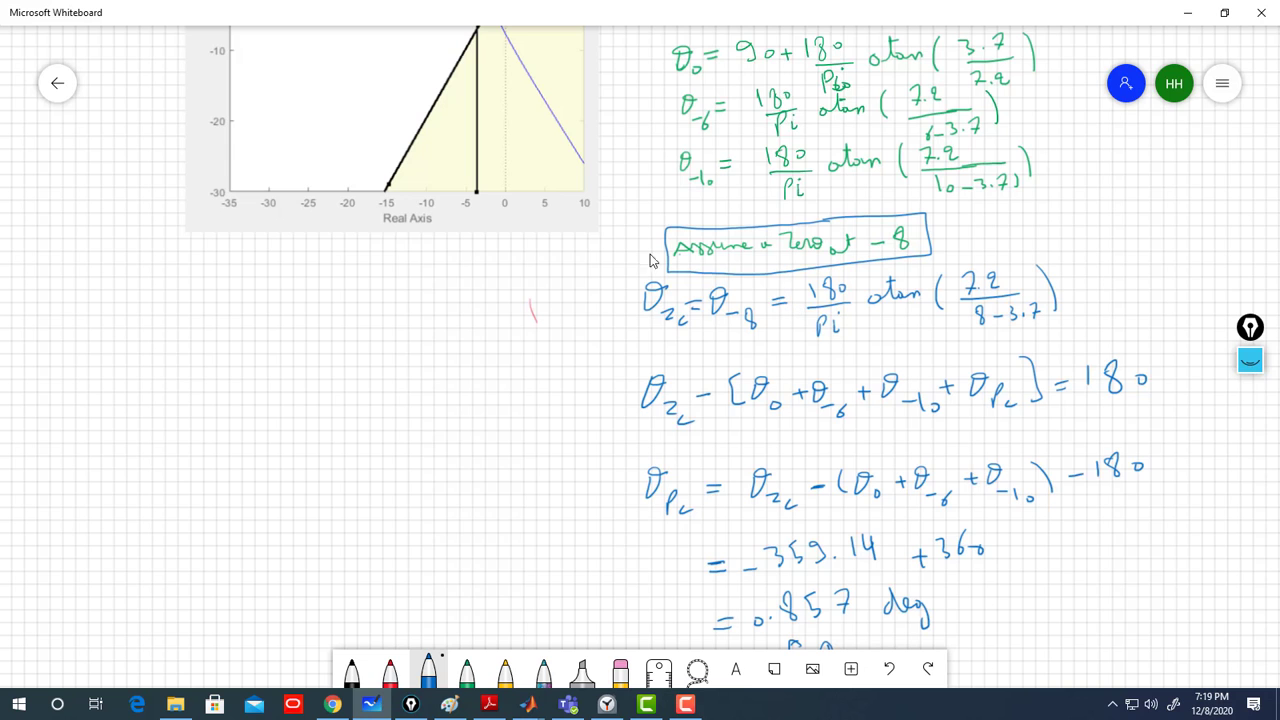
scroll(633, 150, "up", 4)
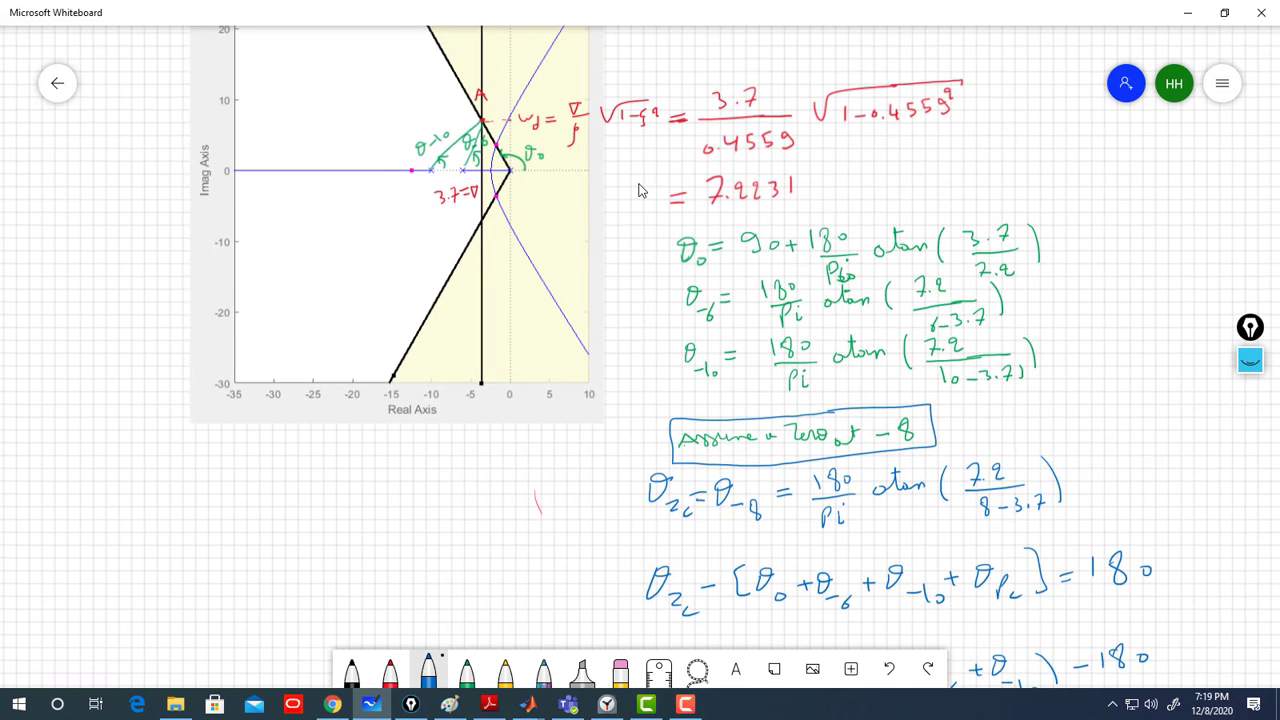
scroll(625, 373, "up", 2)
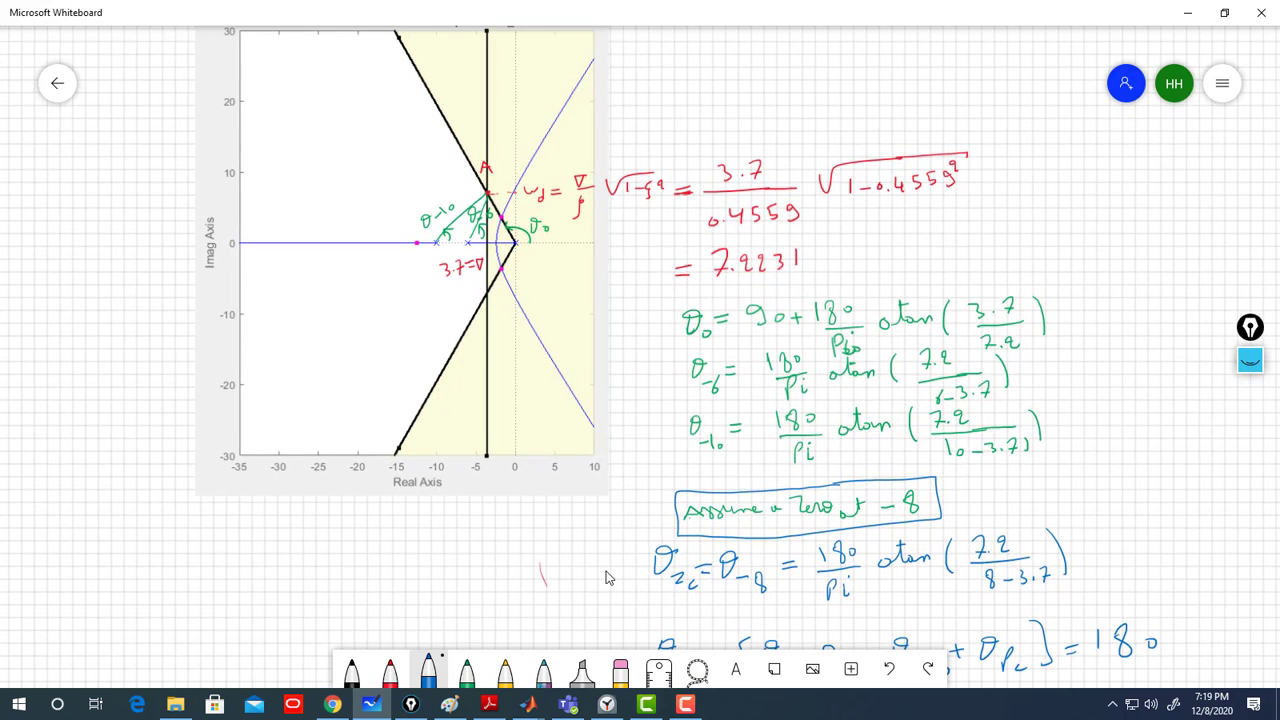
scroll(595, 288, "down", 8)
scroll(548, 468, "down", 6)
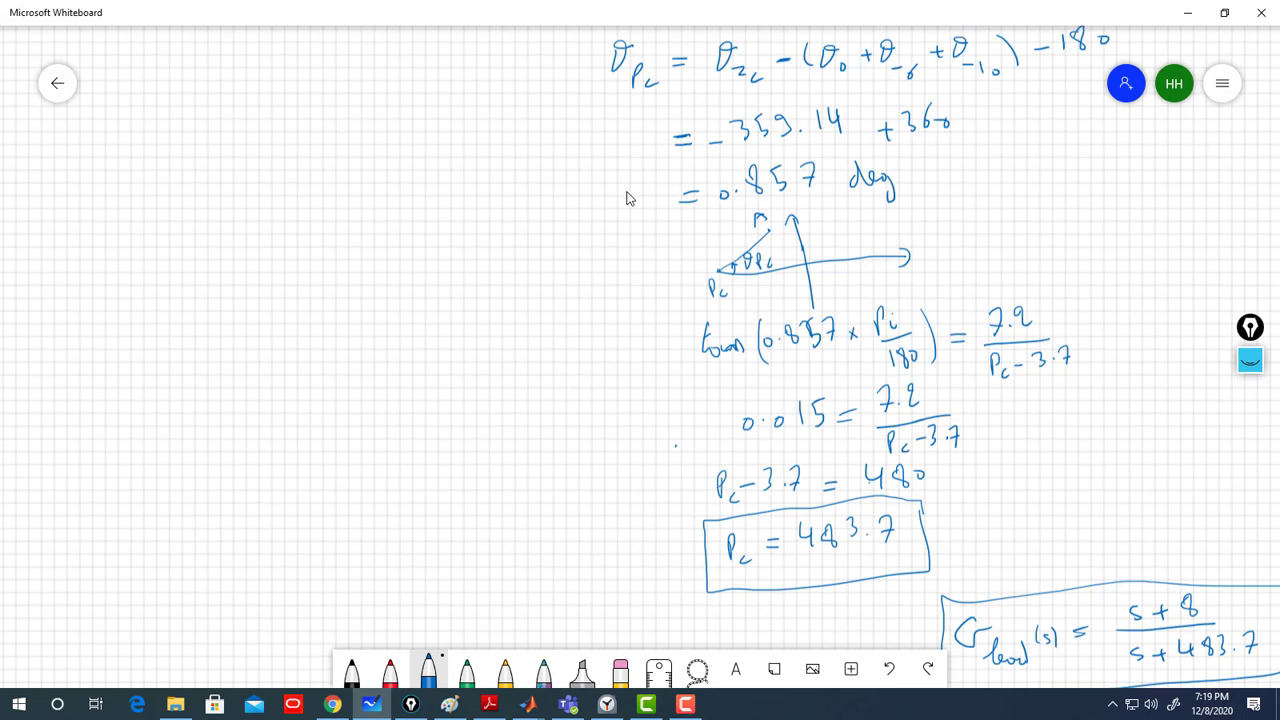
scroll(571, 237, "down", 3)
scroll(571, 237, "right", 2)
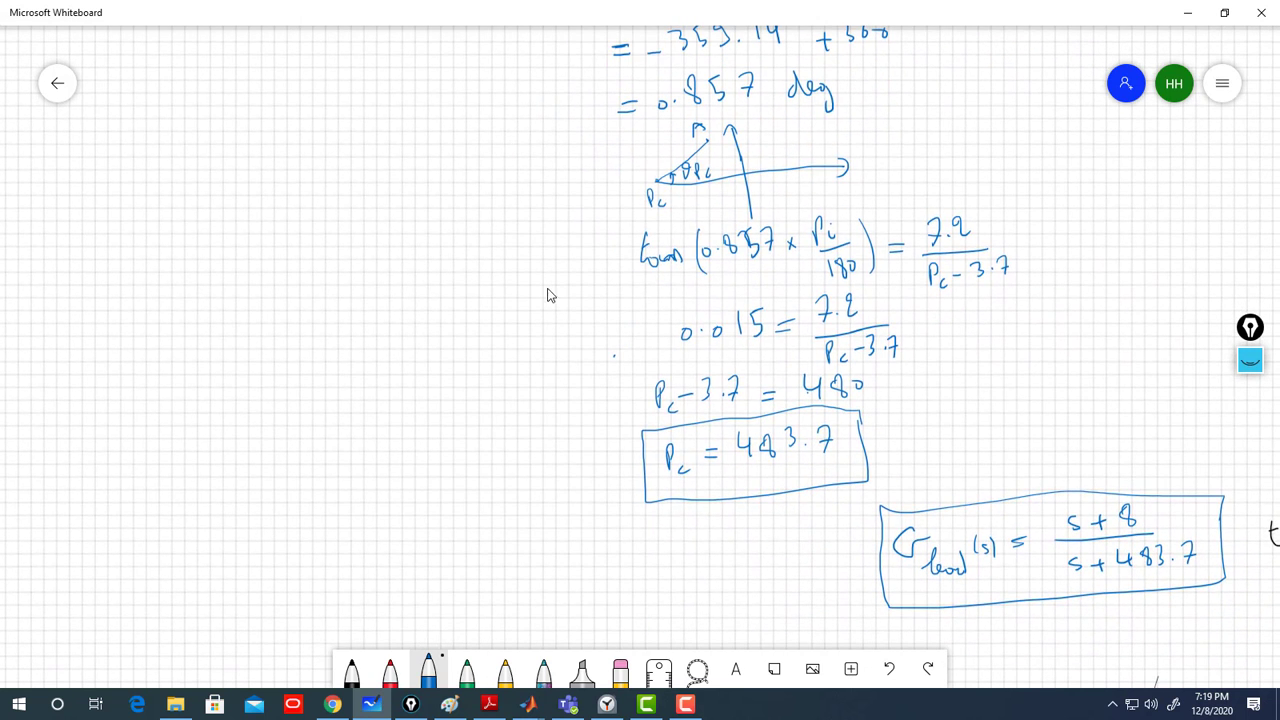
scroll(573, 559, "down", 5)
scroll(573, 559, "right", 2)
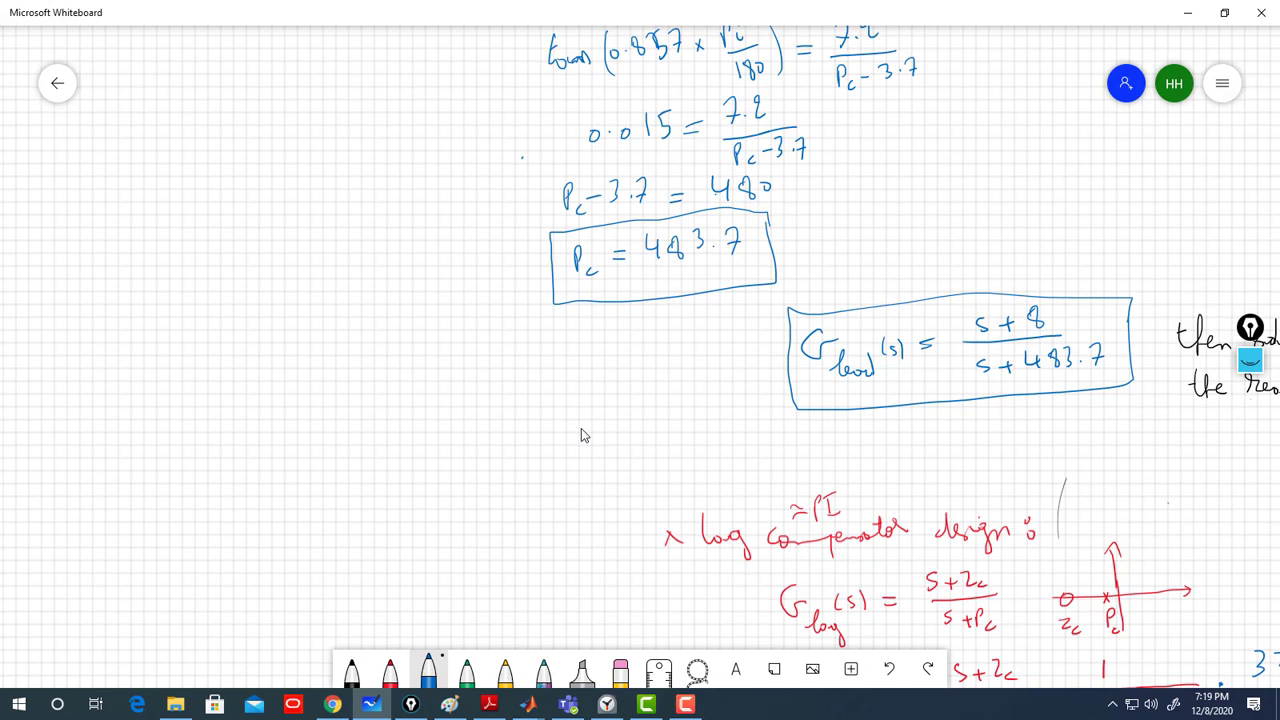
scroll(643, 449, "right", 2)
scroll(643, 449, "down", 1)
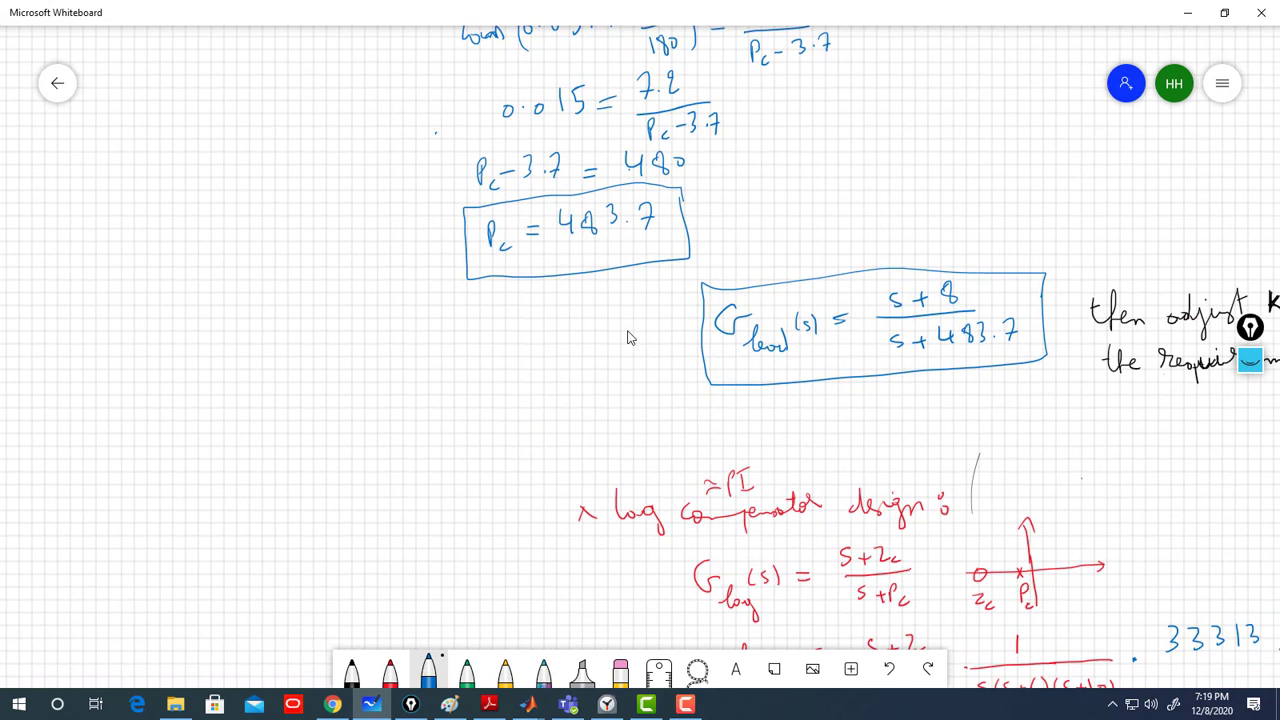
Return to Control System Designer and delete the stored Design2.
mouse_move(530, 712)
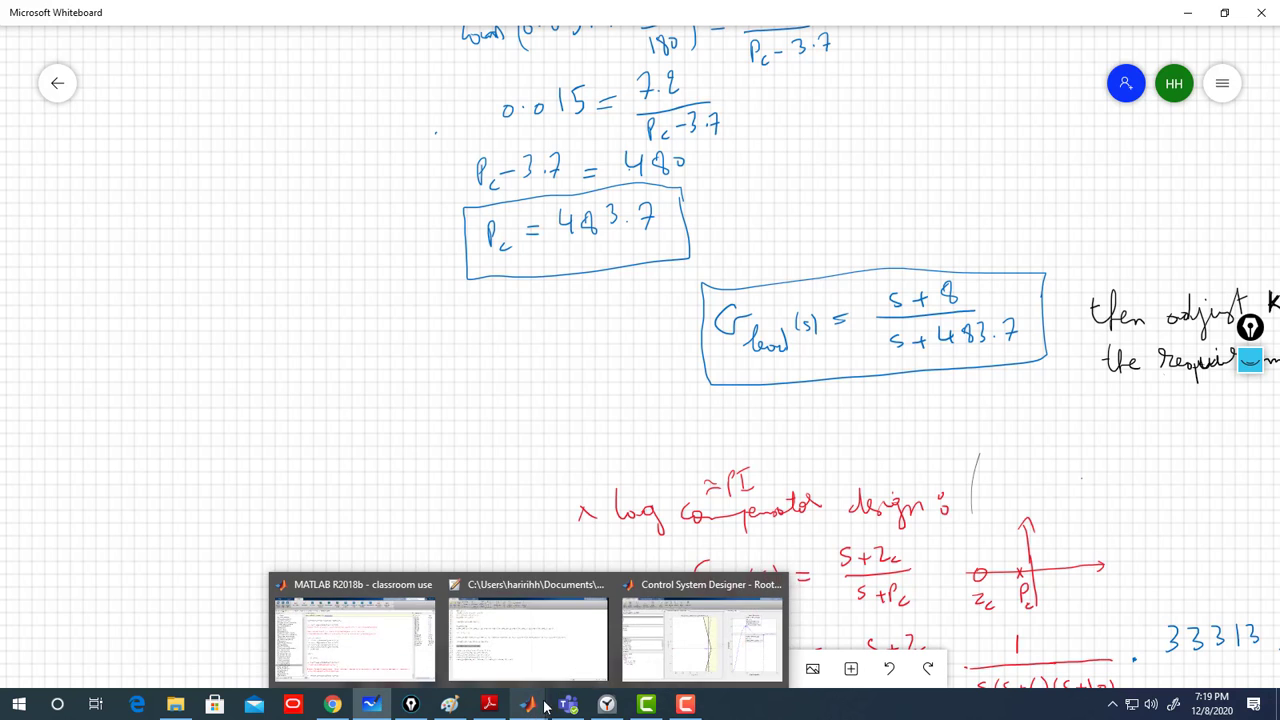
left_click(700, 642)
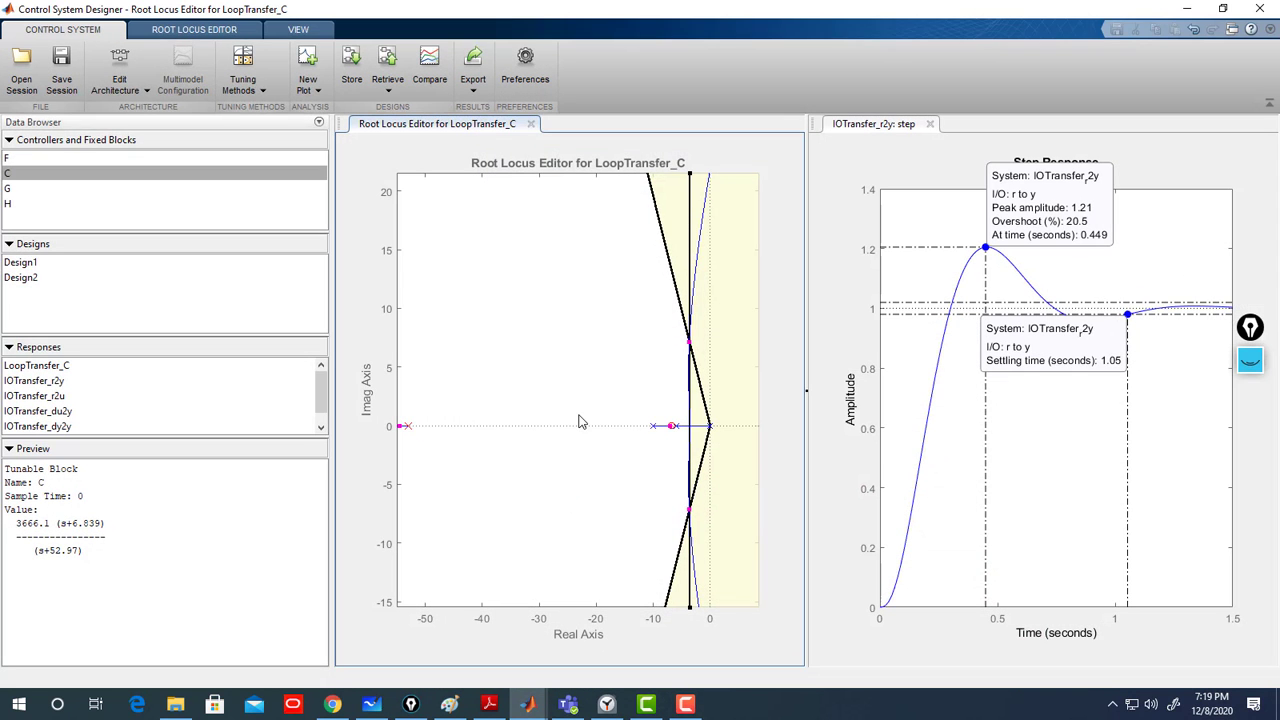
left_click(1188, 9)
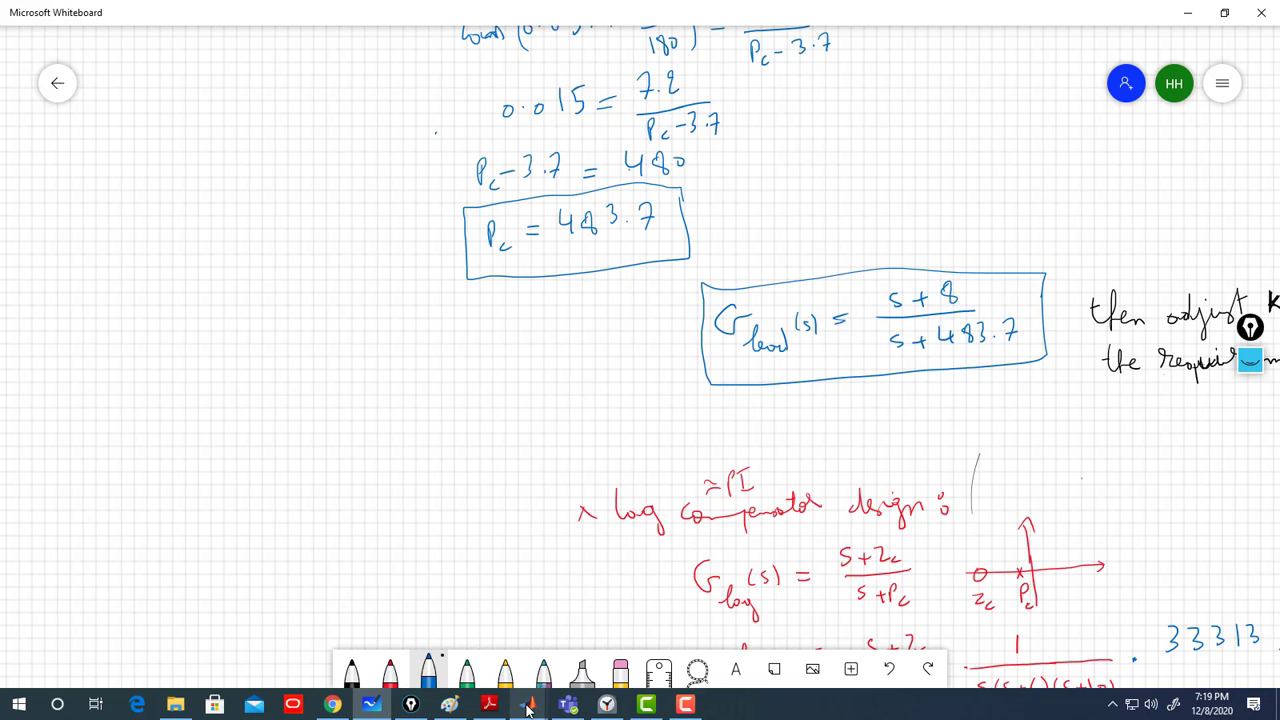
mouse_move(527, 710)
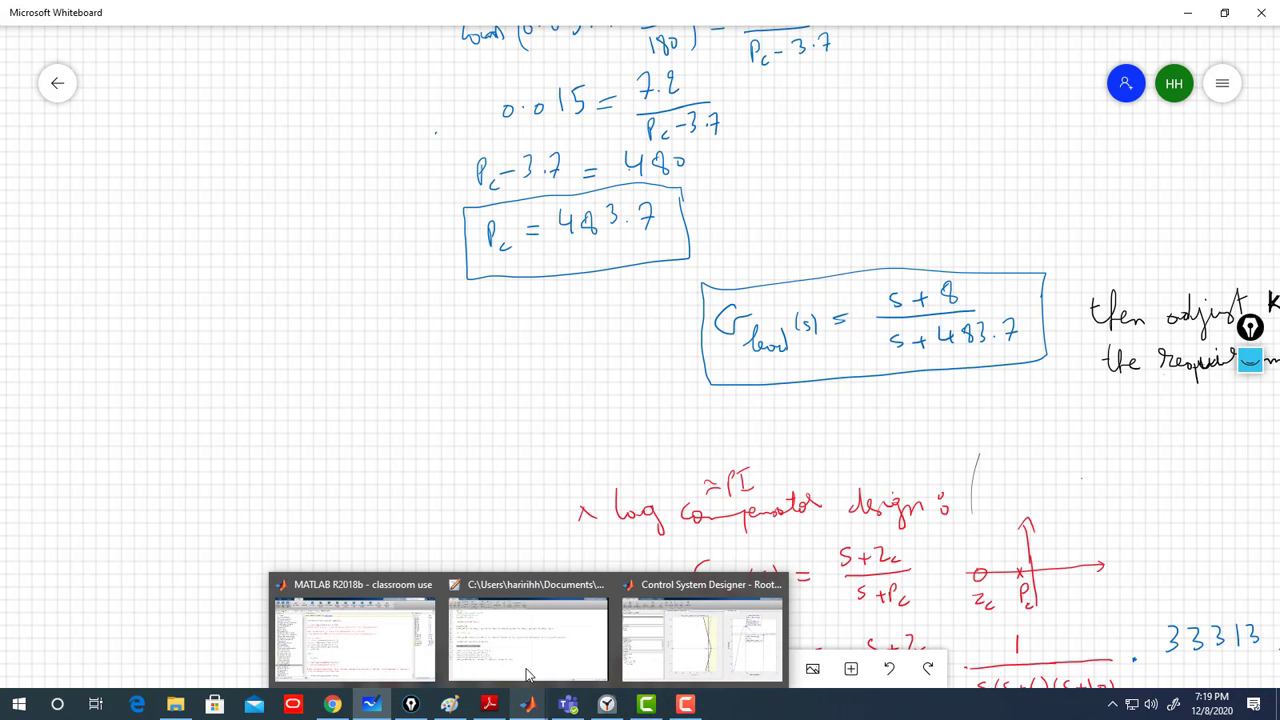
left_click(700, 632)
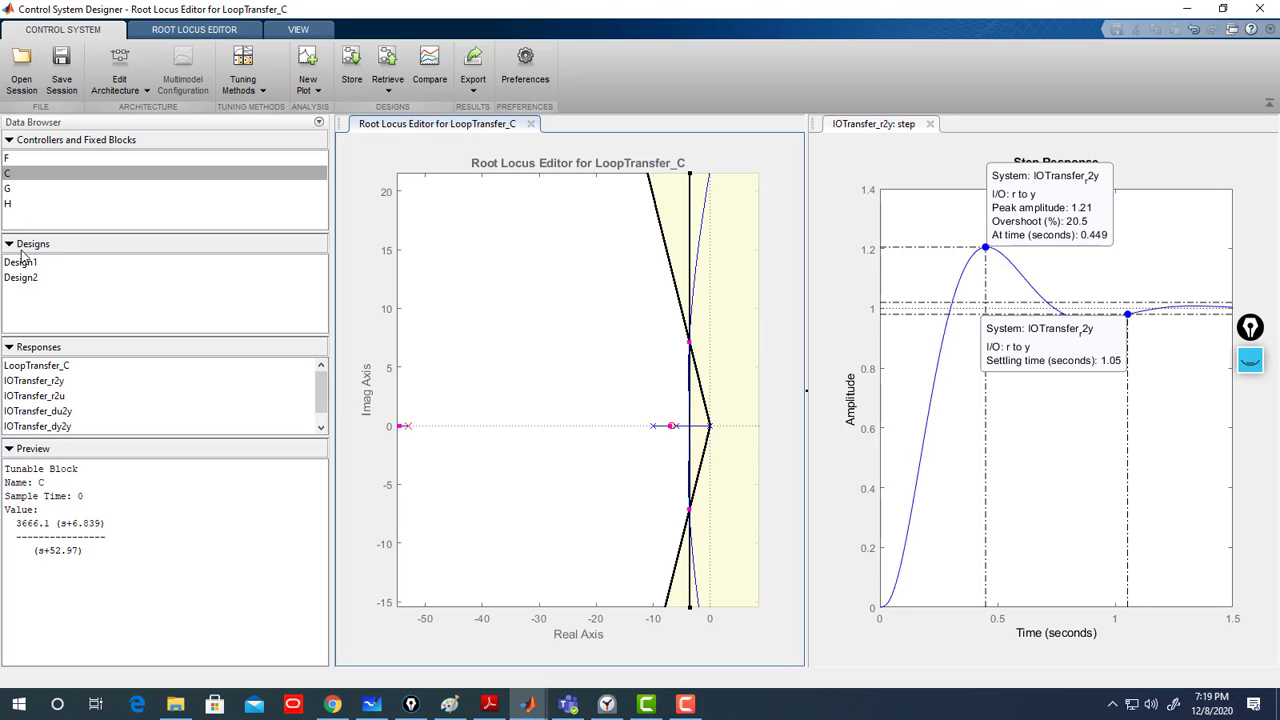
right_click(18, 280)
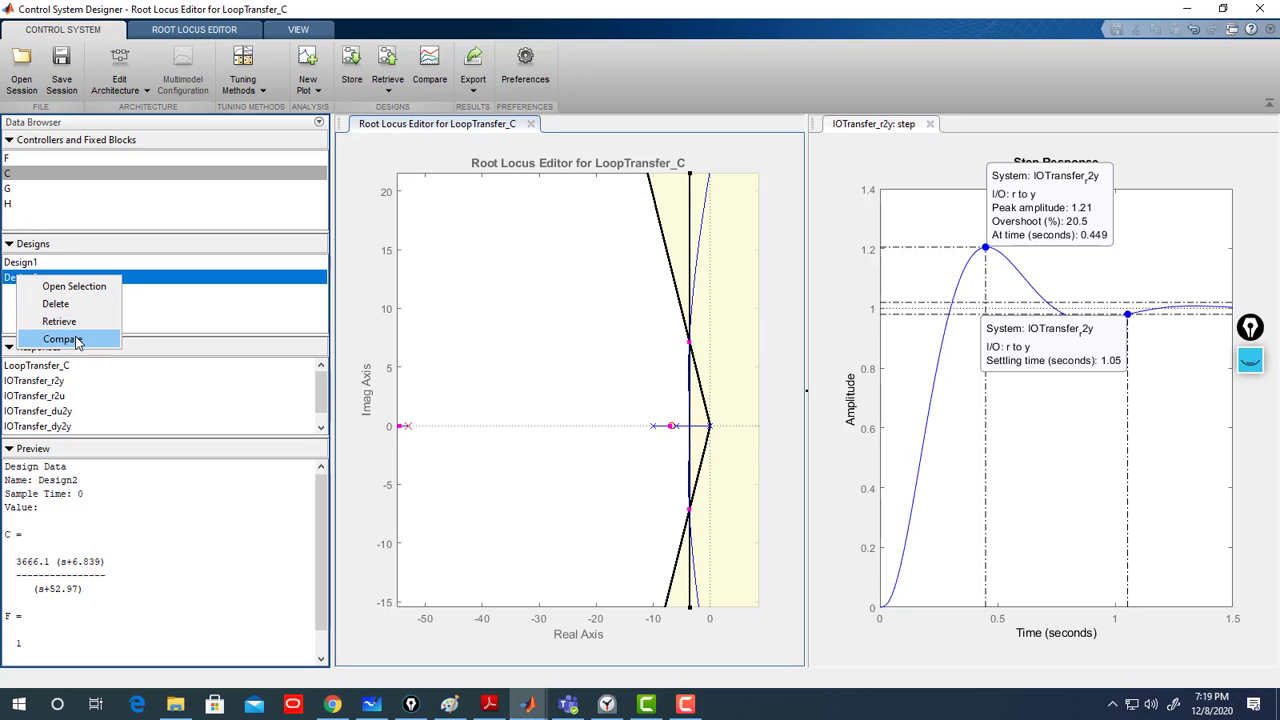
left_click(56, 303)
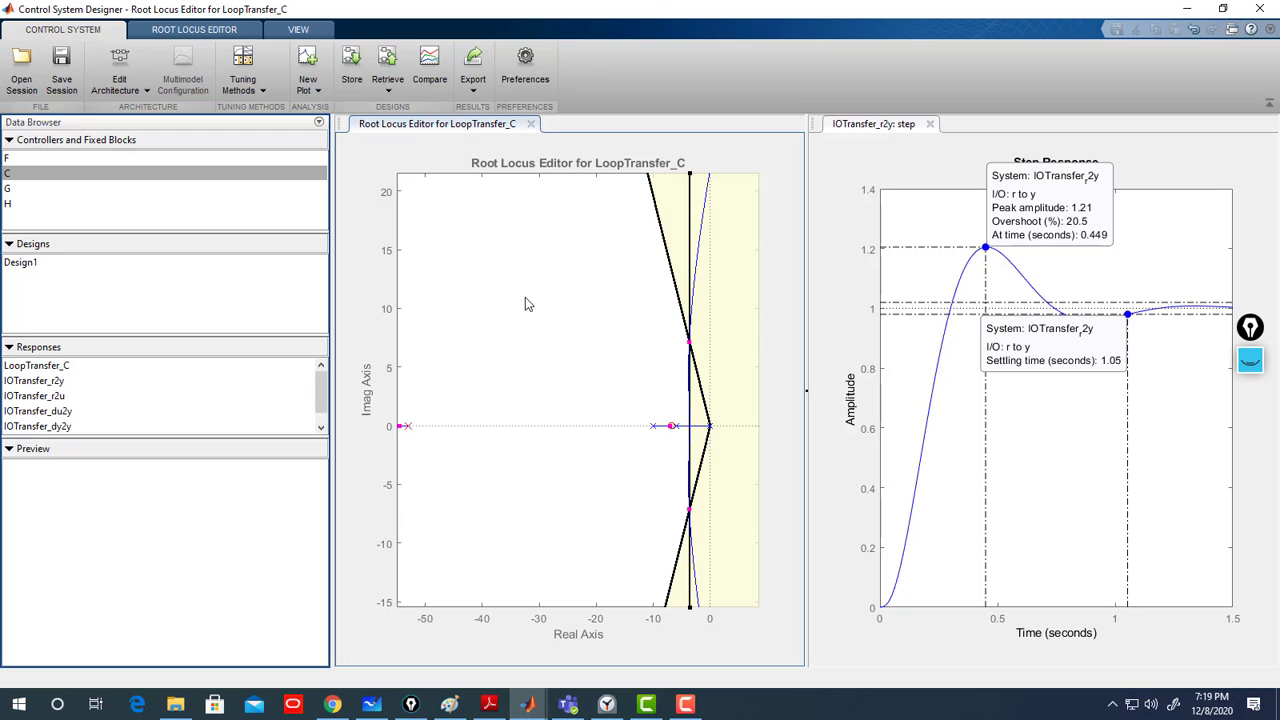
Delete the real pole at -53 and the real zero at -6.84 from compensator C.
double_click(36, 176)
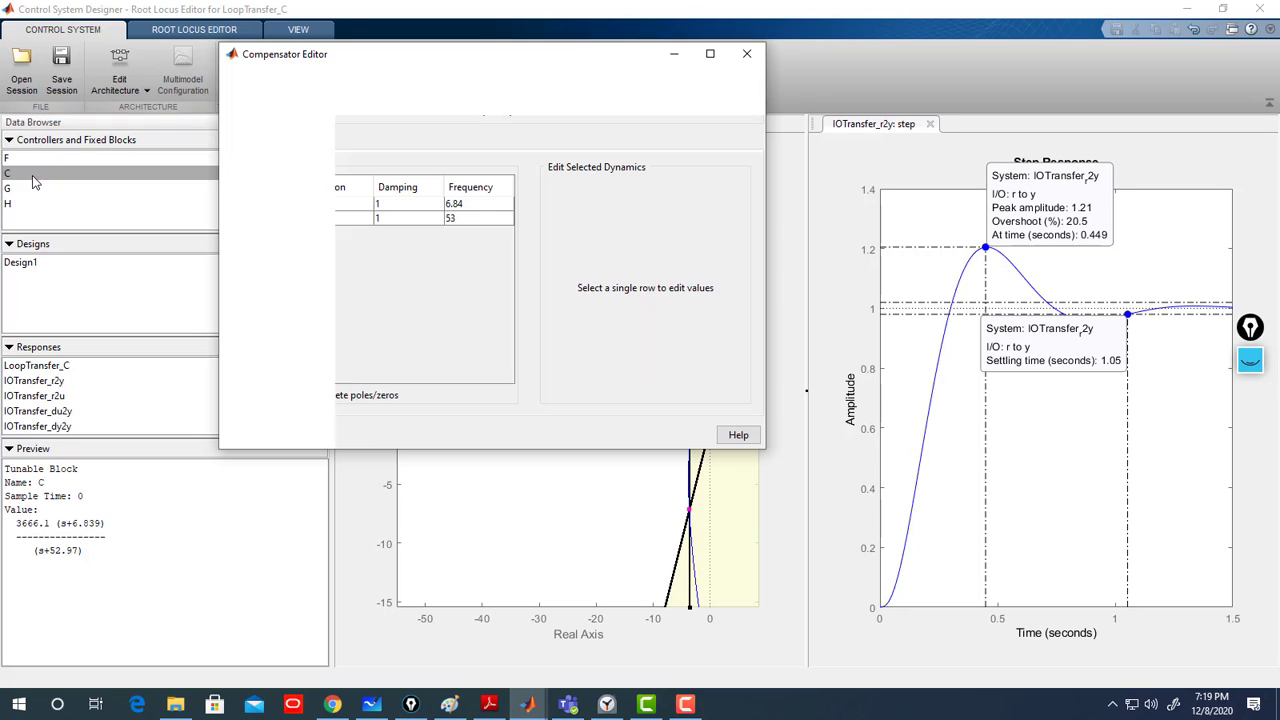
left_click(391, 219)
right_click(391, 221)
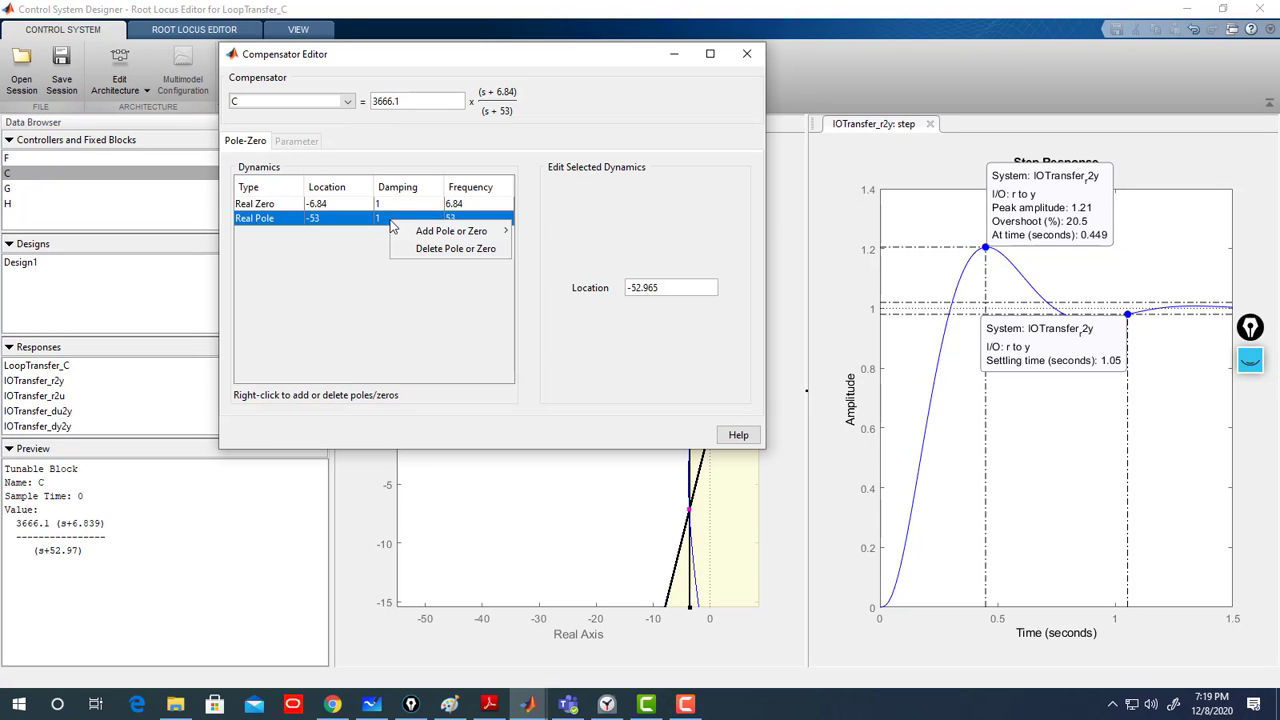
left_click(432, 249)
left_click(400, 208)
right_click(400, 208)
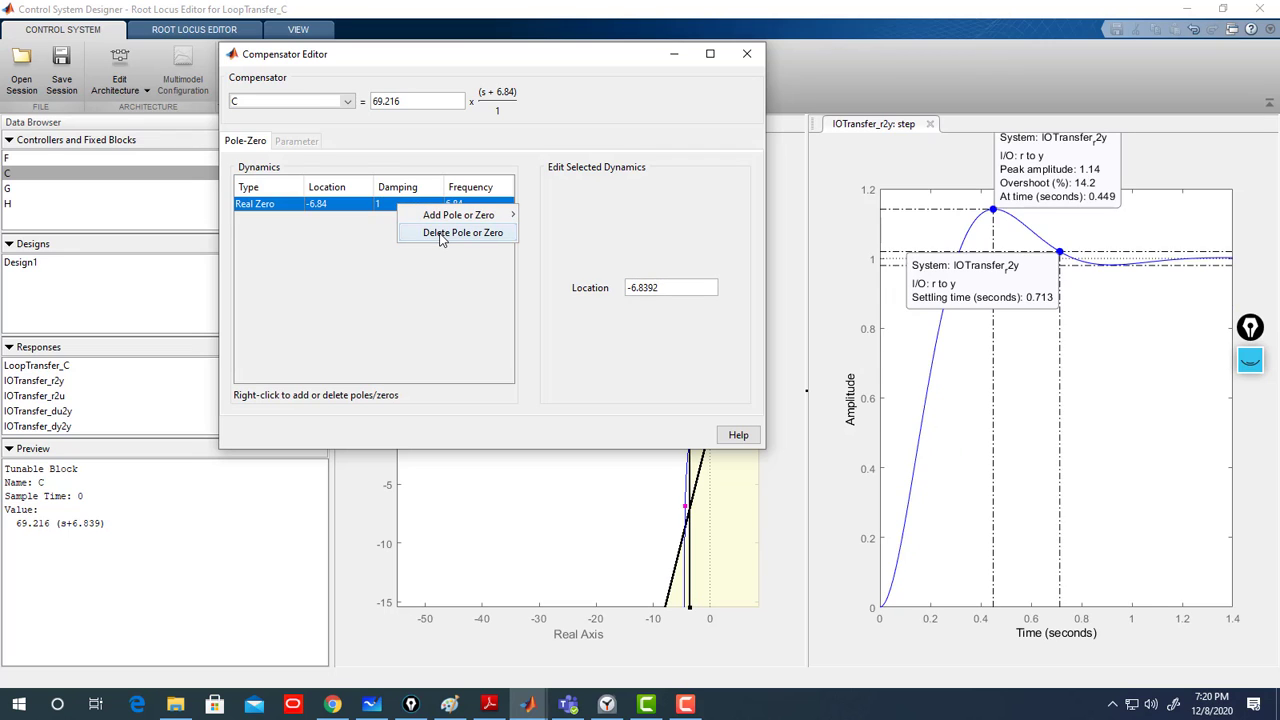
left_click(440, 238)
Add a lead element to compensator C.
right_click(417, 229)
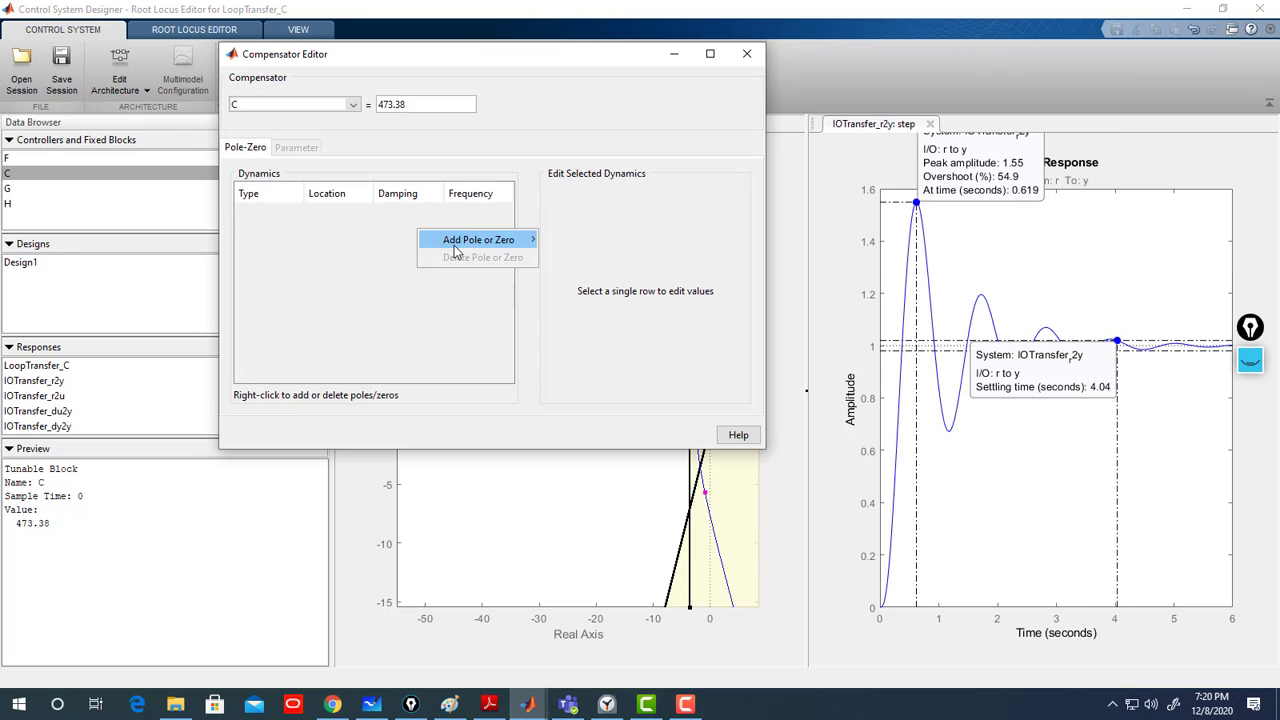
mouse_move(500, 246)
left_click(572, 362)
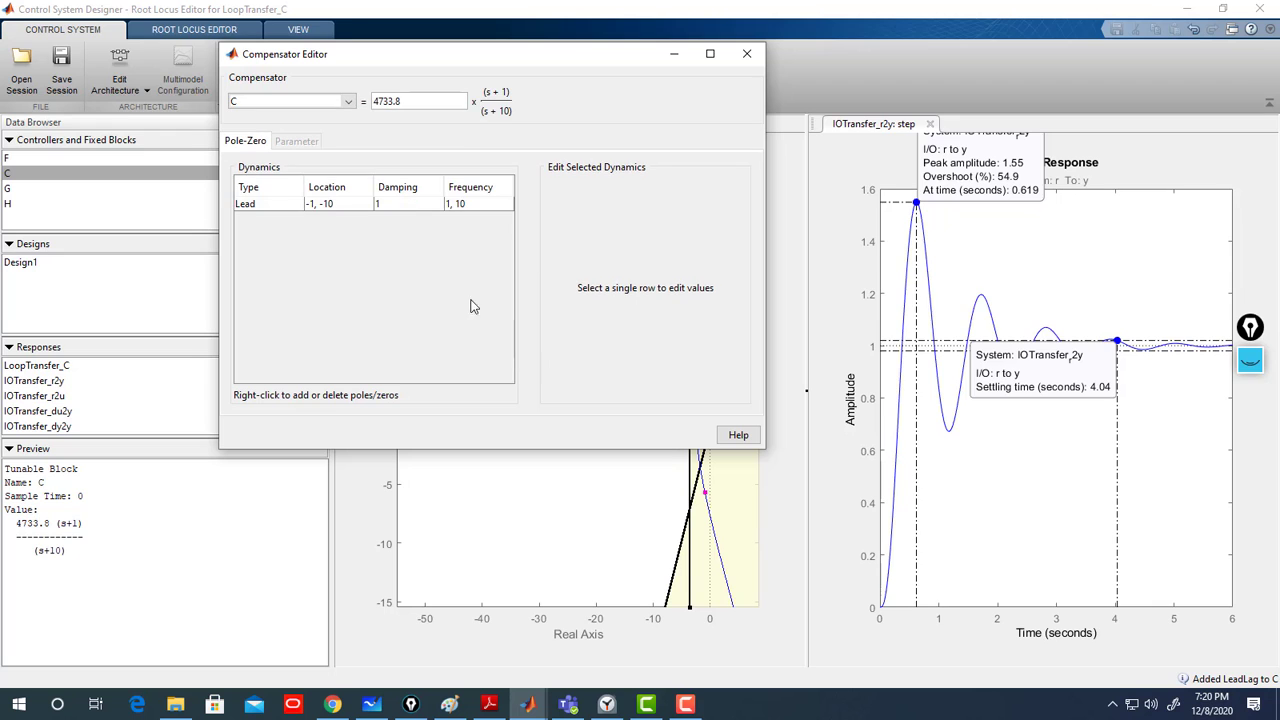
Check the lead transfer function in Microsoft Whiteboard, and set the lead's real zero to -8 and real pole to -483.7.
left_click(405, 206)
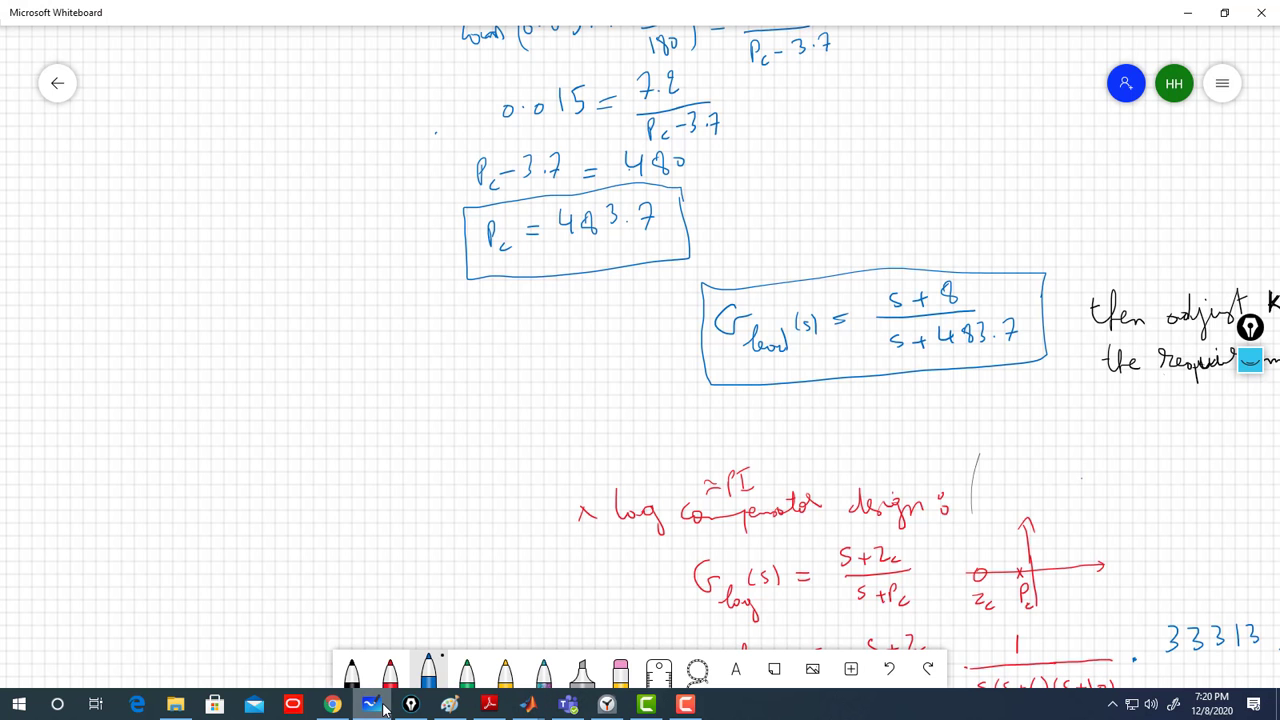
left_click(380, 706)
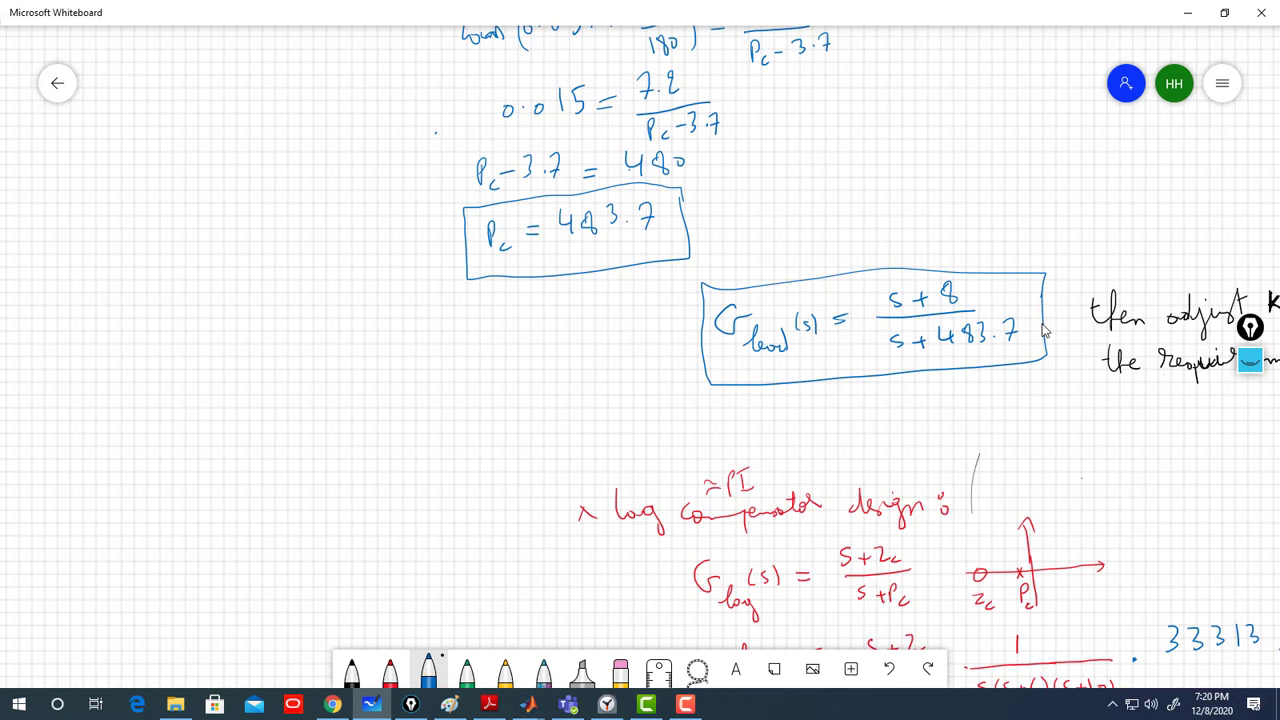
left_click(1187, 13)
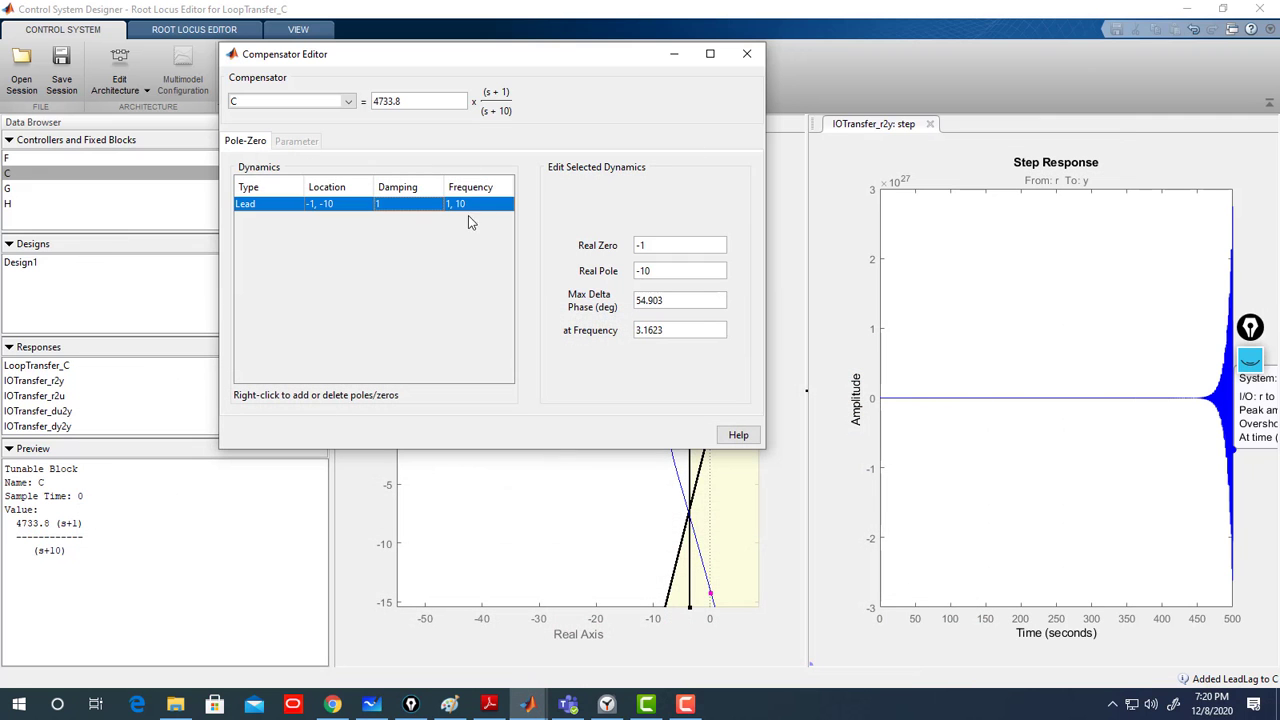
left_click_drag(660, 248, 642, 246)
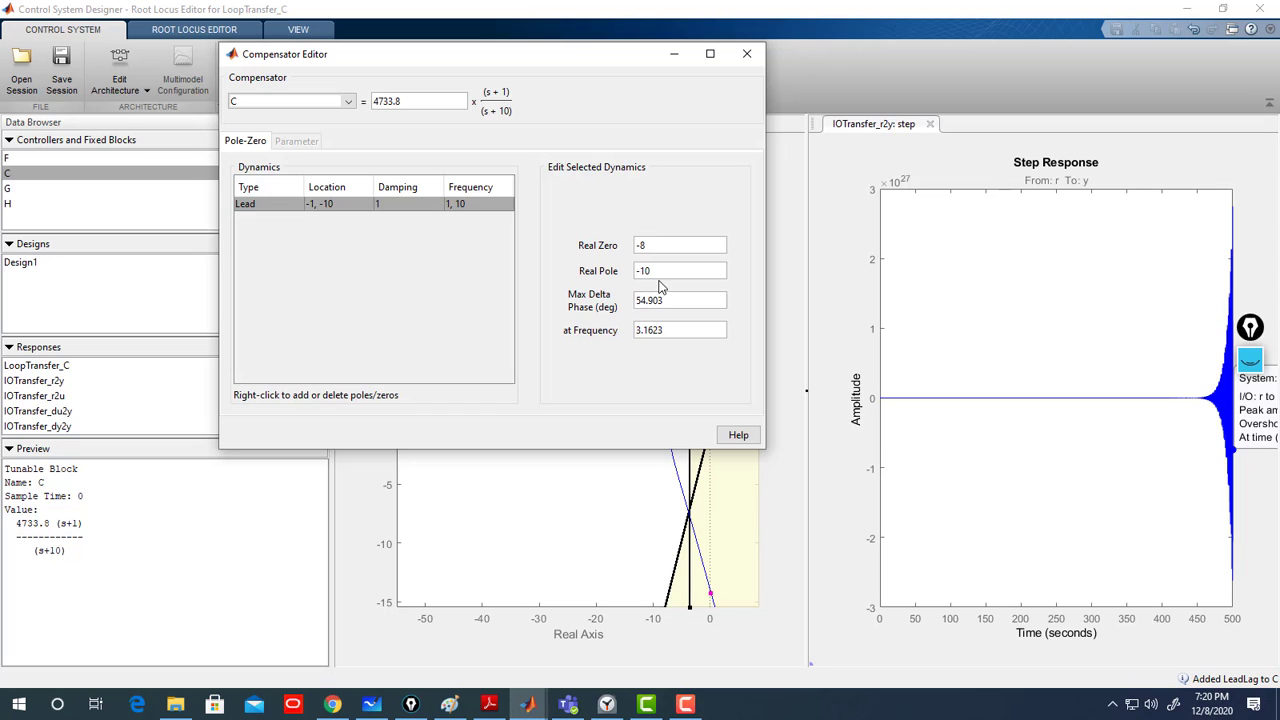
left_click_drag(652, 271, 638, 271)
type("-4")
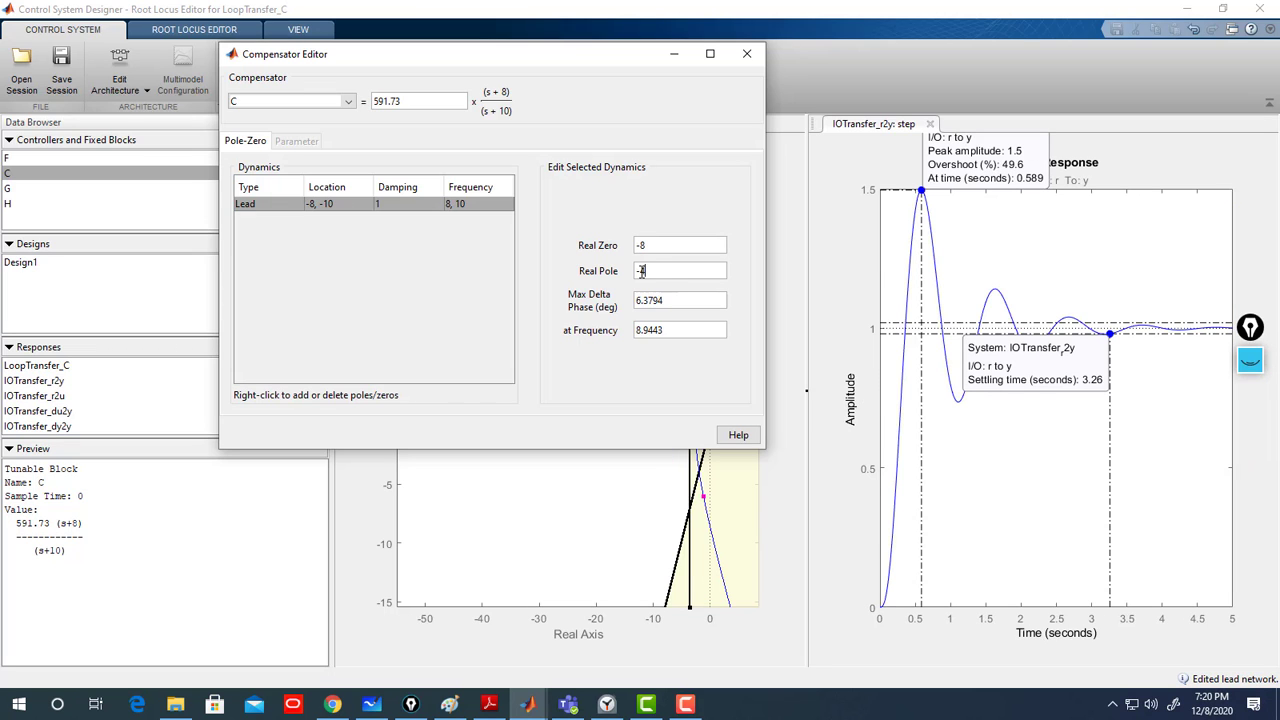
type("83.7")
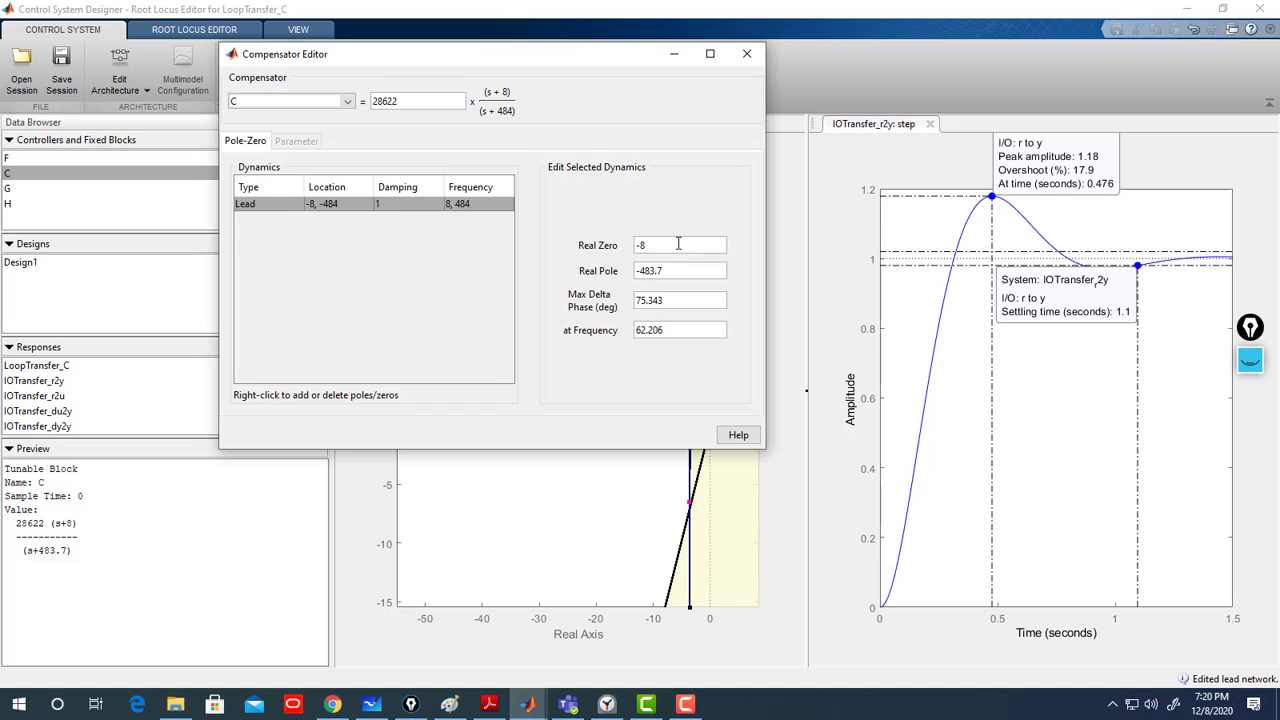
left_click(746, 55)
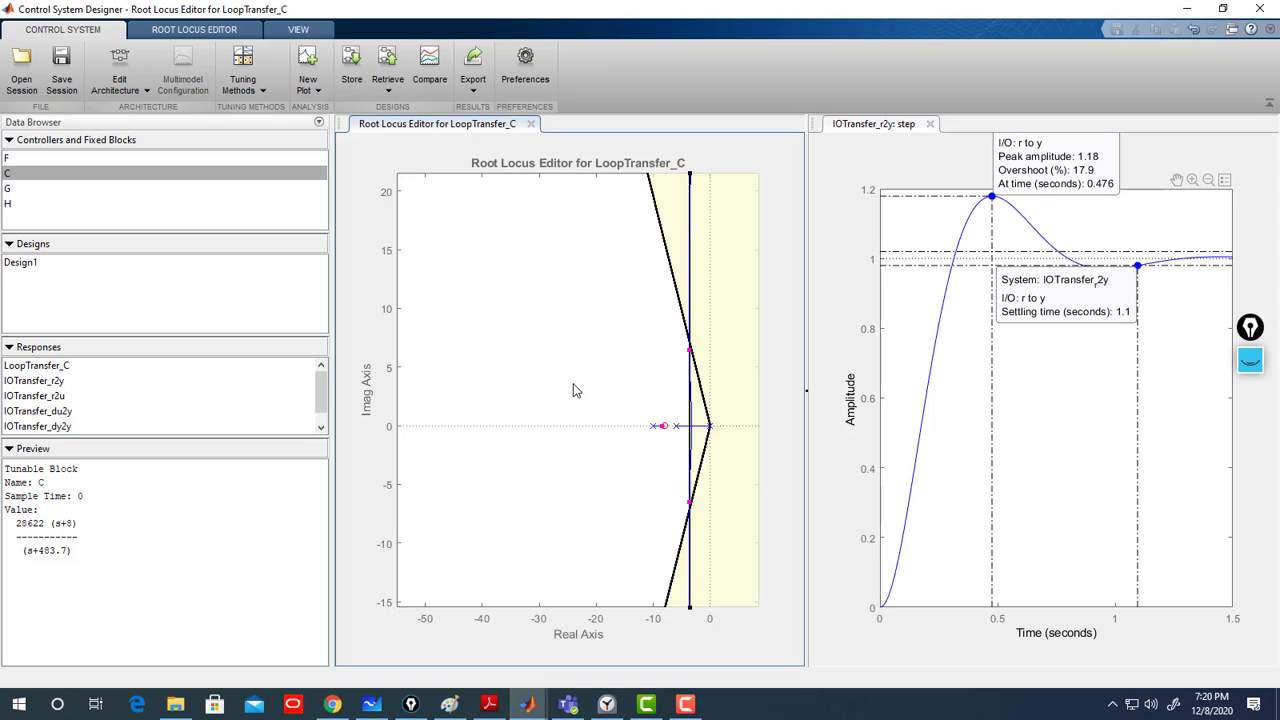
Adjust the loop gain by moving the closed-loop pole along the root locus near the intersection of the design boundaries.
left_click_drag(689, 357, 689, 343)
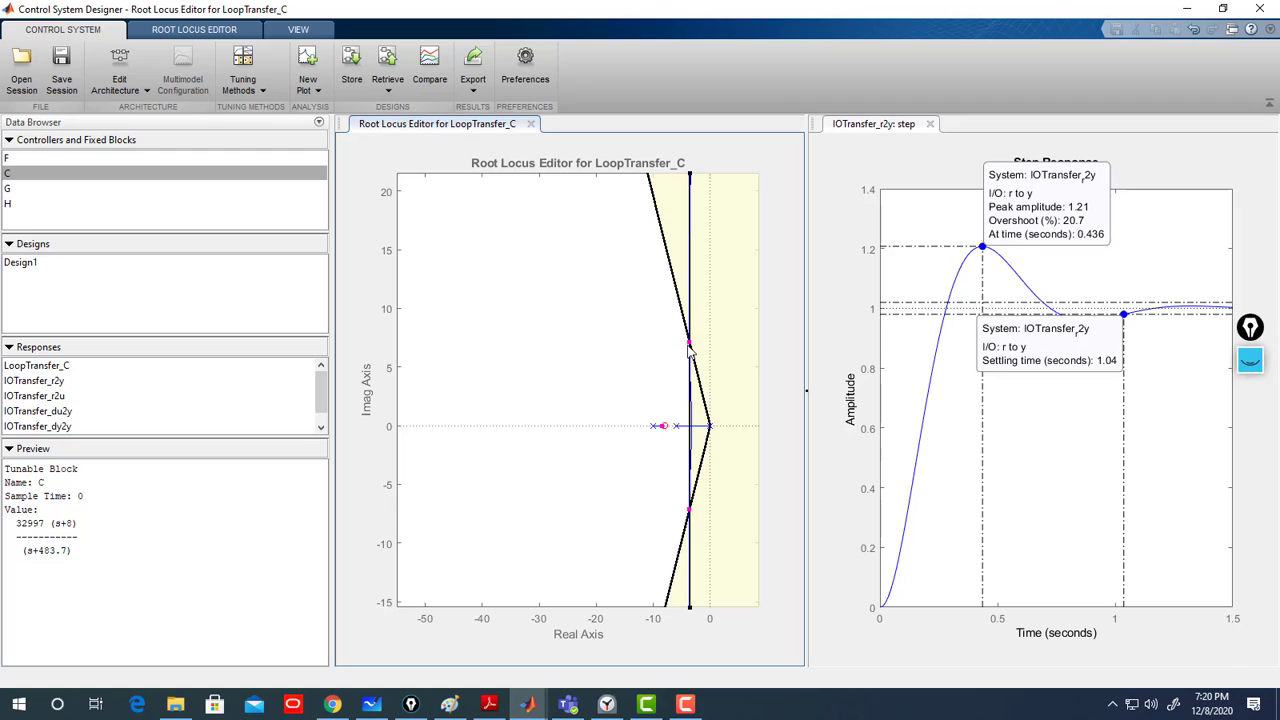
left_click_drag(689, 343, 687, 350)
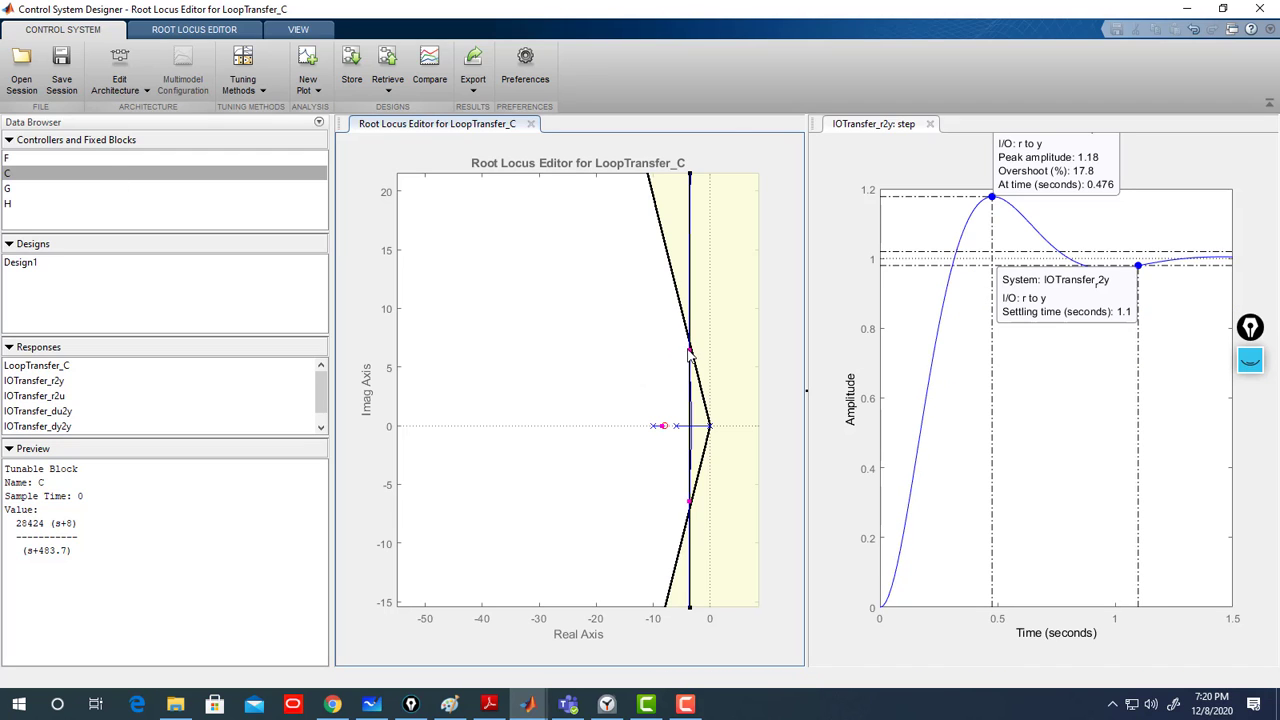
left_click_drag(689, 349, 688, 343)
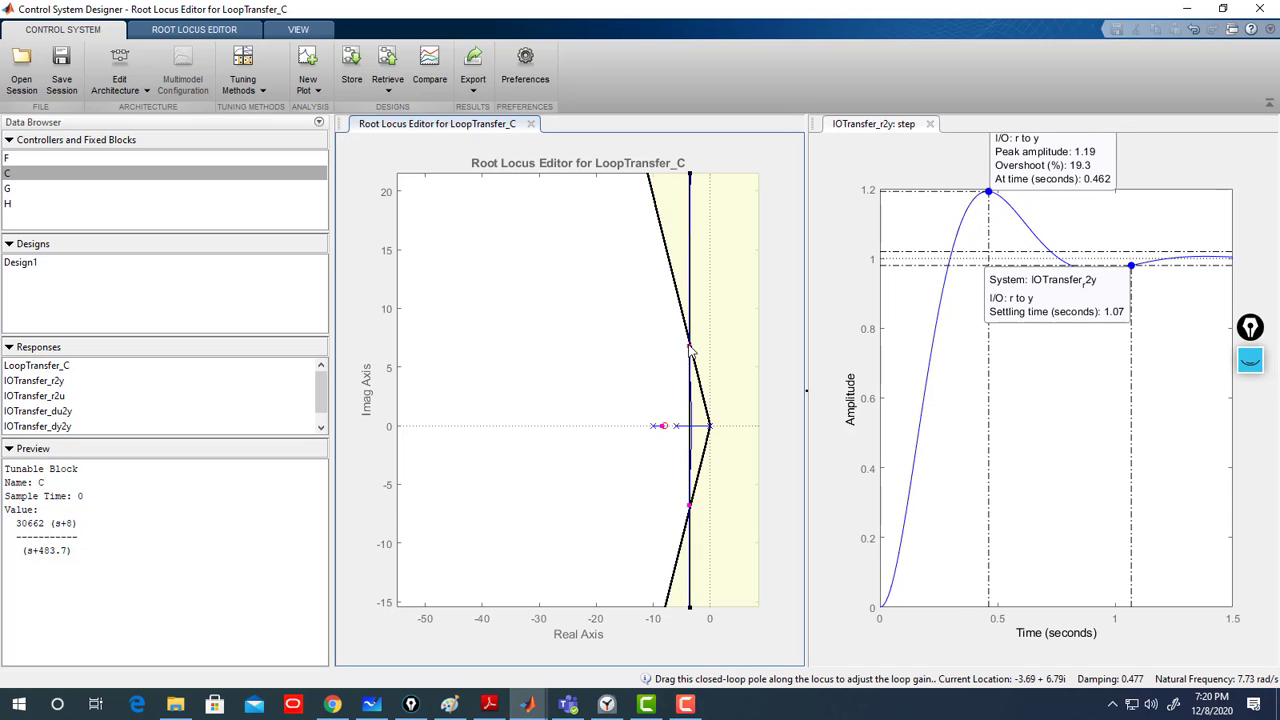
left_click_drag(689, 340, 688, 334)
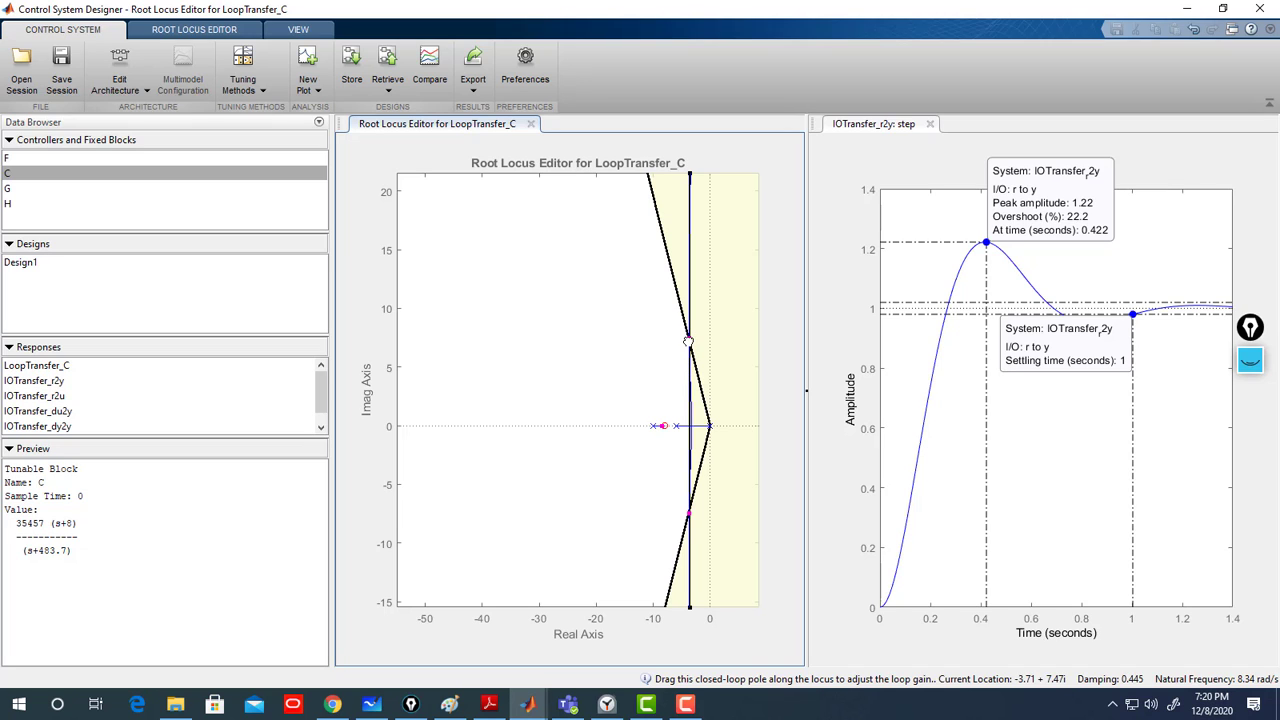
left_click_drag(688, 340, 689, 343)
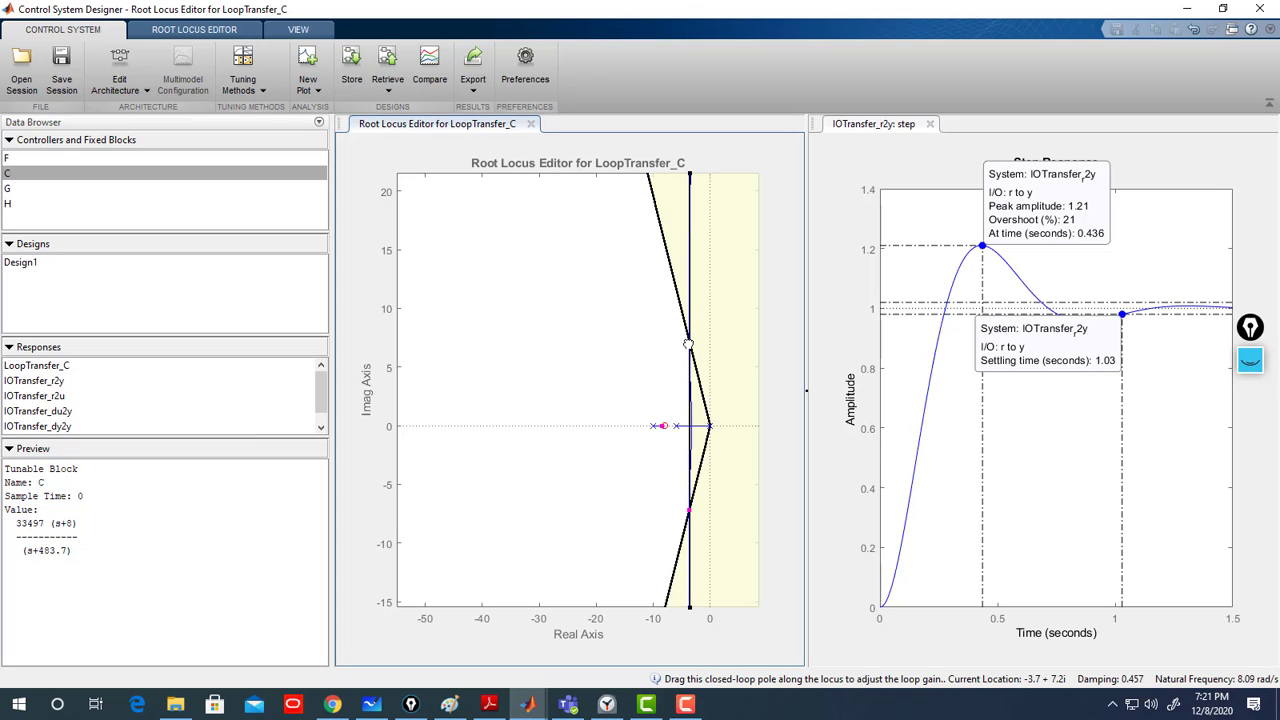
Open compensator C for editing and try gains of 33400 and 33300.
double_click(32, 176)
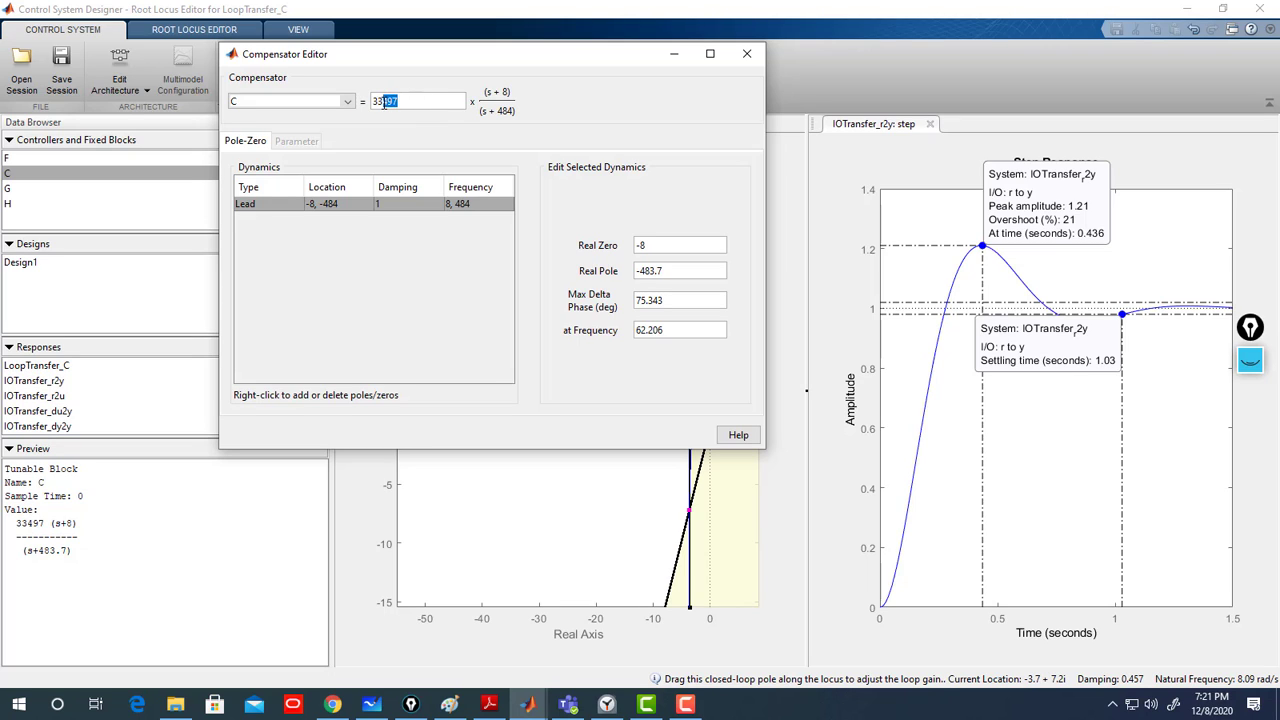
left_click_drag(385, 104, 388, 104)
left_click(346, 101)
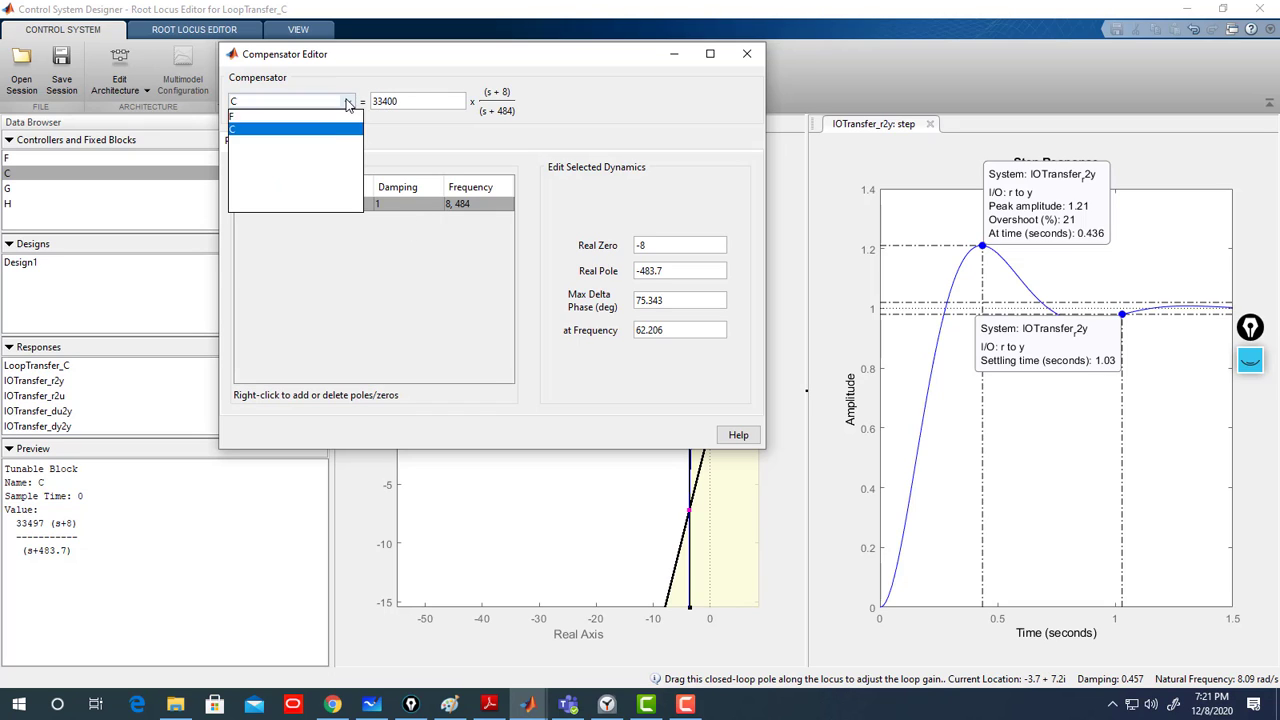
left_click(320, 130)
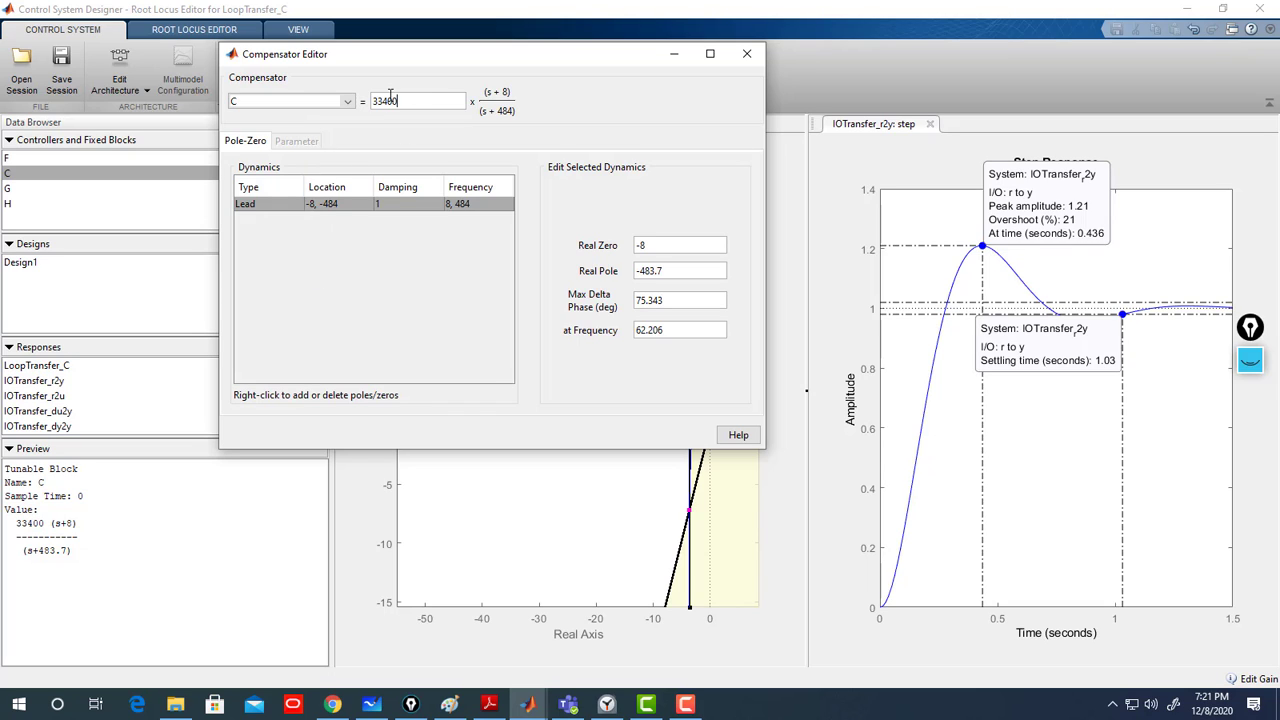
left_click_drag(397, 100, 383, 94)
type("5")
left_click(348, 104)
left_click(305, 133)
Set compensator C's gain to 33000, correcting the mistaken entry of 3300.
left_click_drag(408, 108, 381, 104)
type("0")
left_click(347, 101)
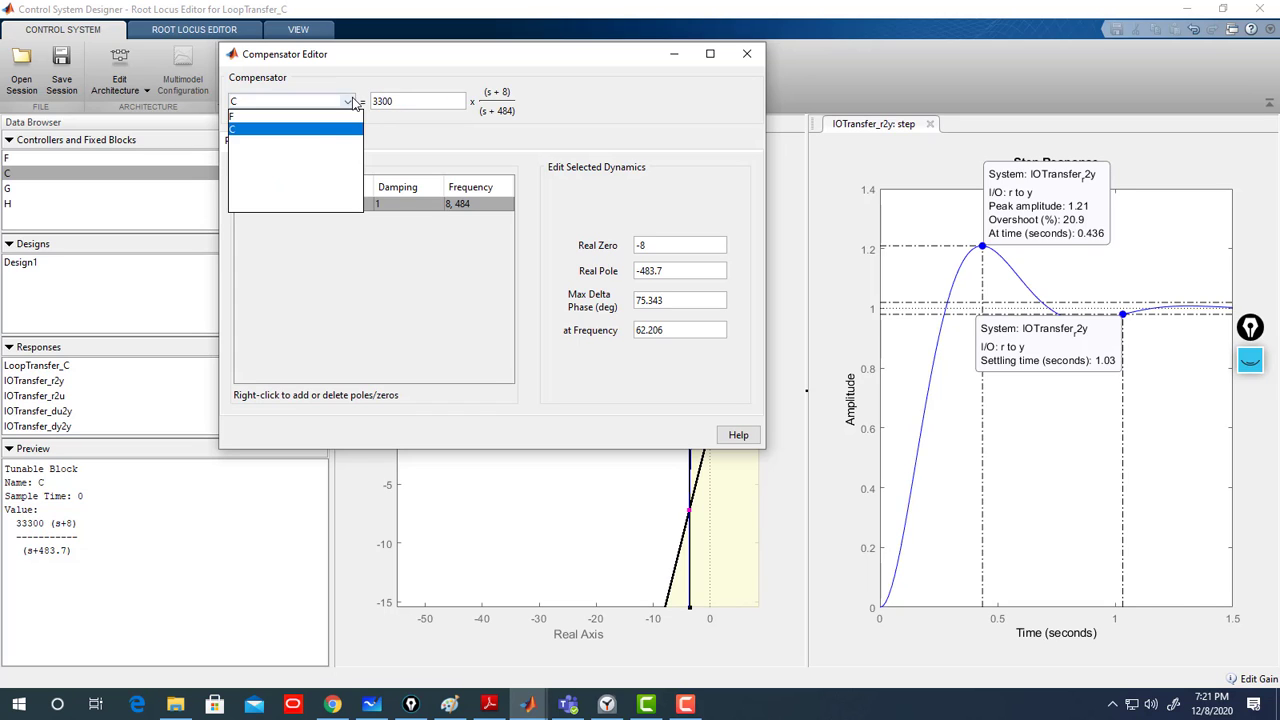
left_click(309, 144)
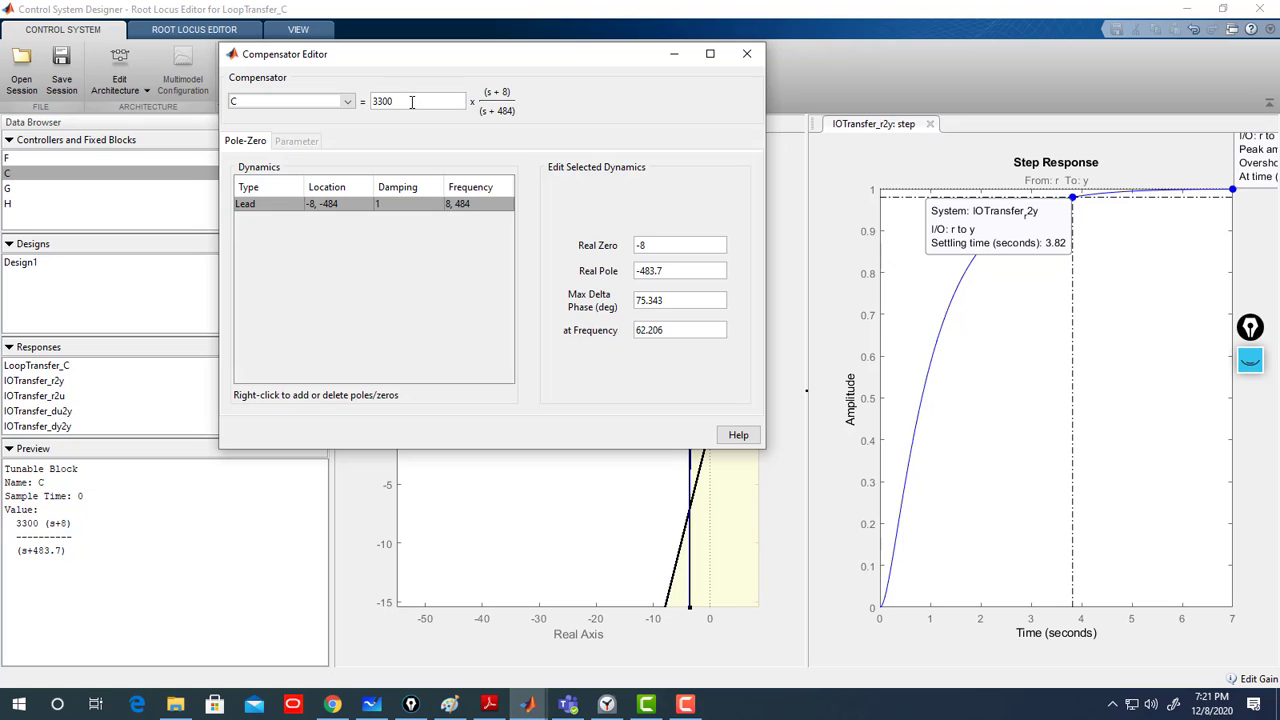
left_click(347, 101)
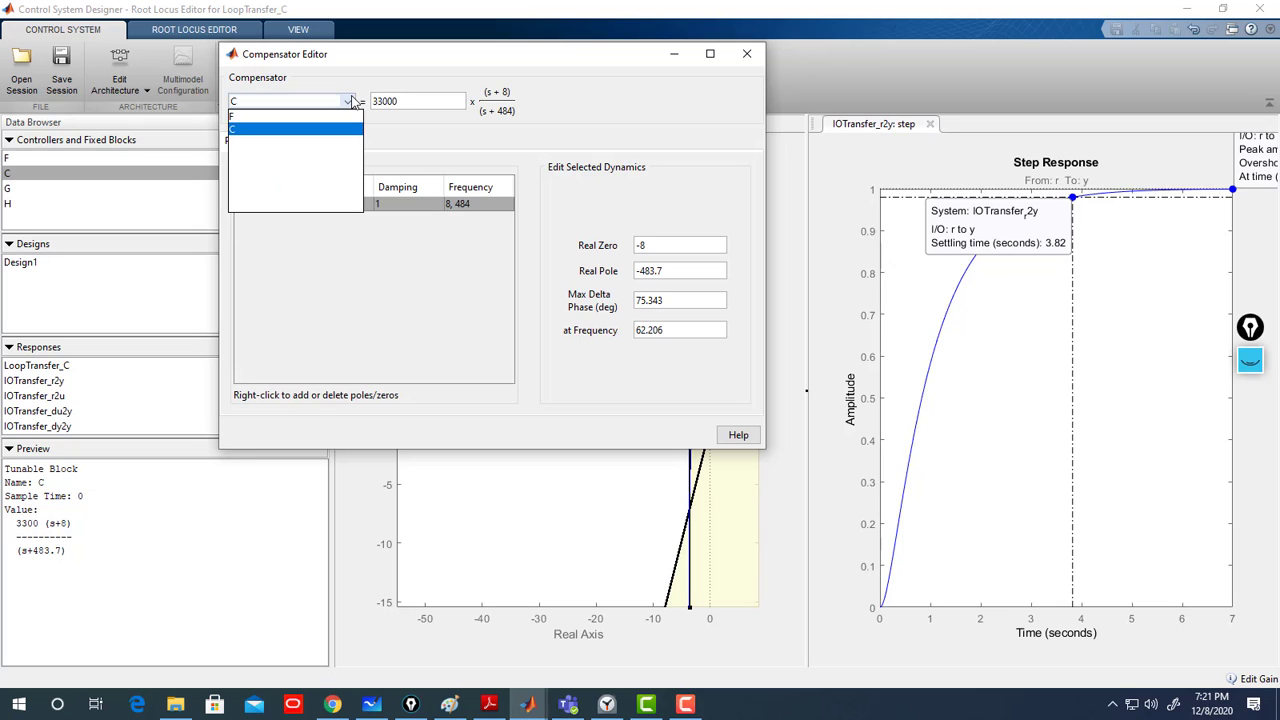
left_click(330, 133)
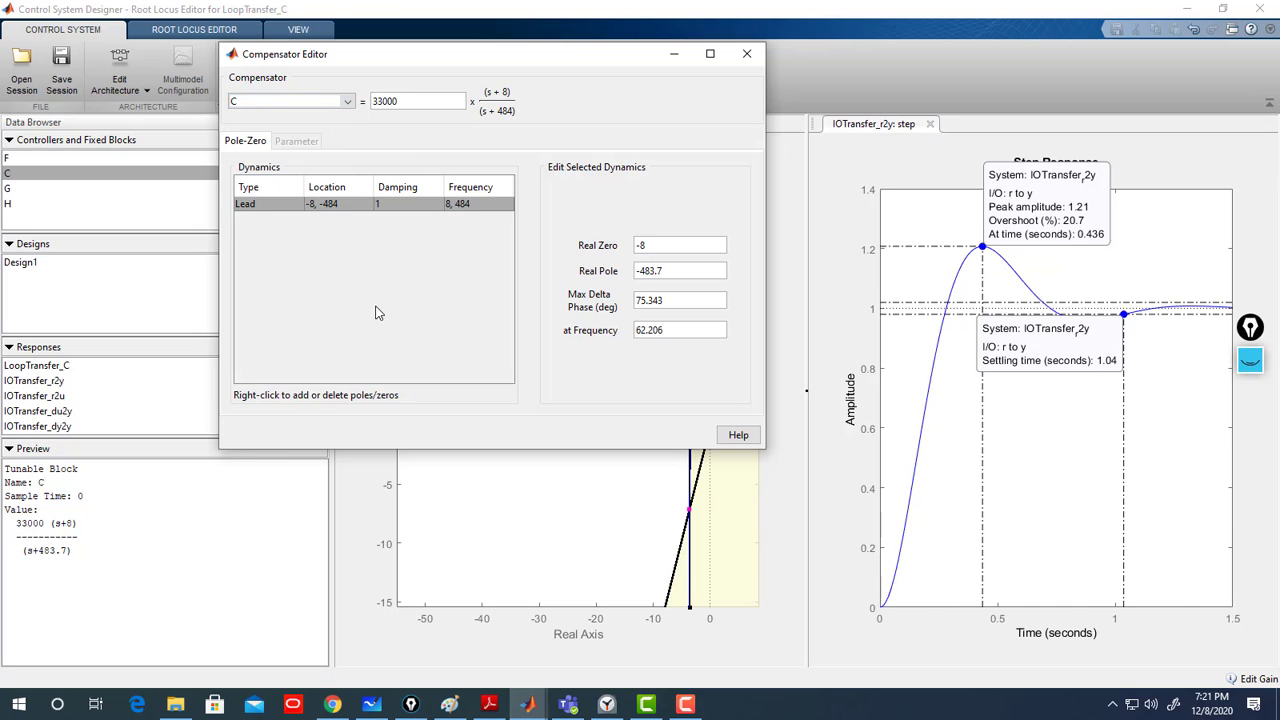
Try lower gains of 32900 and 32700 for compensator C.
left_click(409, 104)
type("390")
left_click(347, 101)
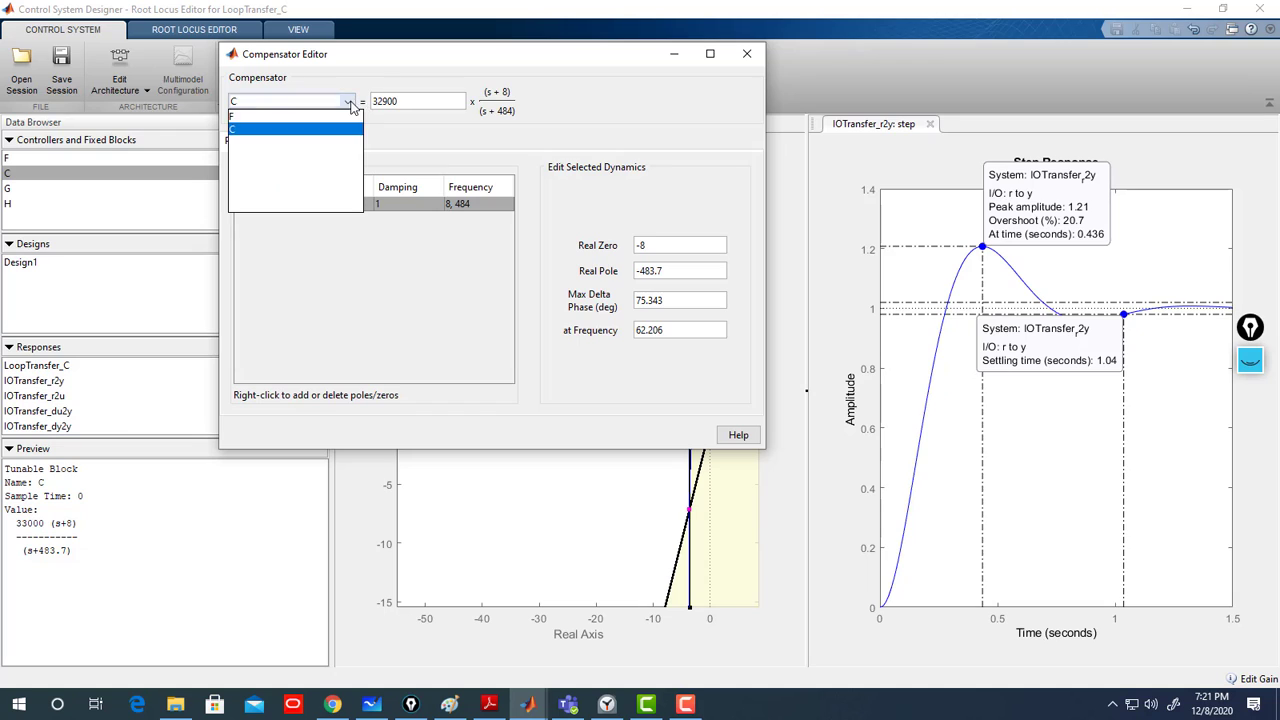
left_click(316, 133)
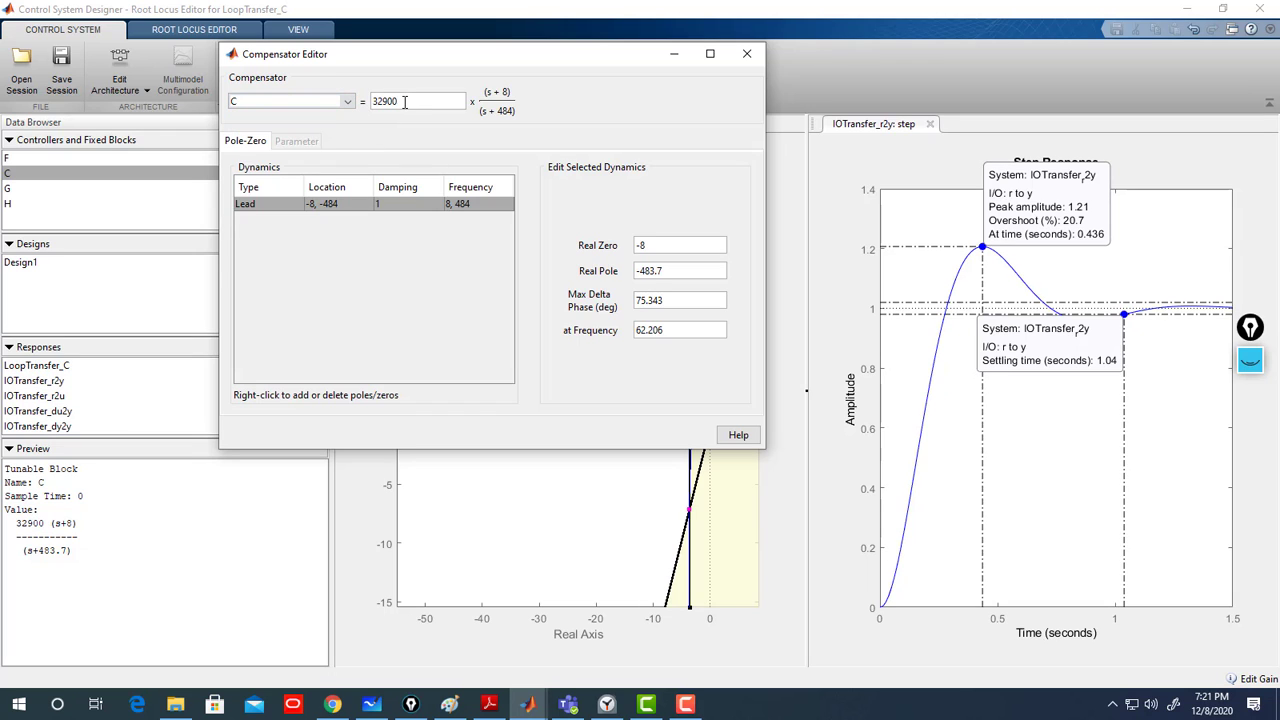
left_click_drag(402, 101, 388, 101)
type("7")
left_click(347, 102)
left_click(316, 130)
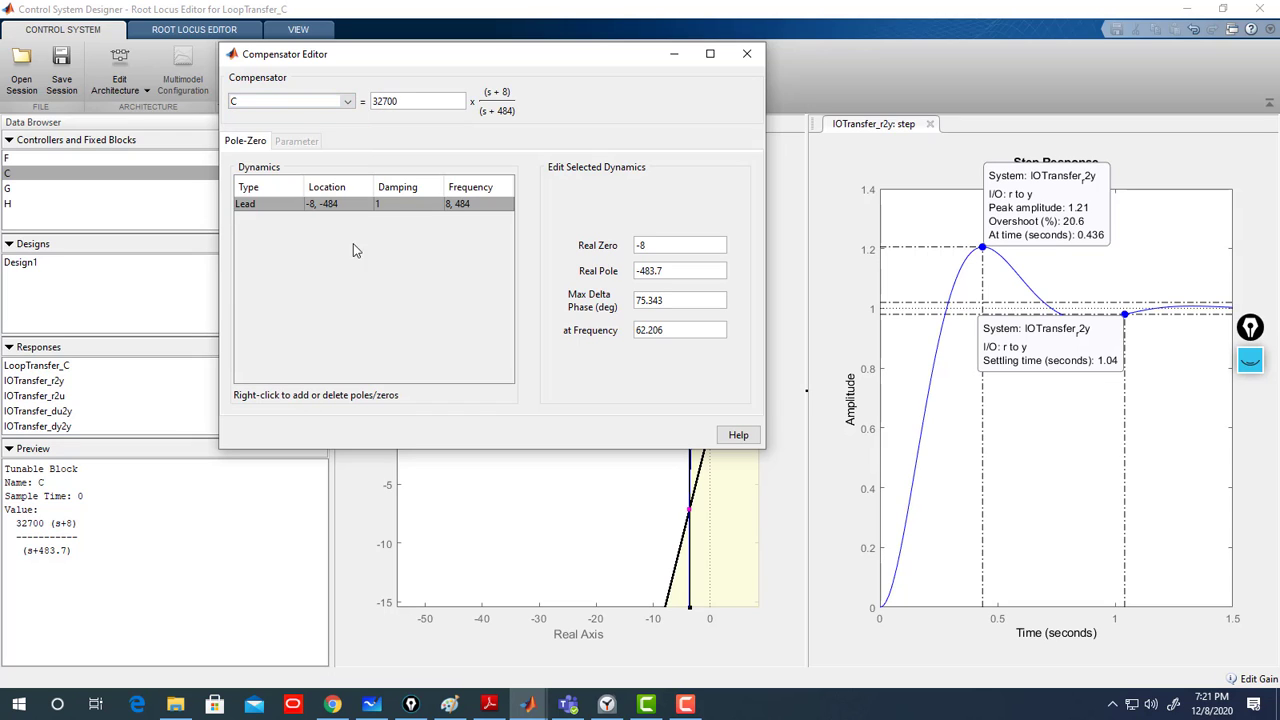
Reduce compensator C's gain in larger steps, trying 32000 and 31000.
left_click_drag(408, 101, 385, 101)
type("00")
left_click(347, 101)
left_click(332, 123)
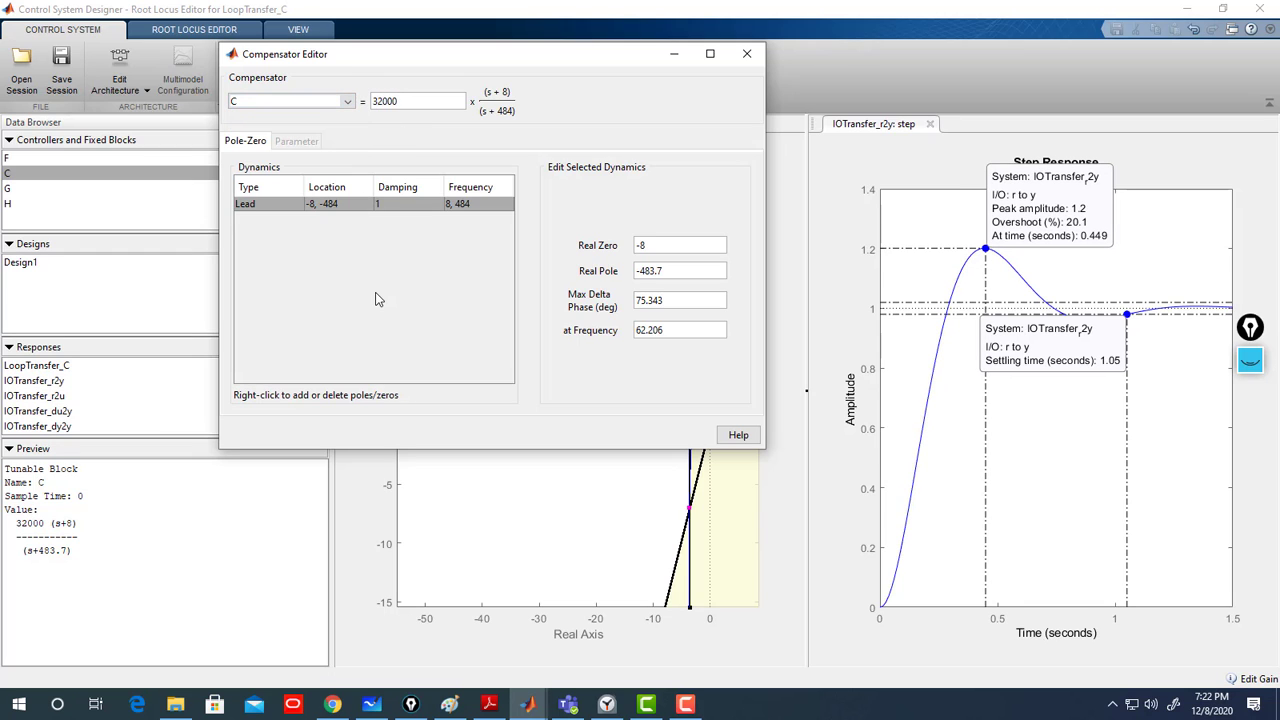
left_click_drag(398, 101, 382, 101)
key("BackSpace")
type("1000")
left_click(345, 101)
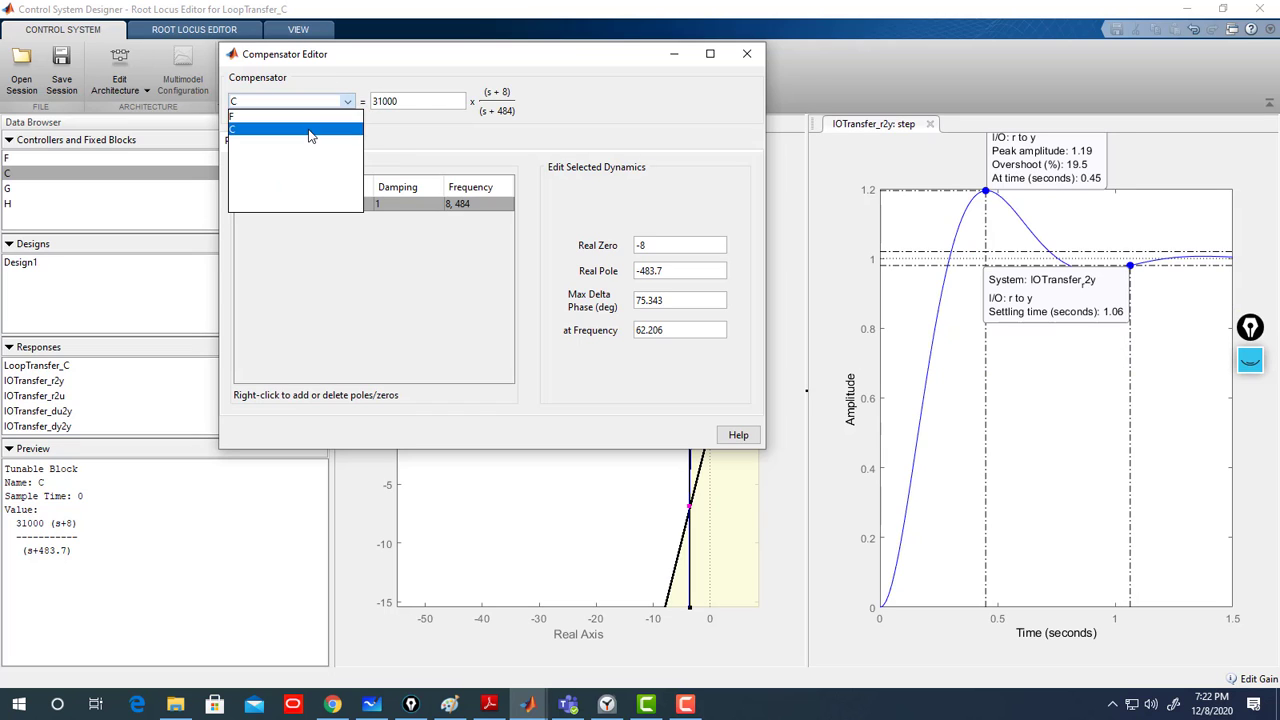
left_click(313, 130)
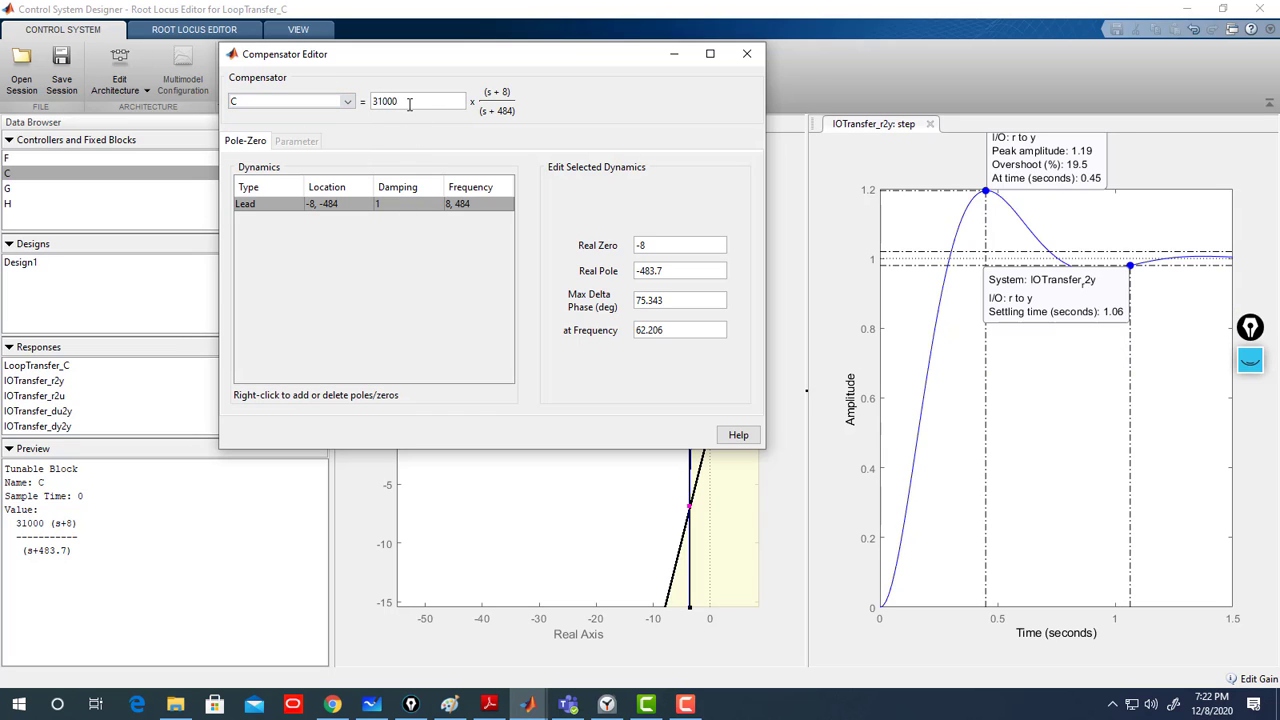
Set compensator C's gain to 31500 and close the compensator editor.
left_click_drag(398, 101, 388, 101)
left_click(352, 101)
left_click(323, 135)
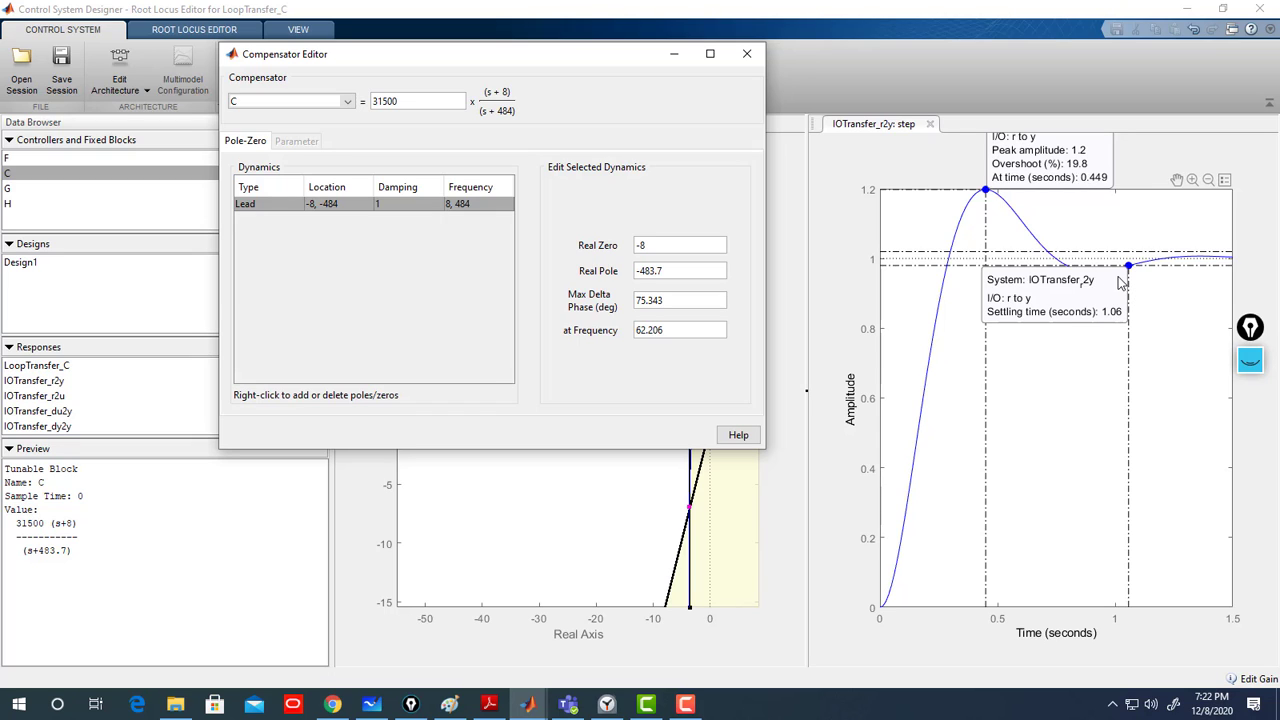
left_click(745, 58)
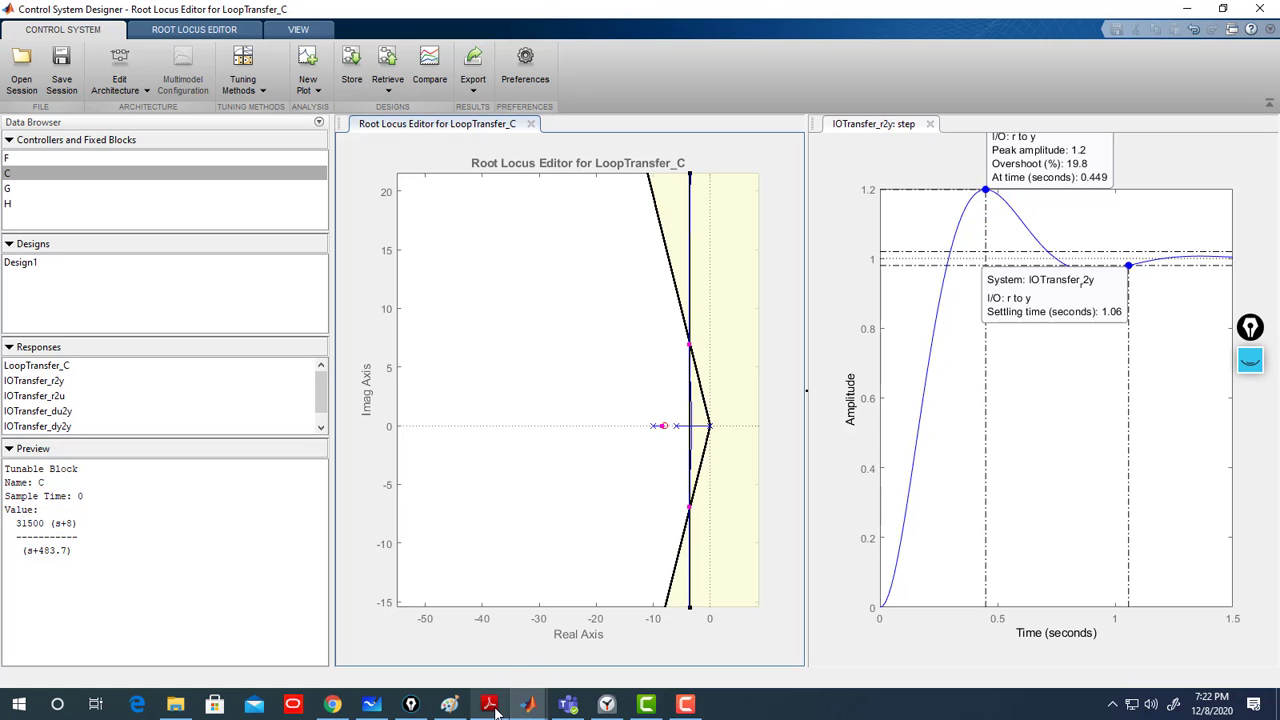
Switch to Microsoft Whiteboard and look over the lag compensator design calculations.
mouse_move(529, 710)
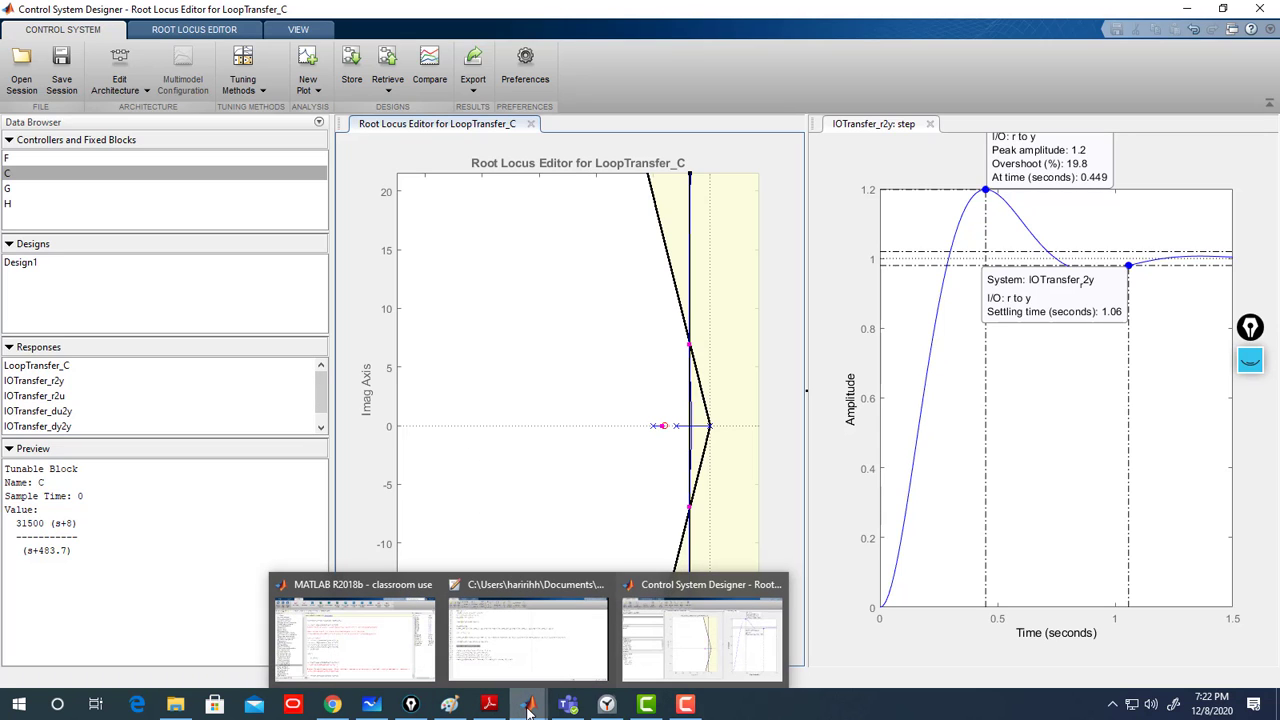
left_click(381, 709)
scroll(390, 364, "down", 3)
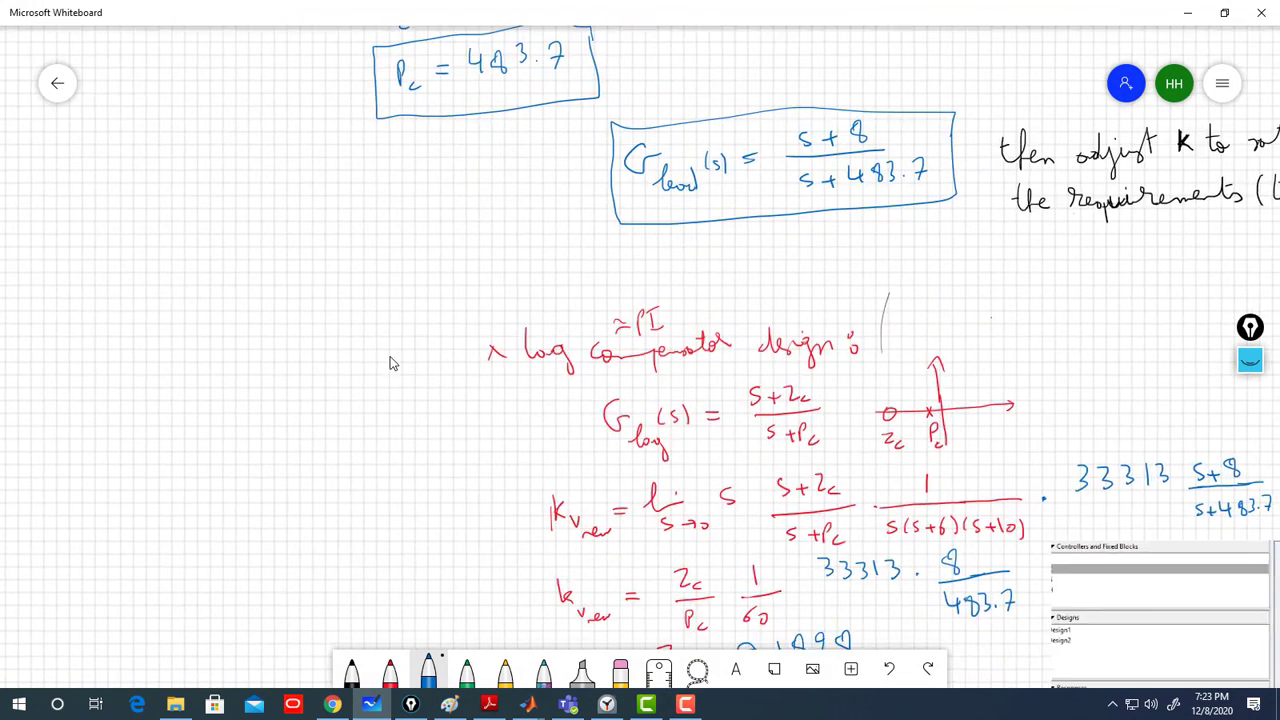
scroll(390, 364, "down", 2)
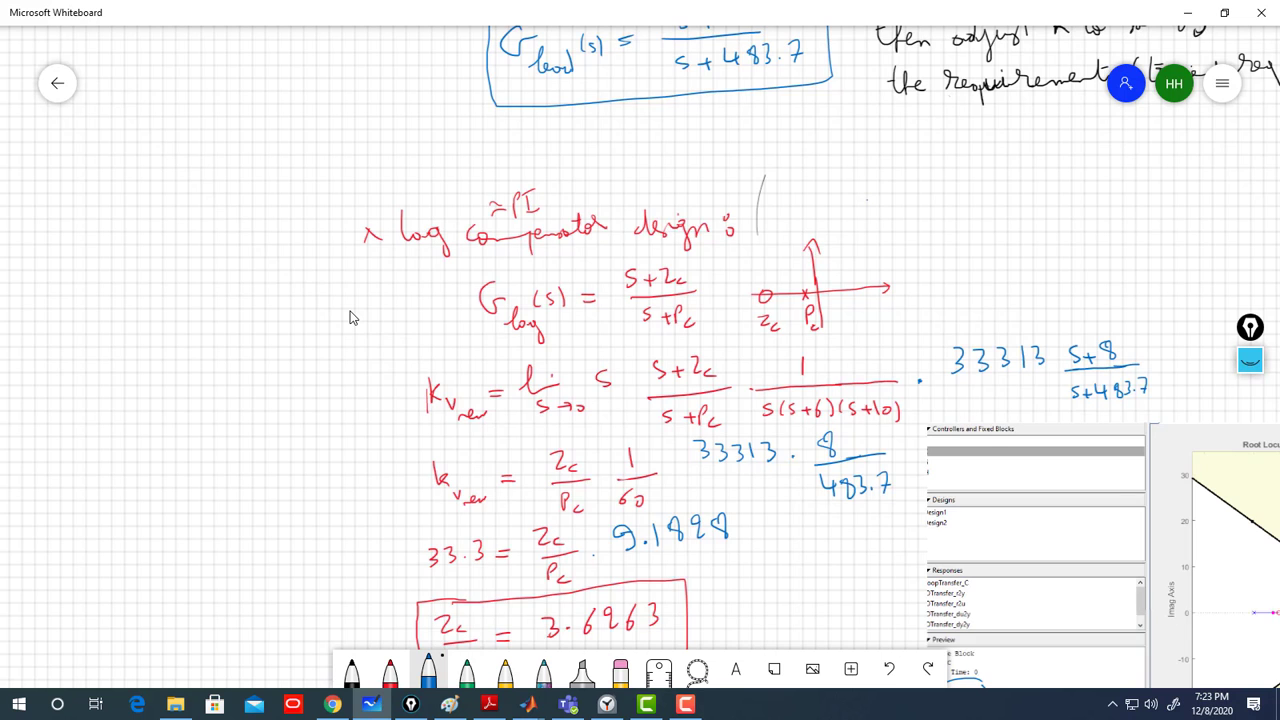
scroll(350, 318, "down", 1)
scroll(380, 330, "down", 5)
scroll(380, 330, "right", 5)
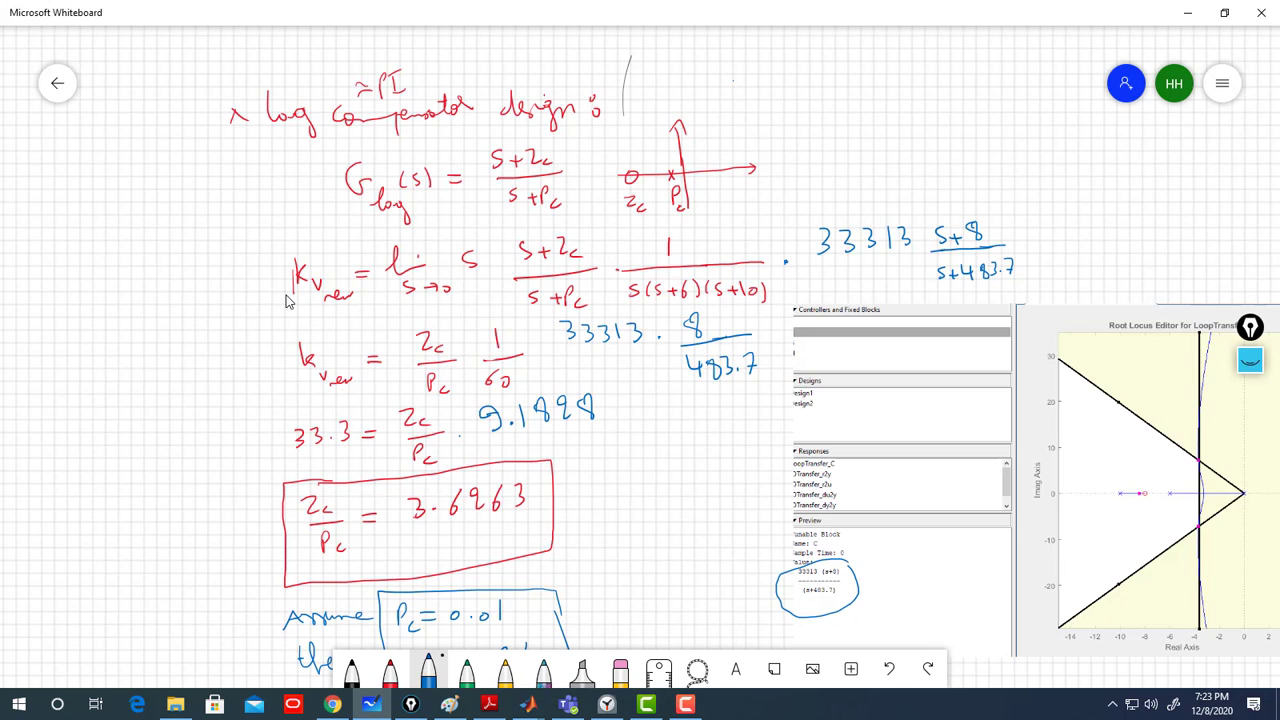
Review the steady-state error and settling-time requirements written above the lead compensator design.
scroll(240, 215, "up", 5)
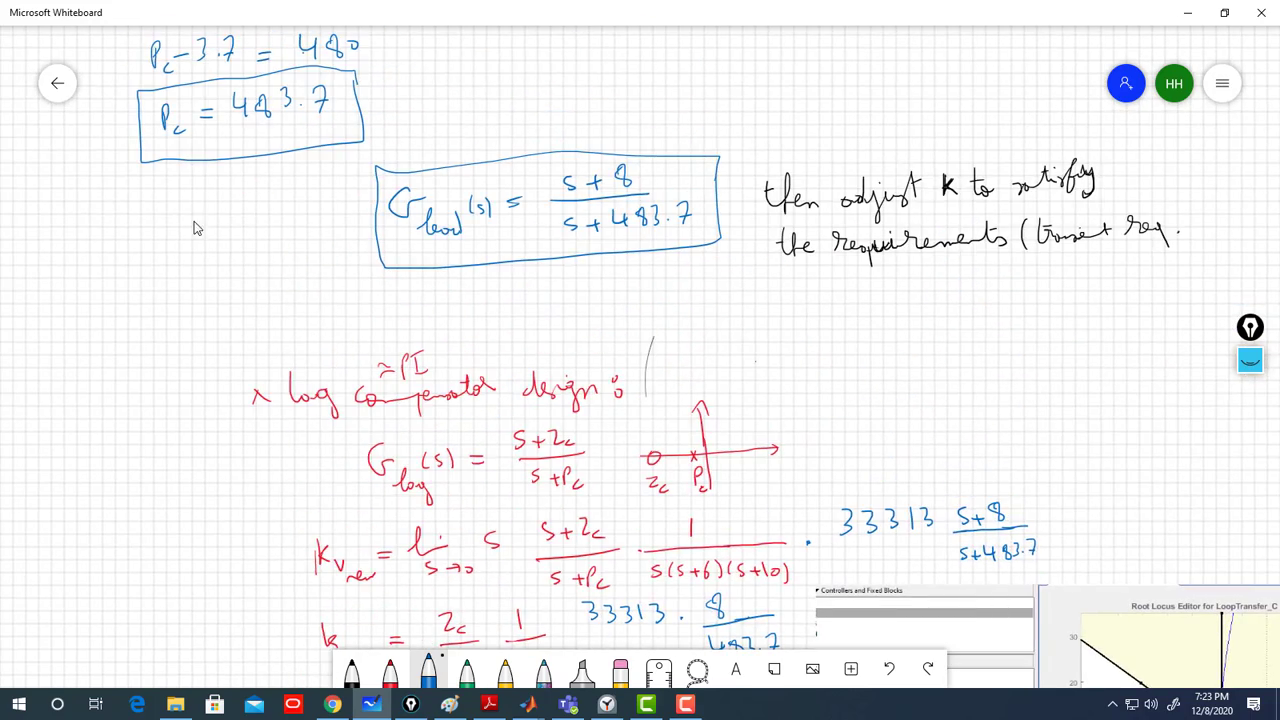
scroll(228, 252, "up", 4)
scroll(228, 252, "left", 1)
scroll(152, 256, "up", 15)
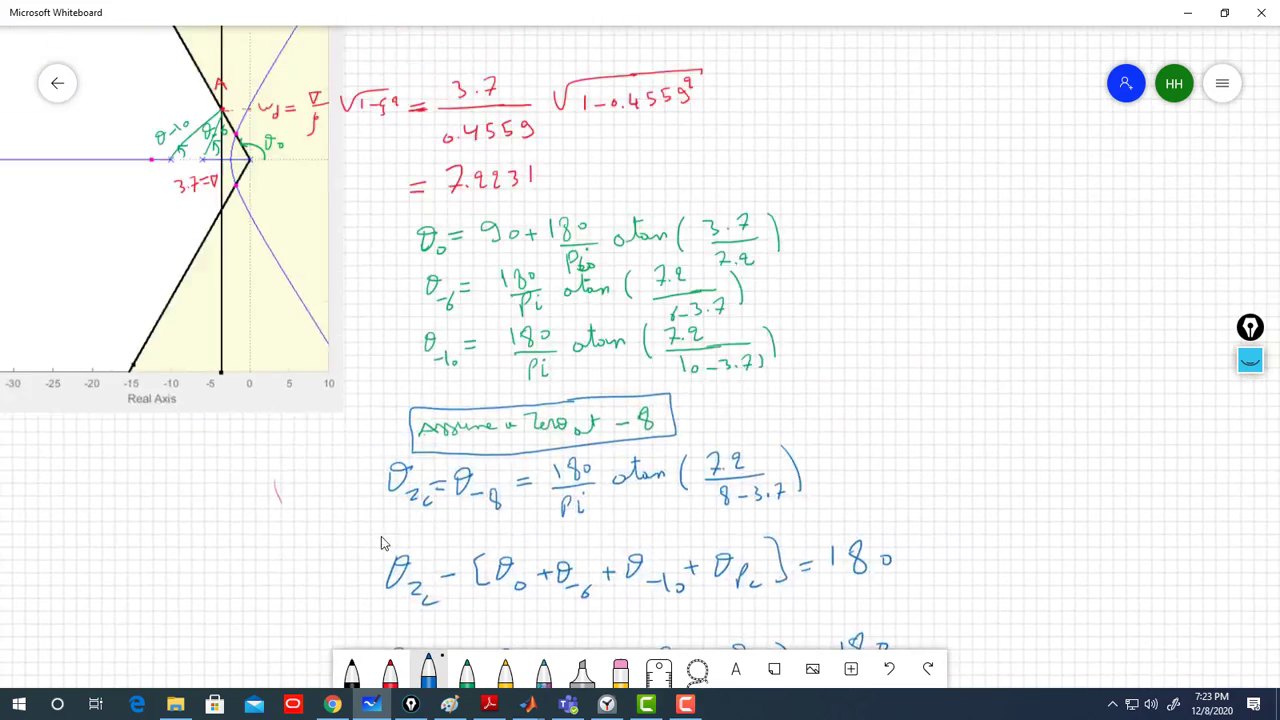
scroll(175, 240, "up", 8)
scroll(175, 240, "left", 4)
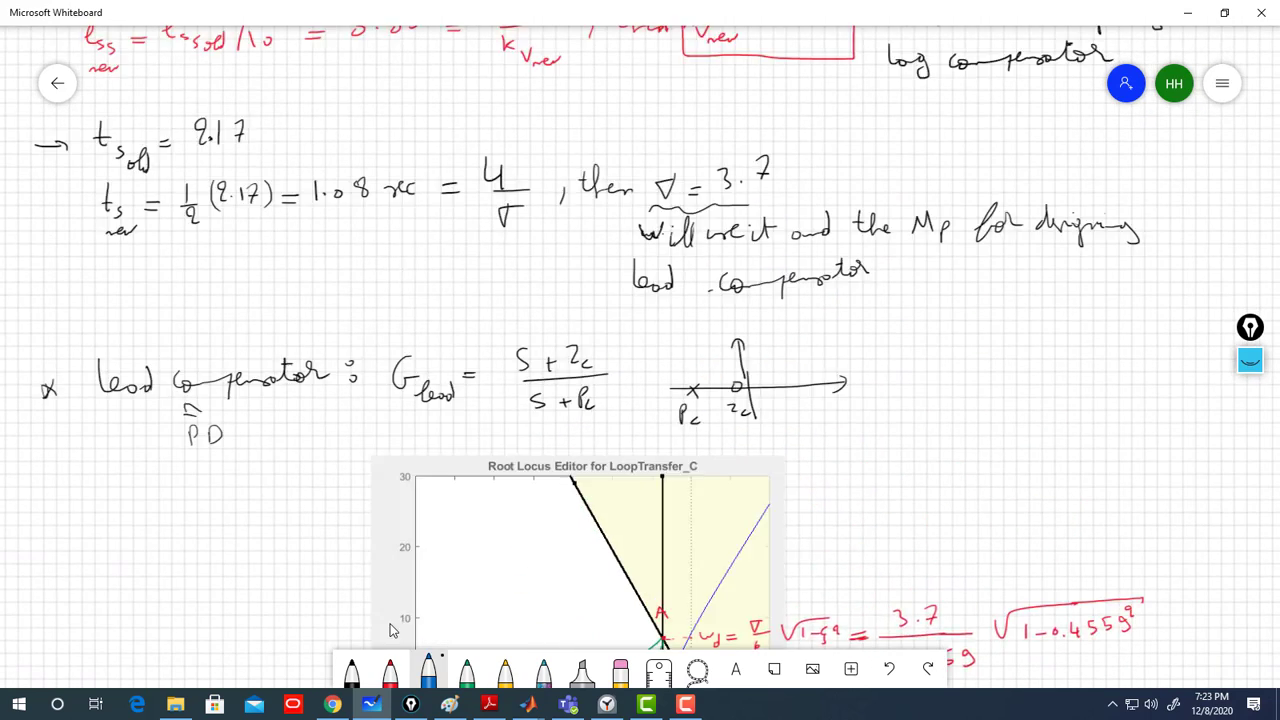
scroll(322, 470, "up", 4)
scroll(322, 470, "left", 1)
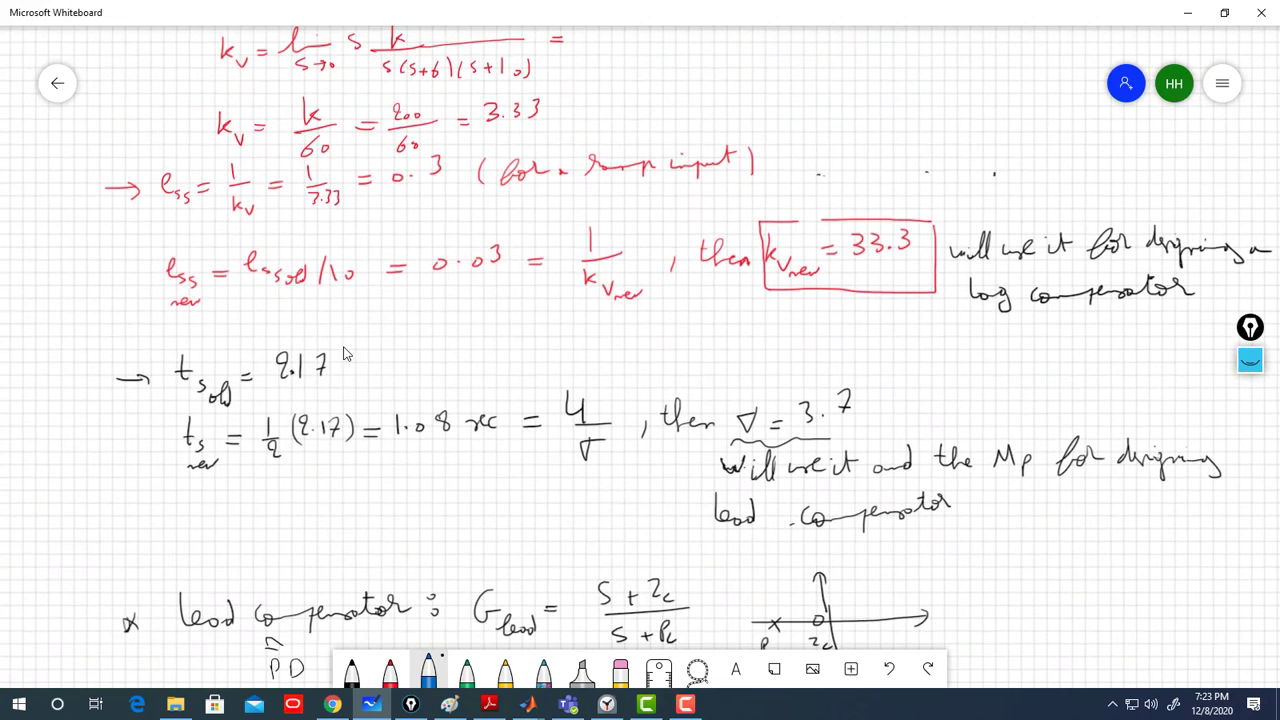
scroll(378, 416, "down", 1)
scroll(378, 416, "right", 1)
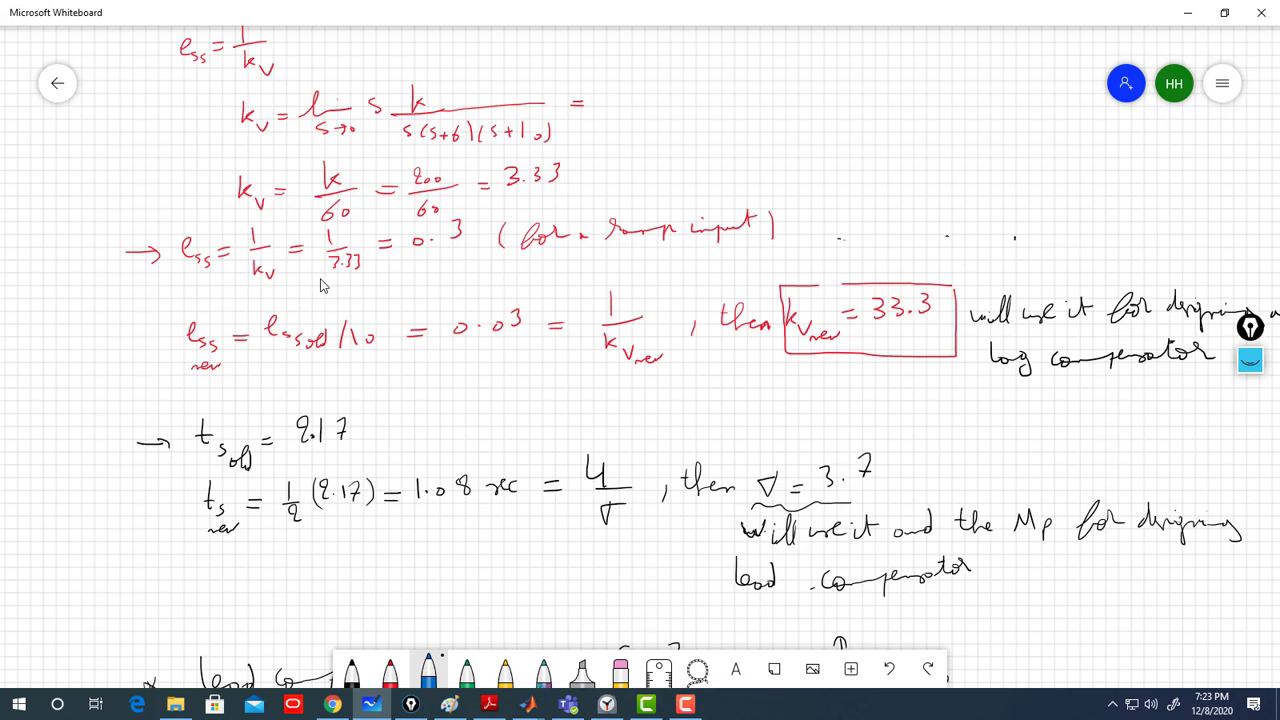
scroll(205, 157, "up", 1)
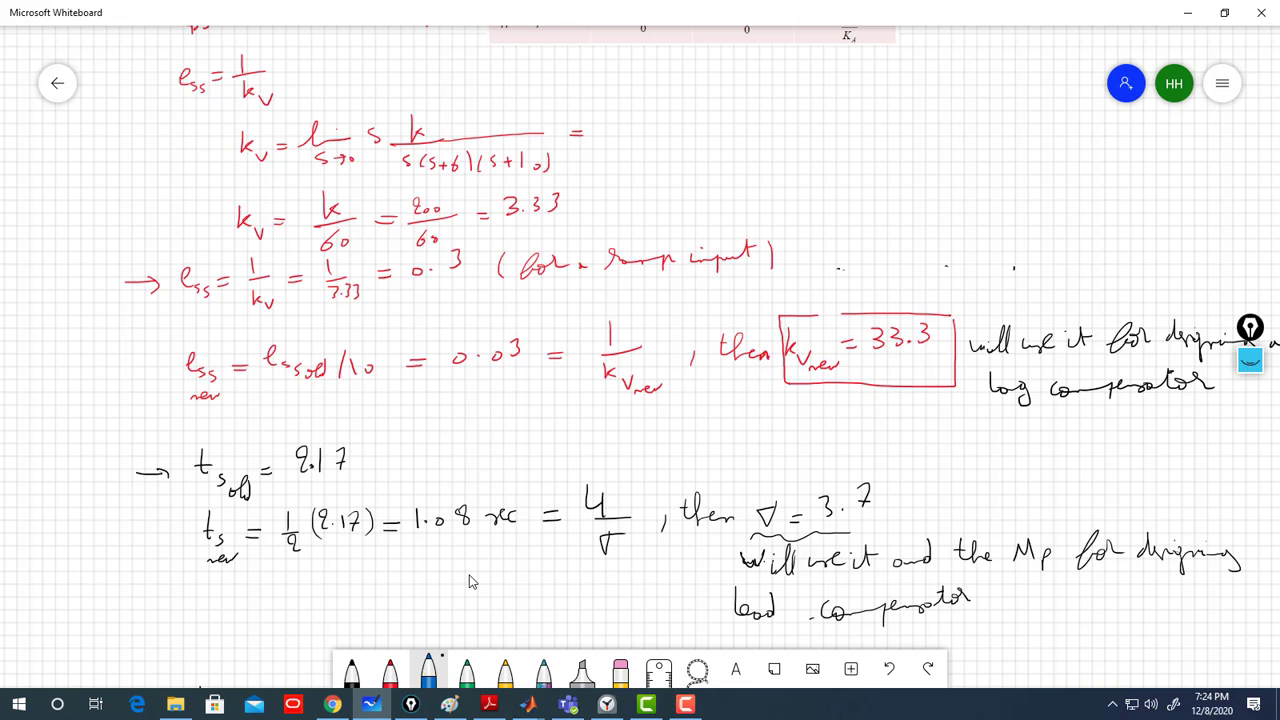
Return to the lag compensator notes and examine the derivation of the zero-to-pole ratio from the required velocity constant.
left_click_drag(469, 563, 455, 462)
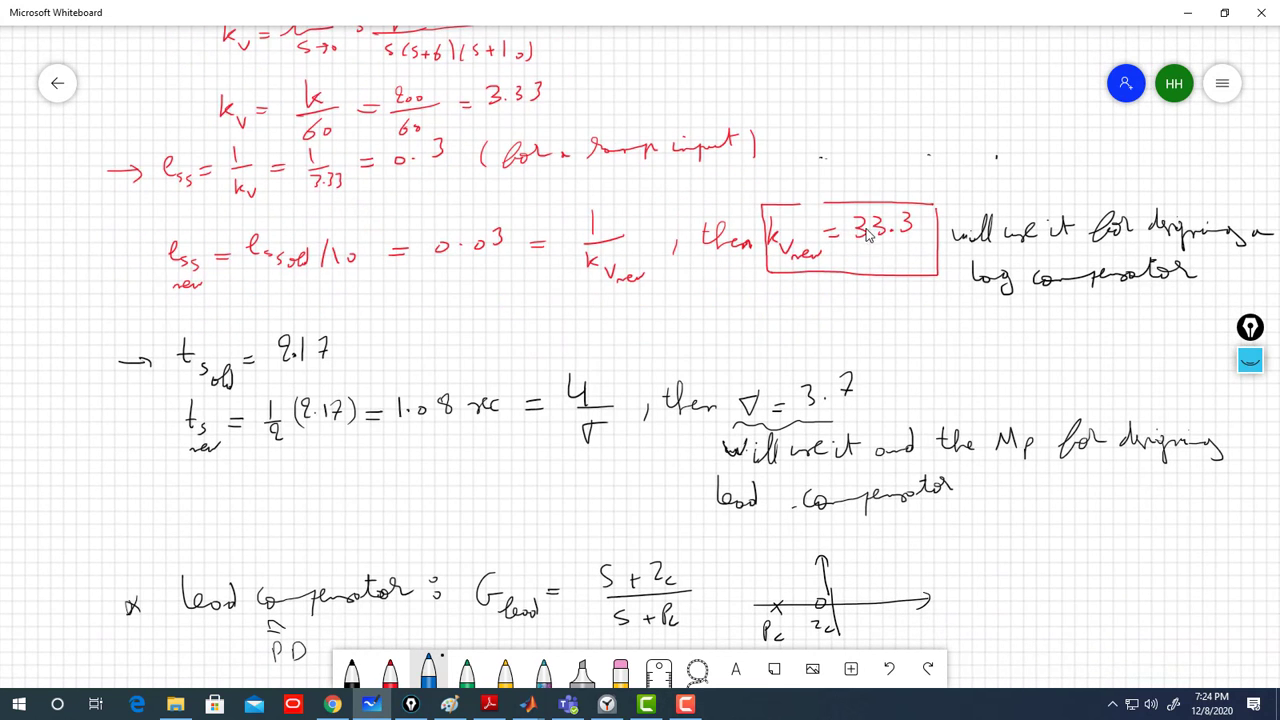
scroll(449, 503, "down", 10)
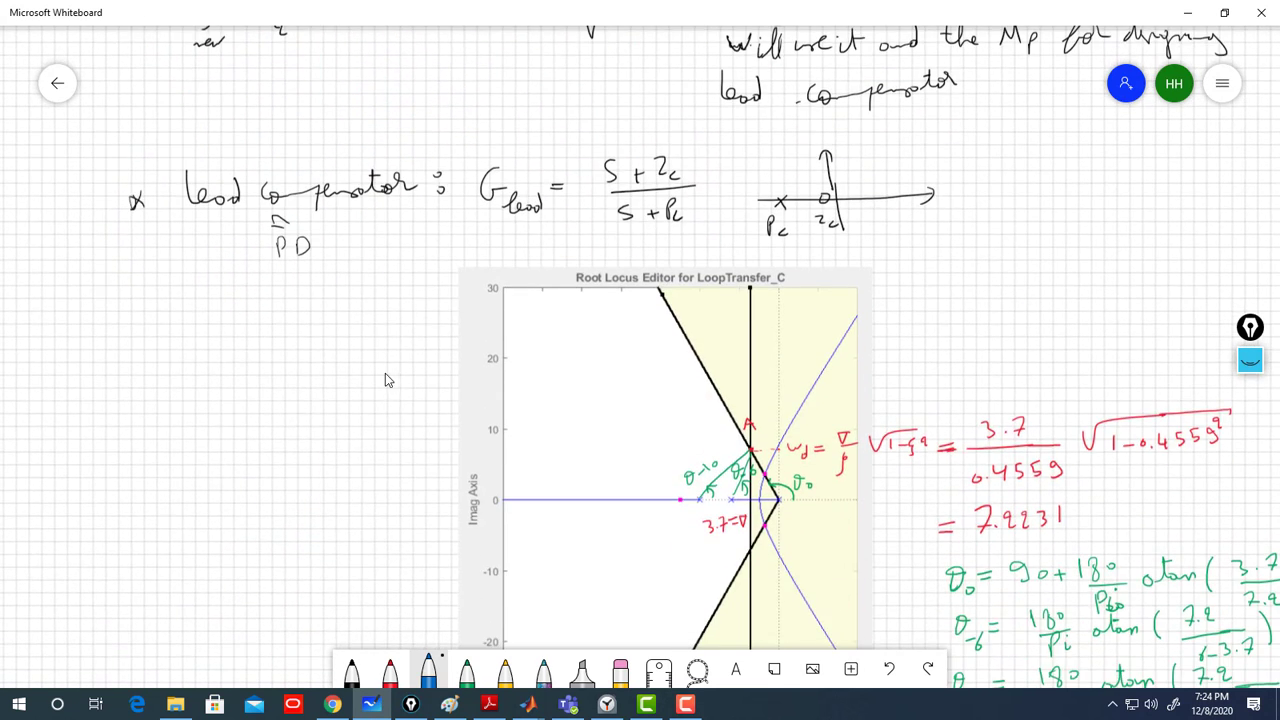
scroll(340, 330, "down", 5)
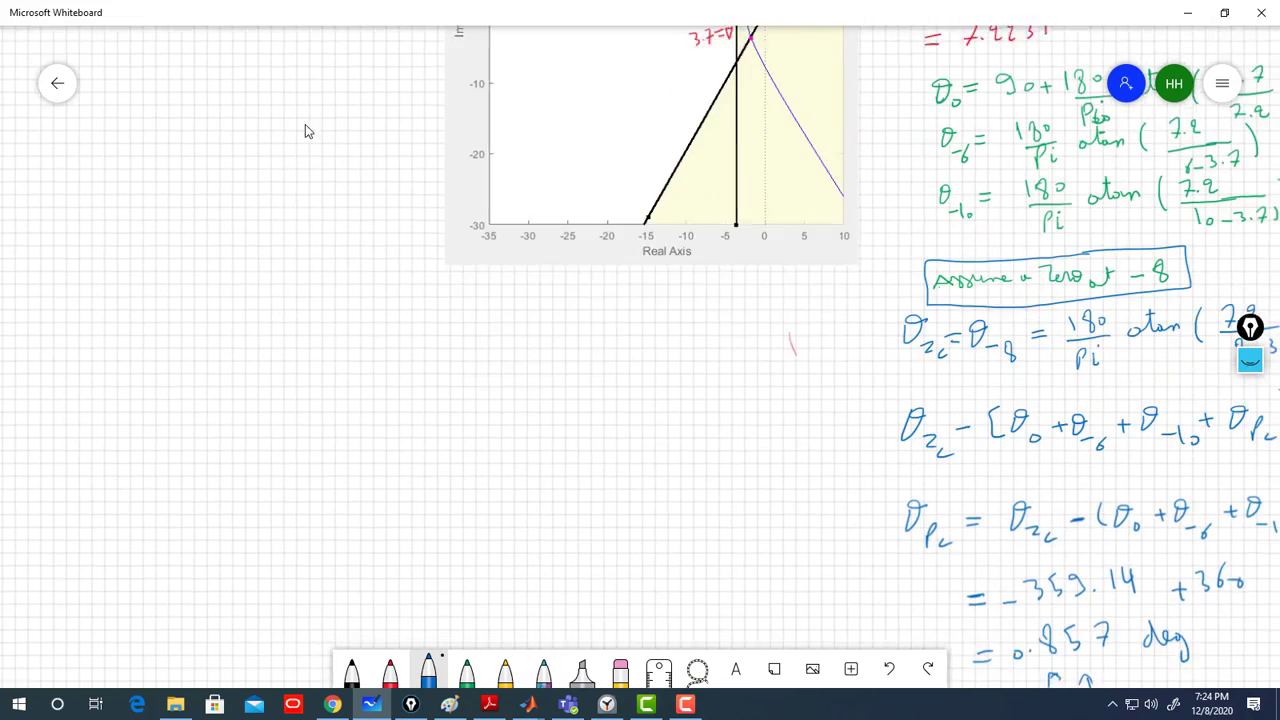
left_click_drag(457, 450, 371, 129)
left_click_drag(686, 497, 363, 129)
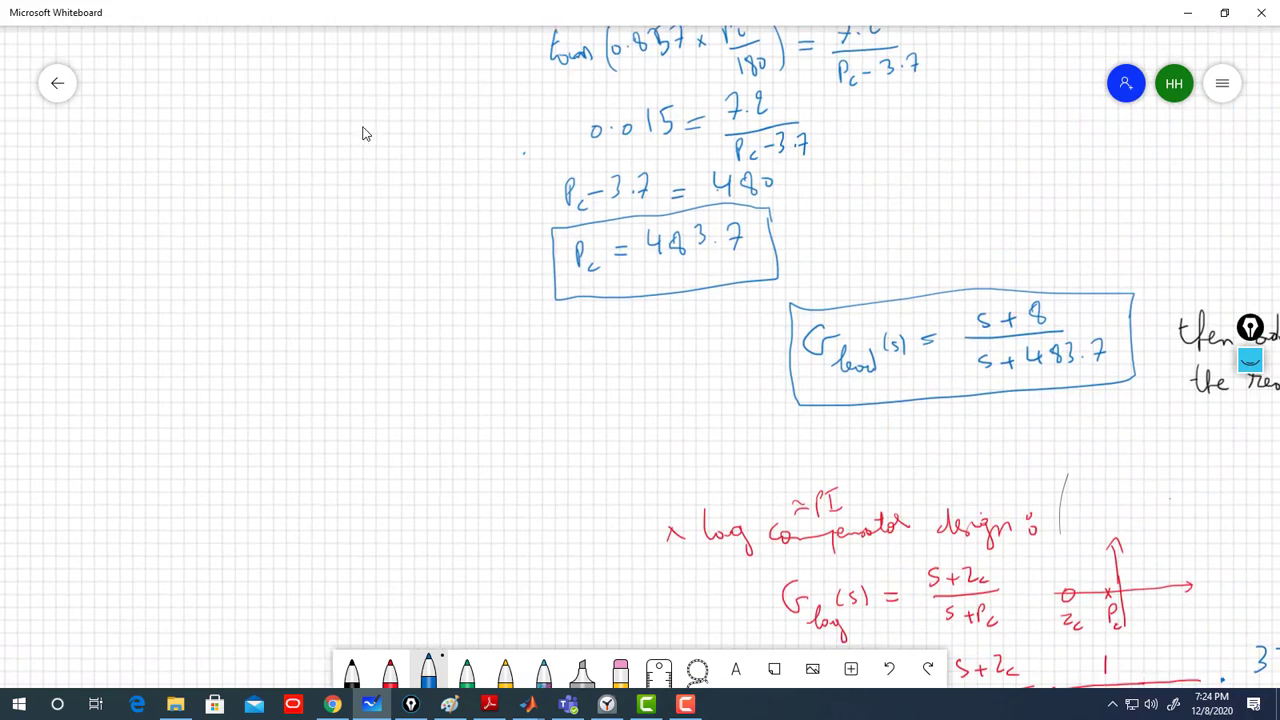
left_click_drag(540, 441, 294, 174)
left_click_drag(323, 323, 349, 257)
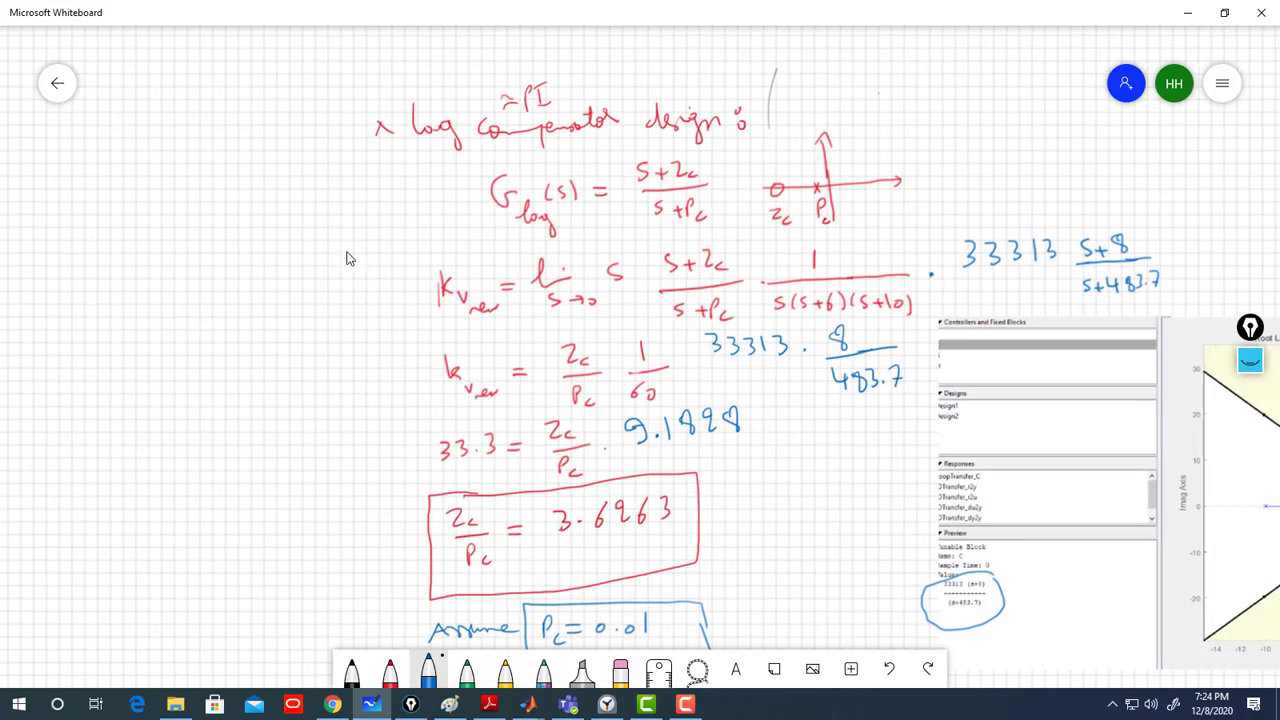
Look over the lag compensator derivation, from the velocity constant limit down to the final lag transfer function.
scroll(260, 408, "down", 4)
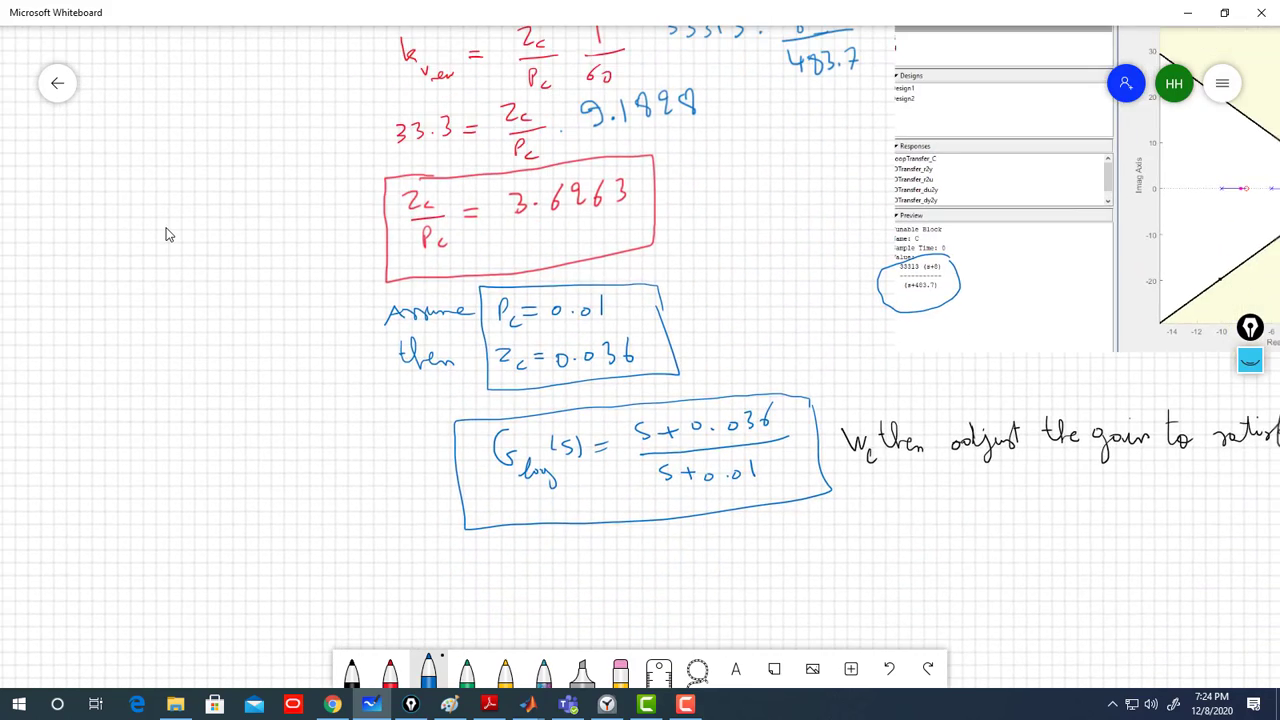
scroll(168, 233, "down", 2)
scroll(211, 408, "up", 3)
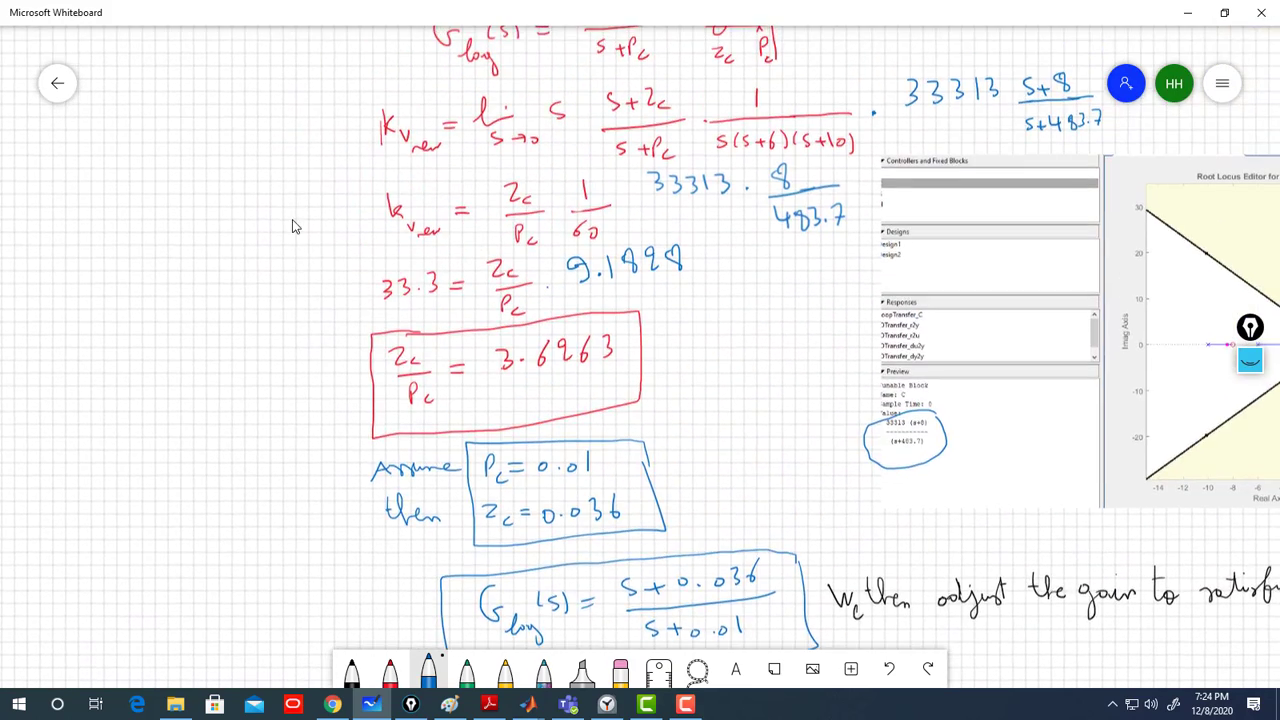
scroll(280, 438, "up", 5)
left_click_drag(280, 438, 258, 434)
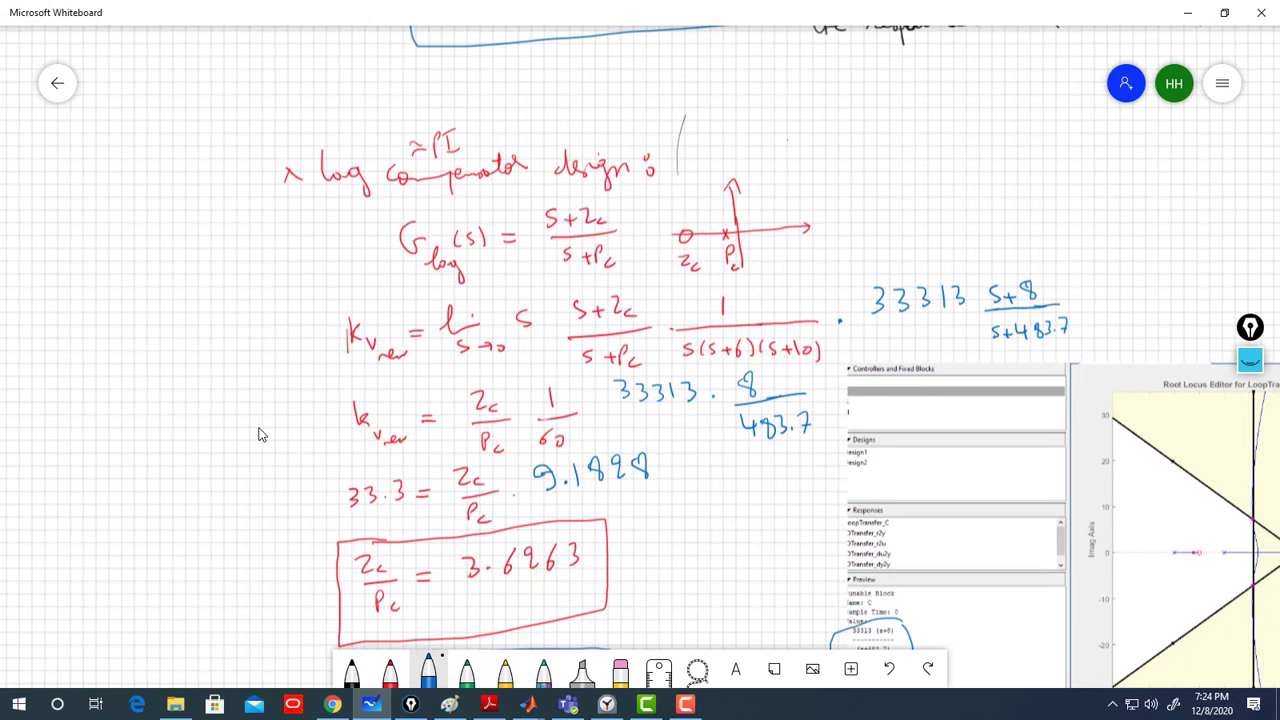
left_click(449, 704)
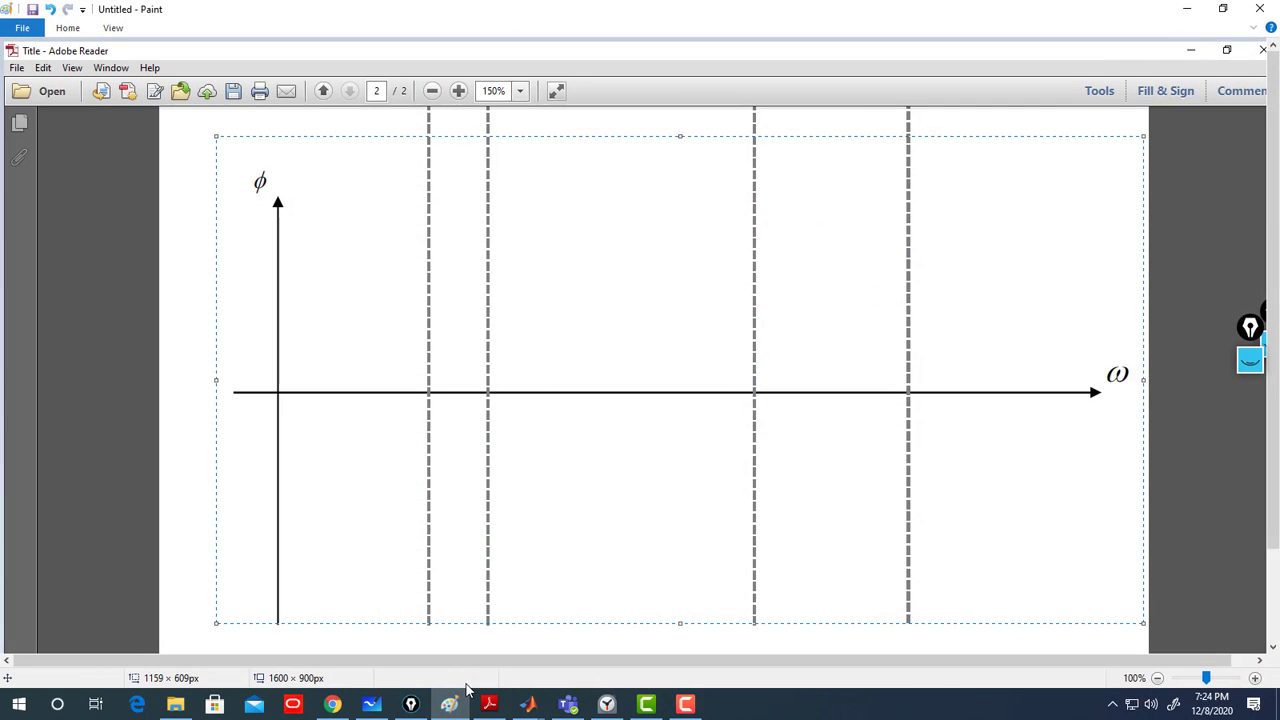
left_click(1187, 9)
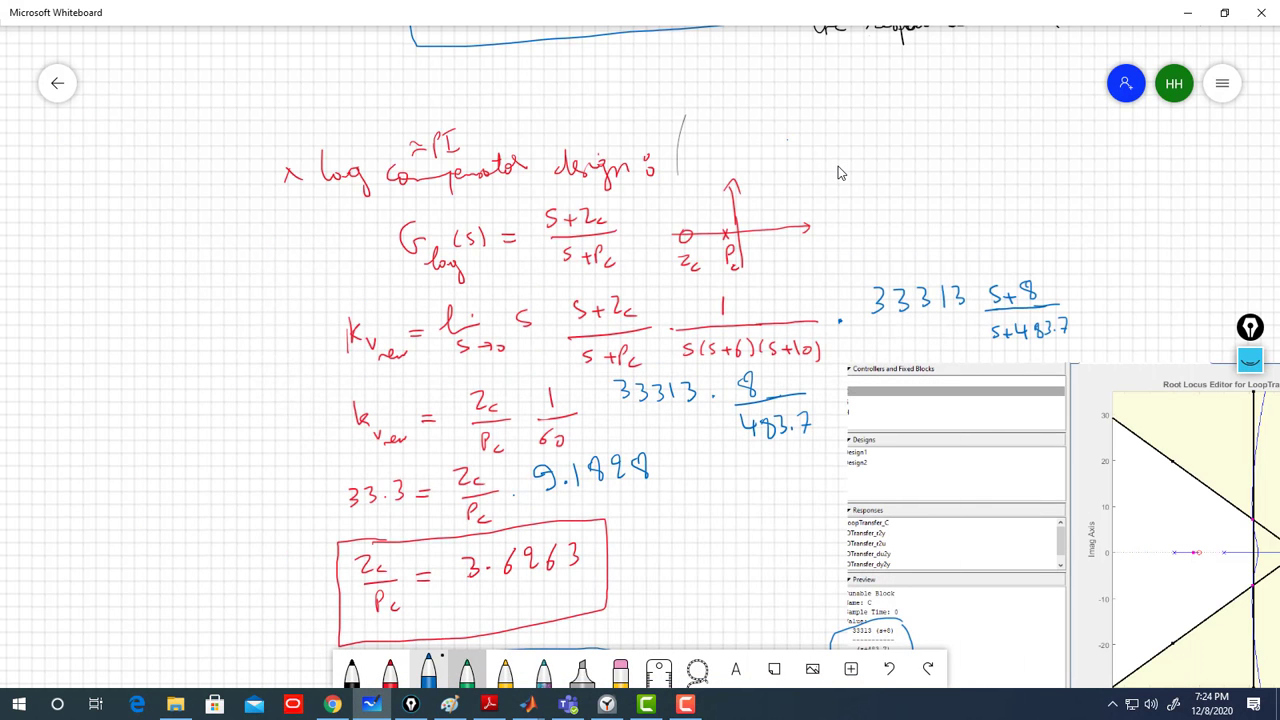
Box the open-loop transfer function in the velocity constant limit with the green pen and label its lag and lead terms.
left_click(467, 671)
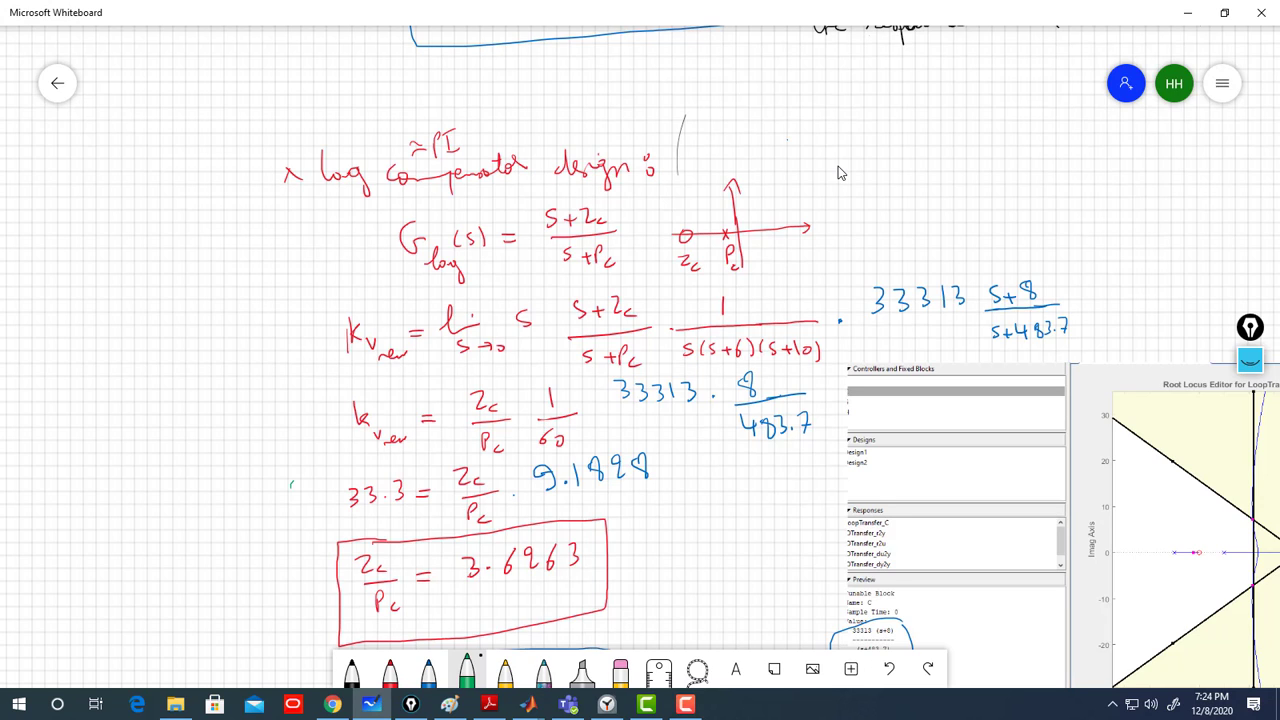
mouse_move(752, 285)
left_mouse_down()
mouse_move(1038, 262)
mouse_move(1091, 320)
mouse_move(1004, 351)
mouse_move(828, 362)
left_mouse_up()
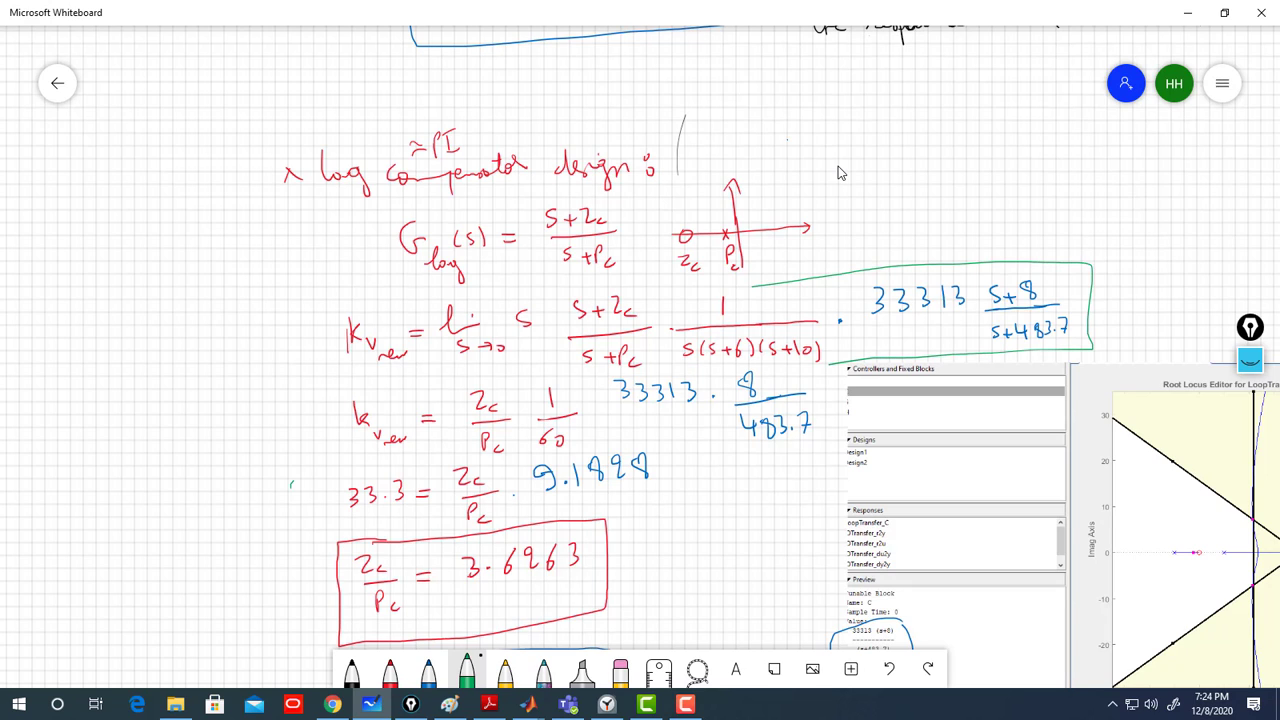
left_click_drag(604, 372, 556, 337)
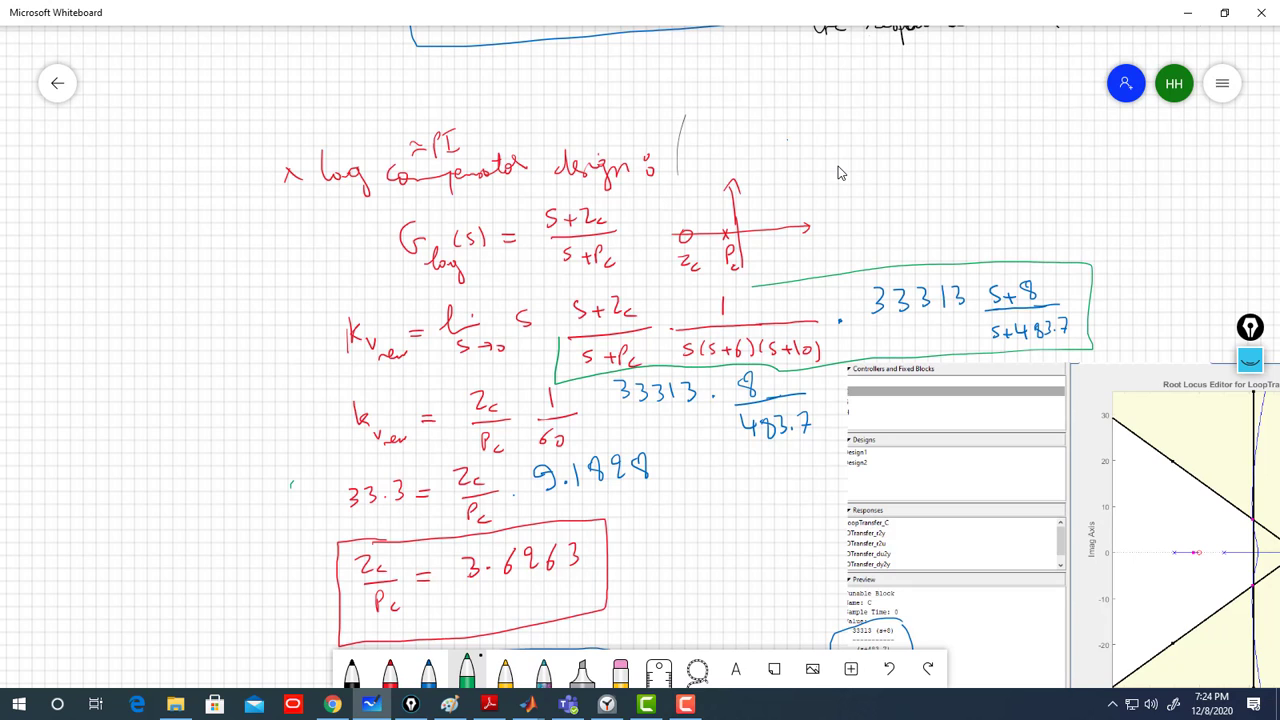
left_click_drag(594, 296, 748, 283)
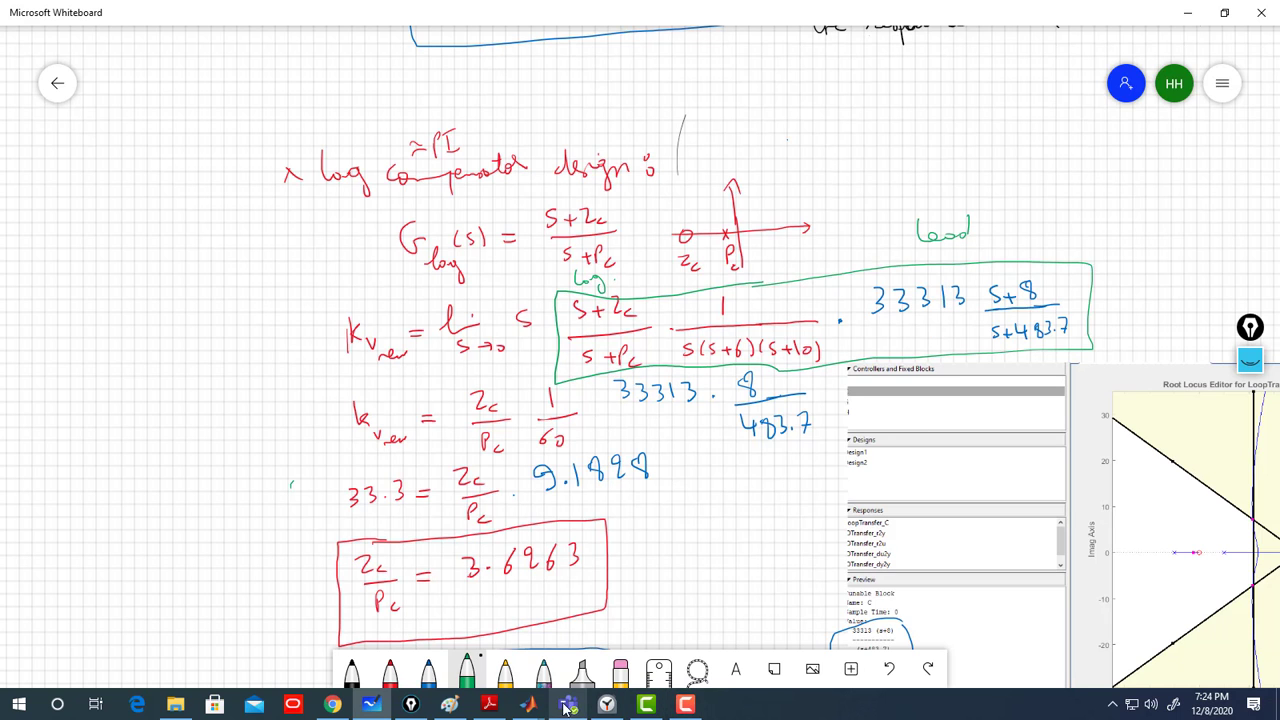
Compare the current lead design and step response in Control System Designer with the plots pasted on the whiteboard.
mouse_move(528, 705)
left_click(690, 640)
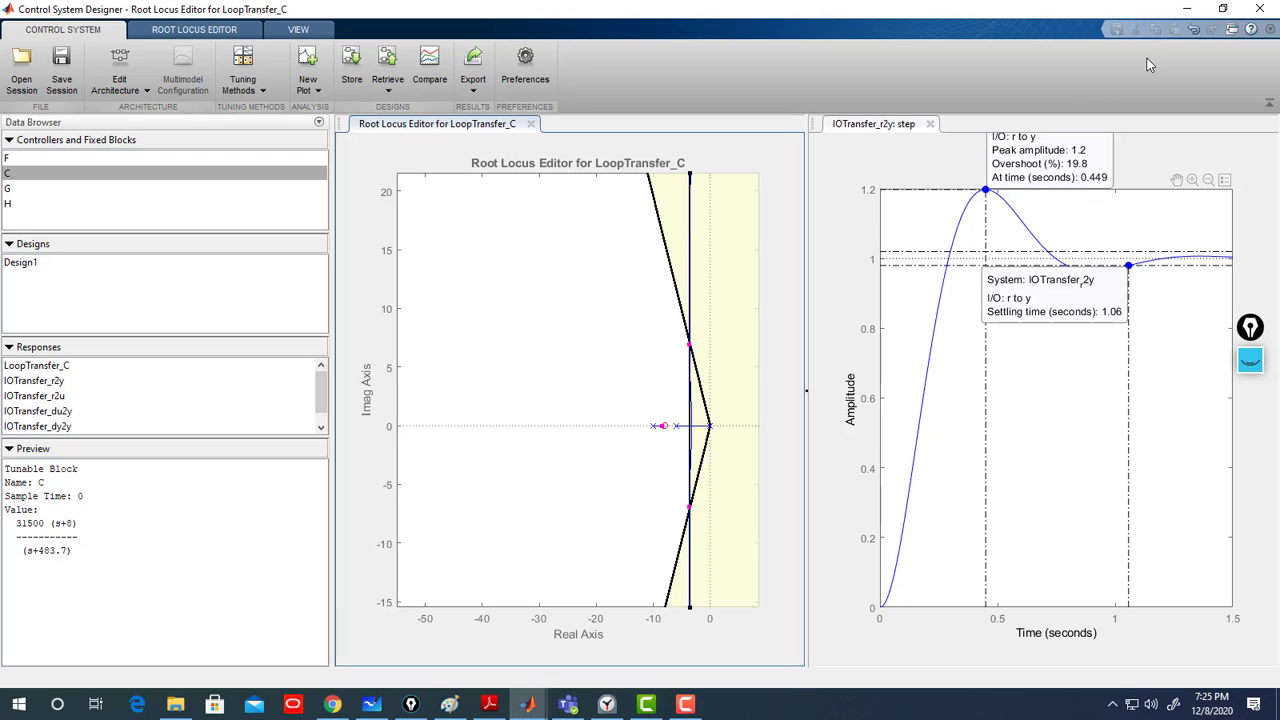
left_click(1187, 9)
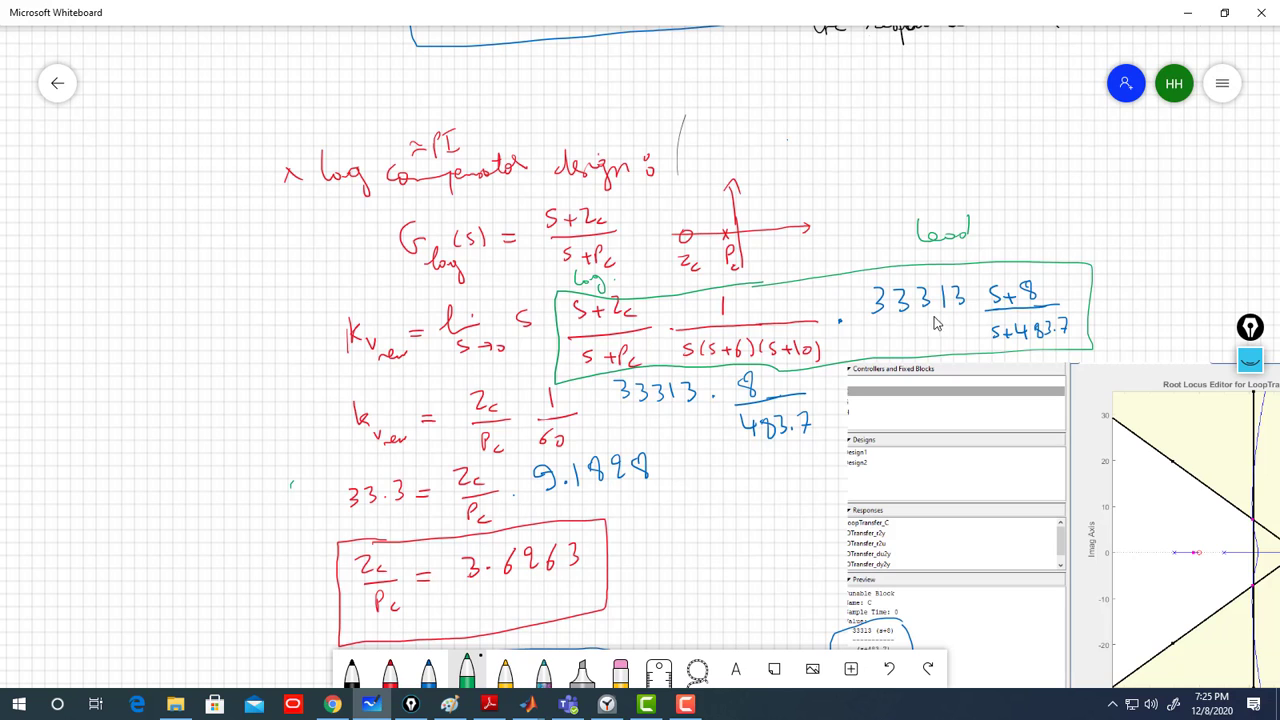
left_click_drag(777, 519, 382, 318)
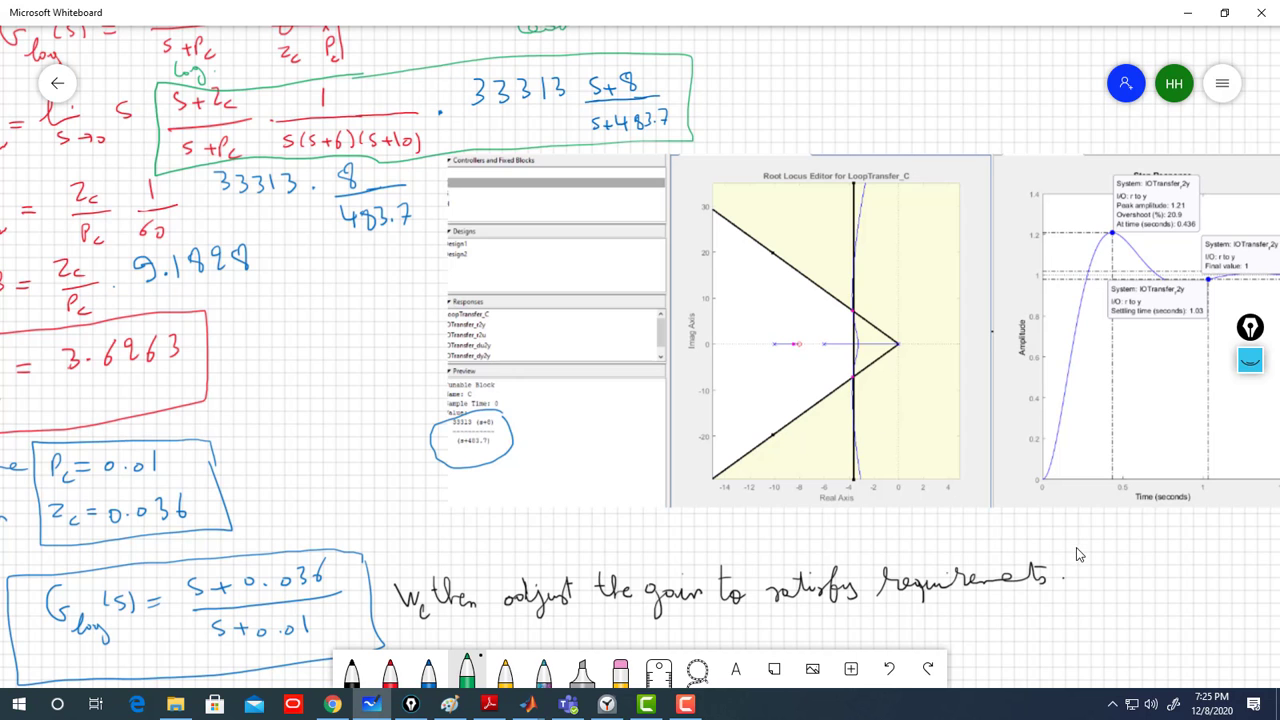
left_click_drag(1078, 553, 1034, 549)
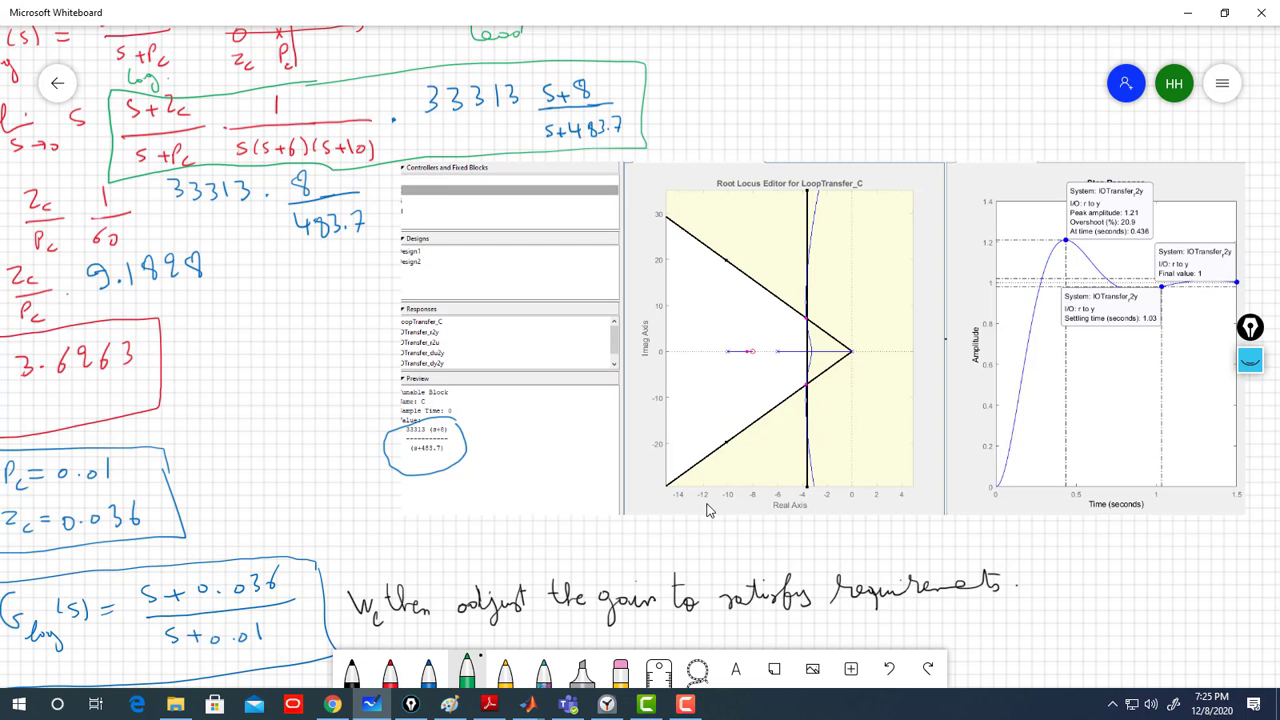
left_click(529, 704)
left_click(645, 678)
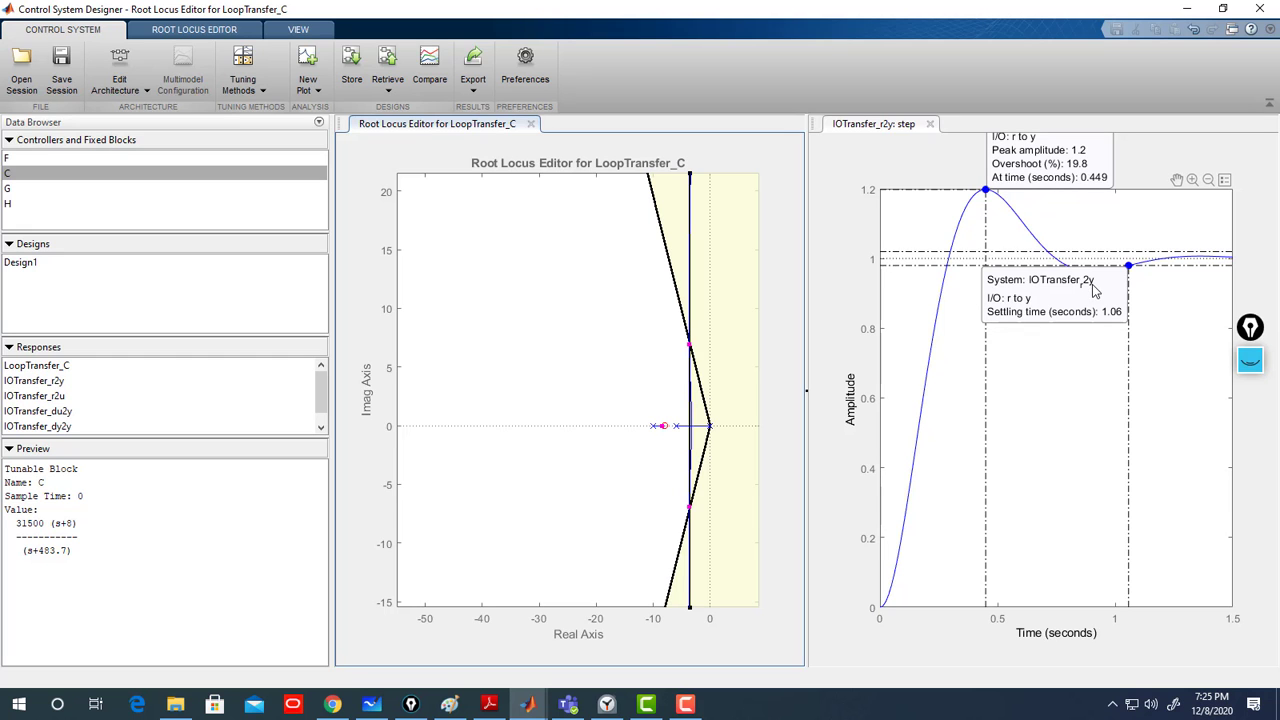
left_click(1186, 20)
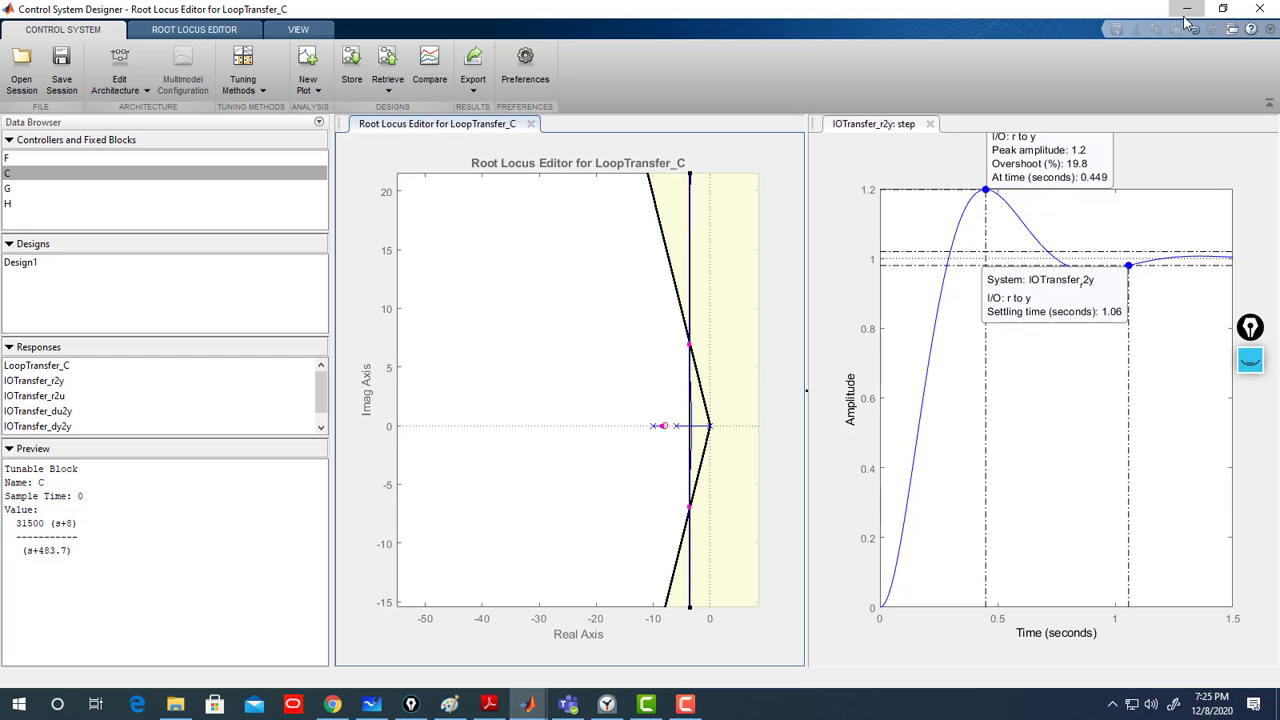
Return to the whiteboard derivation, label the plant term in green, box the velocity constant equation, and mark the 33.3 value.
left_click_drag(815, 105, 1012, 147)
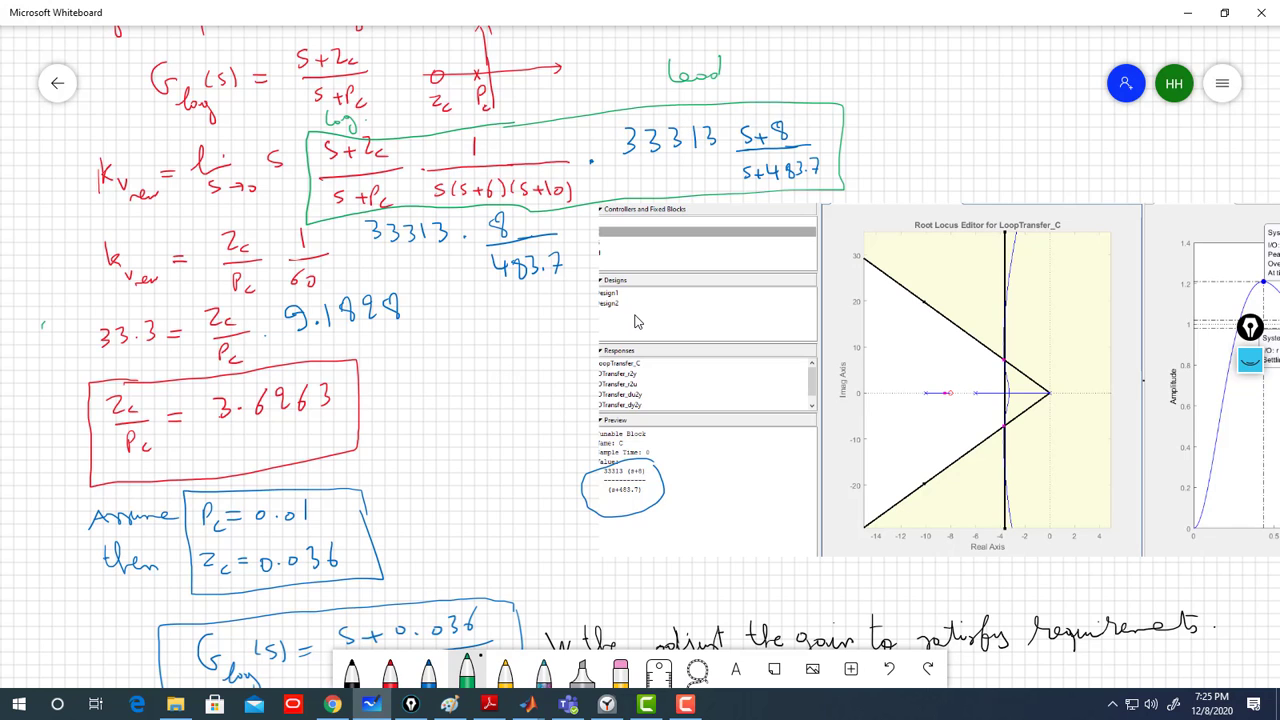
mouse_move(210, 350)
left_mouse_down()
mouse_move(460, 339)
mouse_move(265, 349)
left_mouse_up()
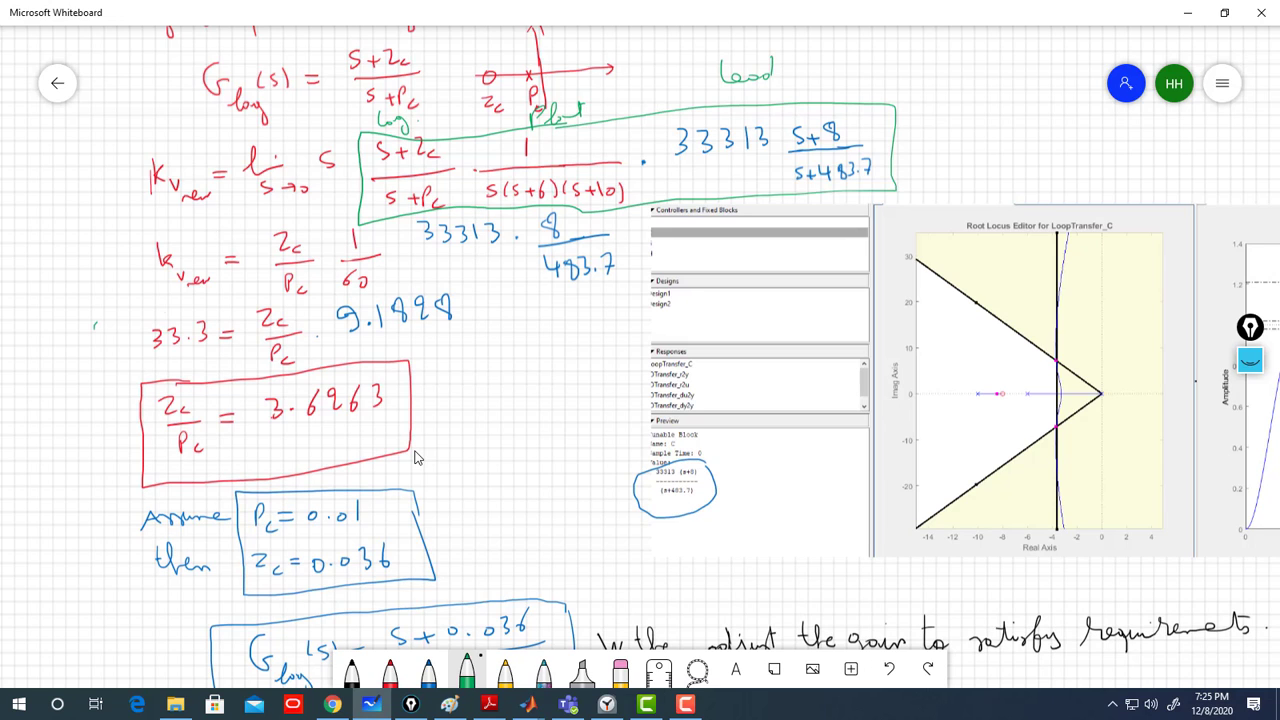
left_click_drag(216, 345, 128, 330)
mouse_move(636, 214)
left_mouse_down()
mouse_move(636, 287)
mouse_move(584, 295)
mouse_move(196, 308)
mouse_move(130, 246)
mouse_move(436, 210)
left_mouse_up()
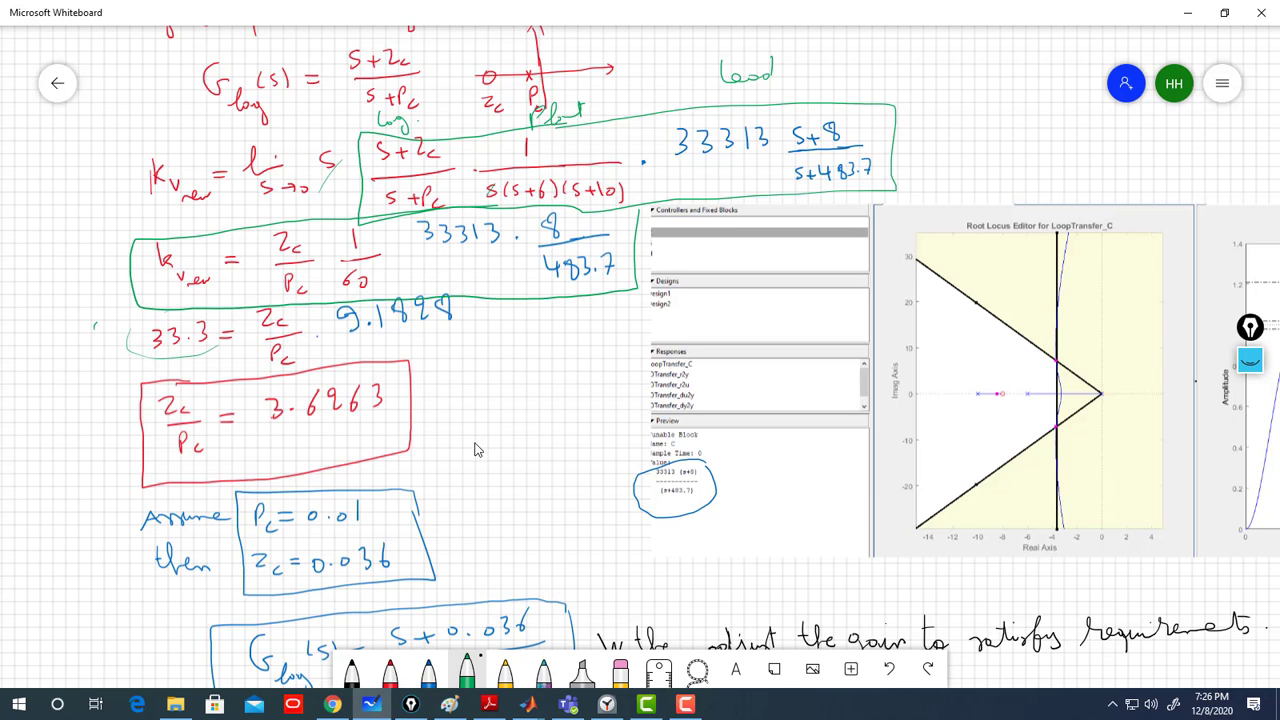
Switch to Control System Designer and add a lag network to compensator C.
left_click_drag(476, 450, 160, 363)
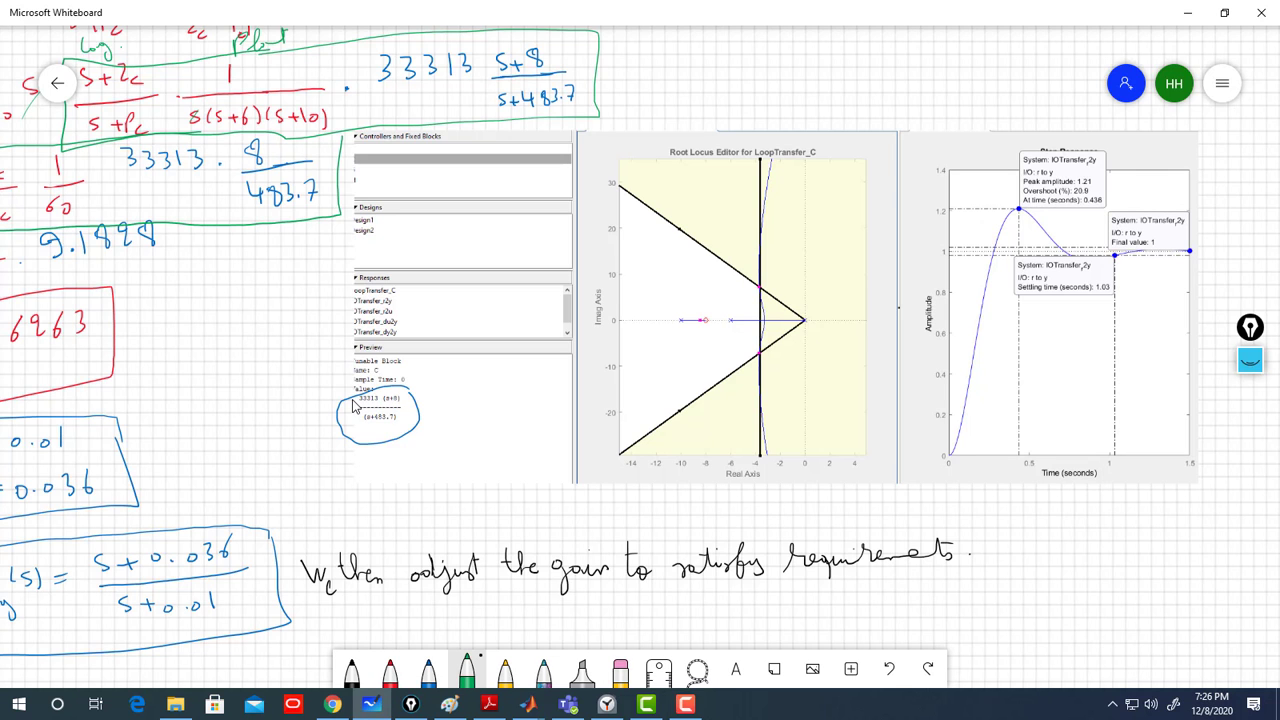
scroll(245, 359, "left", 4)
scroll(245, 359, "down", 1)
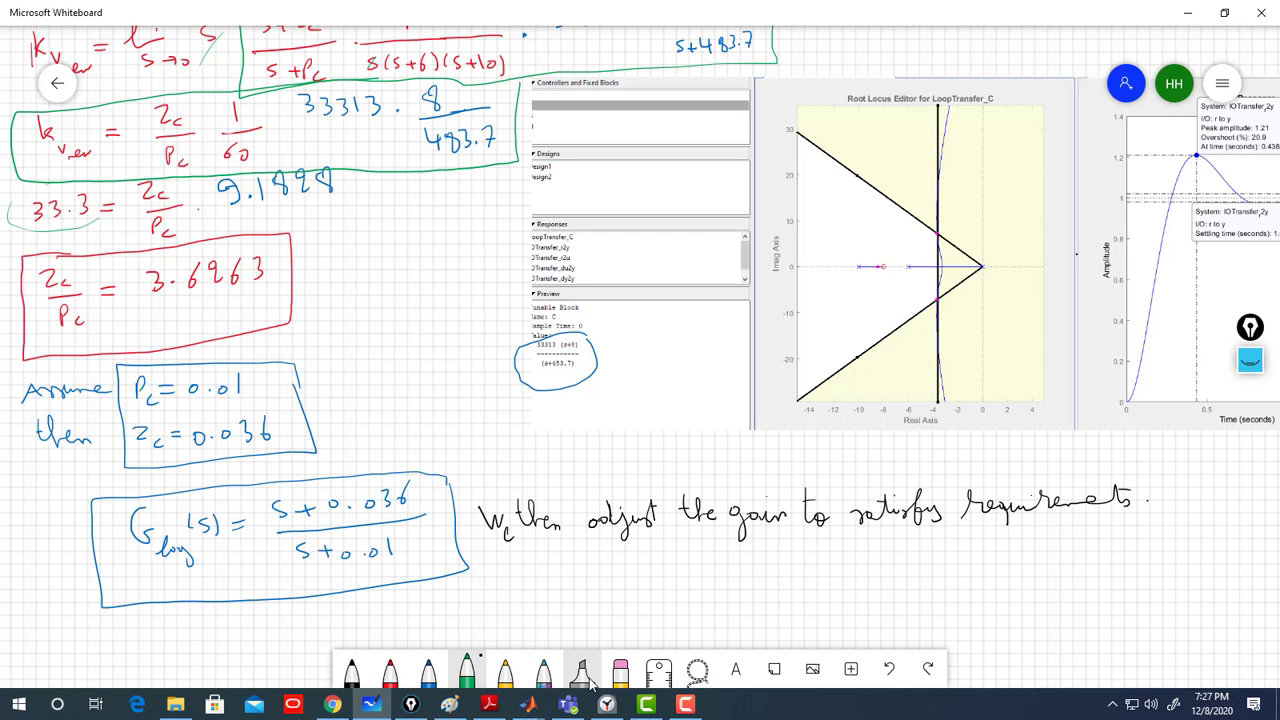
mouse_move(528, 704)
left_click(650, 650)
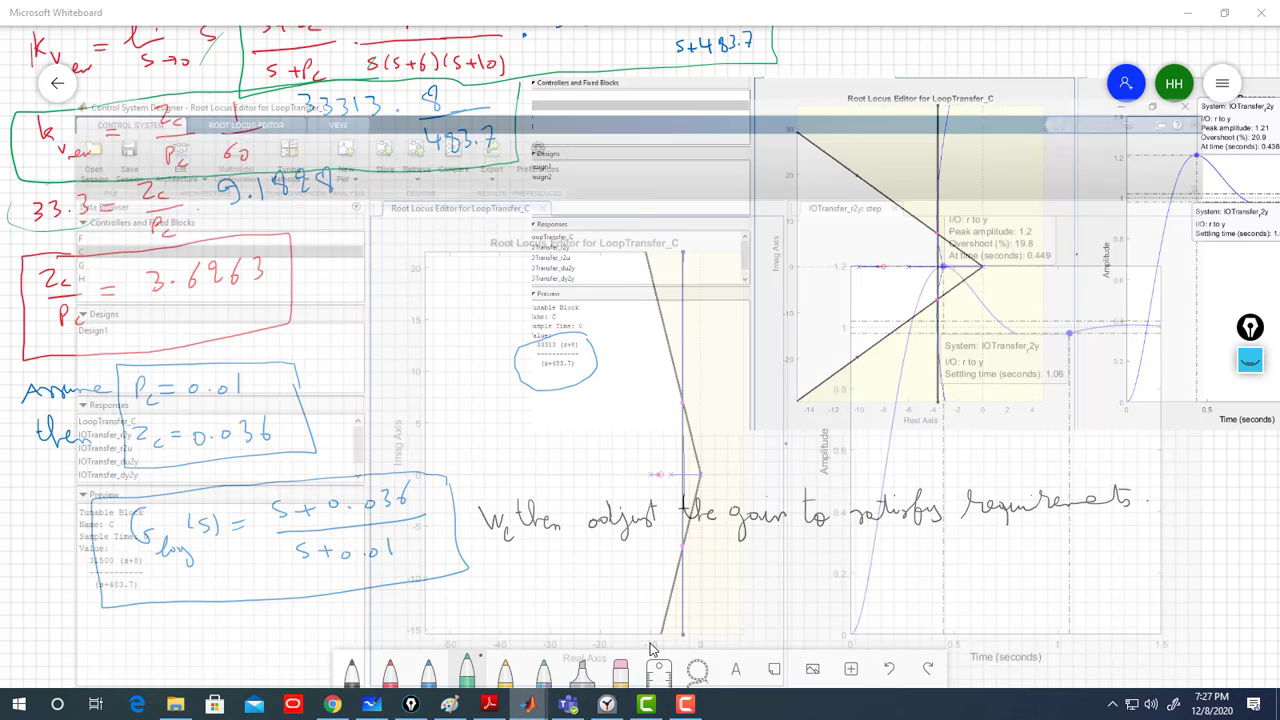
left_click(25, 176)
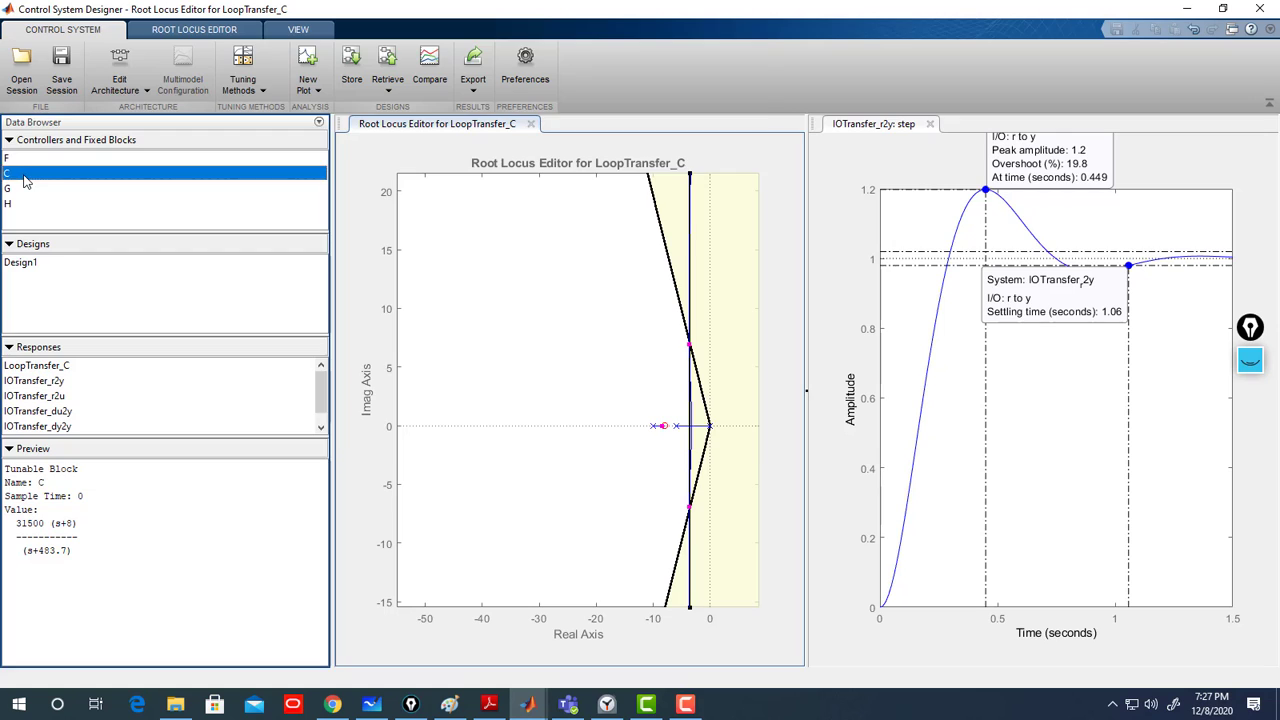
double_click(25, 176)
right_click(322, 257)
mouse_move(358, 265)
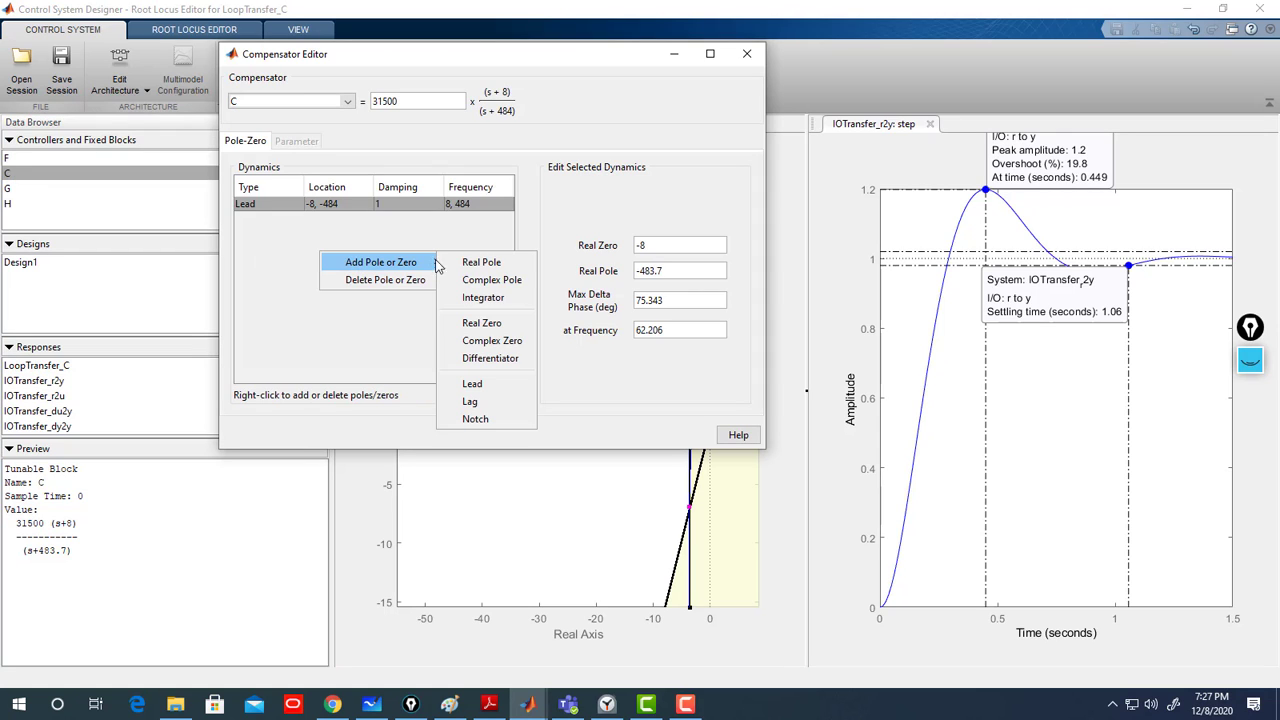
left_click(481, 401)
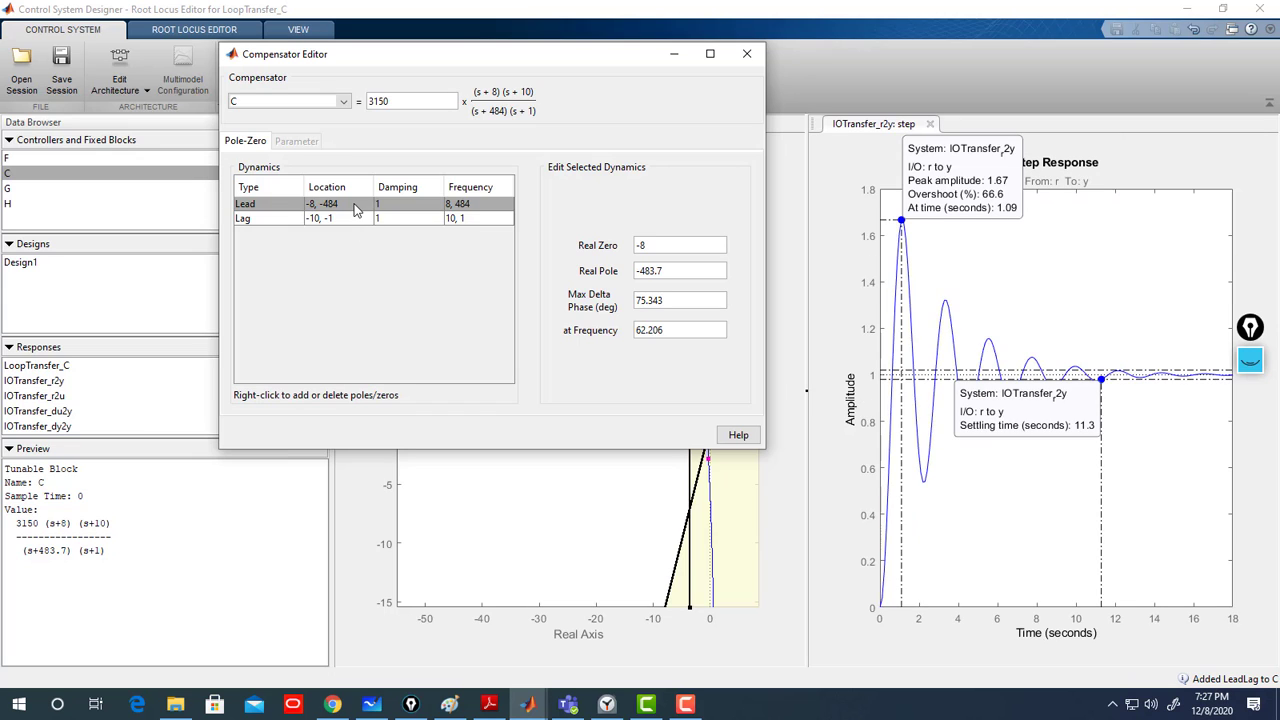
Set the lag network's real zero to -0.036 and real pole to -0.01, and close the compensator editor.
left_click(352, 221)
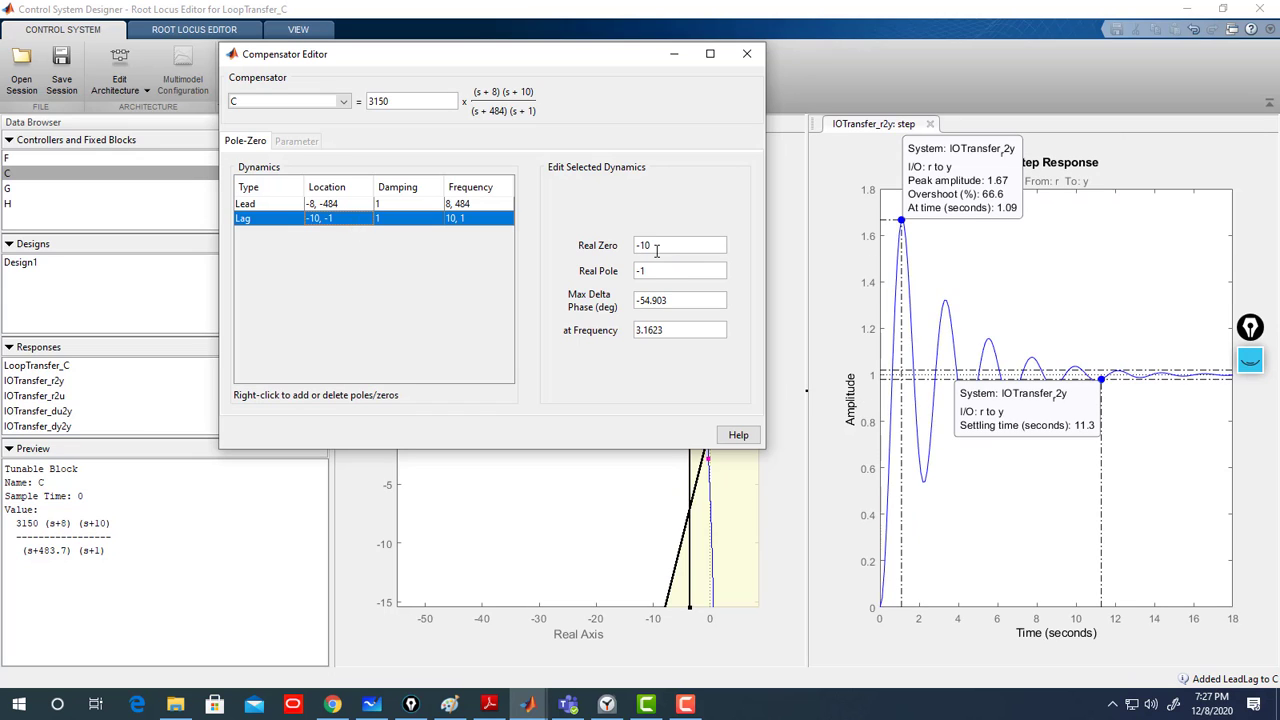
left_click_drag(656, 248, 643, 245)
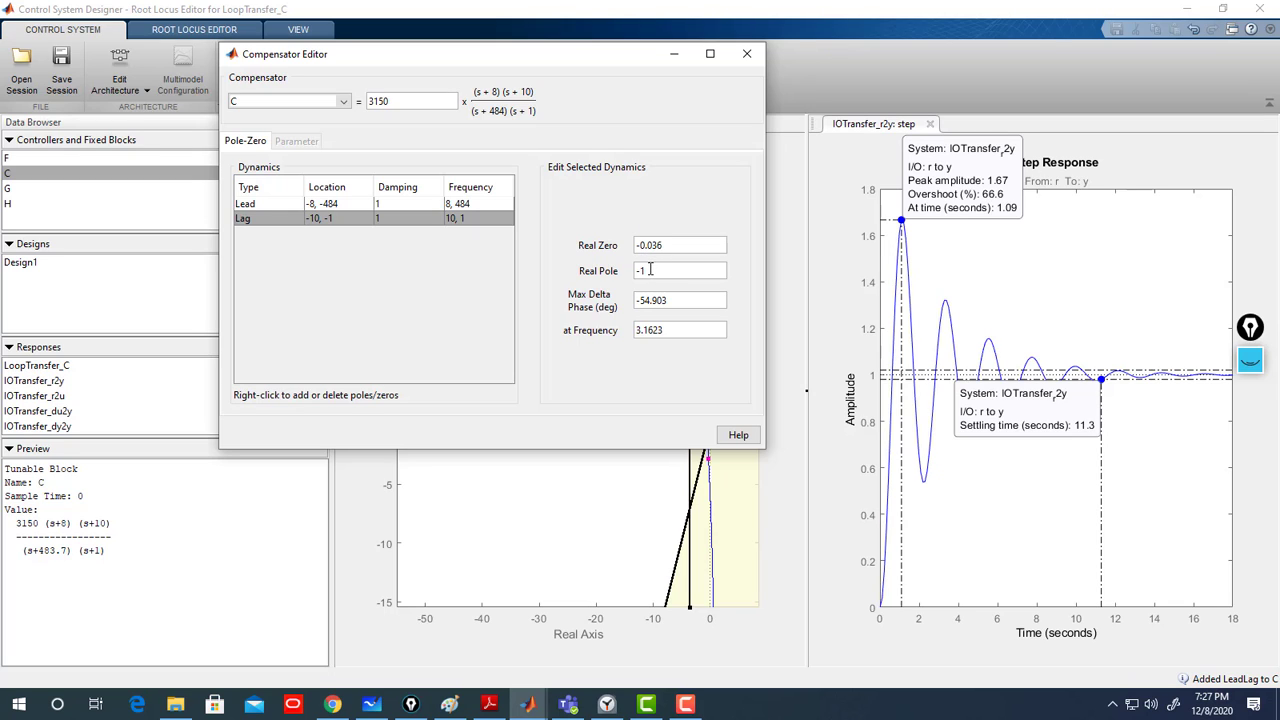
left_click(650, 270)
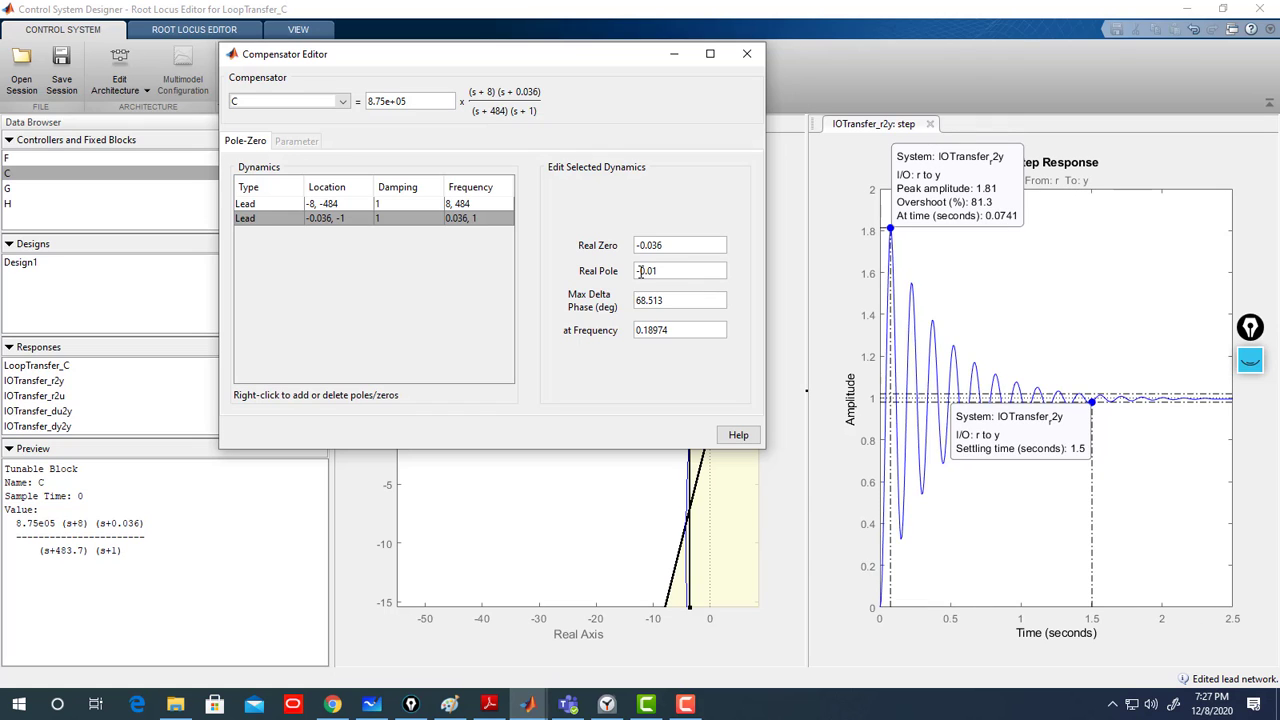
left_click(677, 245)
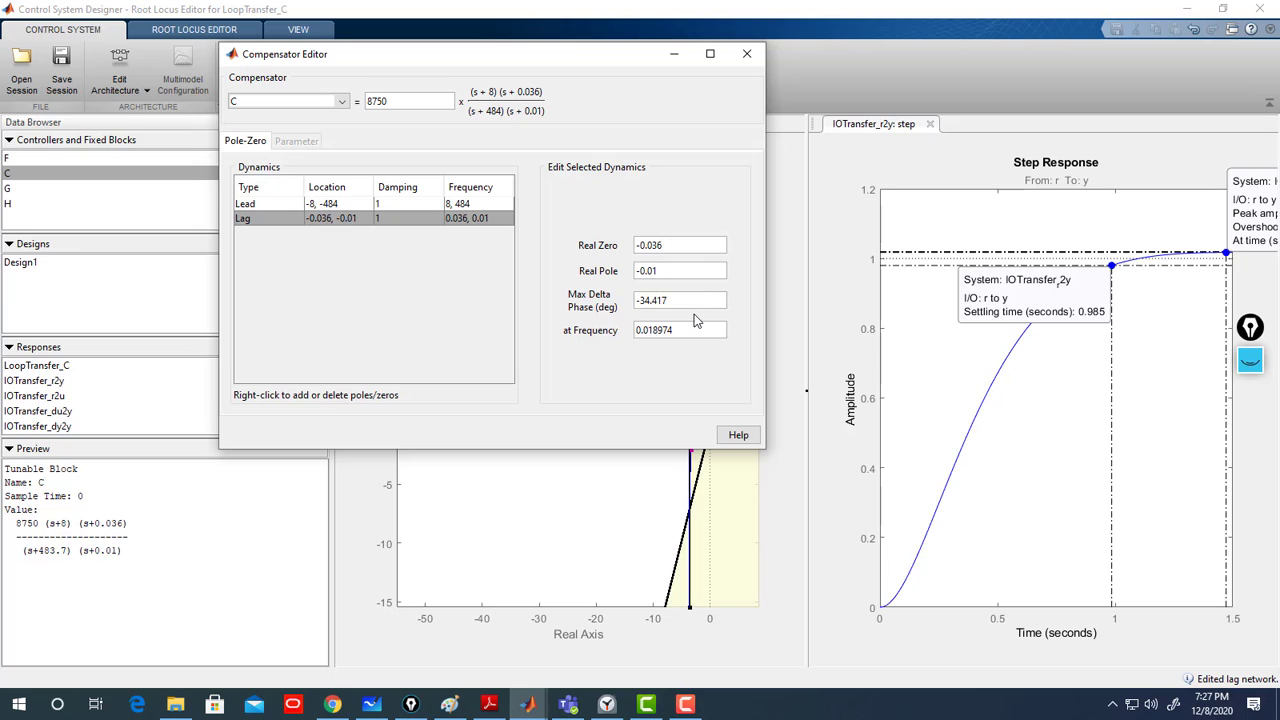
left_click(746, 58)
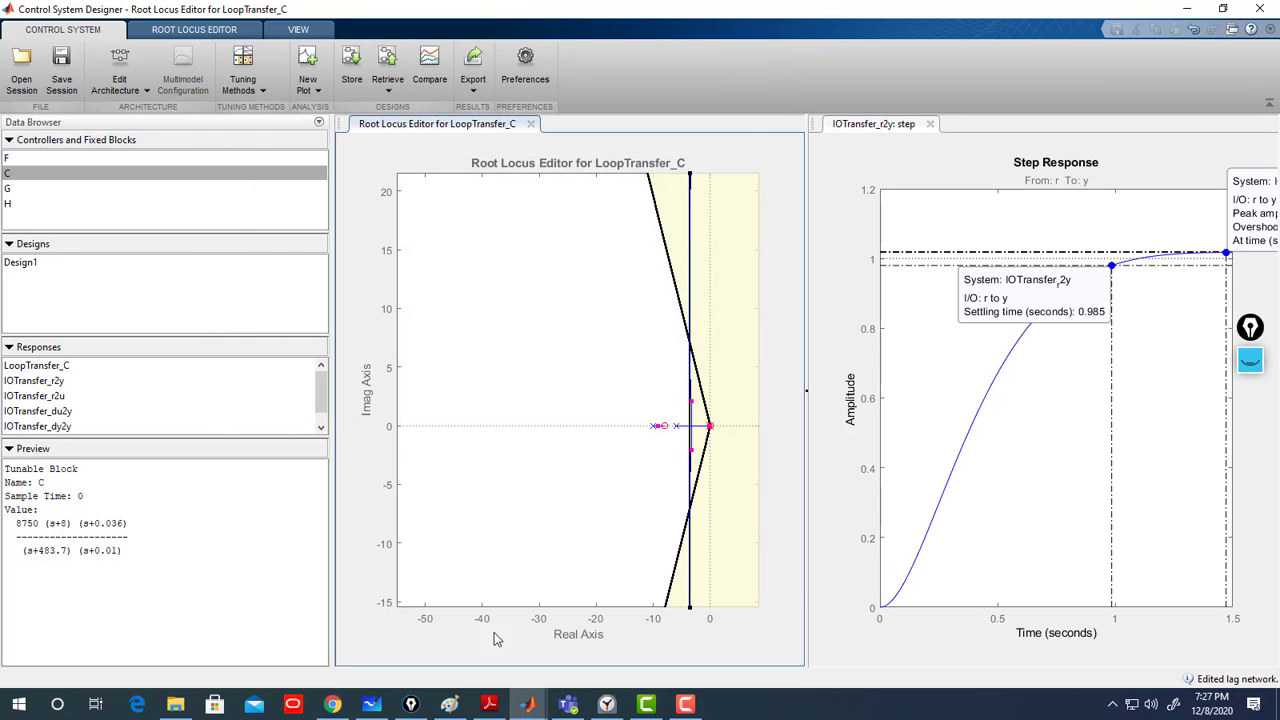
Move the upper closed-loop pole along the root locus to about -3.68 + 6.93i, bringing compensator C's gain to 31642.
mouse_move(333, 706)
left_click(371, 704)
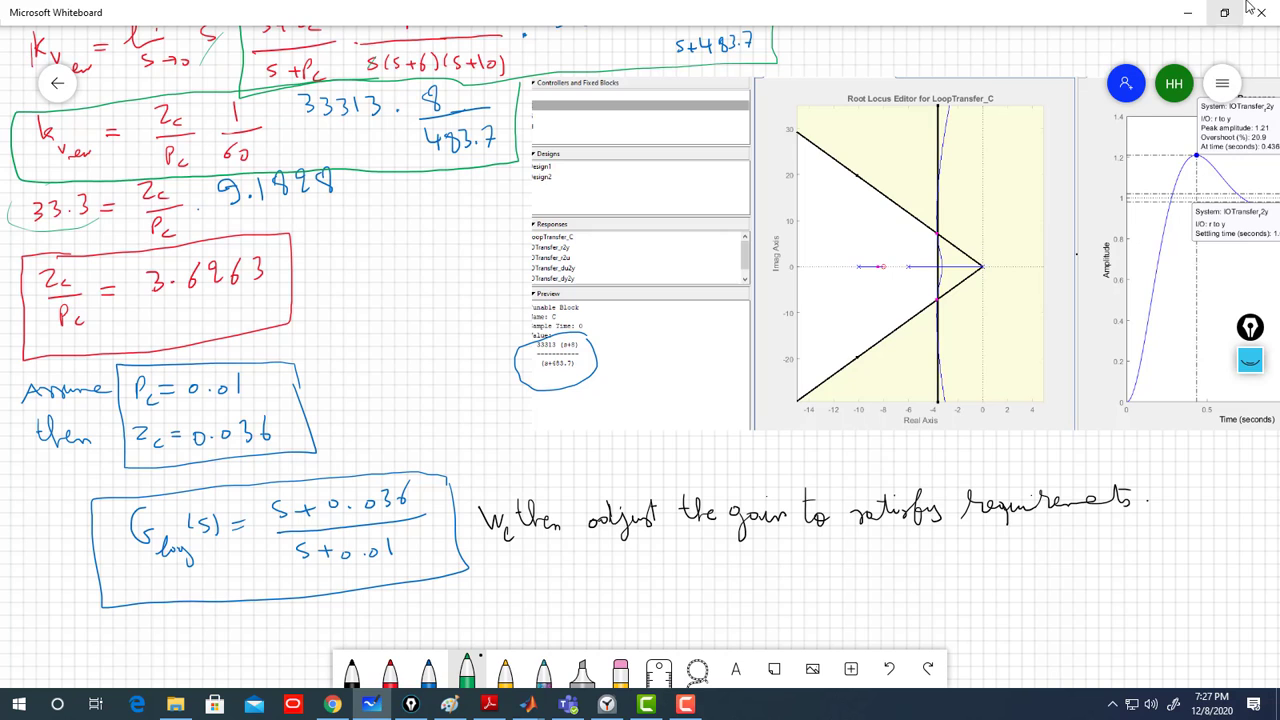
left_click(1187, 12)
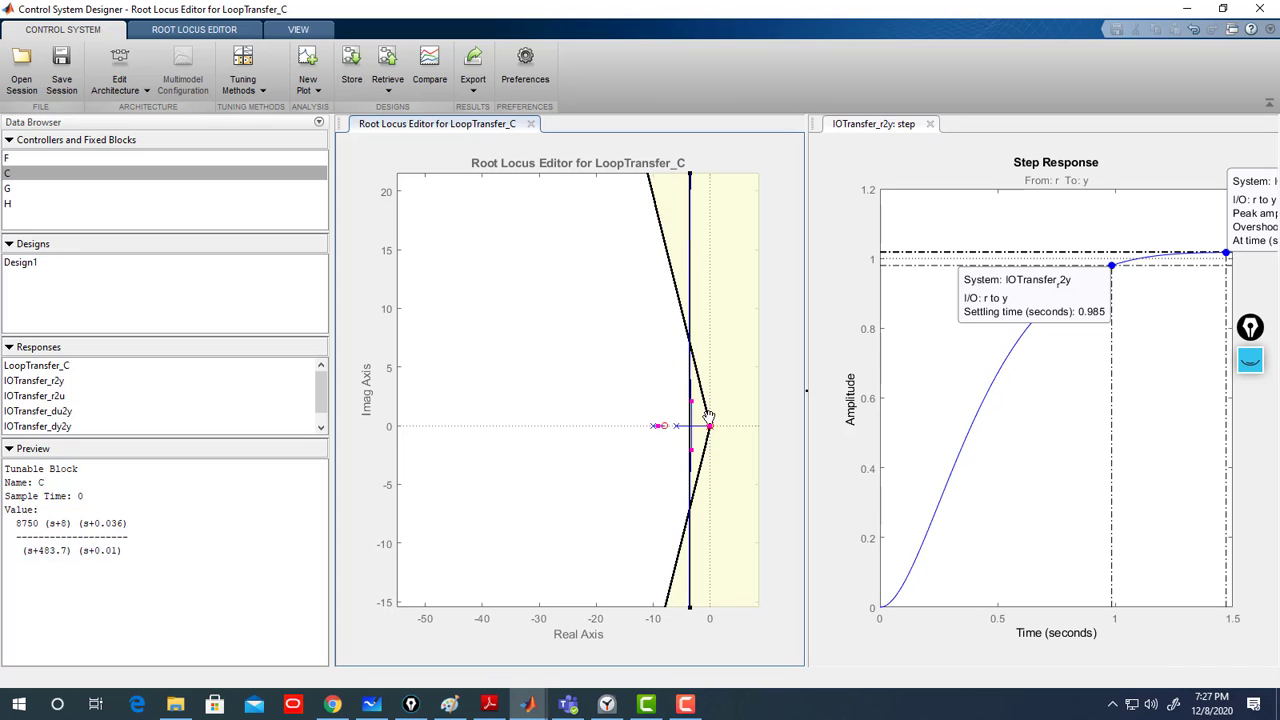
left_click_drag(691, 401, 690, 349)
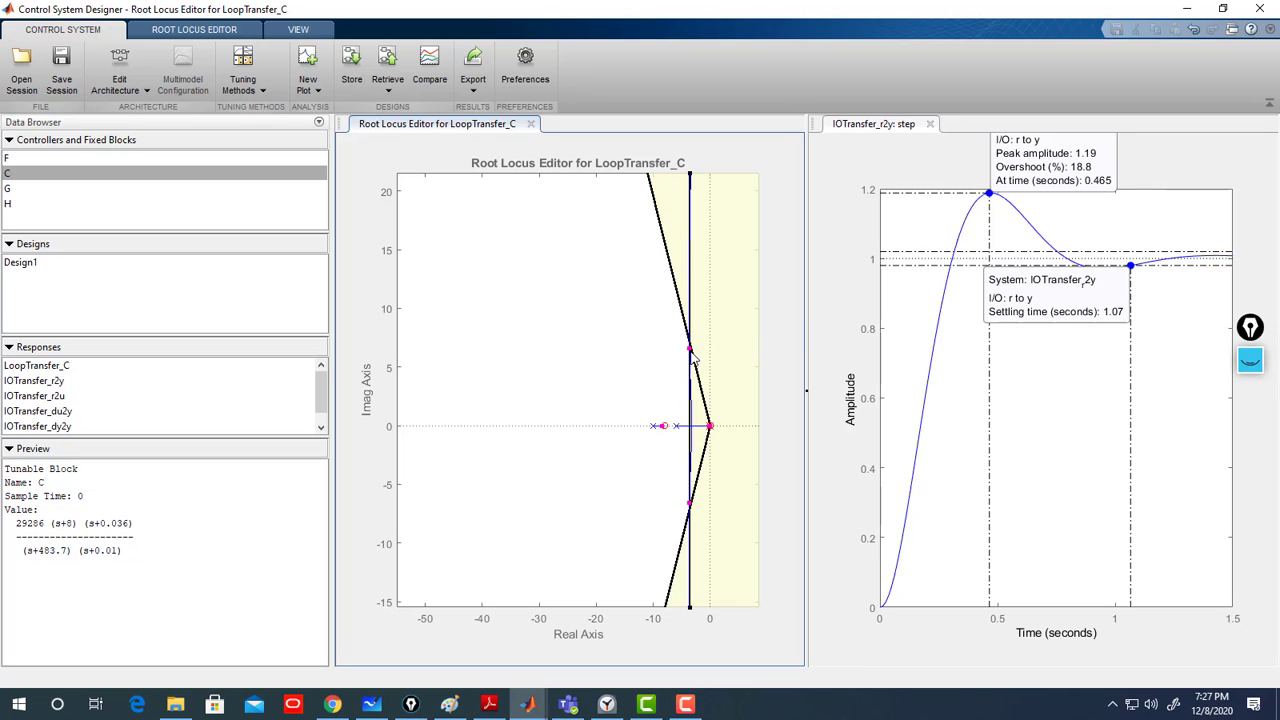
left_click_drag(690, 349, 688, 336)
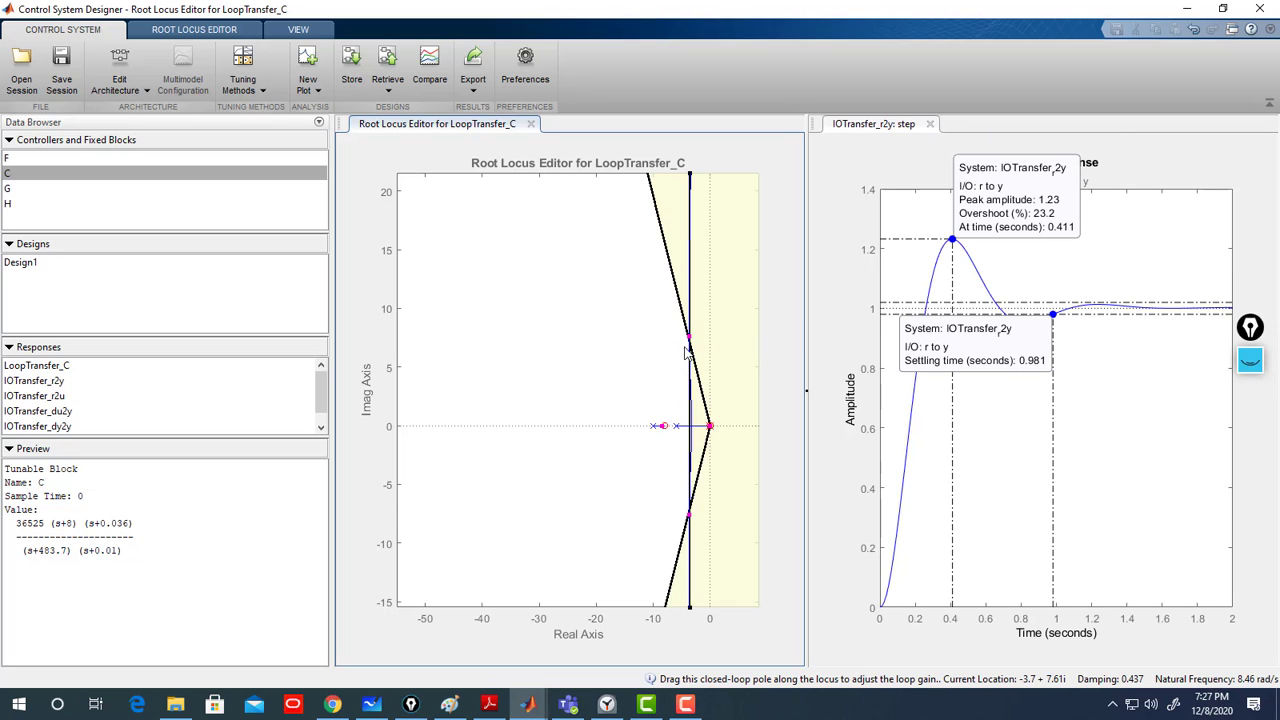
left_click_drag(688, 338, 687, 344)
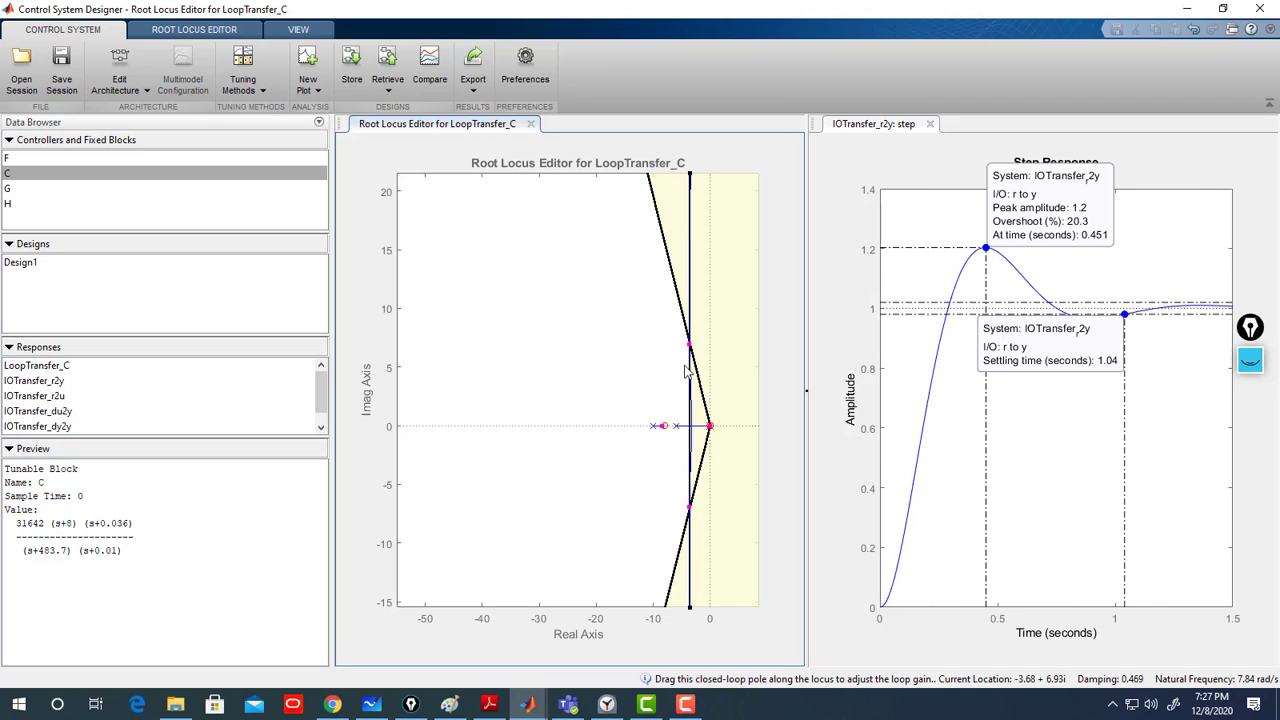
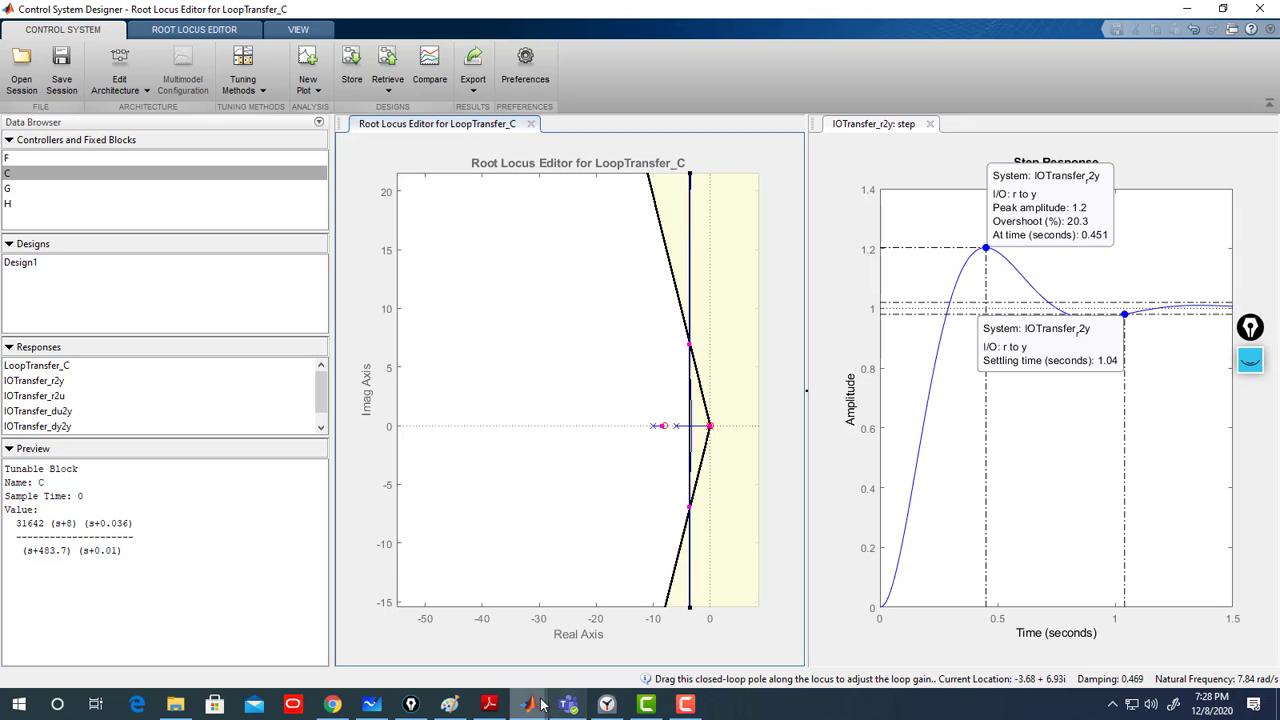
Switch to Microsoft Whiteboard and review the notes from the lag design back through the lead design, Exercise 8 requirements, and PI and PID controller formulas.
mouse_move(534, 709)
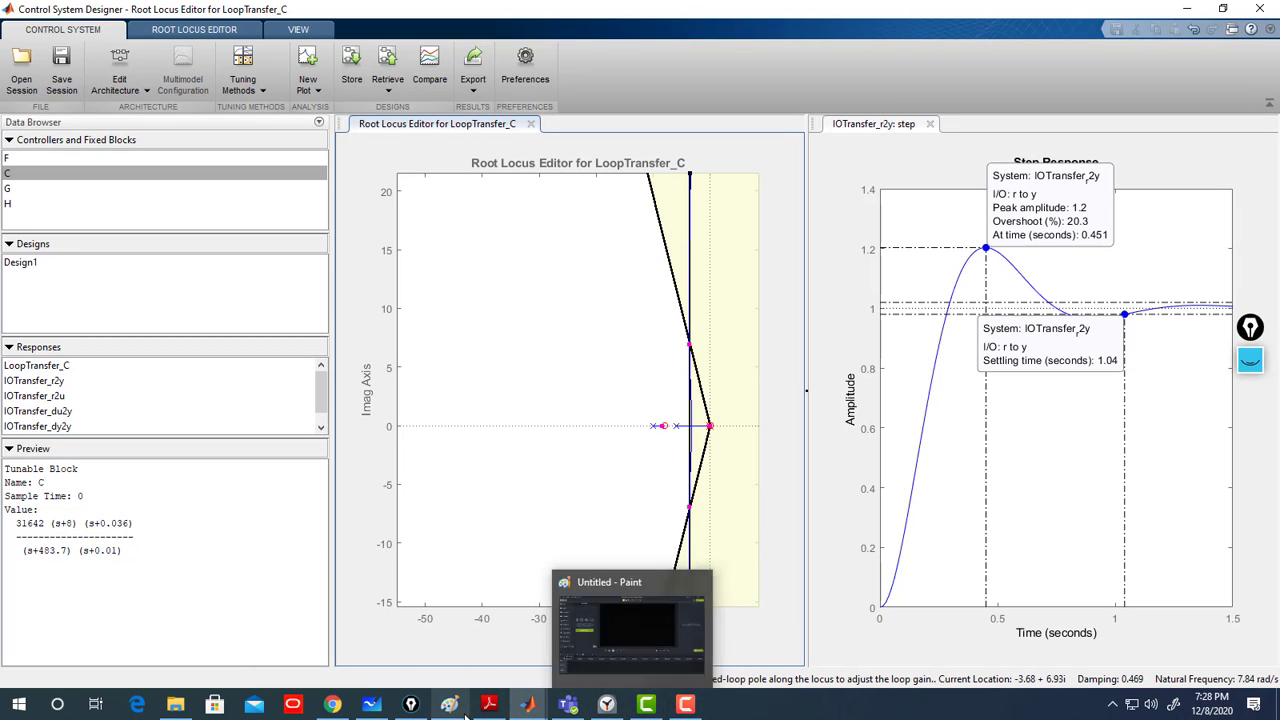
left_click(371, 704)
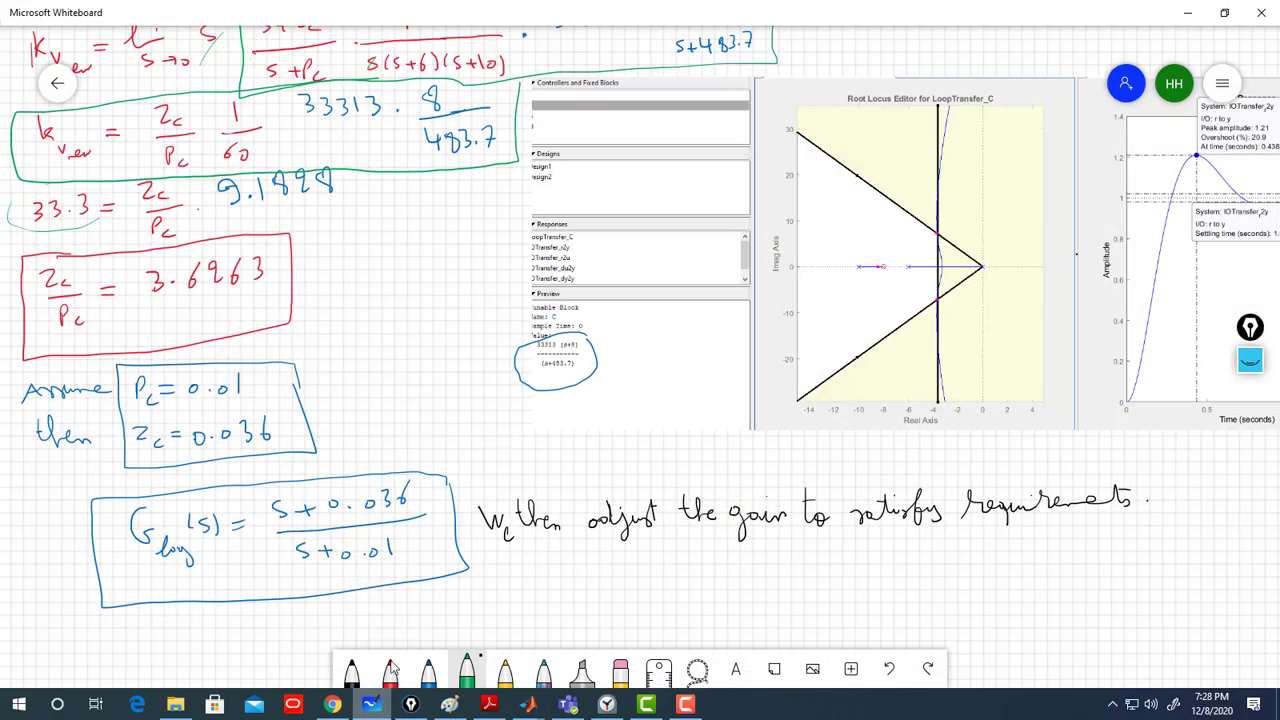
scroll(433, 290, "up", 10)
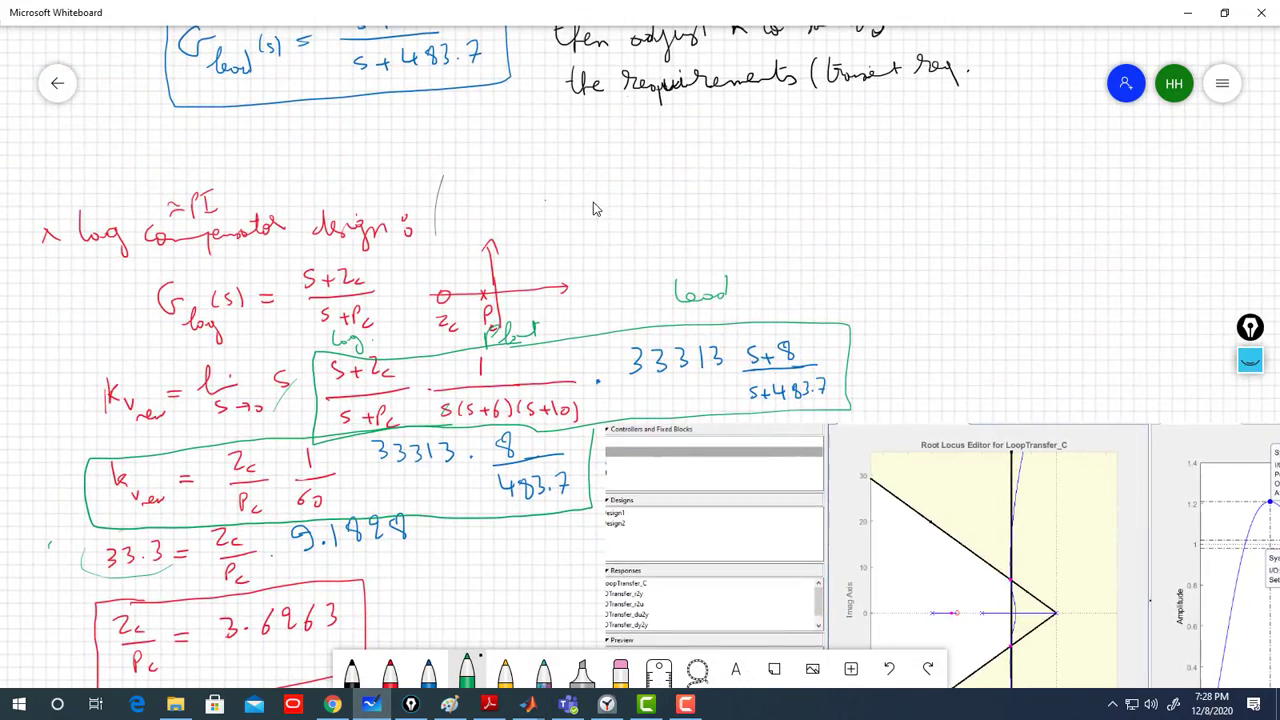
scroll(625, 450, "up", 10)
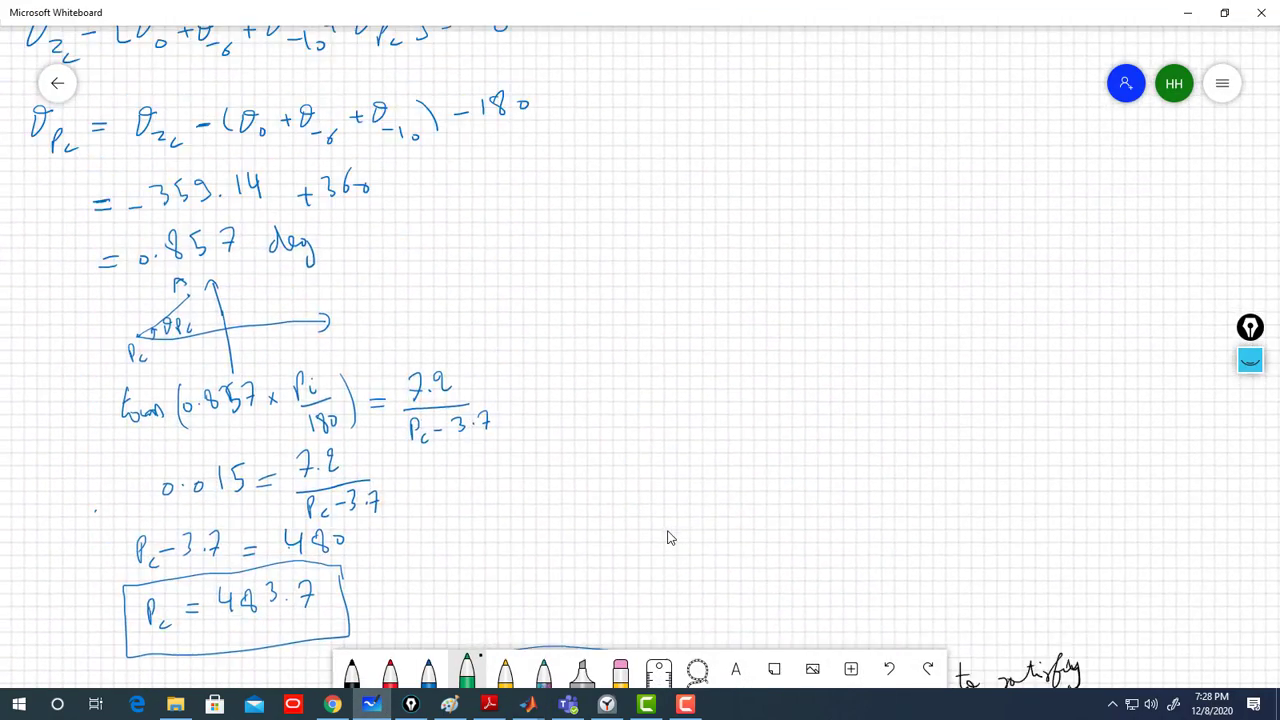
scroll(695, 396, "up", 15)
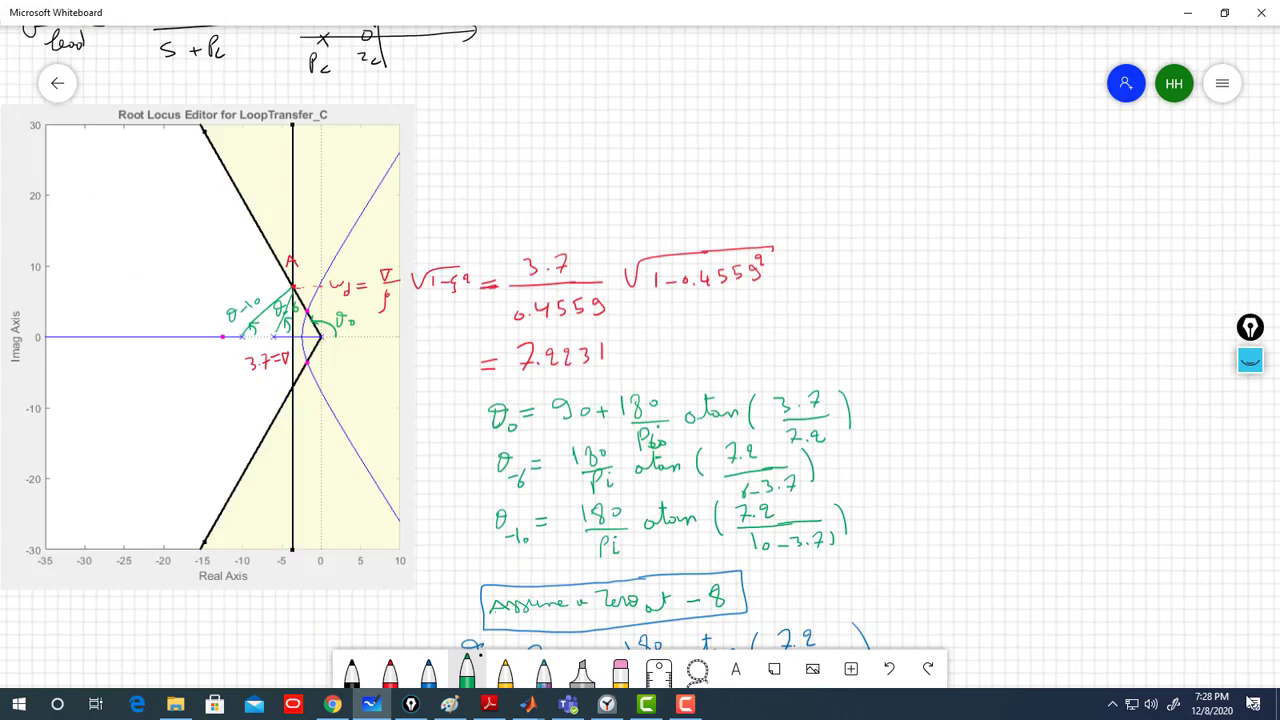
scroll(640, 180, "up", 20)
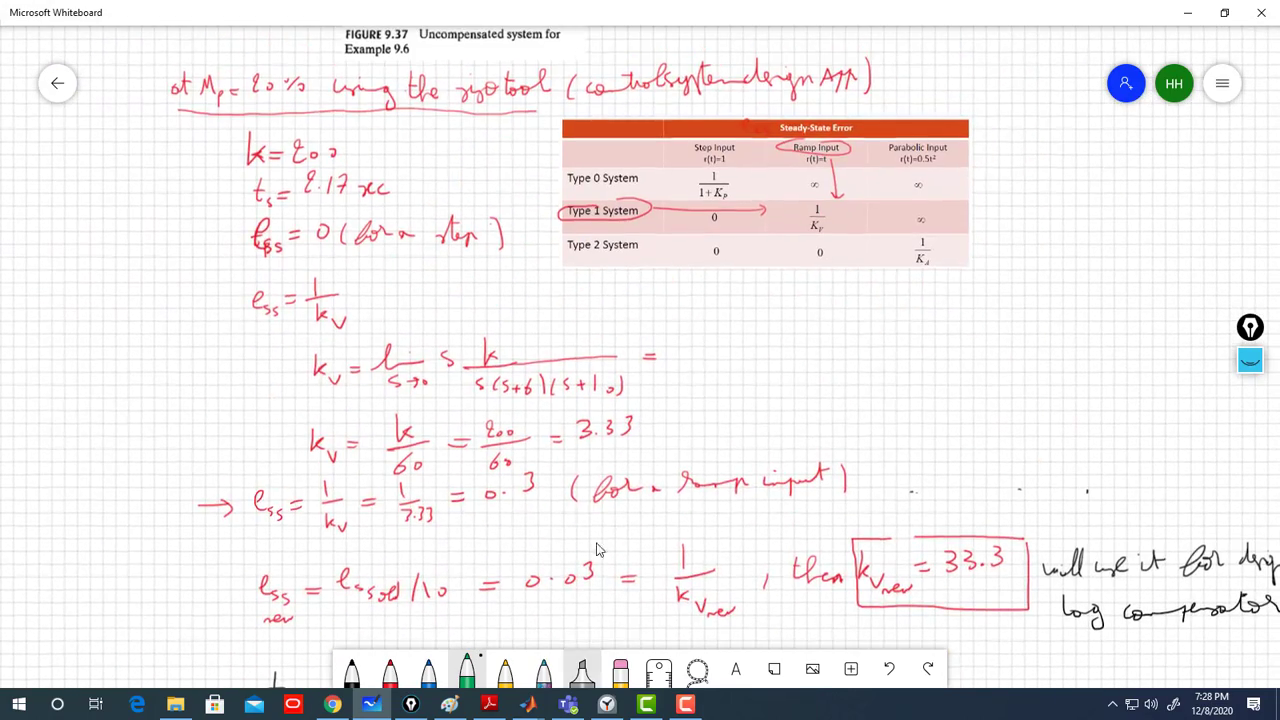
scroll(517, 185, "up", 10)
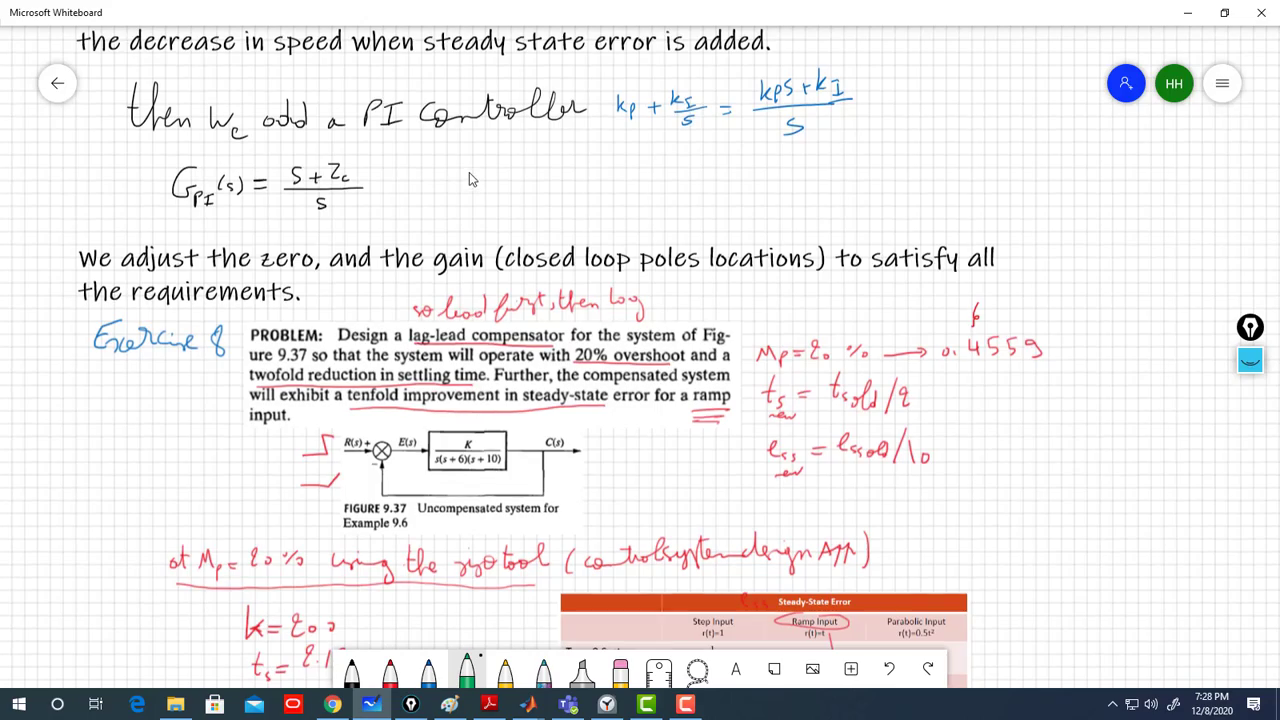
scroll(487, 314, "up", 3)
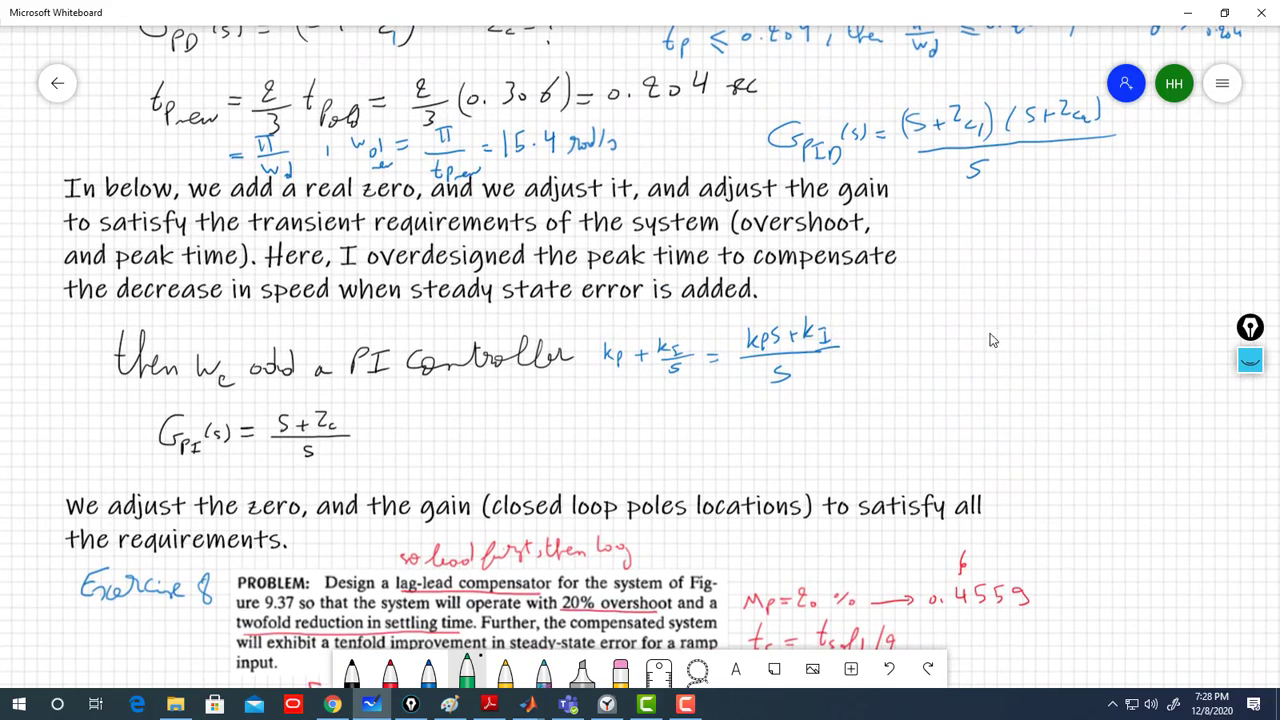
left_click_drag(903, 391, 869, 394)
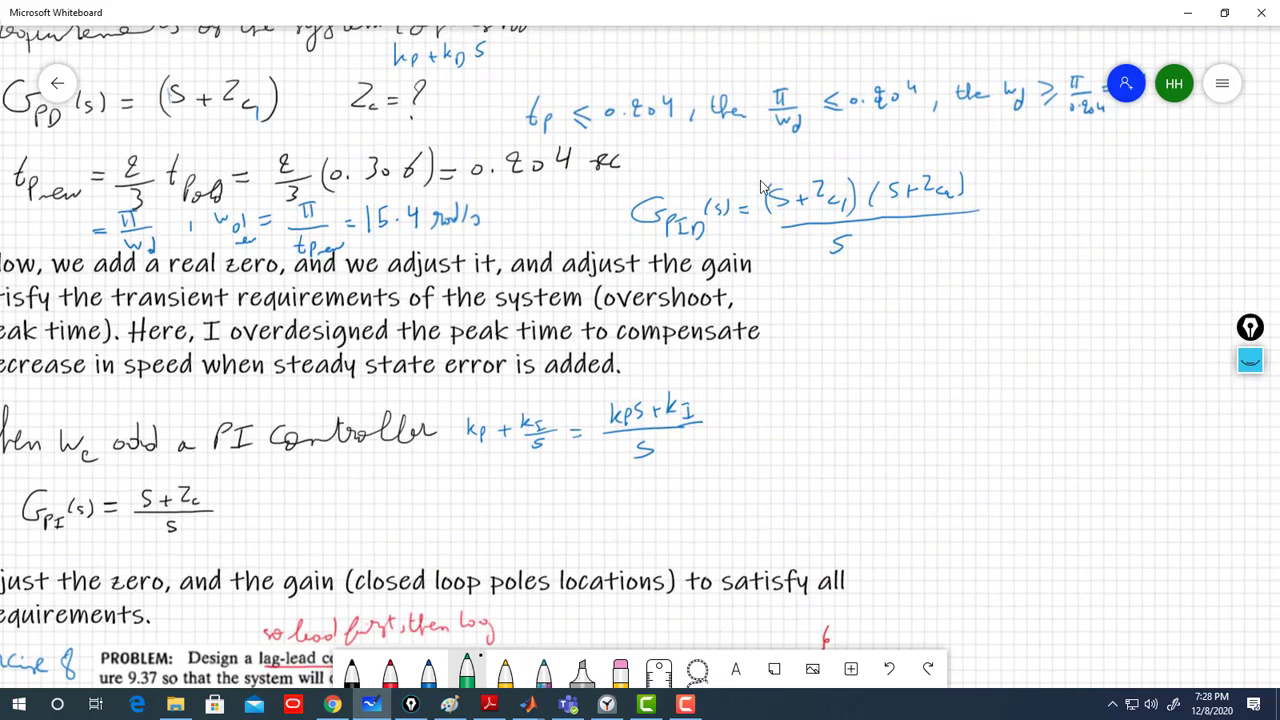